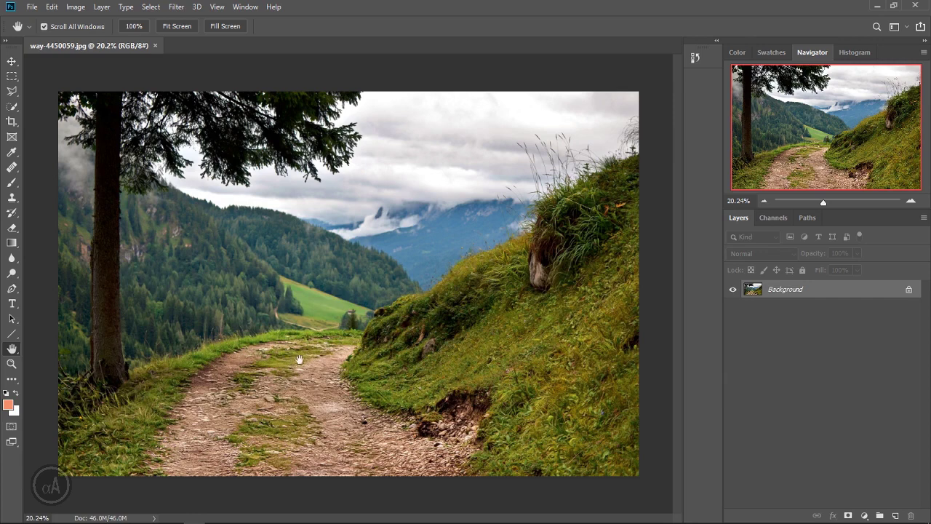
Step: Quick-select the dirt path and the grassy hillside clump
left_click(10, 62)
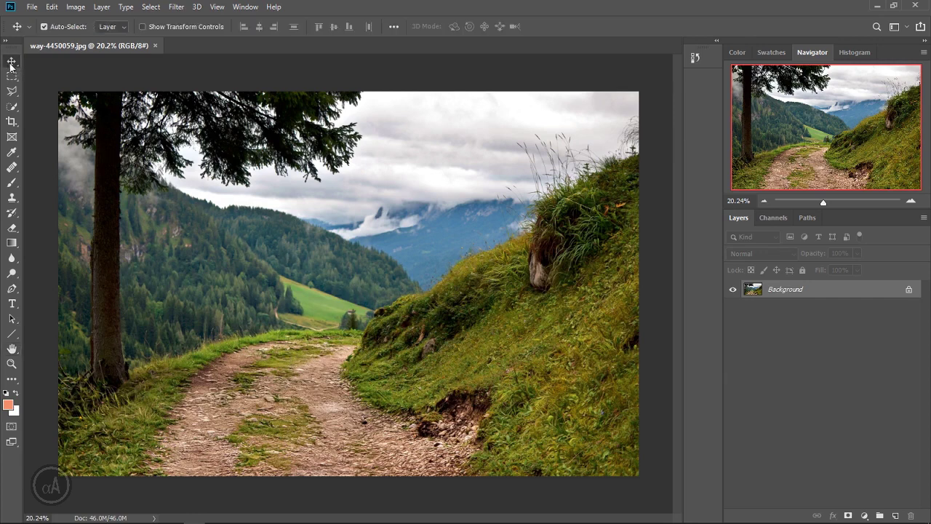
left_click(11, 106)
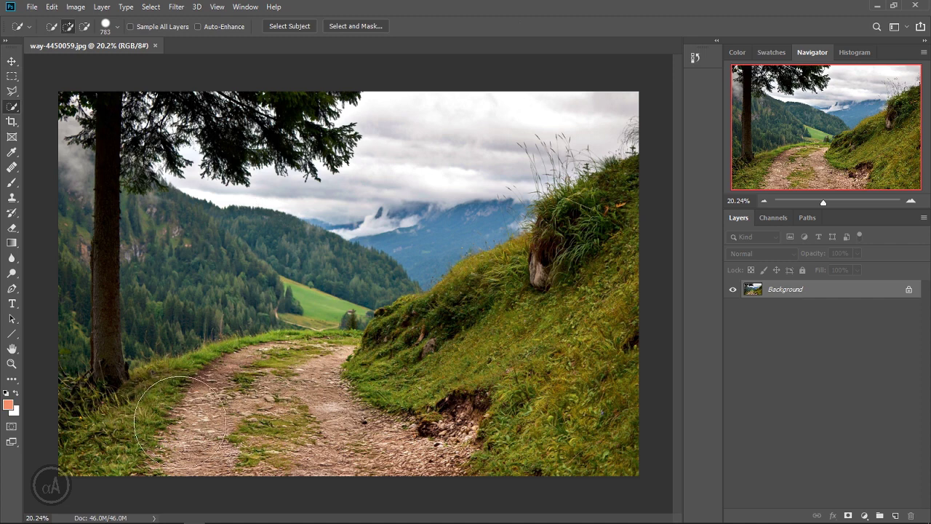
mouse_move(179, 421)
left_mouse_down()
mouse_move(164, 420)
mouse_move(255, 392)
mouse_move(440, 447)
mouse_move(538, 393)
mouse_move(565, 357)
mouse_move(464, 353)
mouse_move(555, 338)
mouse_move(415, 332)
mouse_move(553, 284)
mouse_move(560, 259)
mouse_move(650, 214)
left_mouse_up()
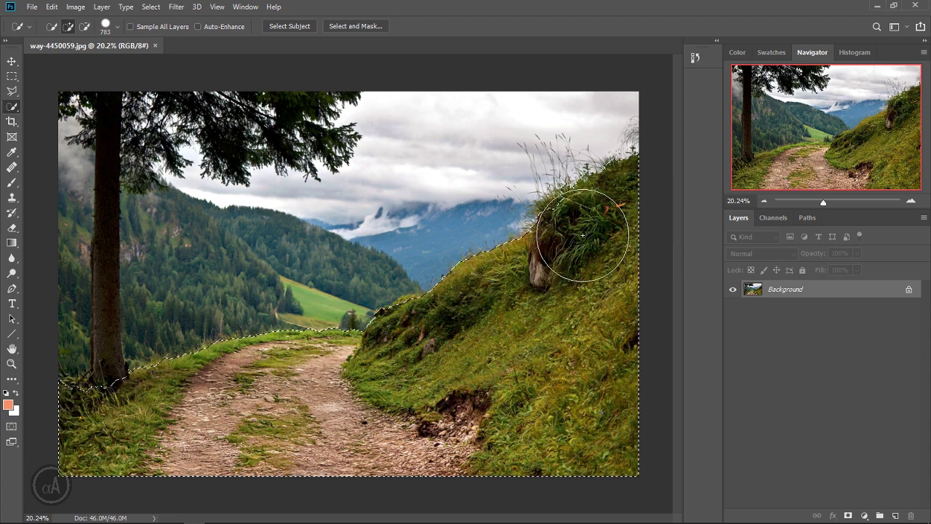
mouse_move(583, 235)
left_mouse_down()
mouse_move(592, 240)
mouse_move(509, 301)
mouse_move(592, 250)
mouse_move(570, 436)
left_mouse_up()
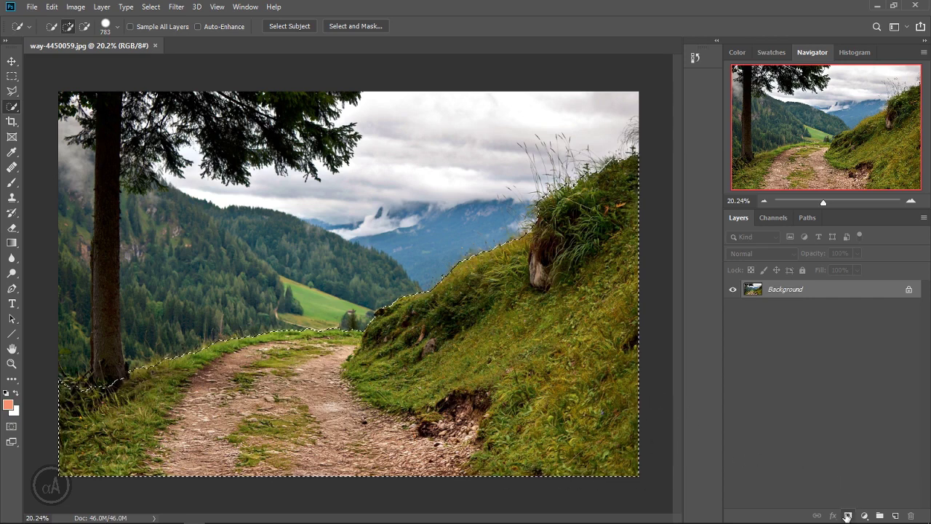
Step: Mask out the sky with a layer mask and open Select and Mask on it
left_click(847, 516)
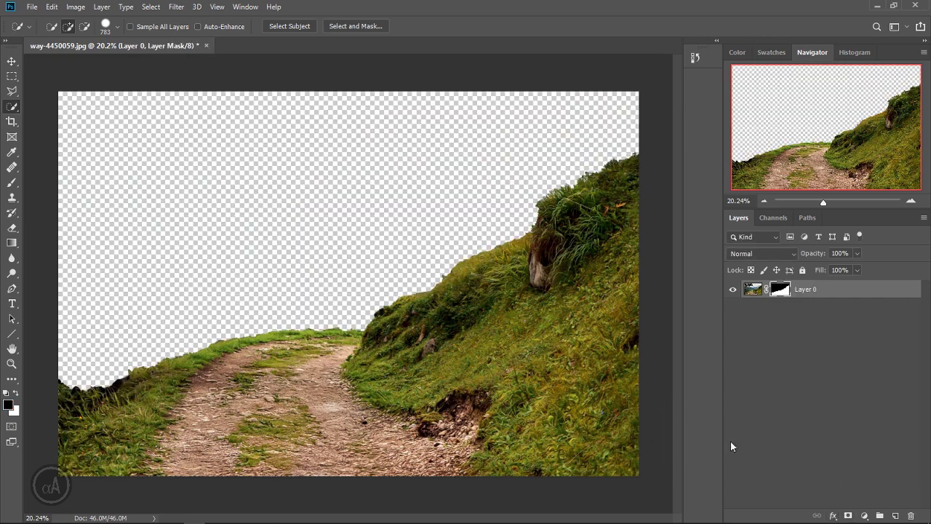
right_click(776, 292)
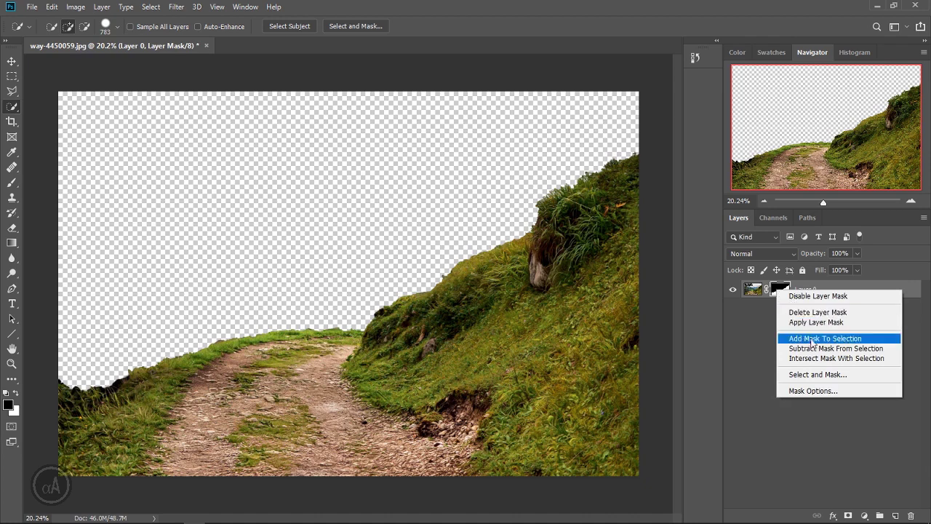
left_click(818, 374)
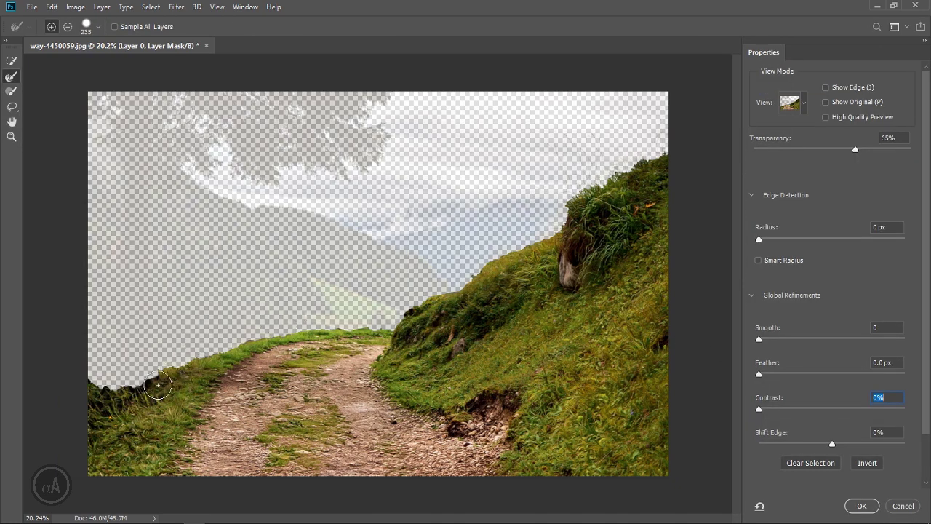
Step: Refine the mask edge along the left grass and the horizon above the path
mouse_move(120, 393)
left_mouse_down()
mouse_move(68, 385)
mouse_move(139, 403)
left_mouse_up()
left_click_drag(179, 374, 314, 341)
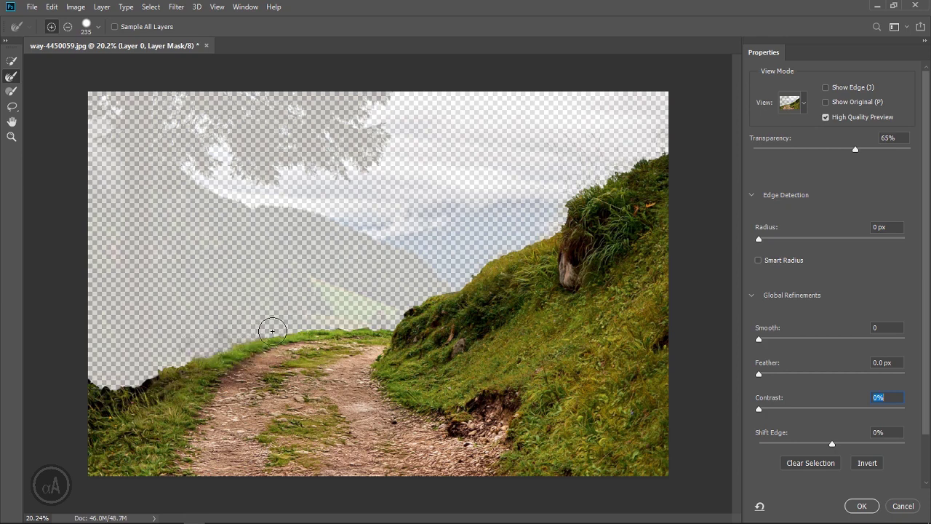
left_click_drag(318, 327, 384, 323)
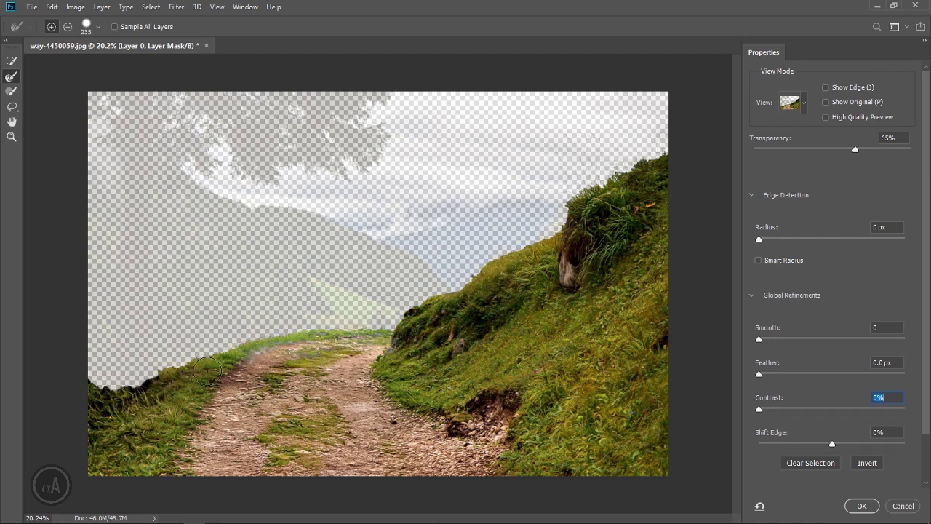
left_click_drag(253, 351, 201, 371)
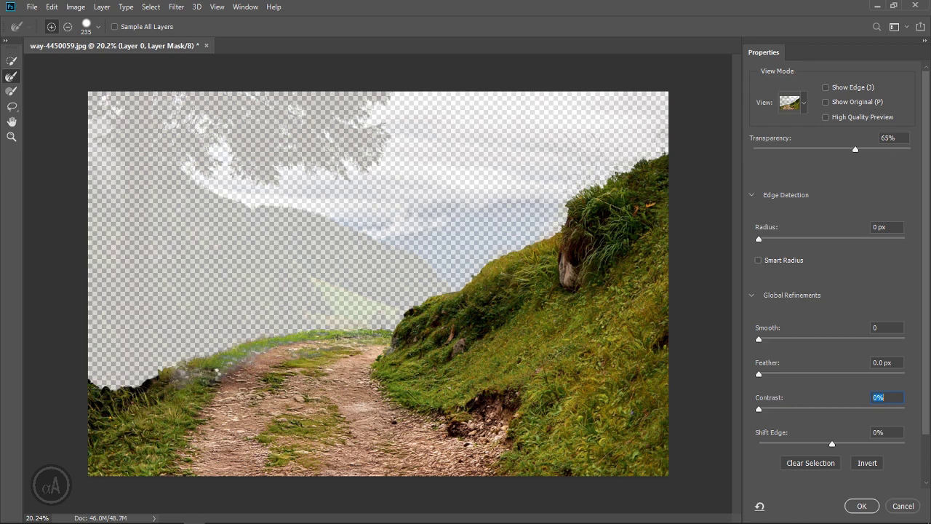
mouse_move(217, 370)
left_mouse_down()
mouse_move(119, 398)
mouse_move(92, 390)
left_mouse_up()
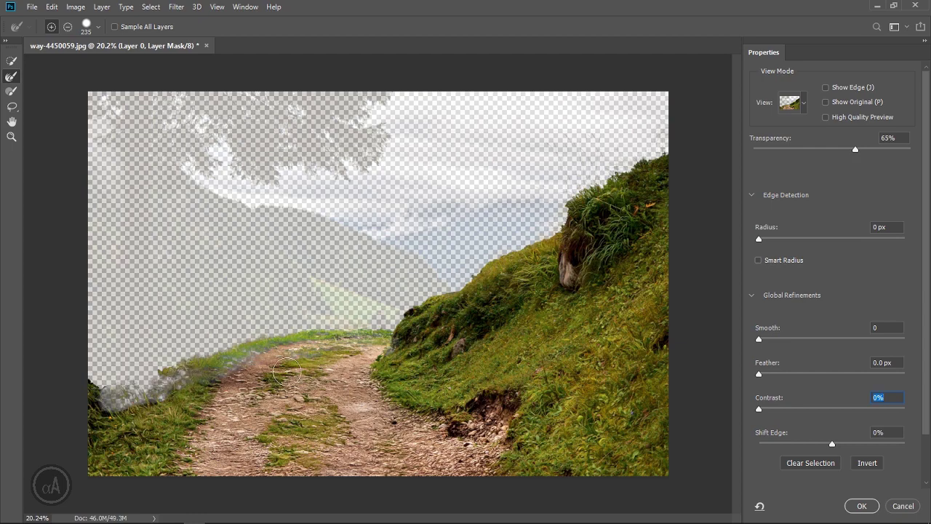
key("z")
left_click_drag(283, 342, 319, 345)
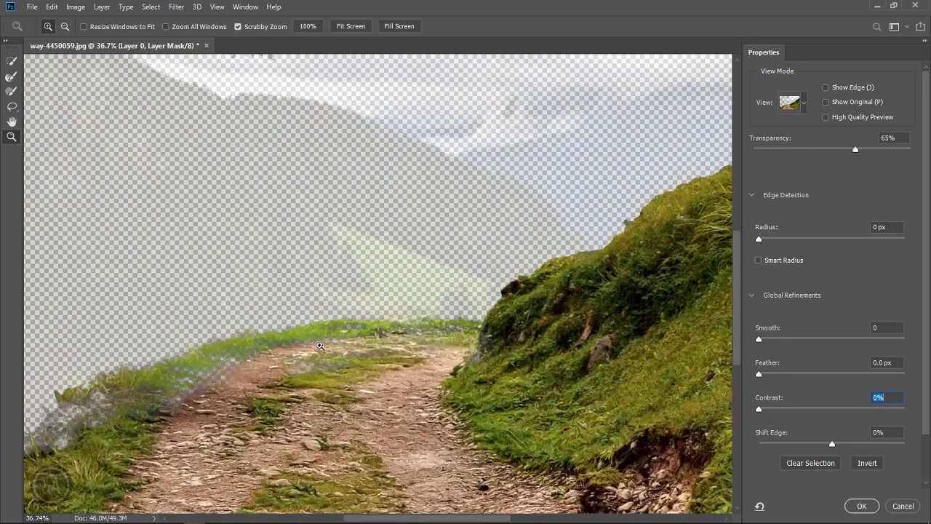
left_click(11, 77)
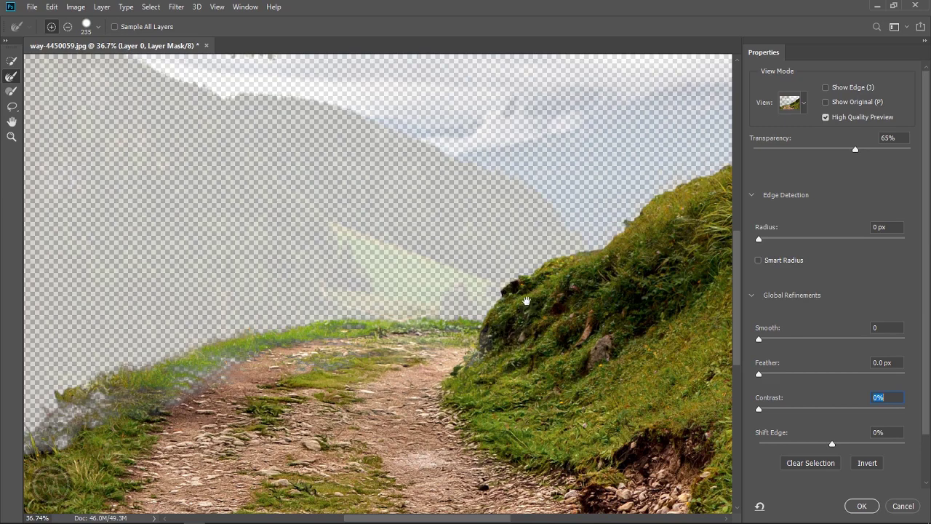
Step: Refine the hillside edge to recover fine grass blades near the rock and hilltop
left_click_drag(528, 298, 481, 355)
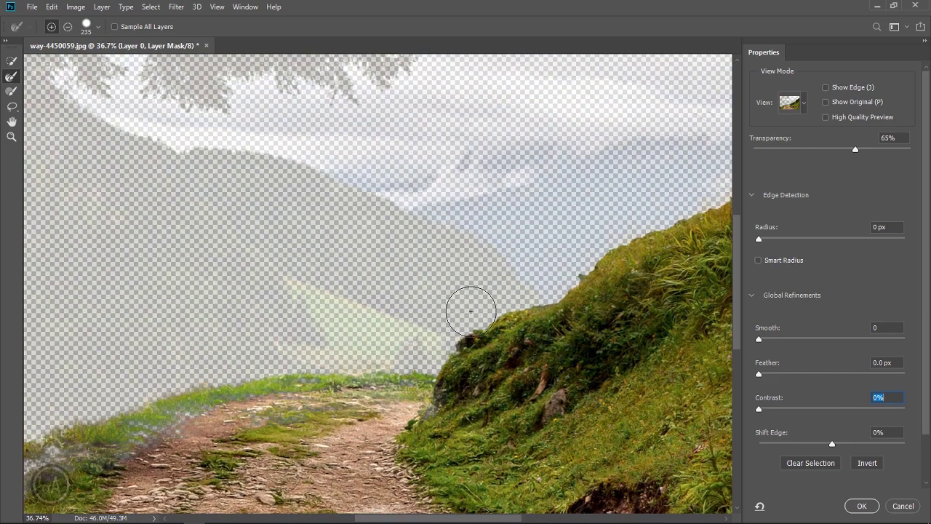
left_click_drag(541, 294, 544, 287)
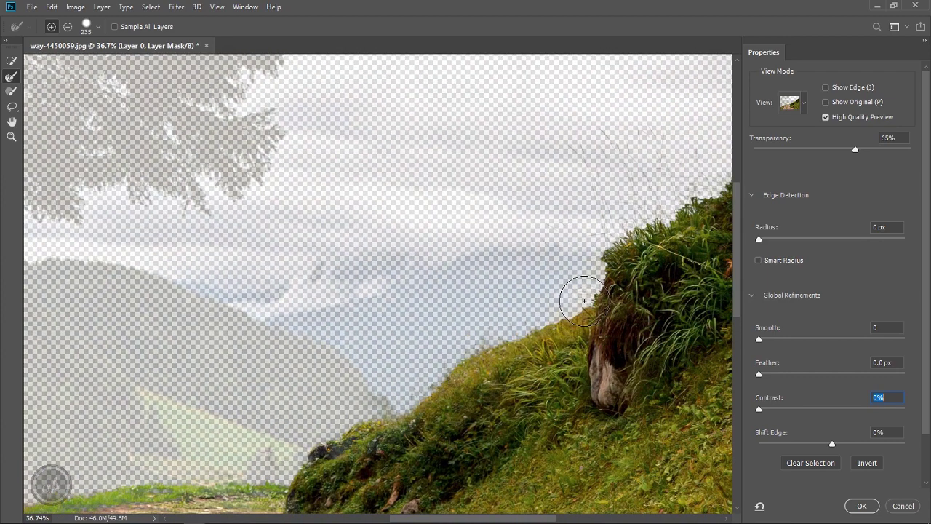
left_click_drag(583, 301, 450, 374)
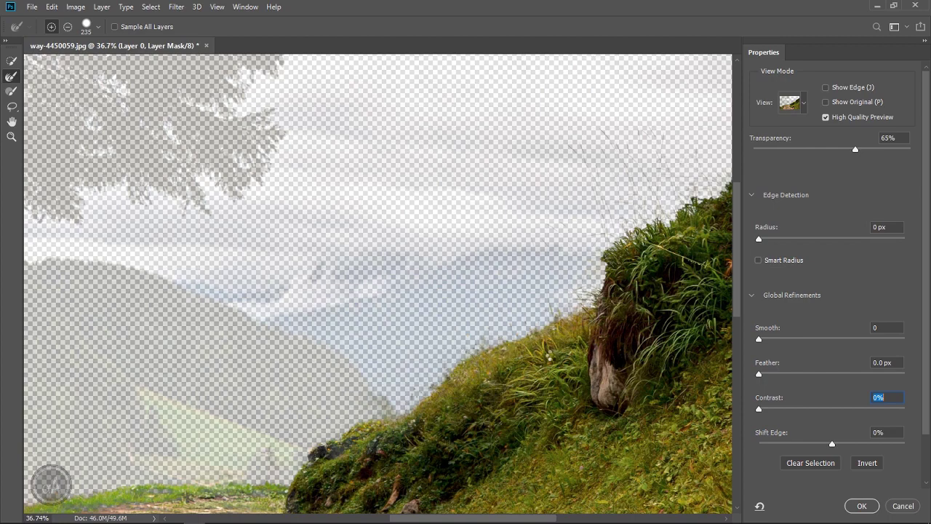
left_click_drag(595, 325, 441, 372)
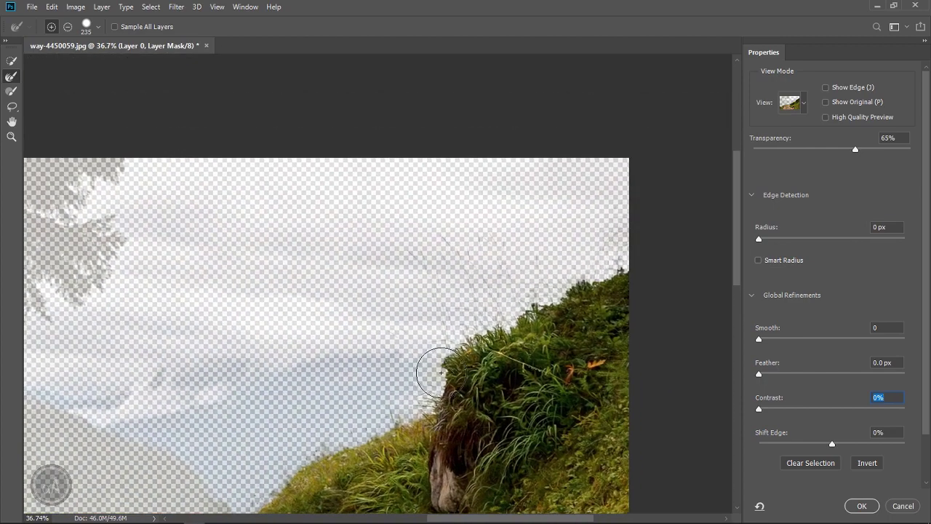
left_click_drag(524, 305, 617, 263)
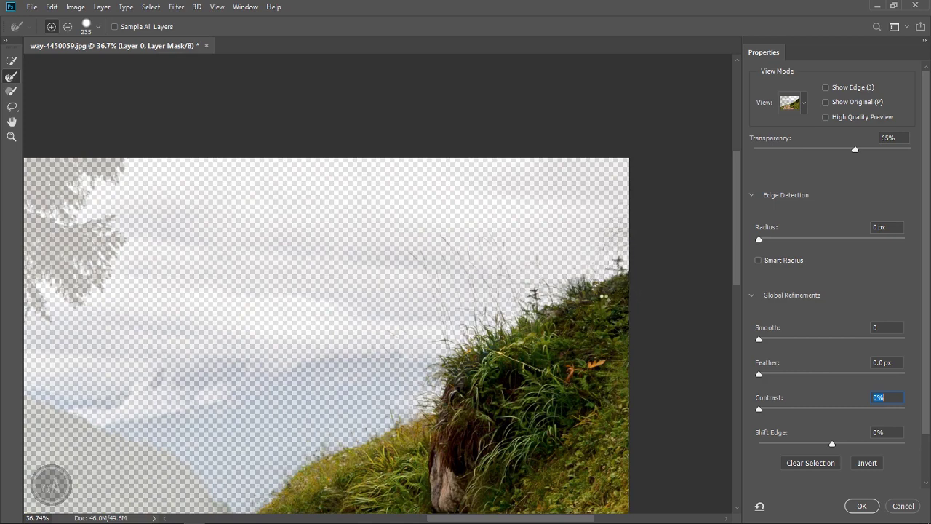
left_click_drag(600, 295, 612, 326)
Step: Raise preview Transparency to 82% and touch up the grass ridge and hill edges
left_click(882, 149)
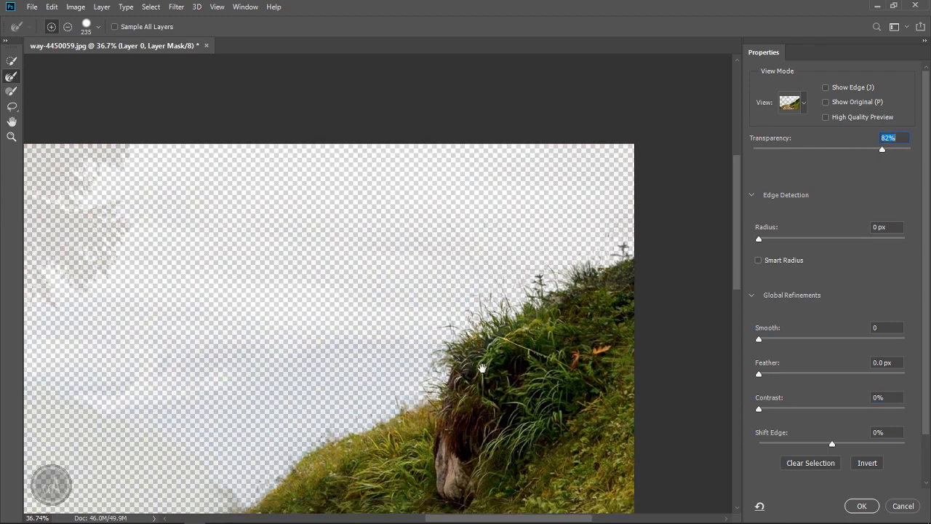
mouse_move(304, 507)
left_mouse_down()
mouse_move(486, 318)
mouse_move(383, 328)
left_mouse_up()
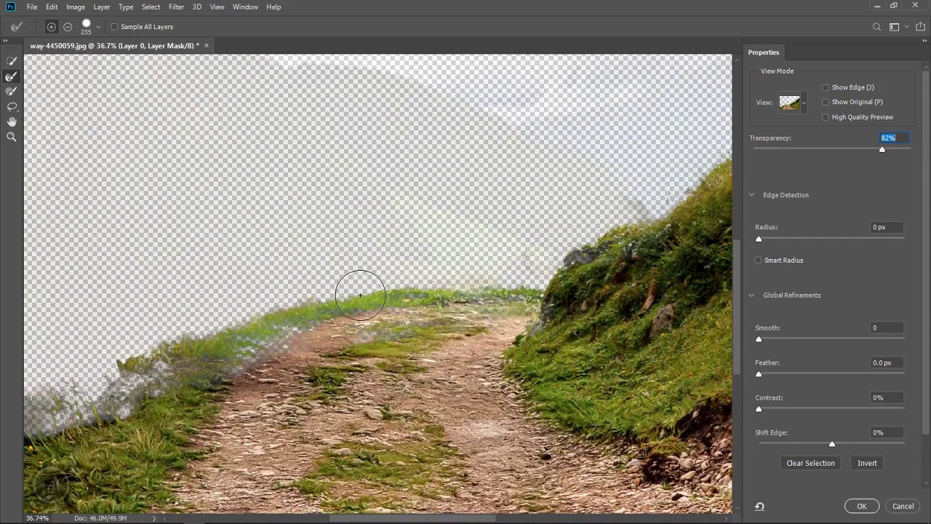
left_click_drag(360, 294, 451, 303)
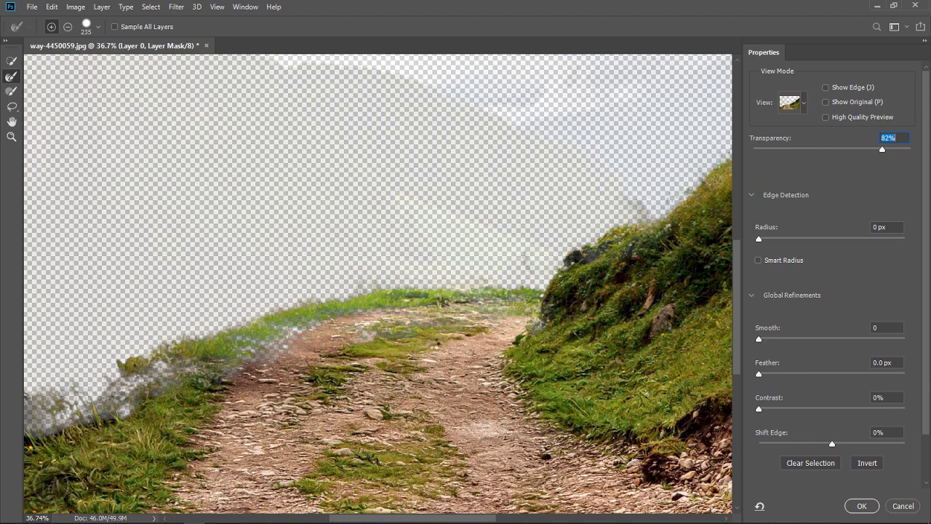
left_click_drag(616, 266, 725, 261)
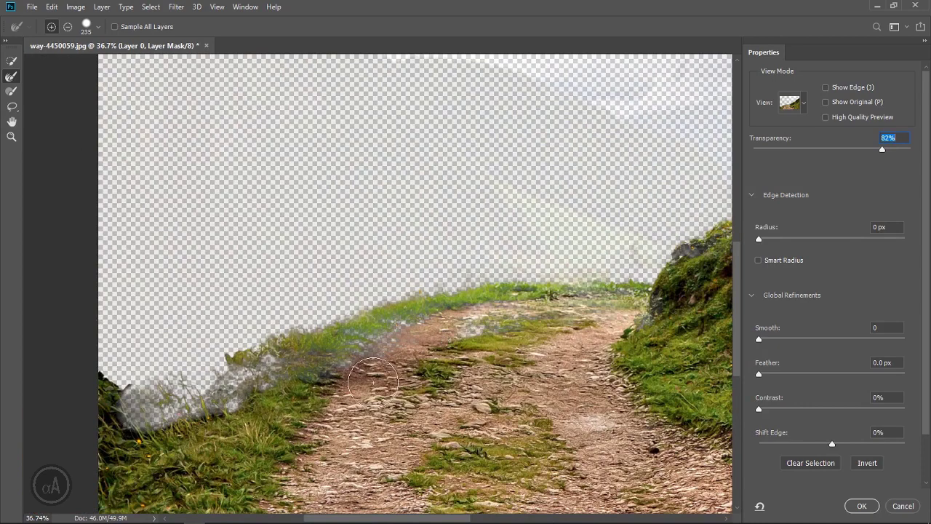
left_click_drag(621, 323, 367, 443)
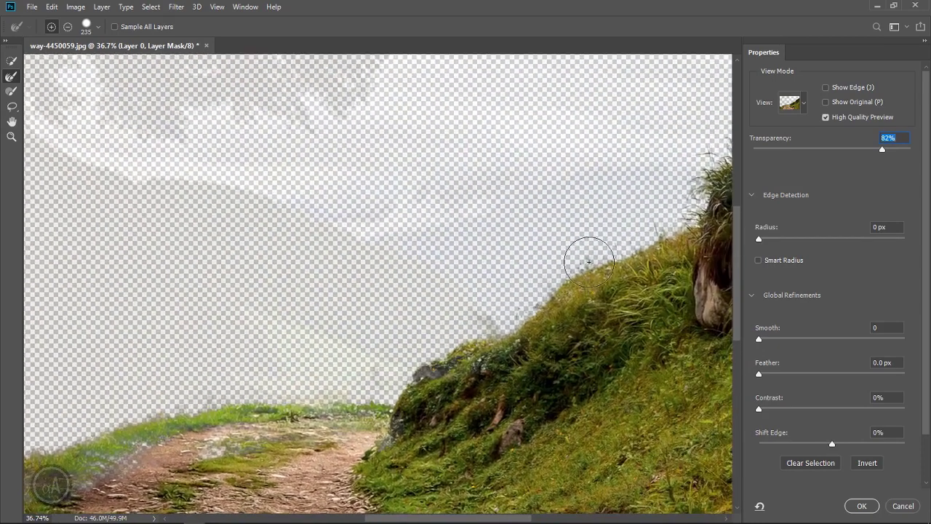
left_click_drag(620, 245, 570, 264)
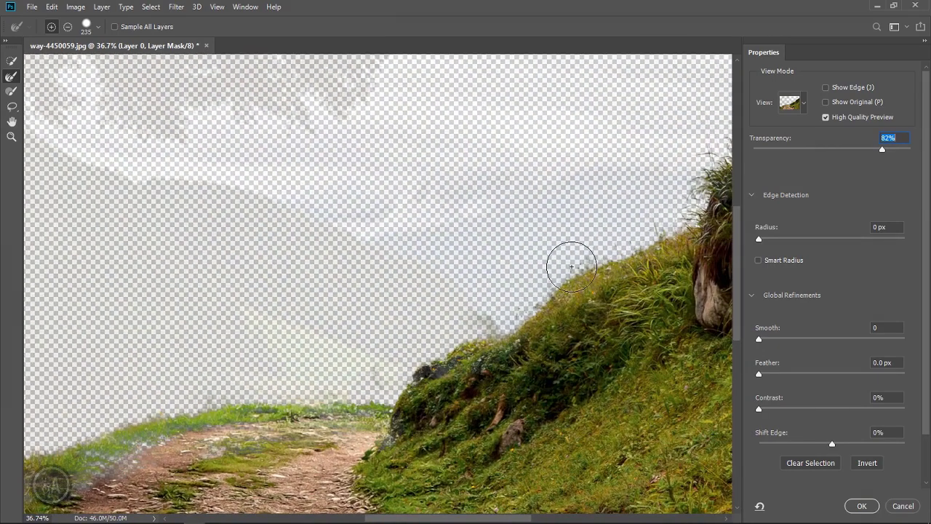
left_click_drag(529, 296, 518, 304)
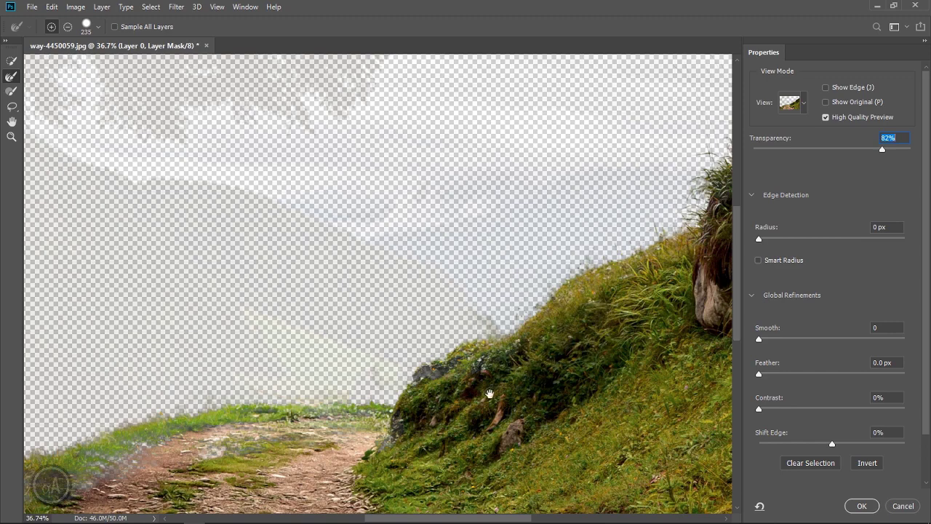
left_click_drag(486, 391, 585, 301)
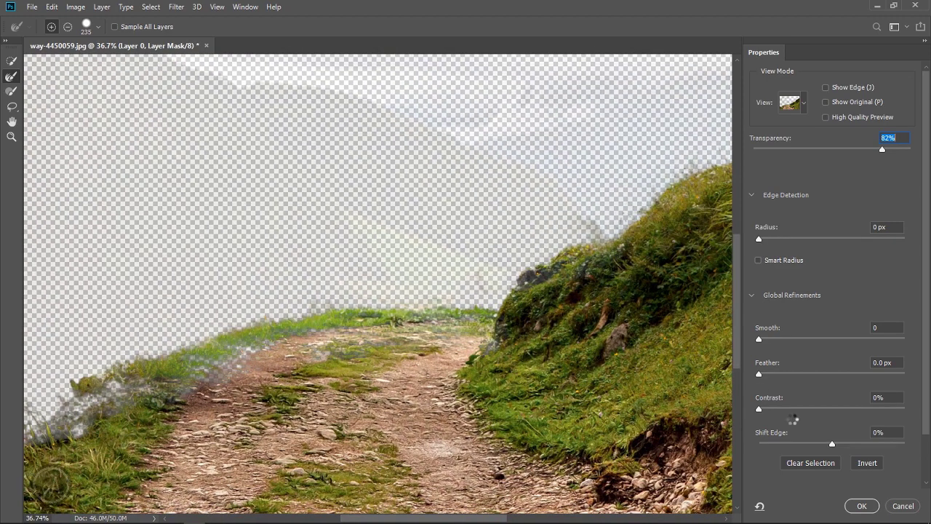
Step: Apply the refined mask and brush back hidden grass along the left edge
left_click(861, 507)
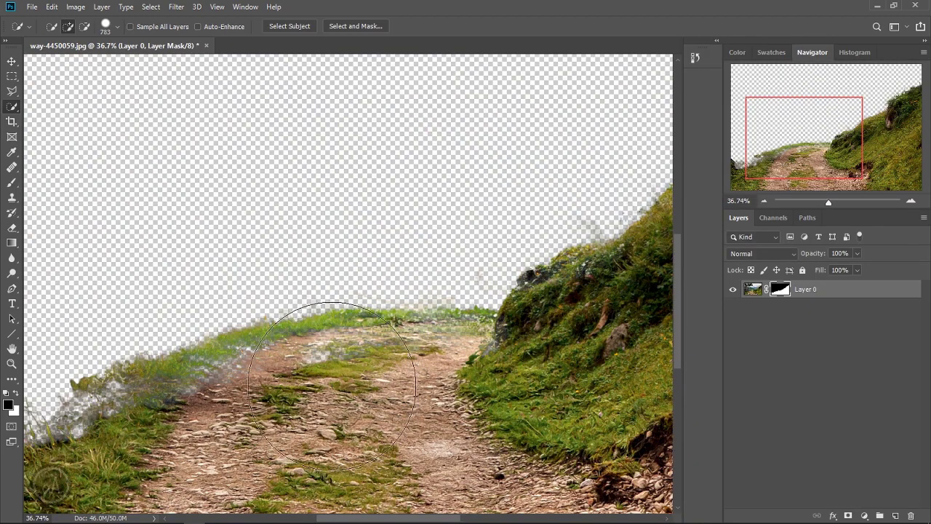
mouse_move(374, 436)
left_mouse_down()
mouse_move(445, 370)
mouse_move(392, 367)
left_mouse_up()
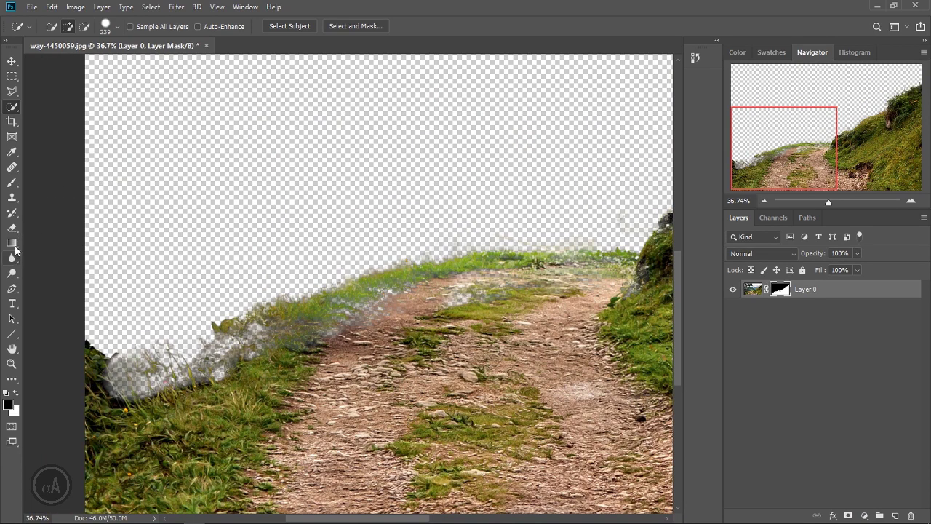
left_click(12, 183)
left_click_drag(364, 371, 290, 381)
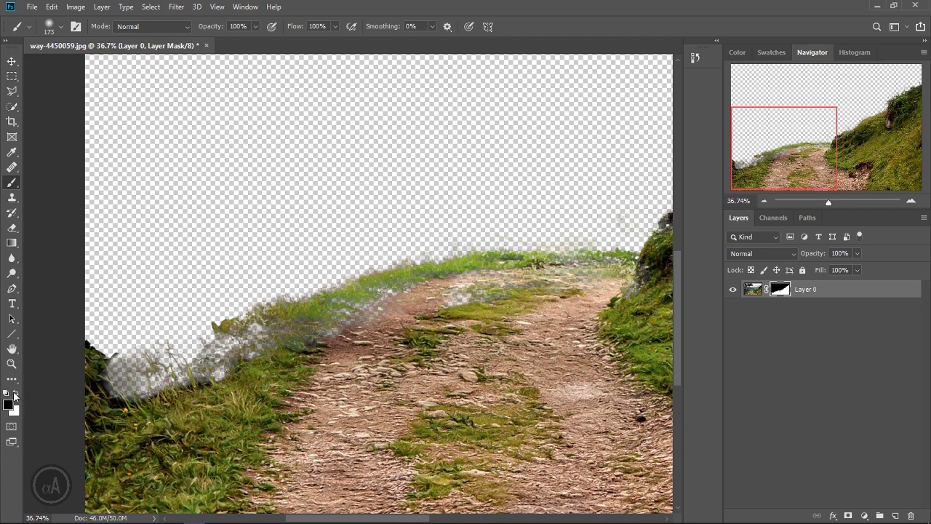
mouse_move(117, 384)
left_mouse_down()
mouse_move(120, 372)
mouse_move(196, 372)
mouse_move(280, 331)
mouse_move(218, 356)
mouse_move(362, 311)
left_mouse_up()
left_click_drag(429, 301, 440, 300)
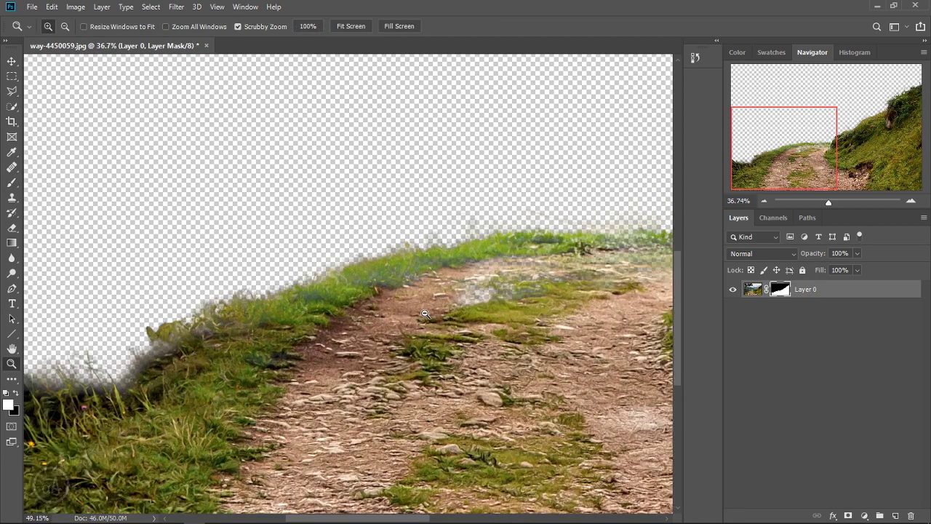
left_click_drag(378, 320, 397, 324)
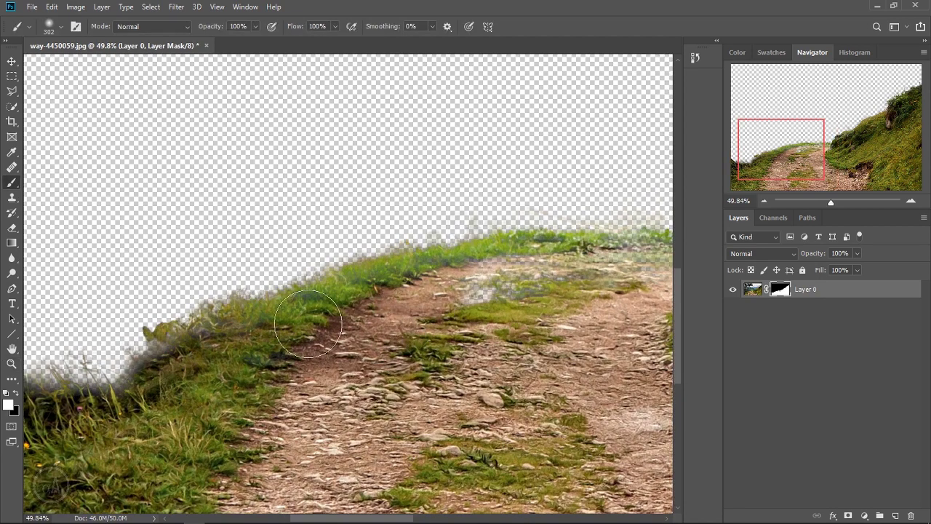
Step: Pan across the hillside, path and left edge to check the cut-out, then zoom out
left_click_drag(480, 292, 303, 350)
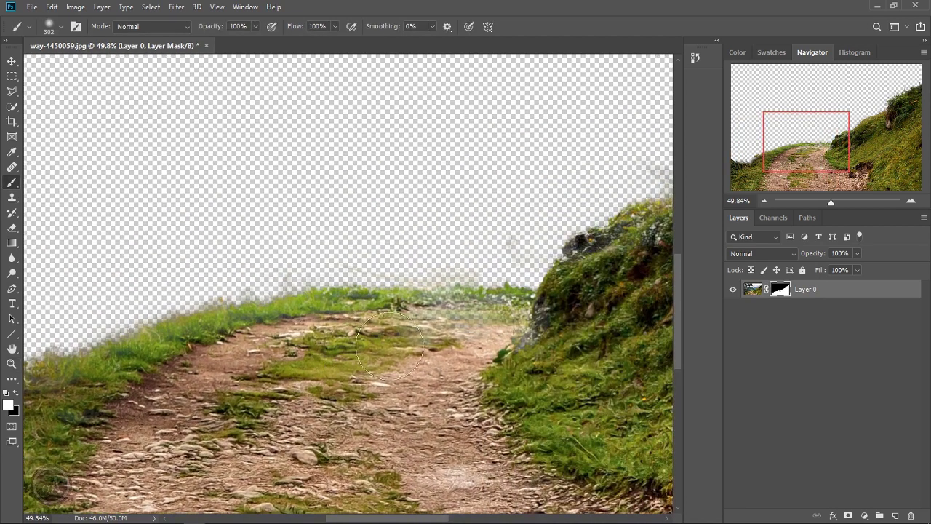
left_click_drag(533, 347, 377, 386)
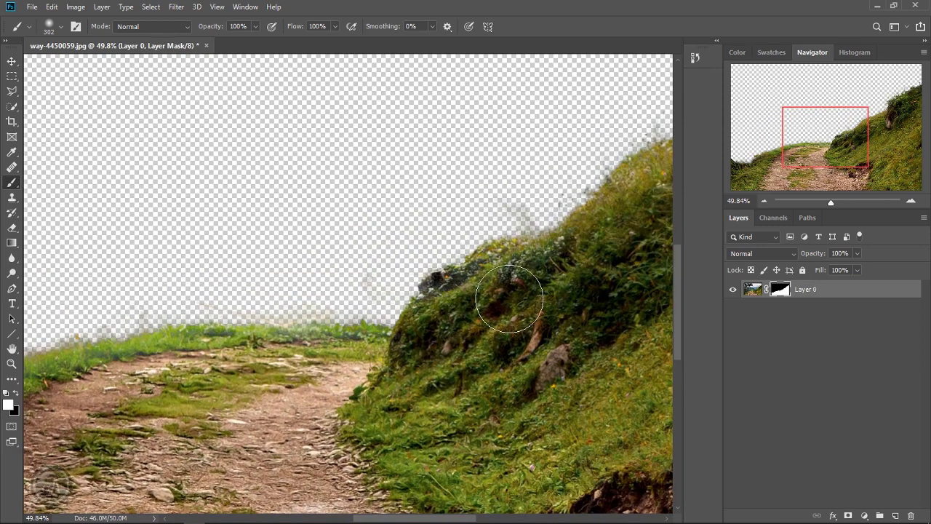
left_click_drag(561, 274, 420, 375)
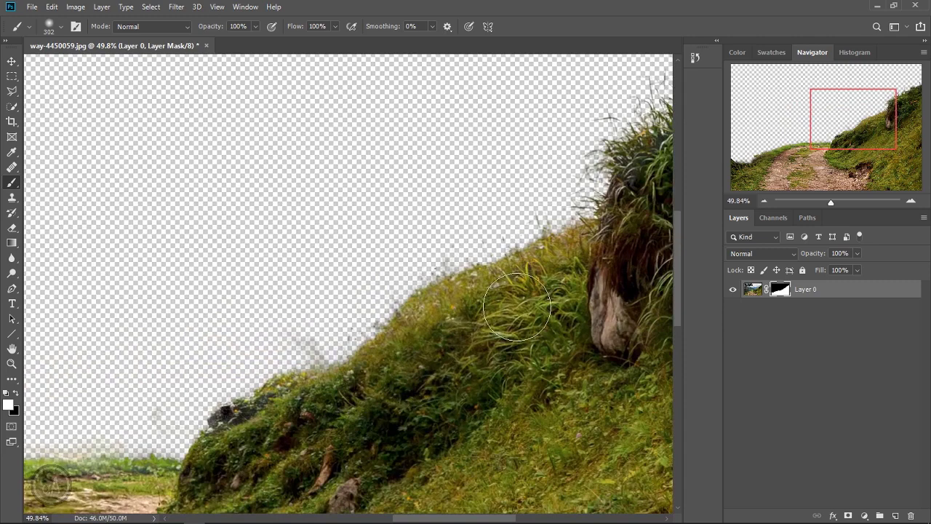
left_click_drag(517, 307, 374, 389)
left_click_drag(507, 344, 541, 312)
mouse_move(218, 495)
left_mouse_down()
mouse_move(405, 373)
mouse_move(530, 332)
left_mouse_up()
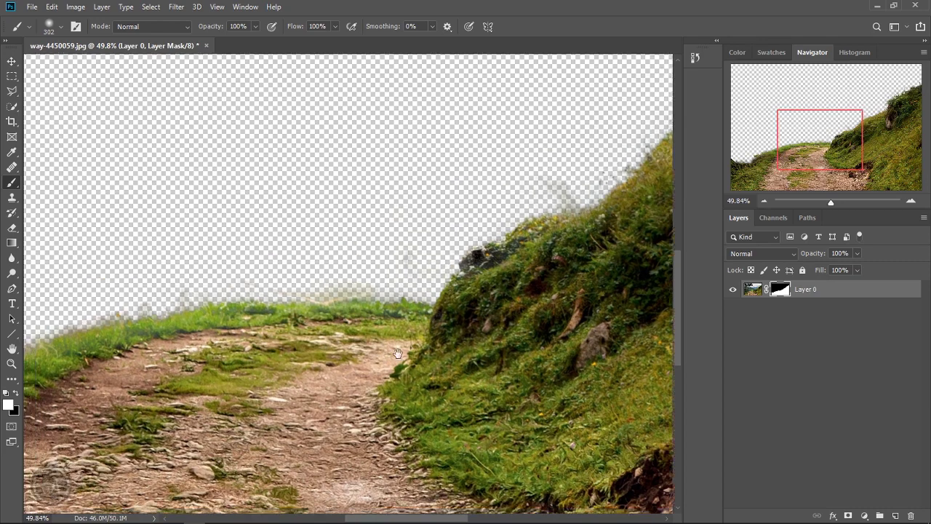
left_click_drag(339, 347, 399, 331)
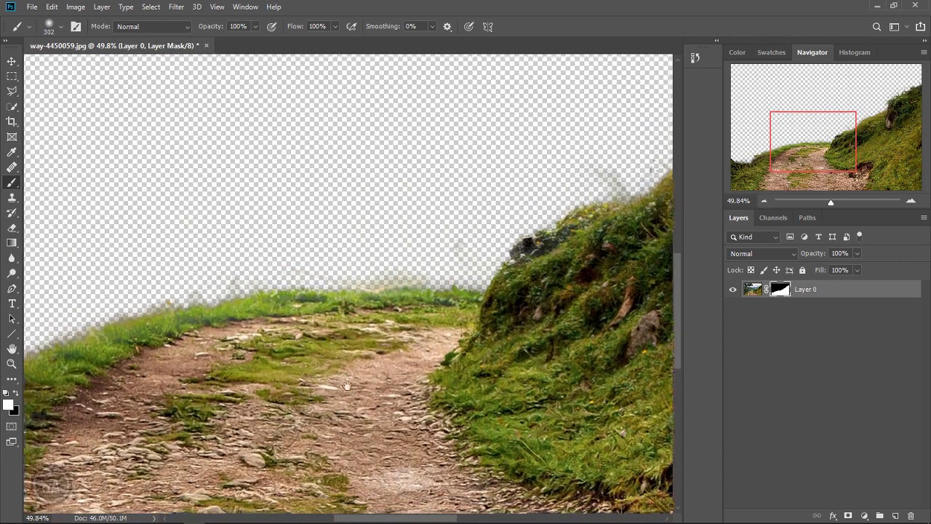
left_click_drag(347, 384, 503, 327)
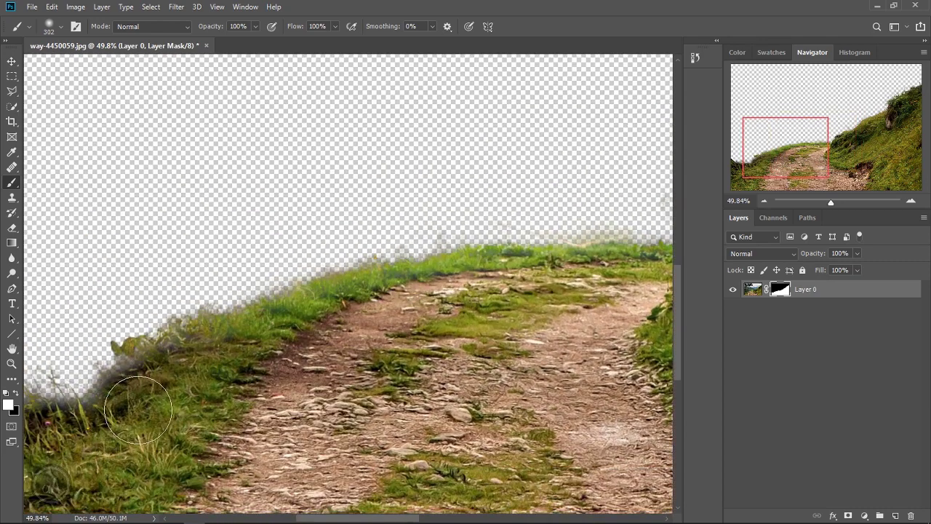
left_click_drag(150, 408, 311, 357)
scroll(393, 398, "down", 3)
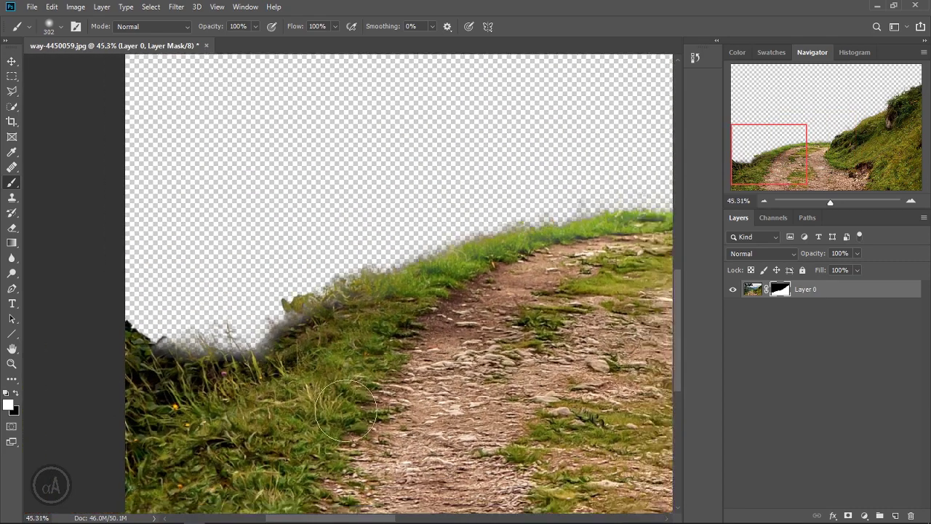
scroll(472, 392, "down", 3)
scroll(472, 376, "down", 3)
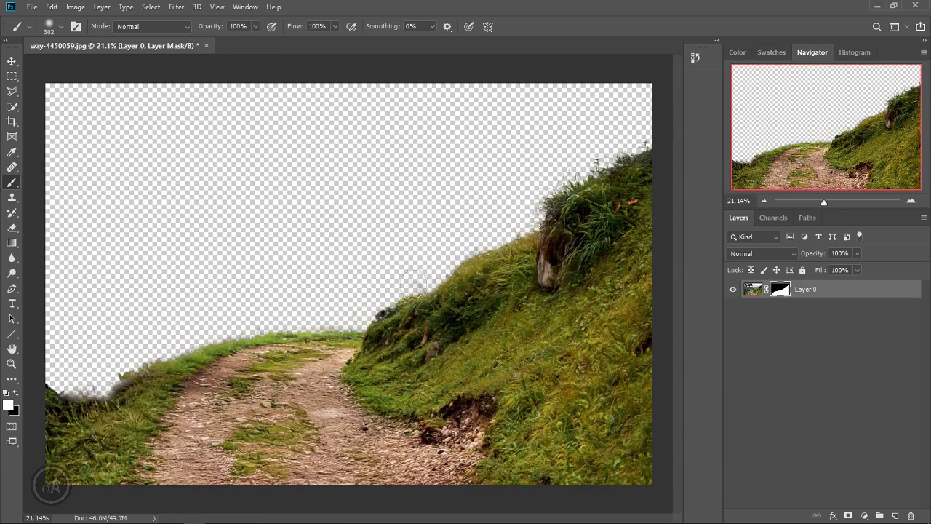
Step: Place the Pexels mountain photo into the document as an embedded layer
left_click(32, 7)
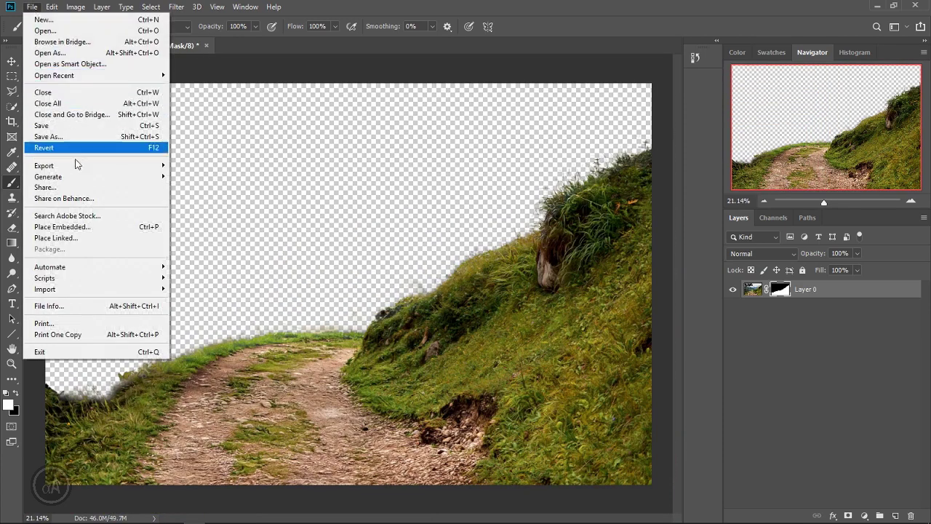
left_click(66, 230)
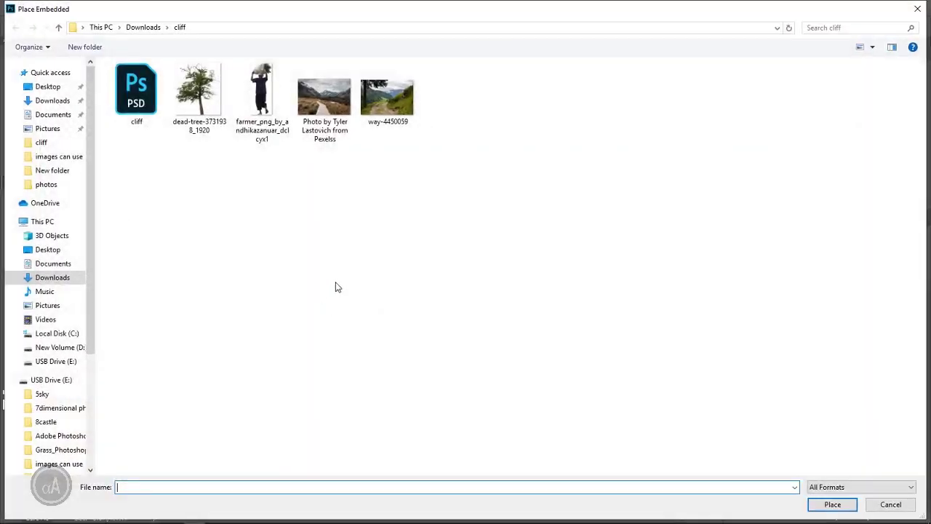
left_click(324, 102)
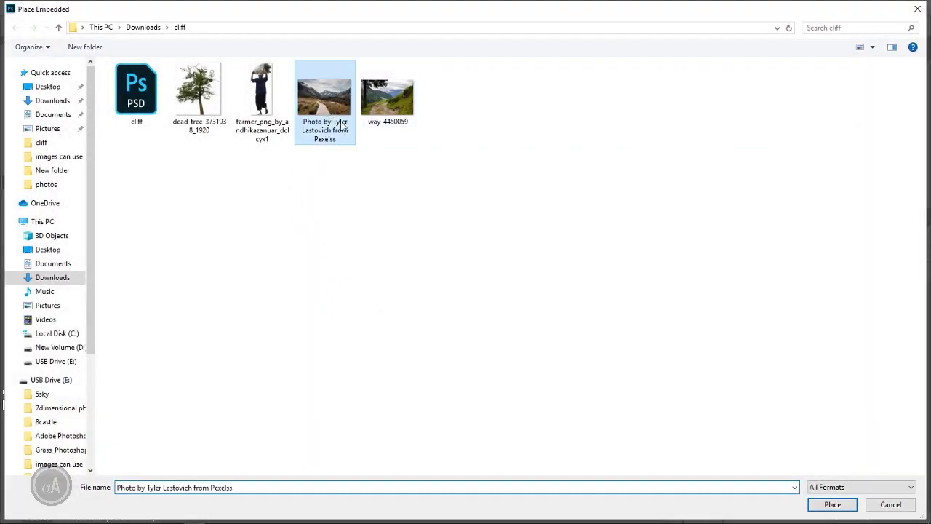
left_click(835, 507)
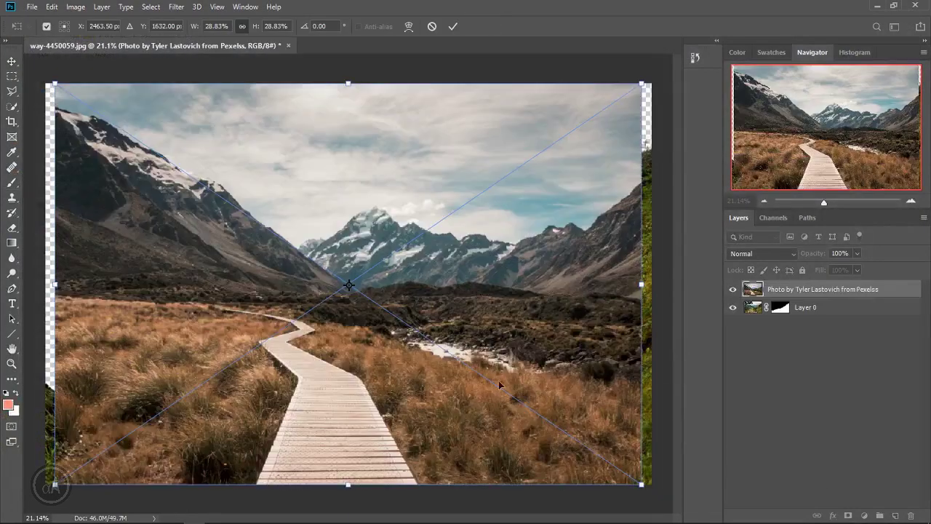
Step: Shrink, flip horizontally and position the mountain photo, then commit the transform
mouse_move(644, 482)
left_mouse_down()
mouse_move(533, 396)
mouse_move(697, 520)
left_mouse_up()
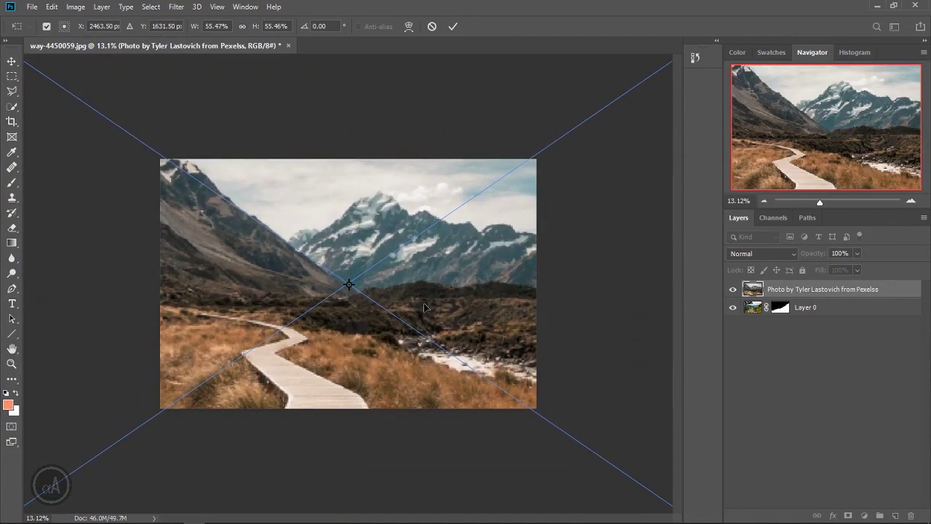
mouse_move(424, 308)
left_mouse_down()
mouse_move(301, 299)
mouse_move(555, 366)
left_mouse_up()
right_click(364, 290)
left_click(426, 426)
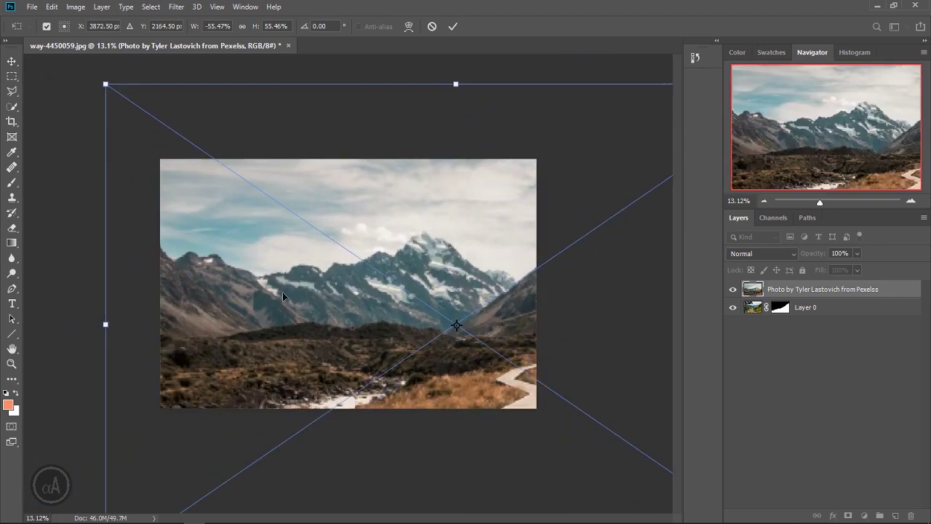
left_click_drag(275, 307, 323, 376)
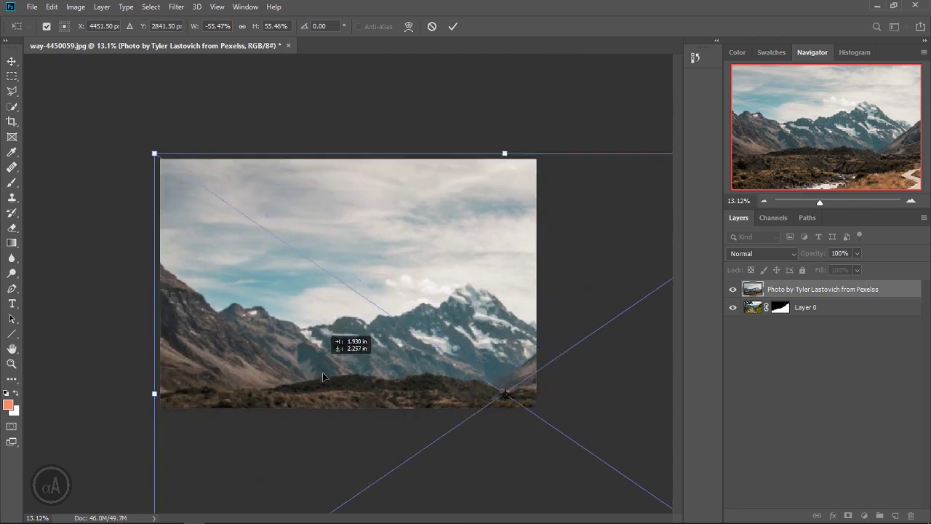
left_click_drag(323, 376, 328, 380)
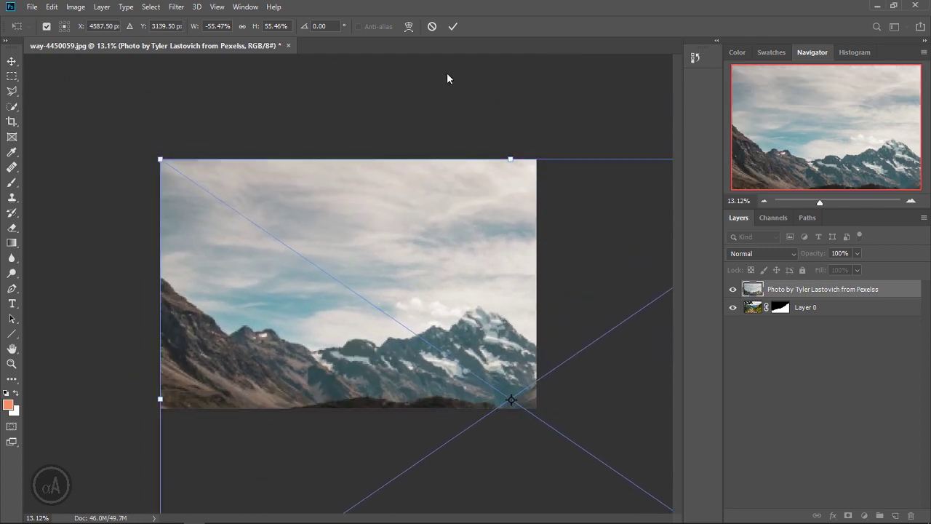
left_click(452, 27)
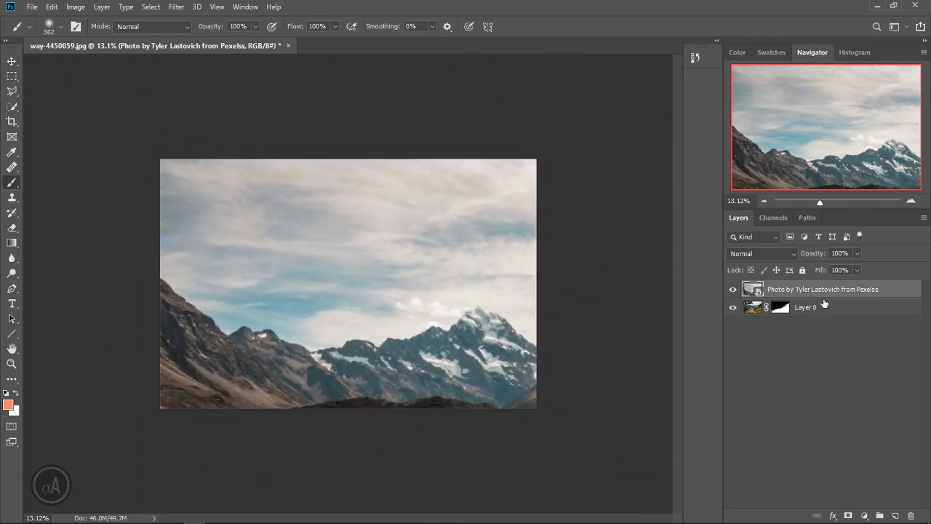
Step: Move the mountain layer below the path layer and shift it into place, checking the blend
left_click_drag(826, 295, 828, 315)
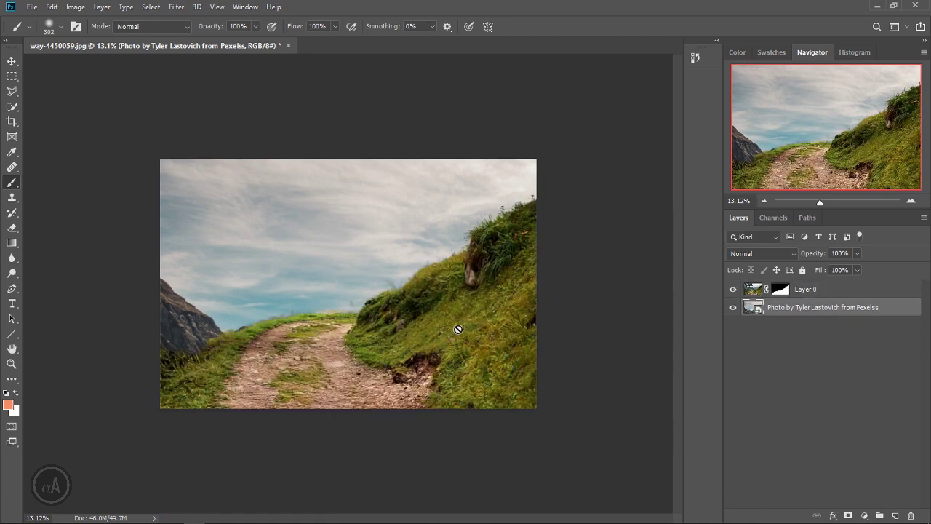
left_click(12, 61)
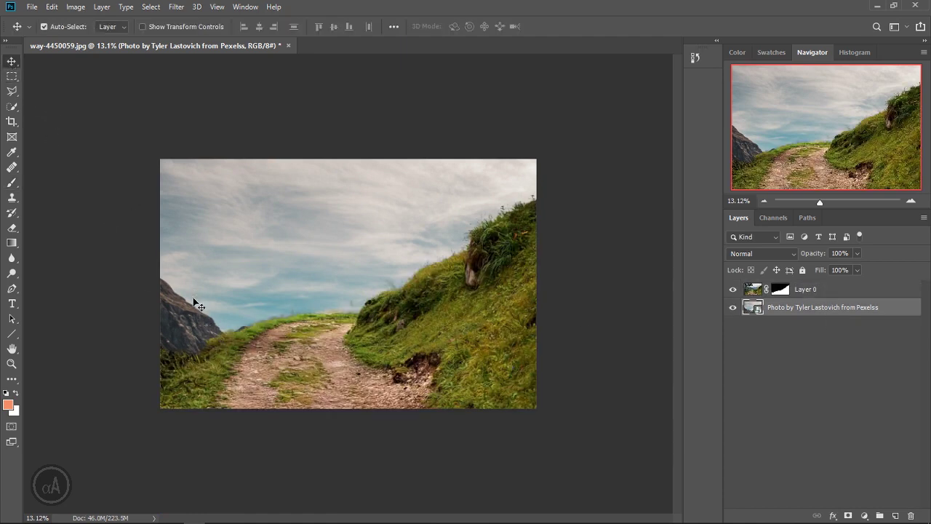
left_click_drag(193, 301, 193, 266)
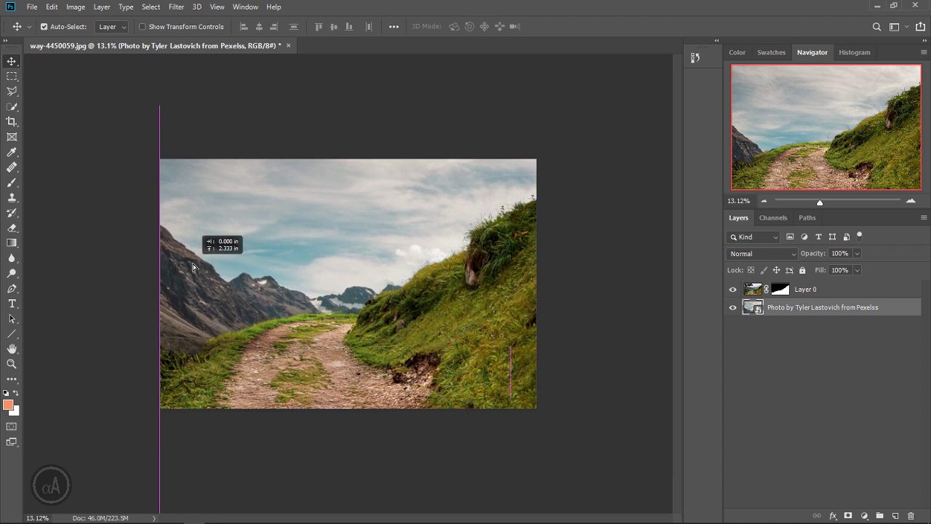
left_click_drag(193, 267, 191, 275)
mouse_move(293, 372)
left_mouse_down()
mouse_move(311, 362)
mouse_move(114, 376)
left_mouse_up()
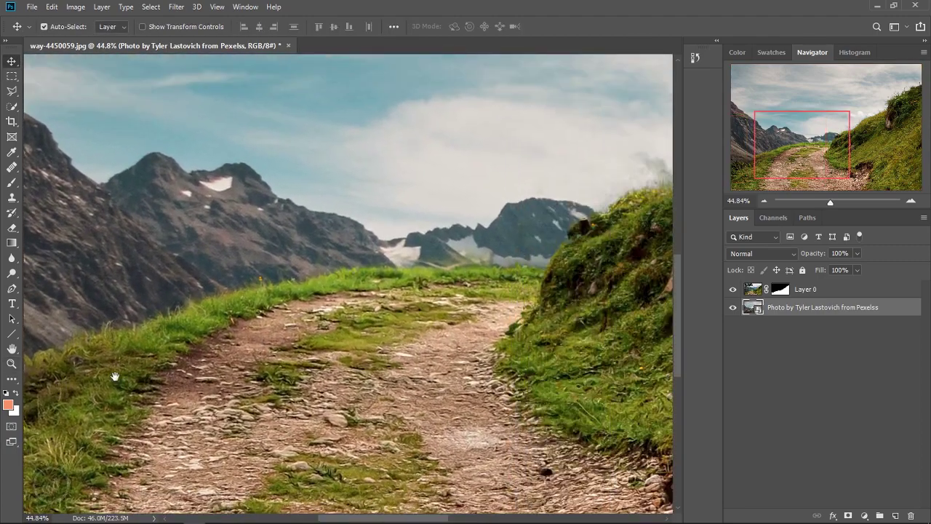
mouse_move(128, 409)
left_mouse_down()
mouse_move(340, 346)
mouse_move(328, 373)
mouse_move(331, 406)
mouse_move(302, 395)
left_mouse_up()
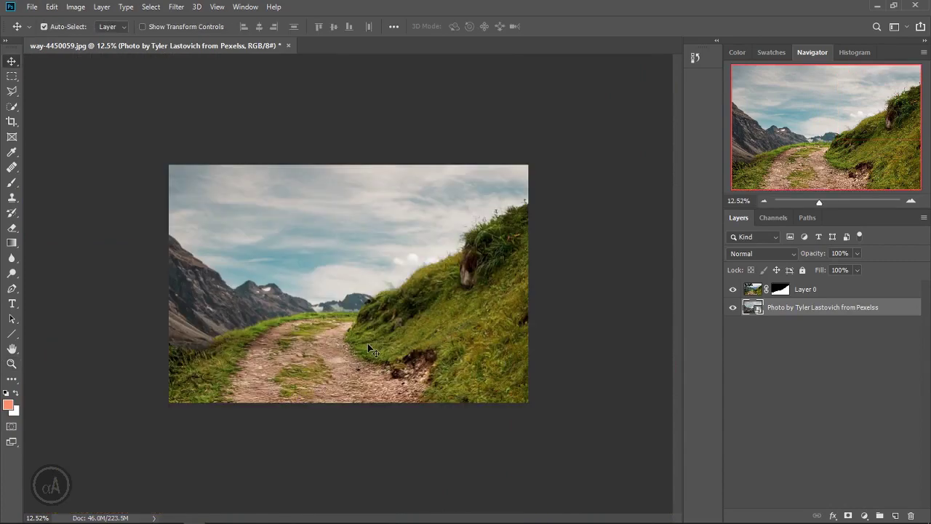
scroll(259, 332, "up", 3)
scroll(215, 358, "up", 2)
key("z")
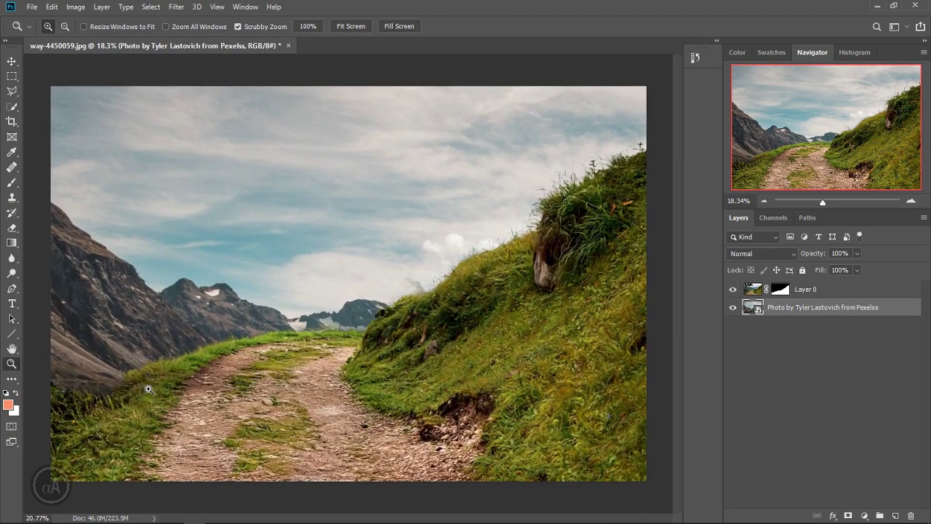
scroll(148, 390, "down", 1)
scroll(149, 389, "down", 1)
key("v")
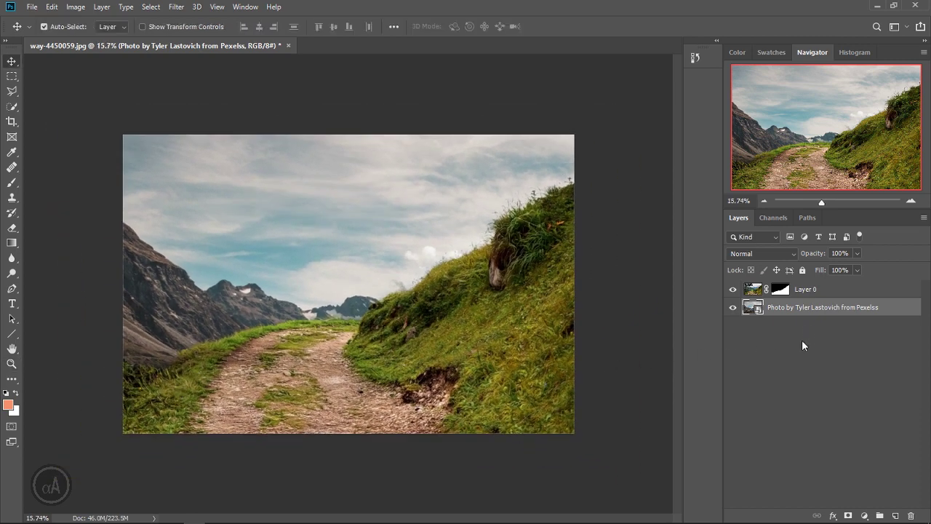
Step: Place the dead-tree-3731938_1920 image as an embedded layer
left_click(32, 8)
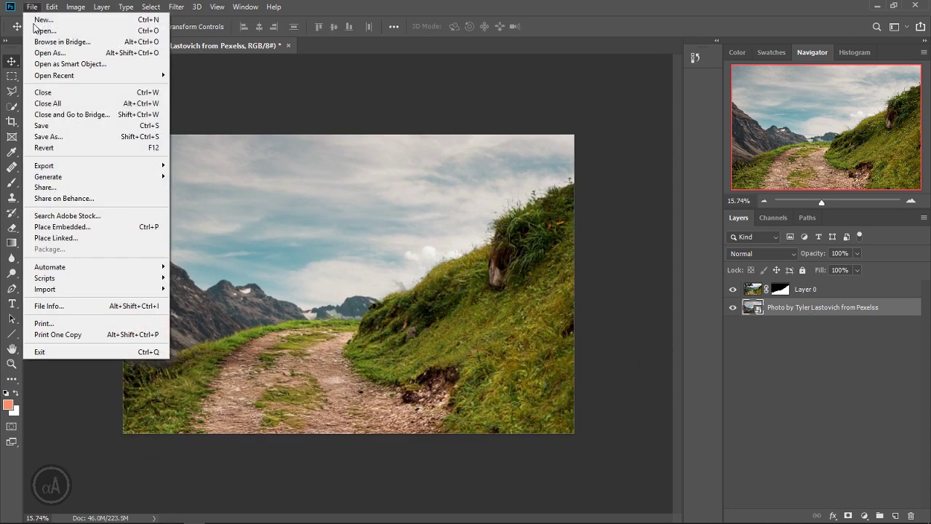
left_click(72, 226)
left_click(199, 98)
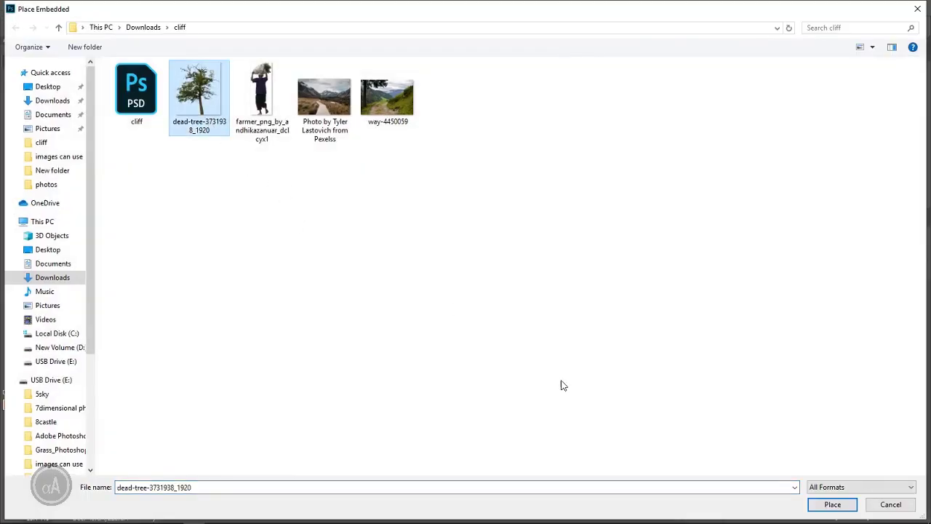
left_click(831, 503)
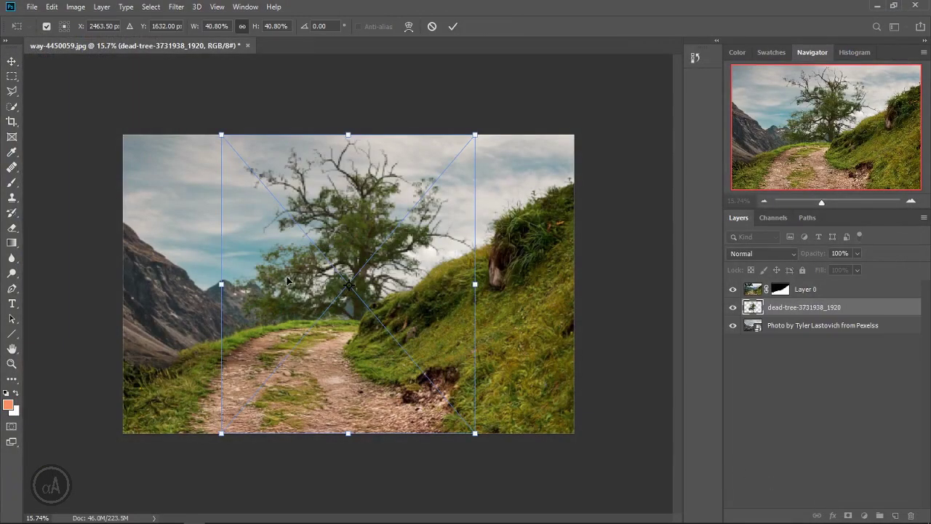
Step: Flip the tree, tilt it about -3.36°, and scale it from its base beside the path
left_click_drag(348, 270, 184, 203)
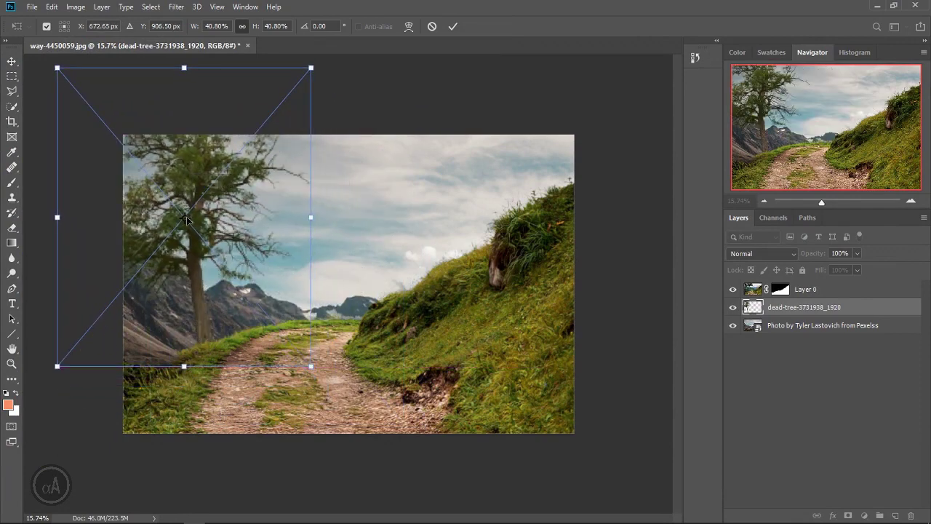
right_click(187, 219)
left_click(266, 353)
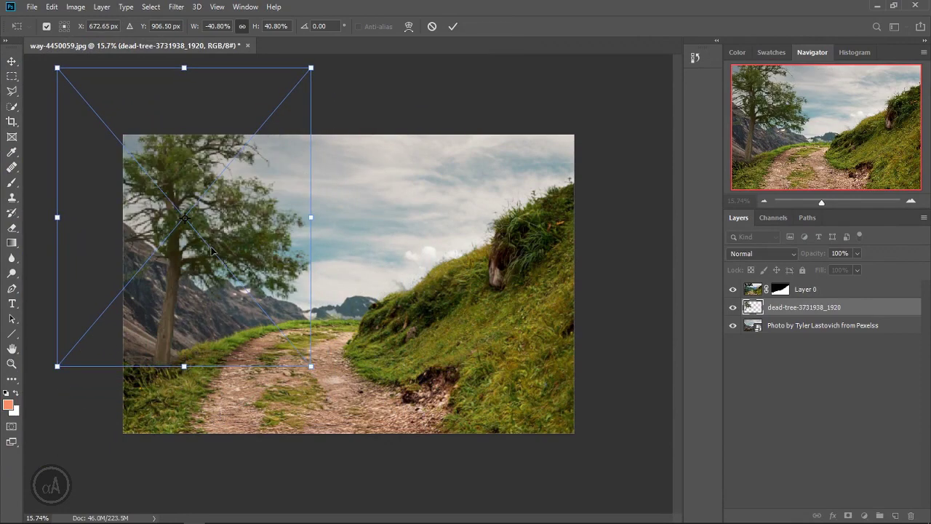
left_click_drag(212, 250, 219, 240)
left_click_drag(333, 373, 345, 368)
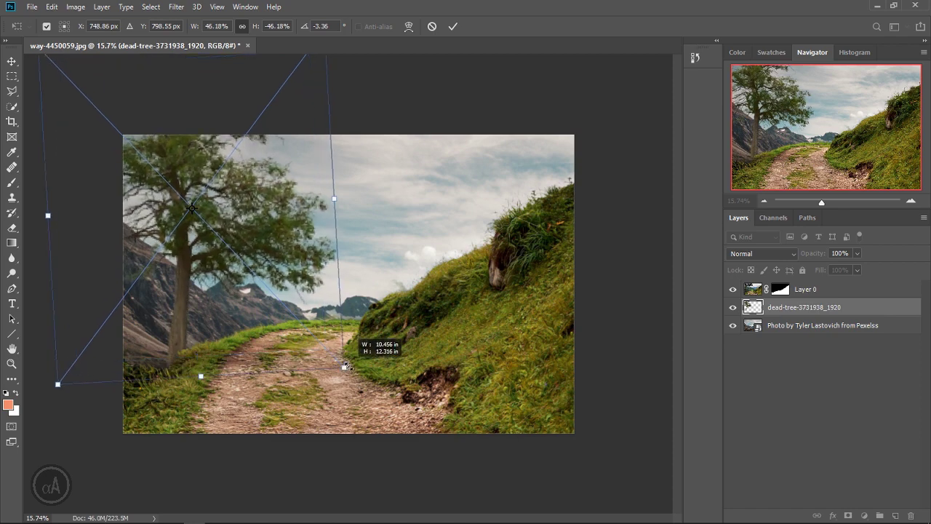
mouse_move(271, 270)
left_mouse_down()
mouse_move(266, 254)
mouse_move(215, 281)
left_mouse_up()
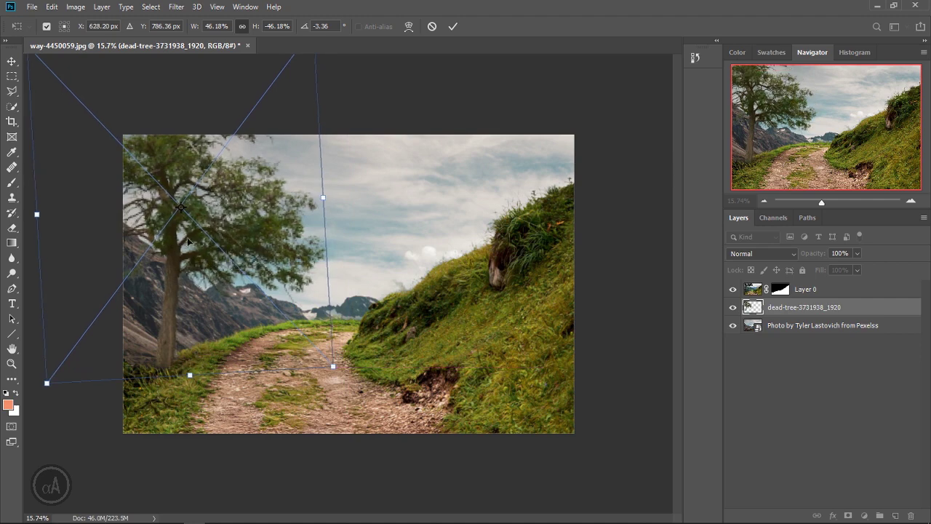
left_click_drag(181, 208, 166, 368)
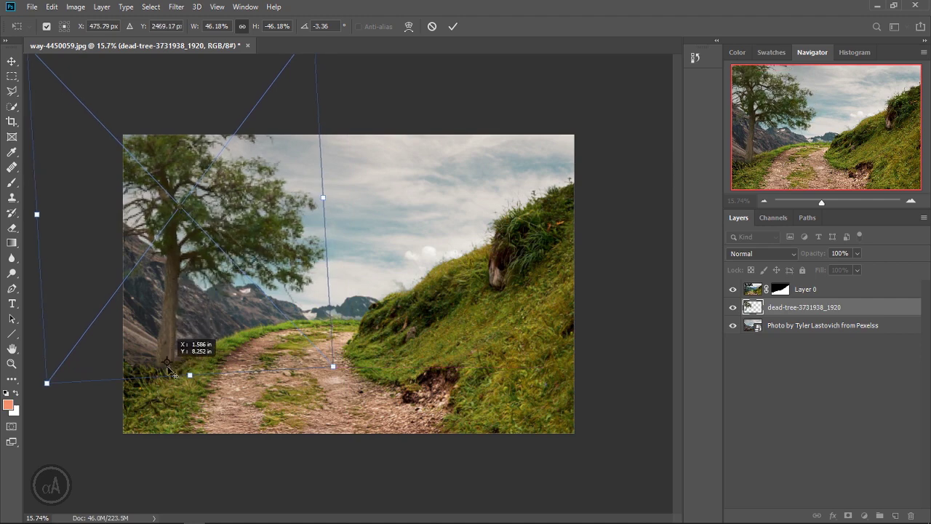
mouse_move(335, 367)
left_mouse_down()
mouse_move(371, 392)
mouse_move(376, 377)
left_mouse_up()
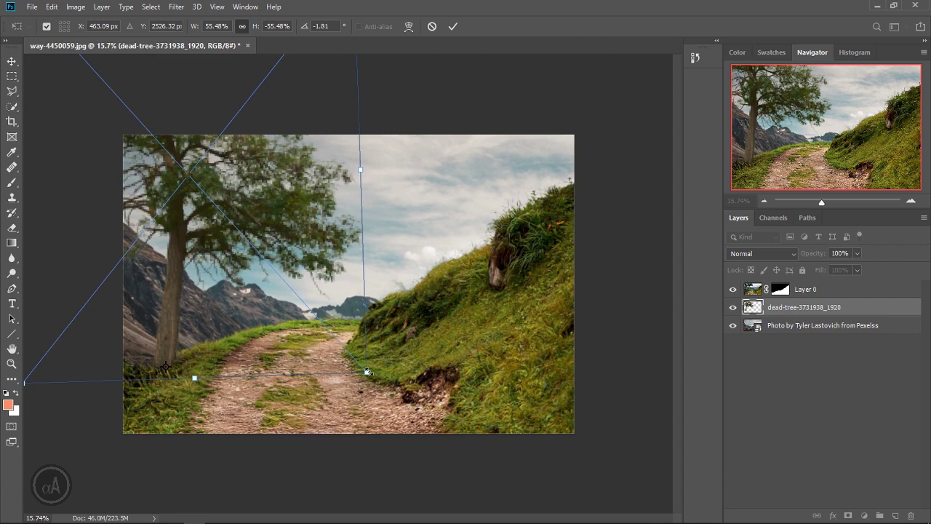
left_click(453, 27)
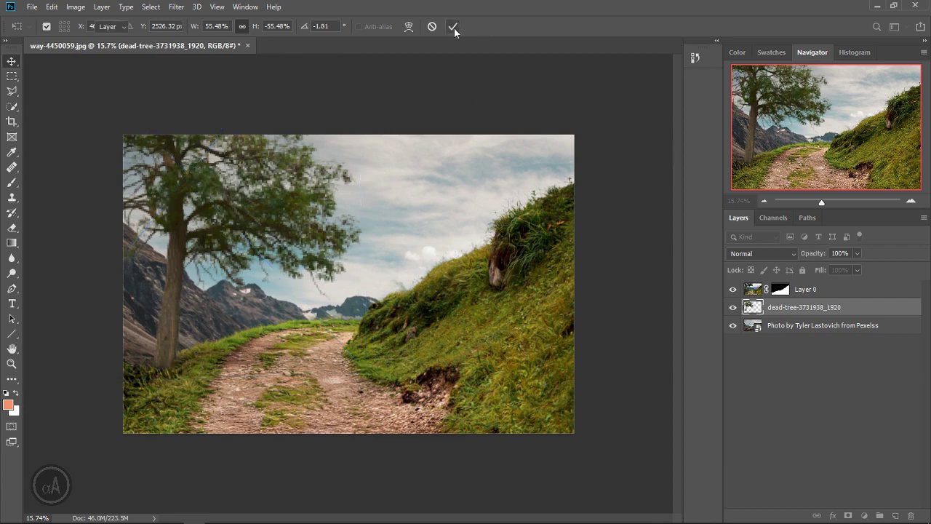
scroll(294, 305, "up", 2)
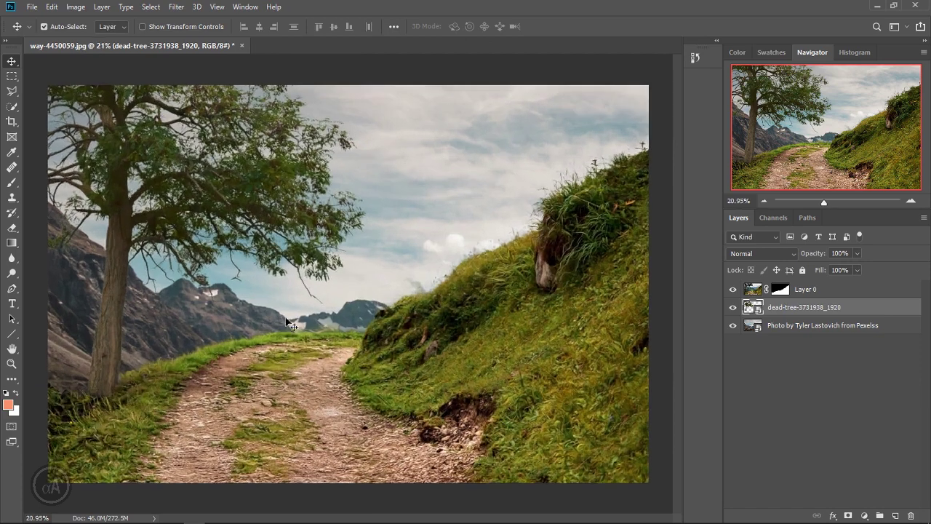
scroll(304, 327, "down", 1)
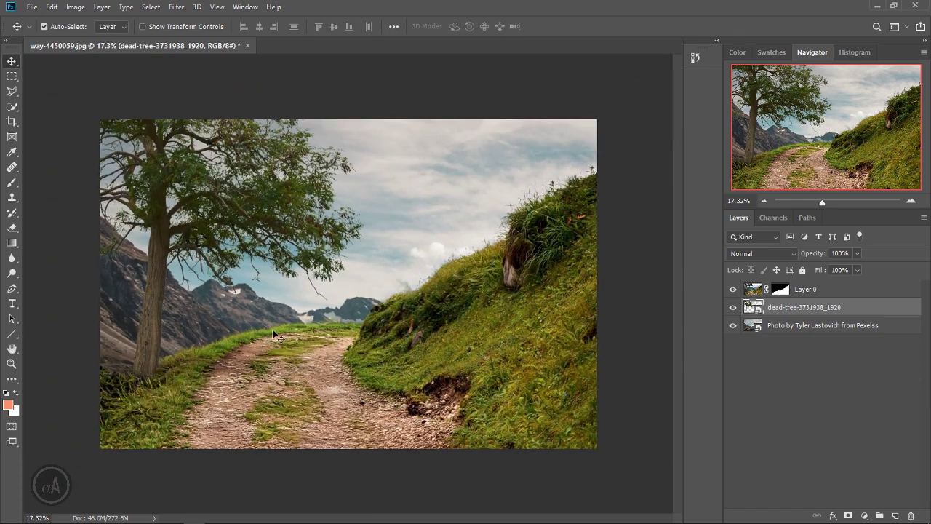
scroll(274, 333, "down", 1)
scroll(298, 336, "up", 1)
scroll(317, 340, "up", 2)
scroll(408, 327, "up", 1)
scroll(363, 364, "up", 1)
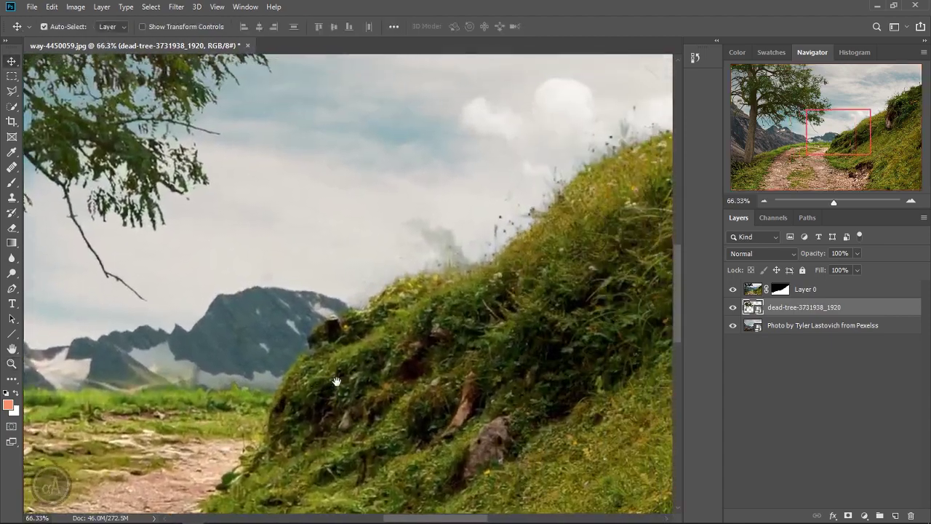
scroll(409, 350, "up", 1)
scroll(410, 350, "right", 5)
scroll(455, 353, "up", 3)
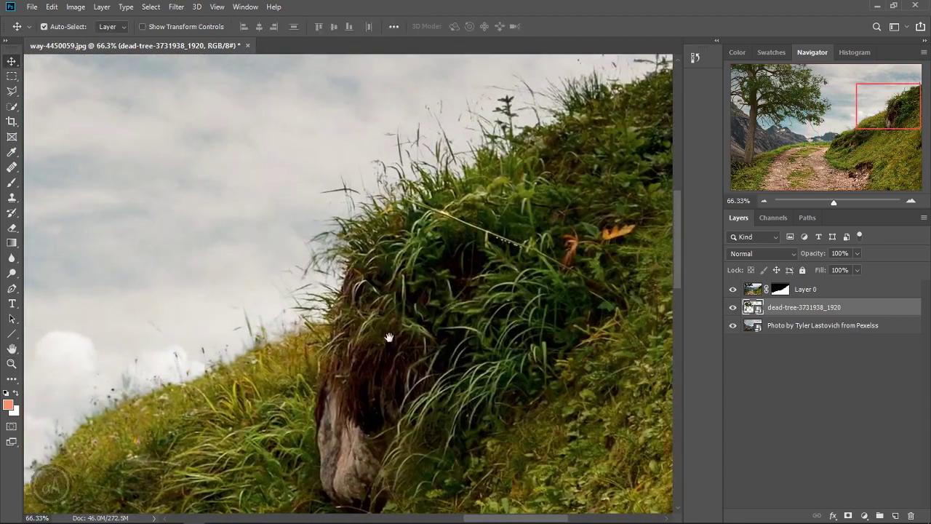
scroll(344, 386, "down", 2)
scroll(247, 345, "down", 2)
scroll(270, 388, "down", 2)
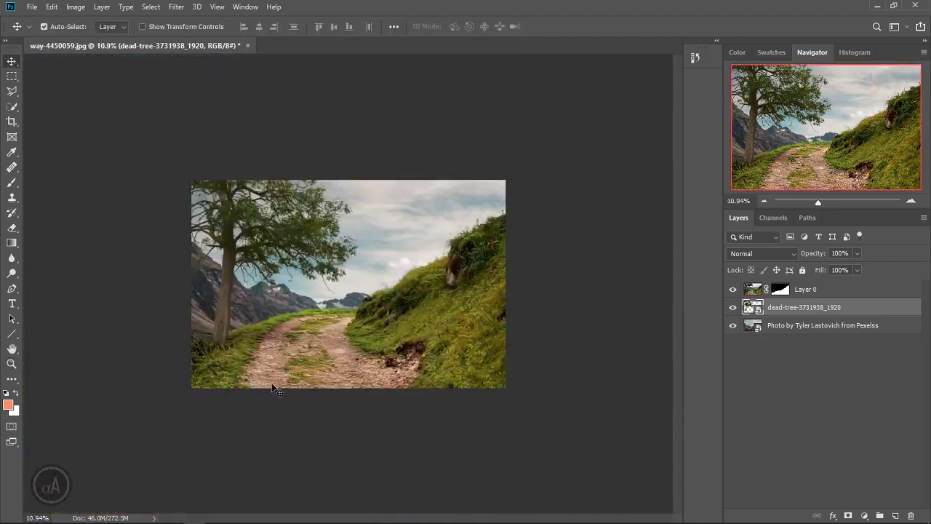
scroll(245, 366, "up", 3)
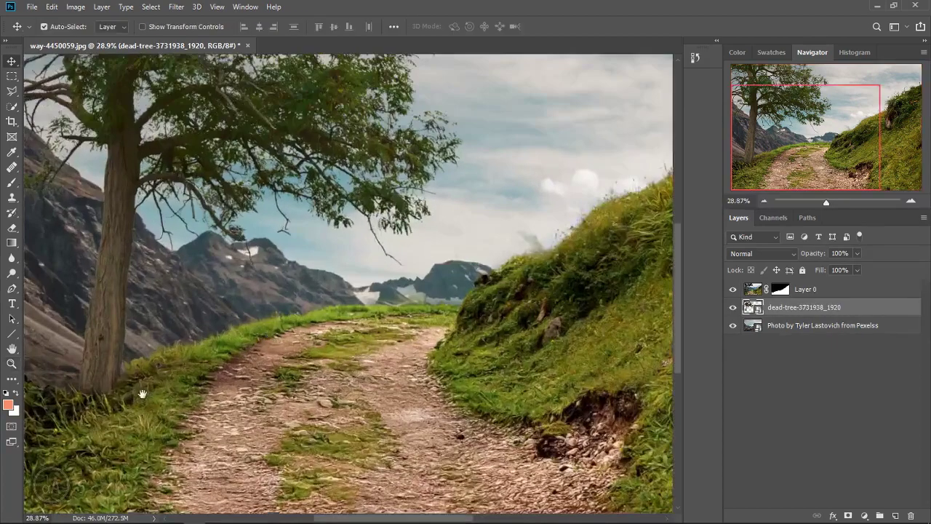
scroll(237, 365, "down", 1)
scroll(237, 366, "down", 1)
scroll(300, 386, "down", 1)
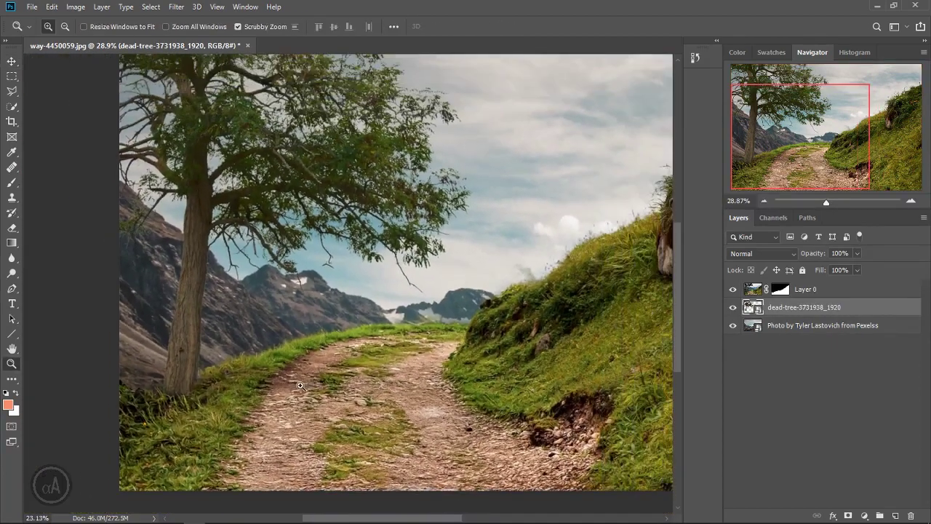
scroll(299, 386, "down", 1)
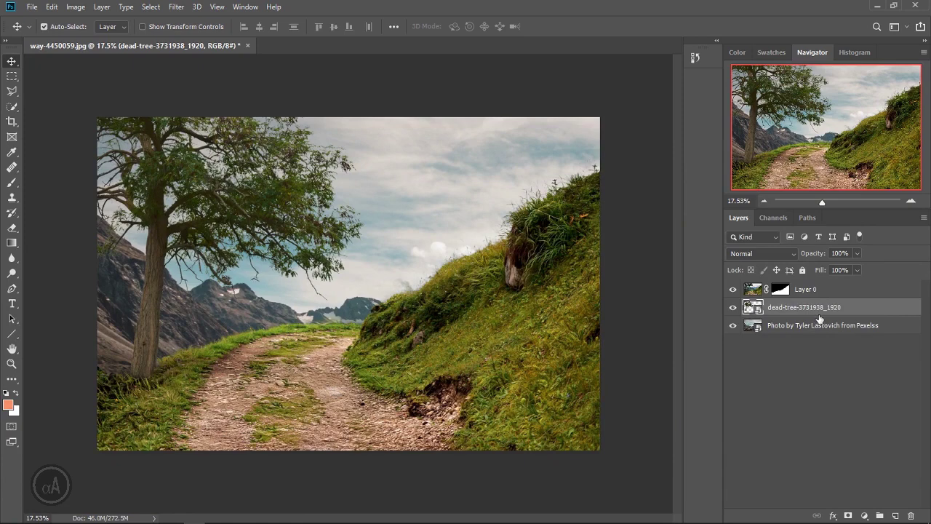
Step: Apply Camera Raw Filter to the background photo, lowering Highlights and Whites and warming Temperature
left_click(808, 327)
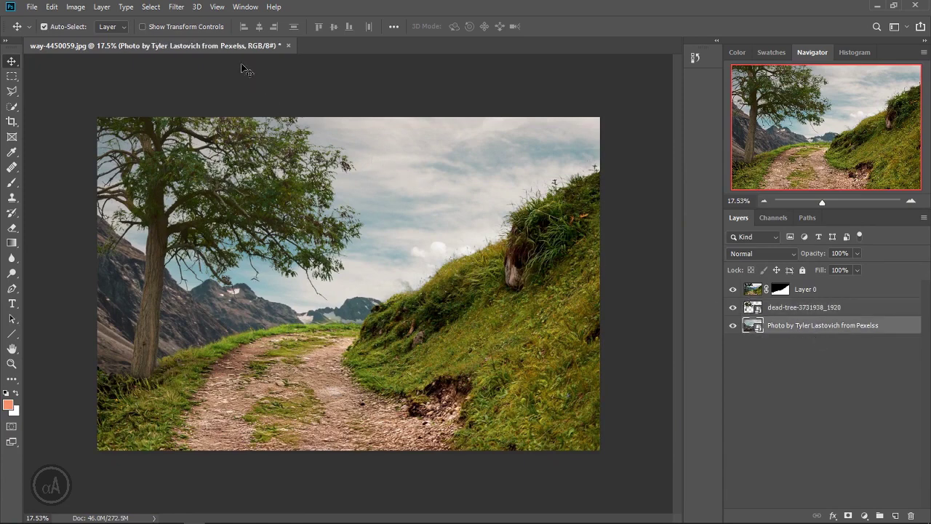
left_click(176, 6)
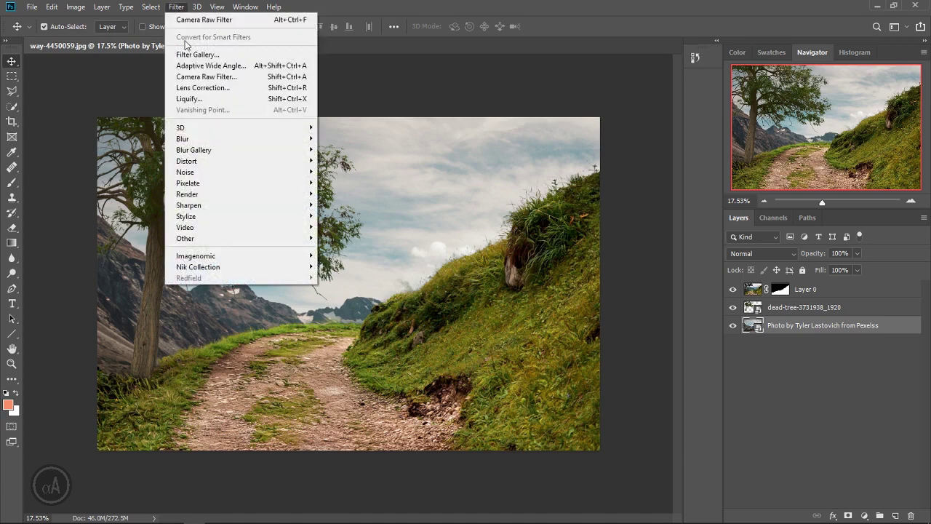
left_click(194, 79)
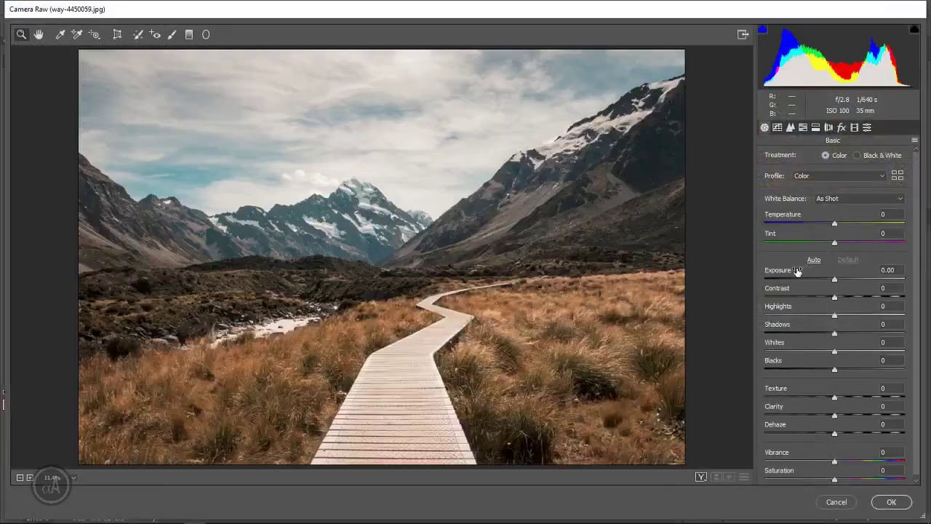
left_click(833, 316)
left_click_drag(833, 317, 784, 322)
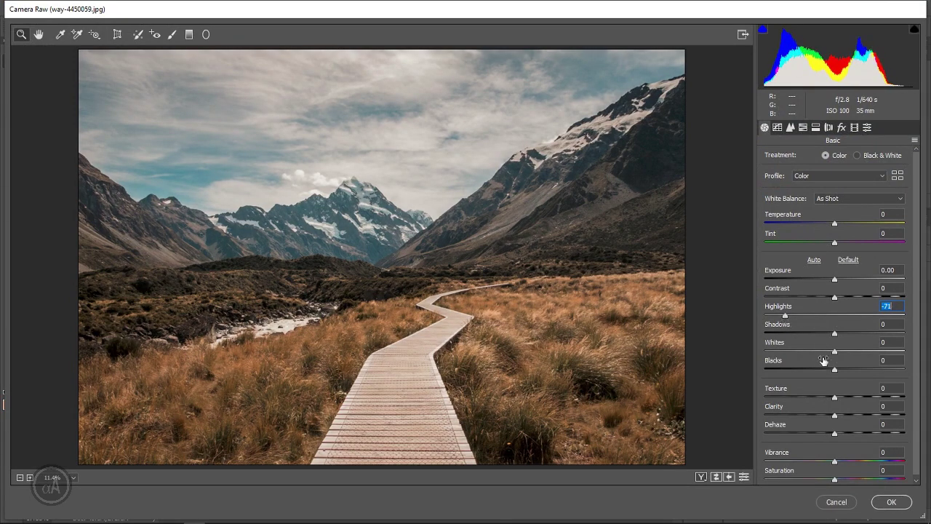
left_click_drag(834, 351, 799, 353)
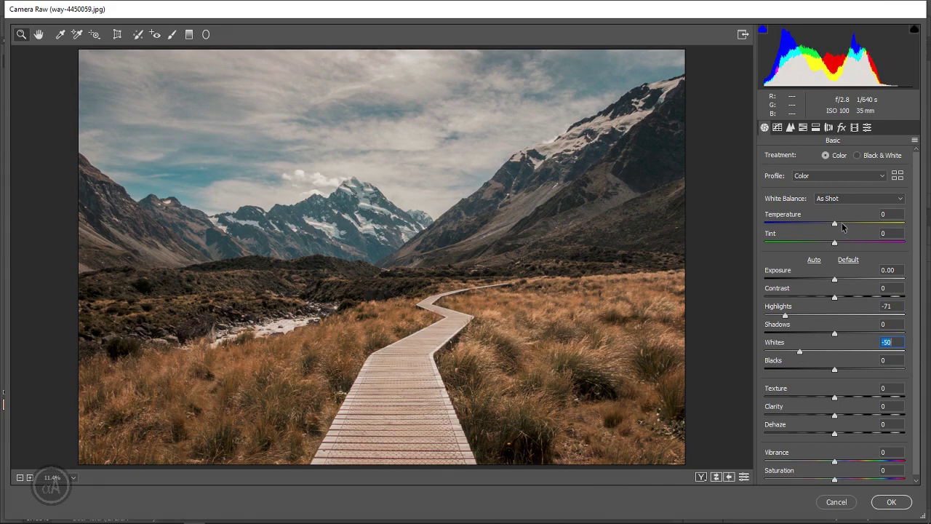
left_click_drag(835, 223, 837, 246)
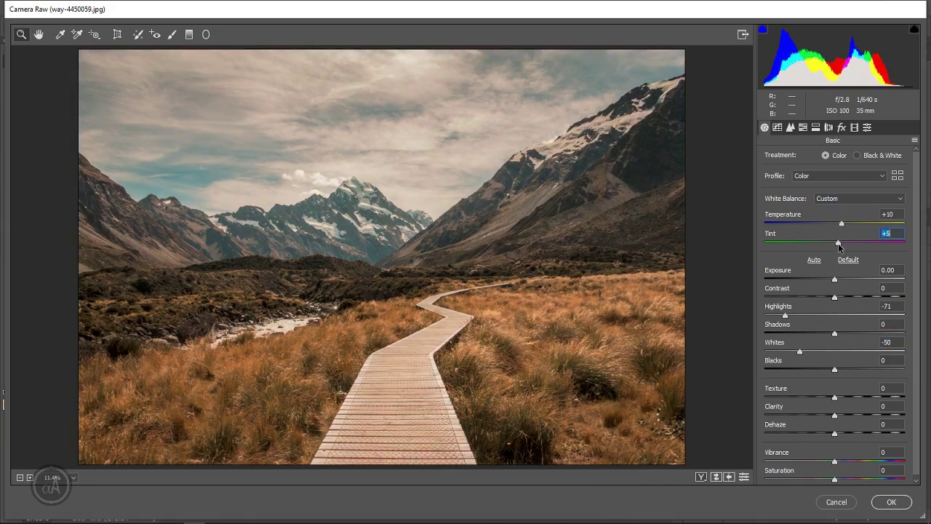
Step: Set HSL Oranges hue +17, saturation +28, luminance +38; Yellows saturation +16, luminance +13
left_click(816, 128)
left_click(803, 128)
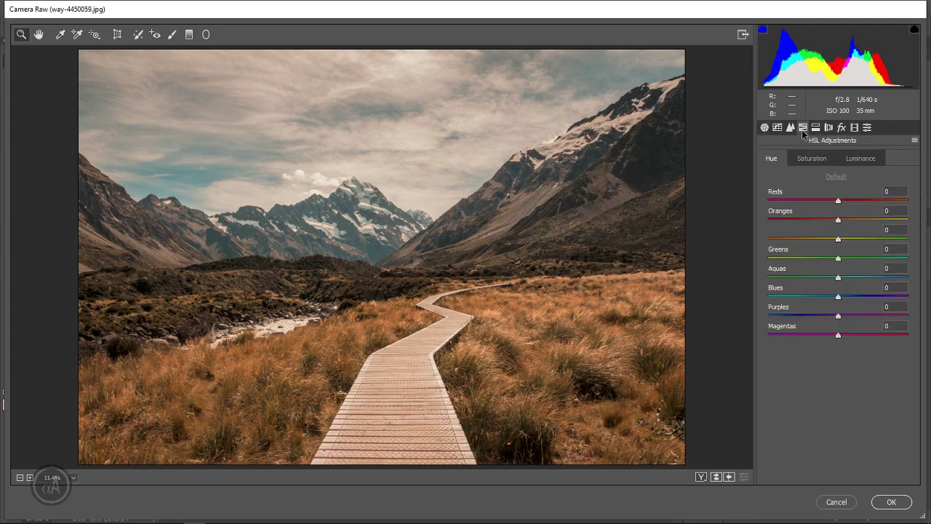
left_click(849, 219)
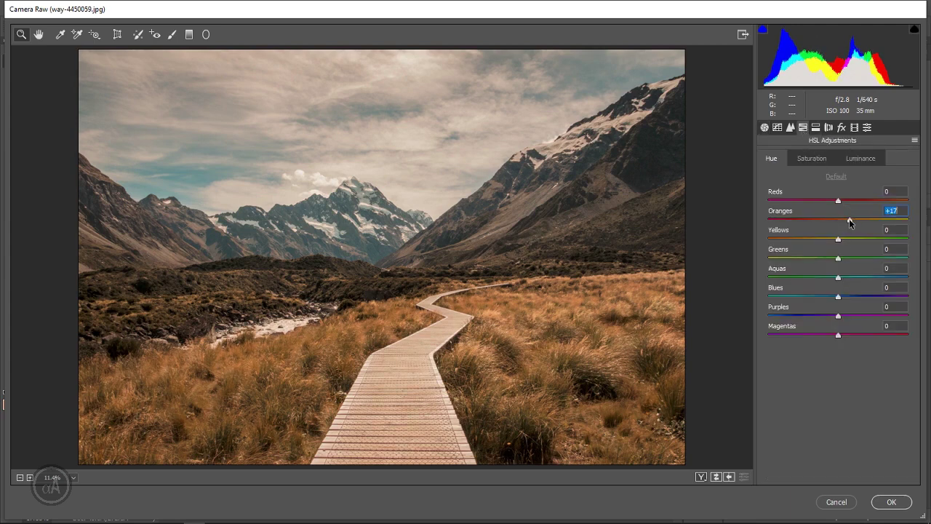
key("ctrl+alt+shift+s")
left_click_drag(837, 220, 857, 219)
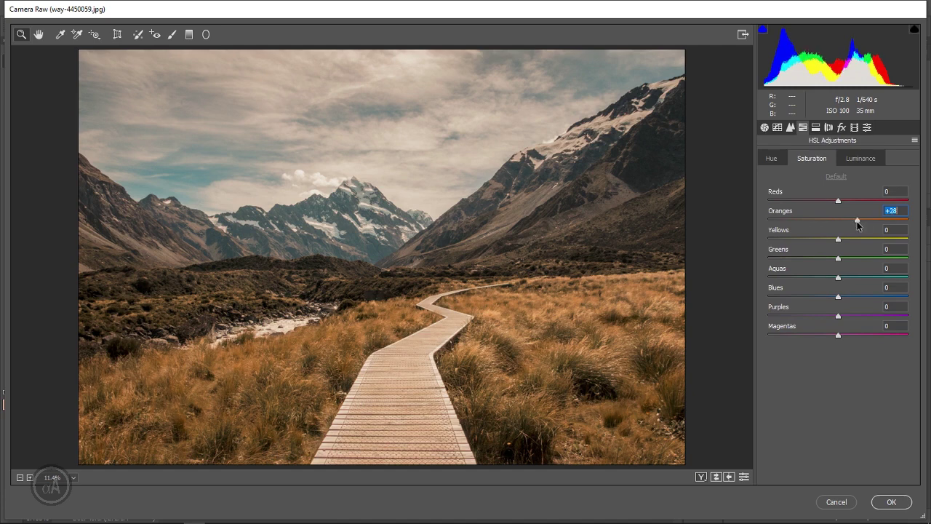
left_click(849, 238)
left_click(861, 159)
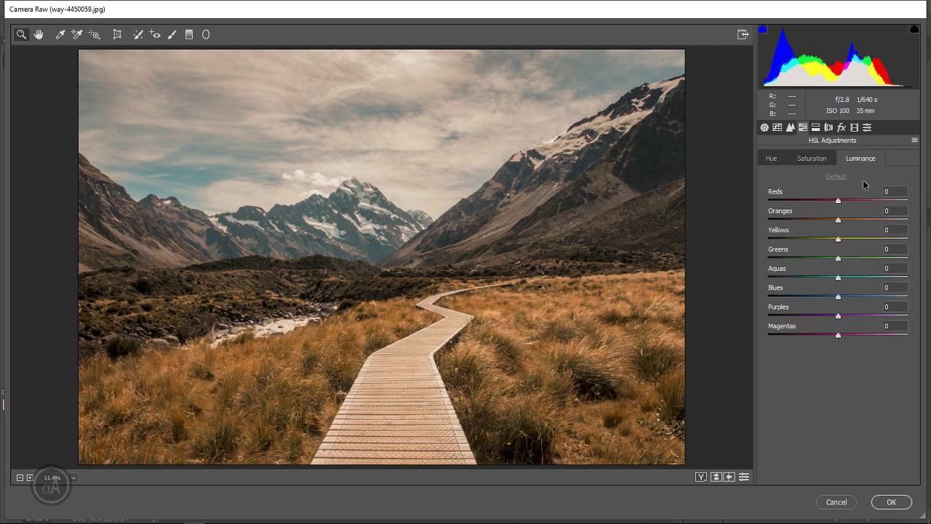
left_click_drag(850, 219, 865, 220)
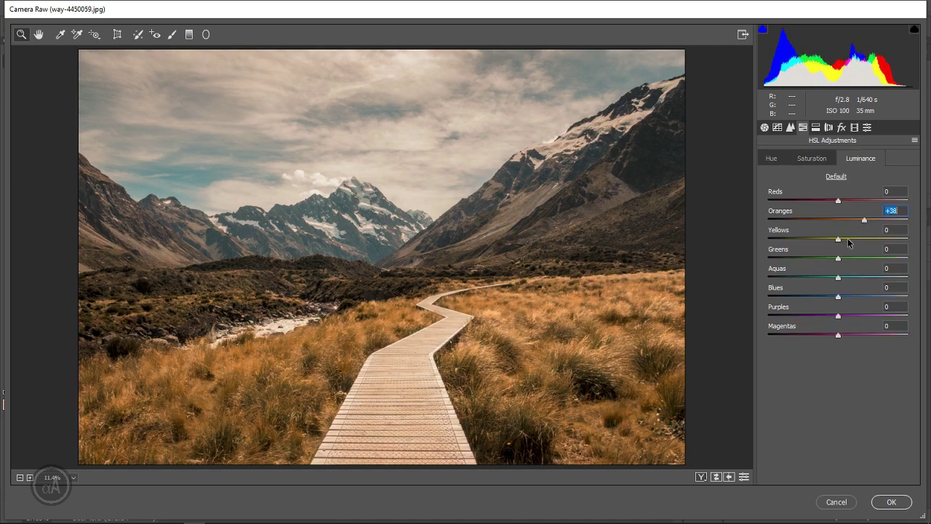
left_click(847, 238)
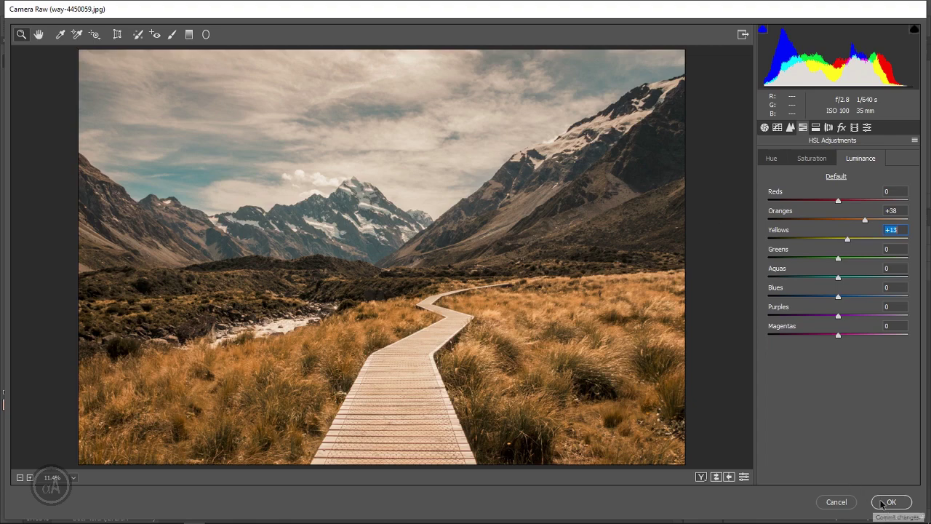
left_click(885, 502)
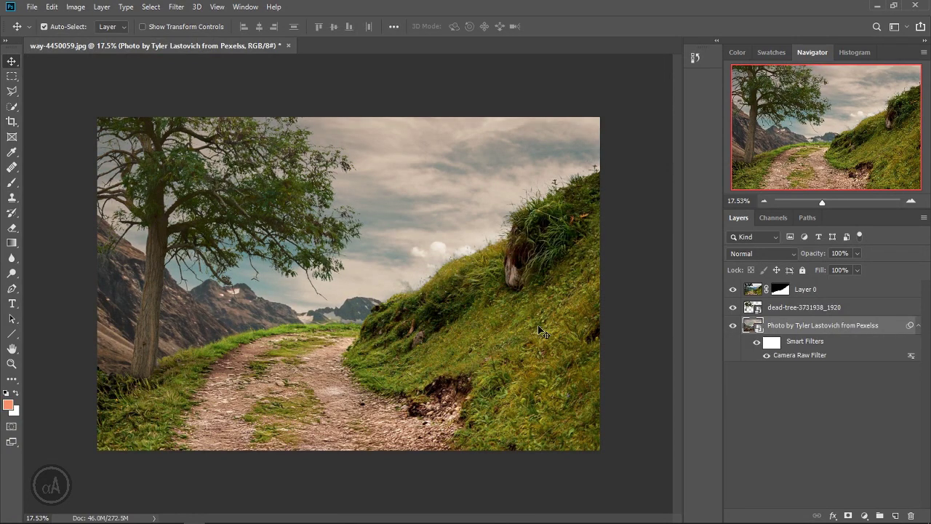
Step: Apply a 4.0-pixel Gaussian Blur to the mountain sky photo layer
left_click(178, 7)
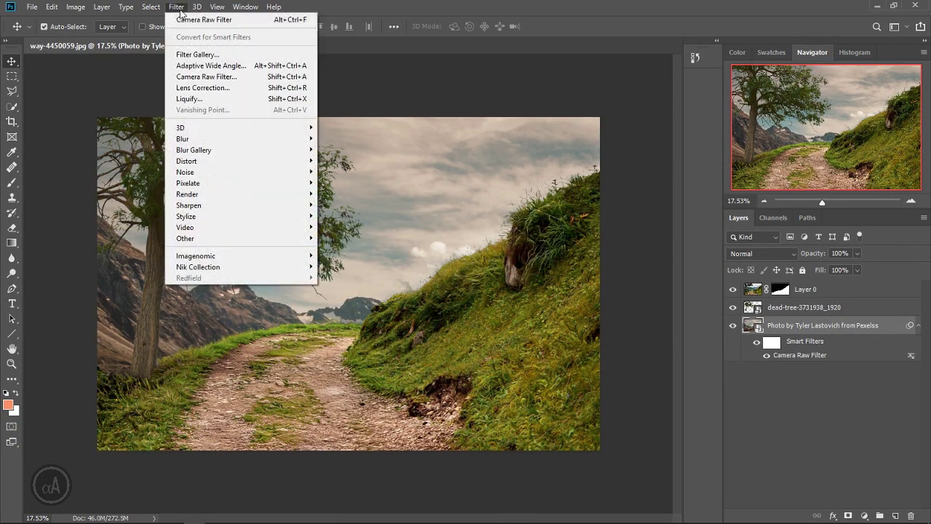
mouse_move(182, 139)
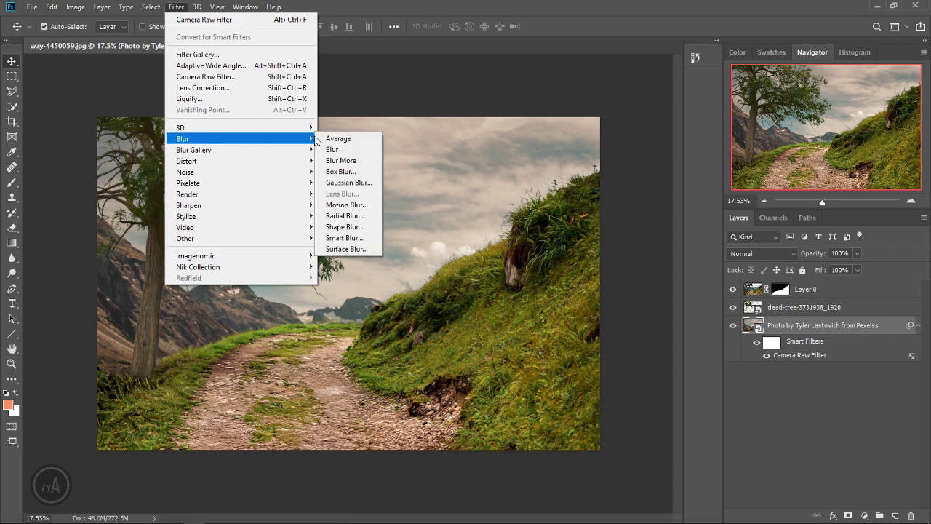
left_click(339, 182)
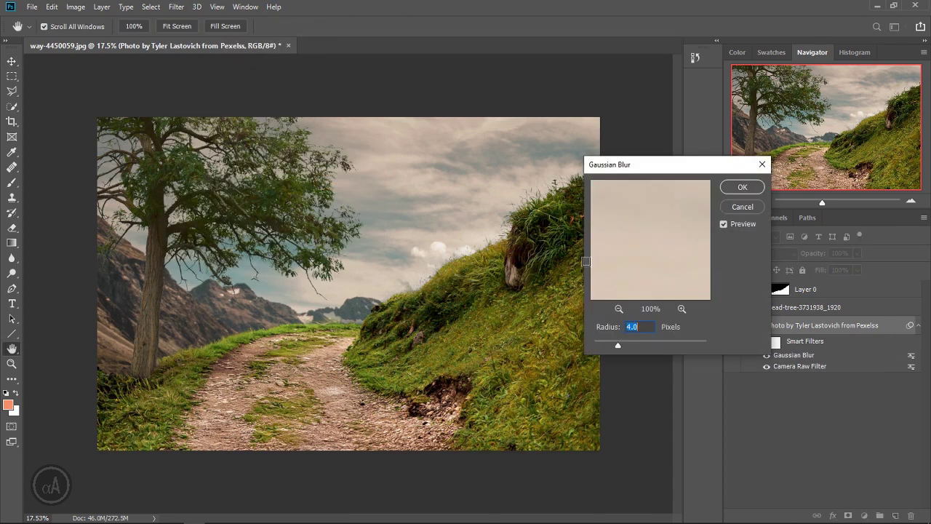
left_click(743, 187)
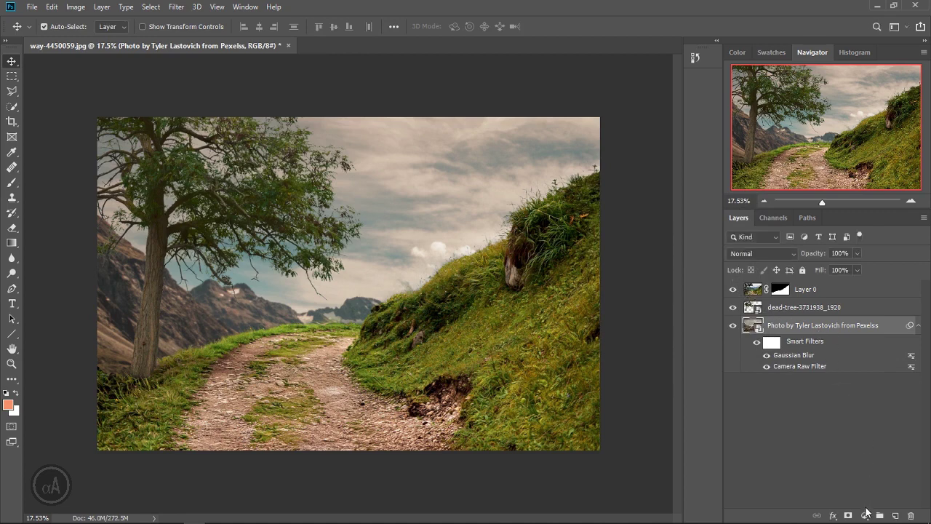
left_click(864, 515)
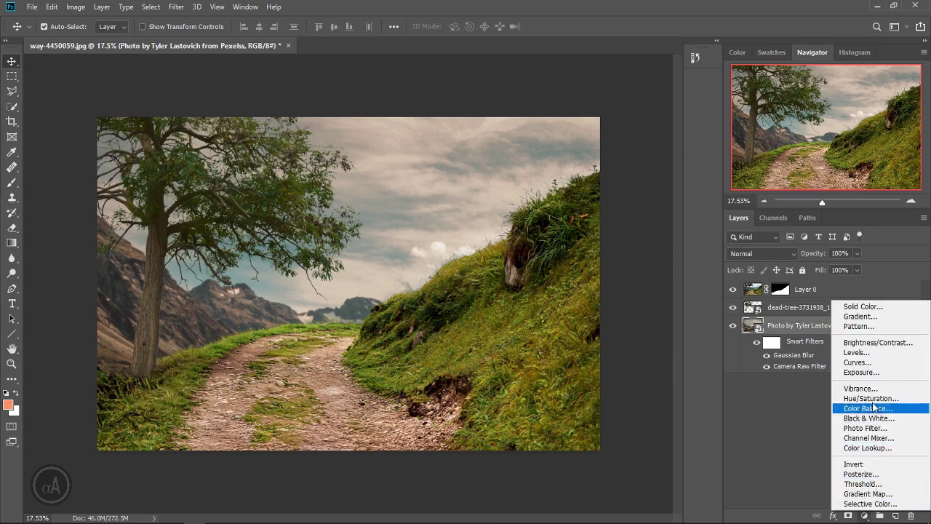
Step: Add a clipped Brightness/Contrast layer at Brightness -72 and invert its mask
left_click(877, 342)
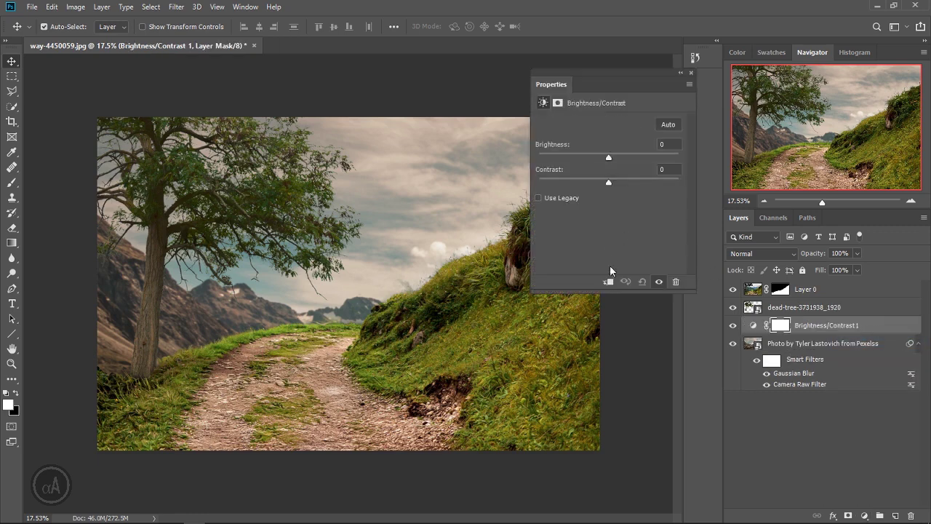
left_click(607, 282)
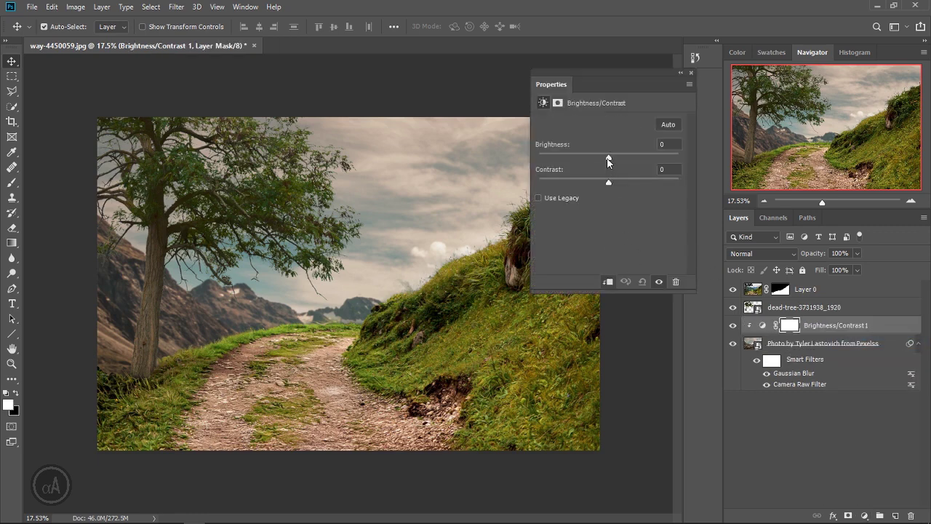
left_click_drag(608, 157, 581, 158)
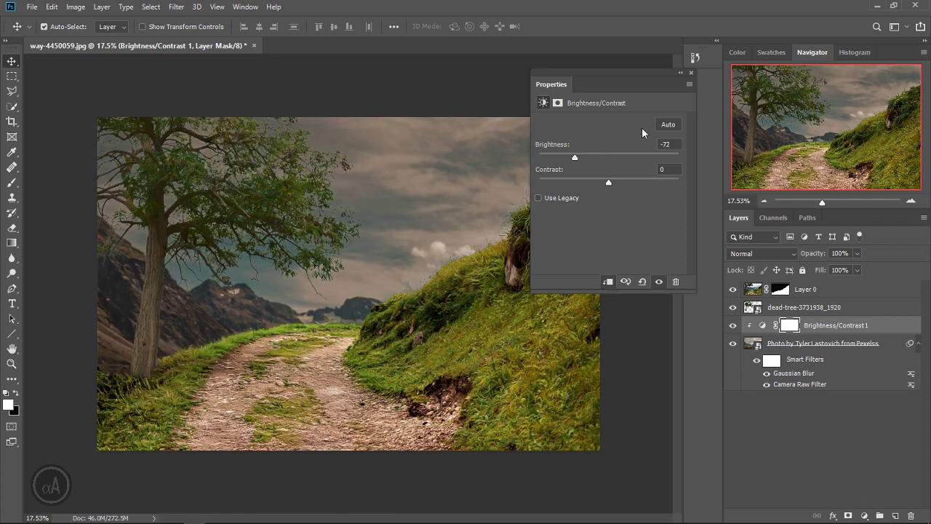
left_click(691, 73)
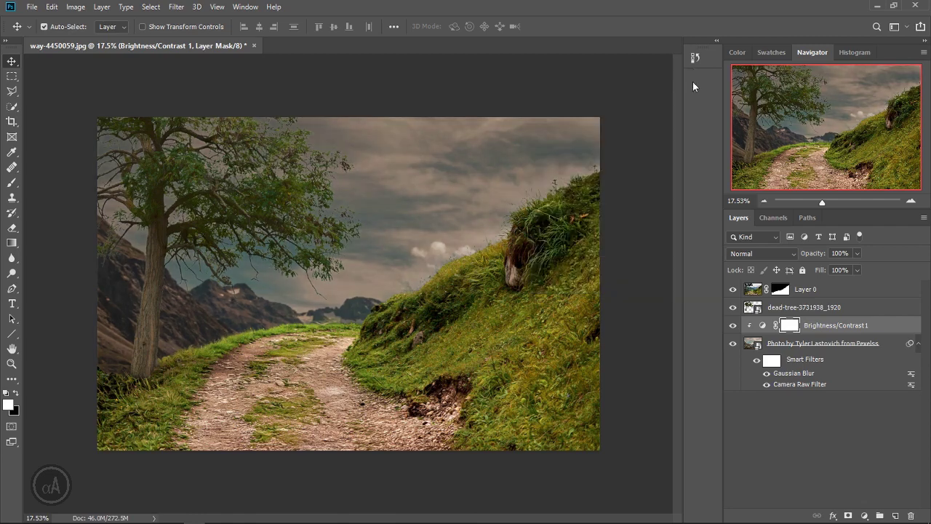
double_click(790, 324)
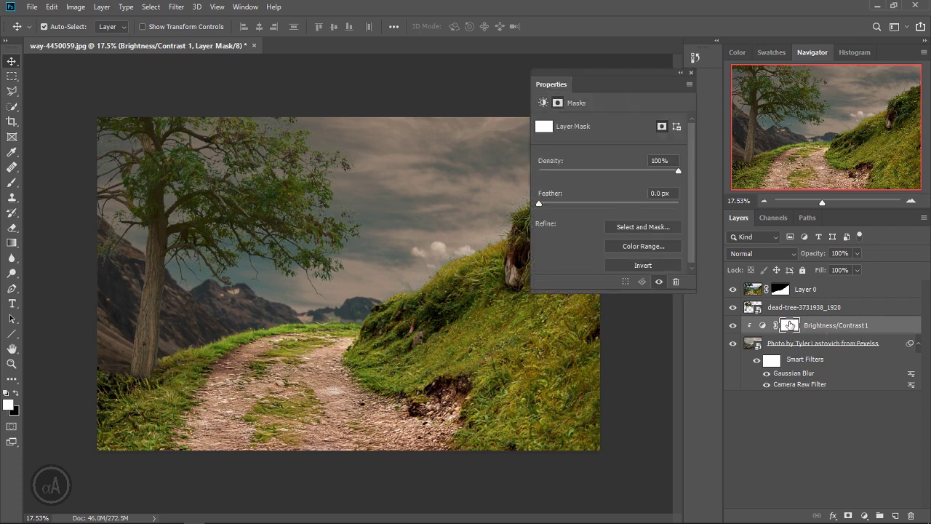
left_click(655, 267)
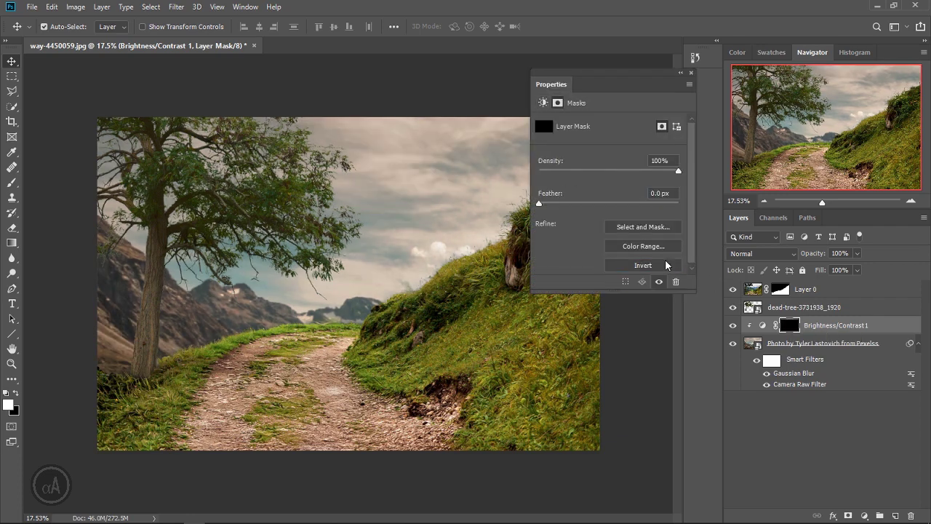
left_click(689, 73)
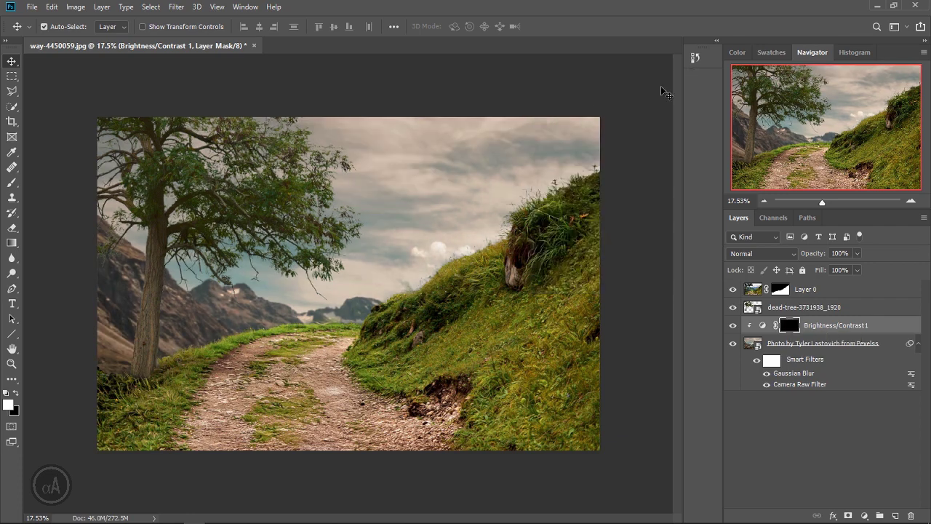
Step: Paint the mask with a 701-pixel brush over the left mountain and tree base
left_click(22, 189)
mouse_move(145, 327)
left_mouse_down()
mouse_move(170, 331)
mouse_move(175, 324)
left_mouse_up()
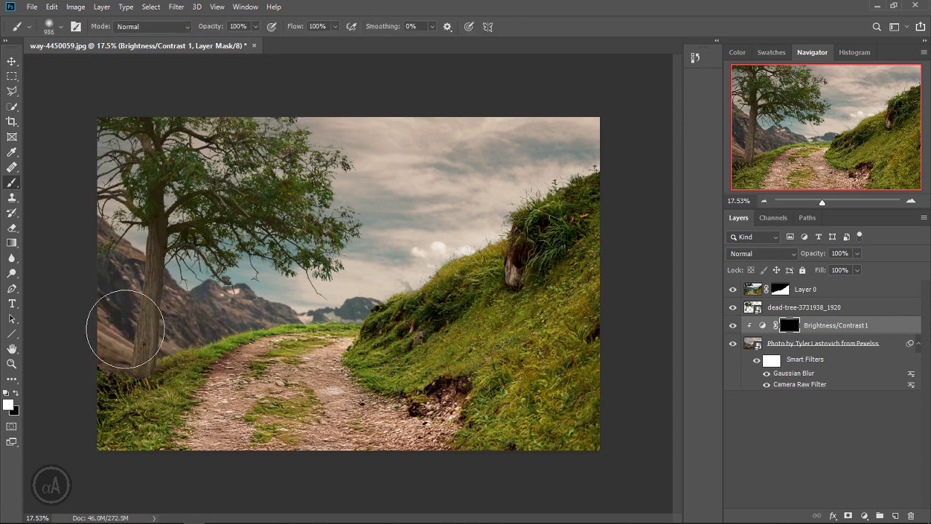
mouse_move(92, 312)
left_mouse_down()
mouse_move(191, 362)
mouse_move(187, 326)
mouse_move(141, 326)
mouse_move(96, 301)
mouse_move(214, 316)
mouse_move(207, 338)
mouse_move(90, 308)
mouse_move(94, 373)
mouse_move(94, 284)
left_mouse_up()
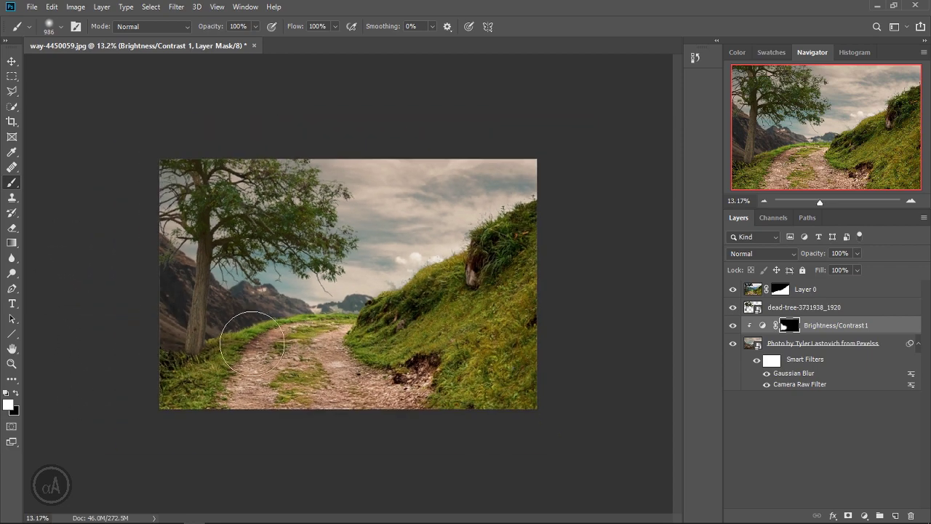
key("z")
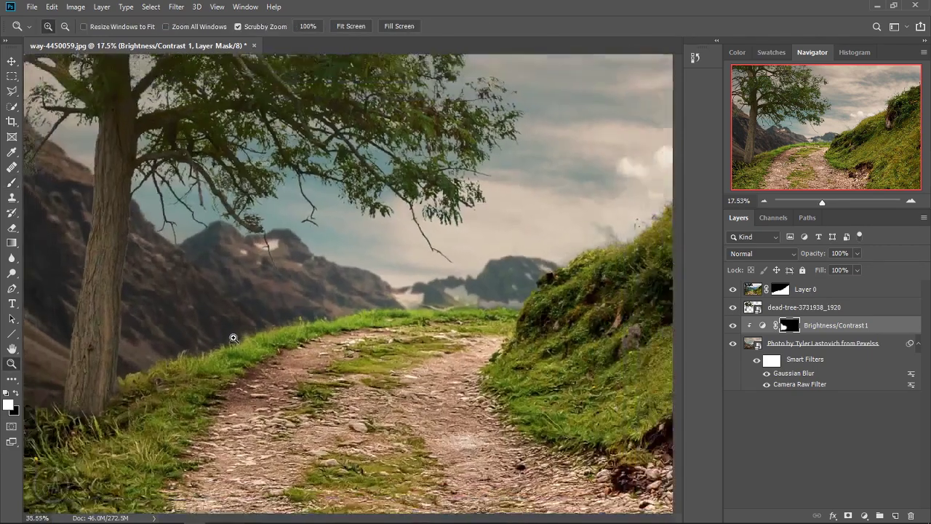
left_click_drag(215, 341, 211, 341)
key("b")
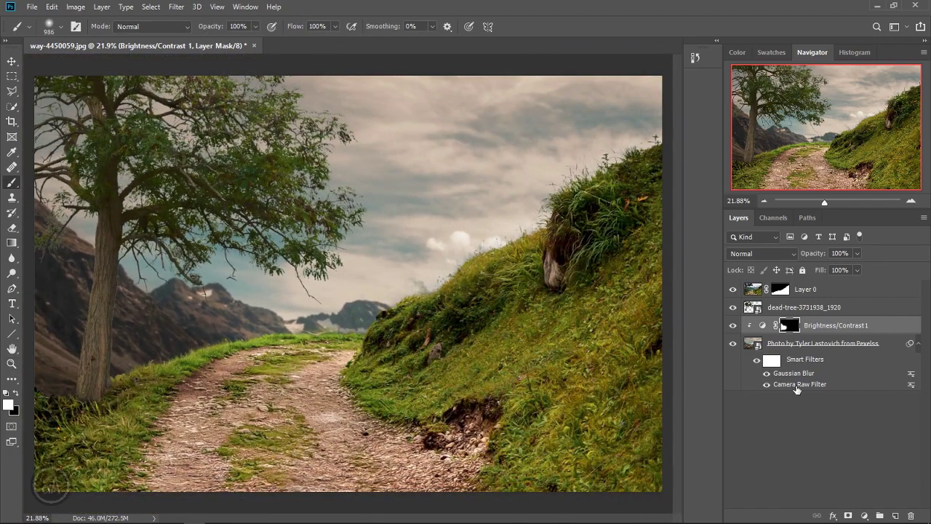
left_click(797, 388)
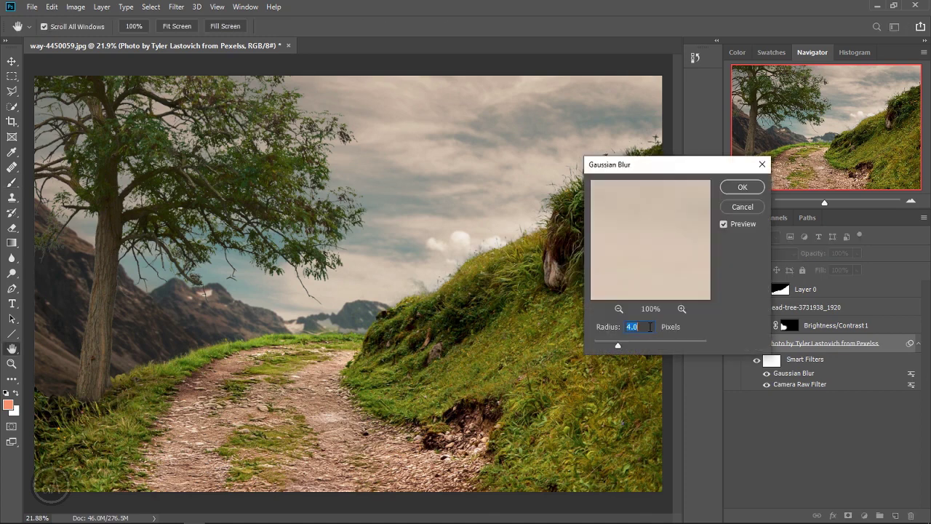
Step: Raise the path photo's Gaussian Blur radius to 6 pixels and add an empty layer above it
type("6")
key("Return")
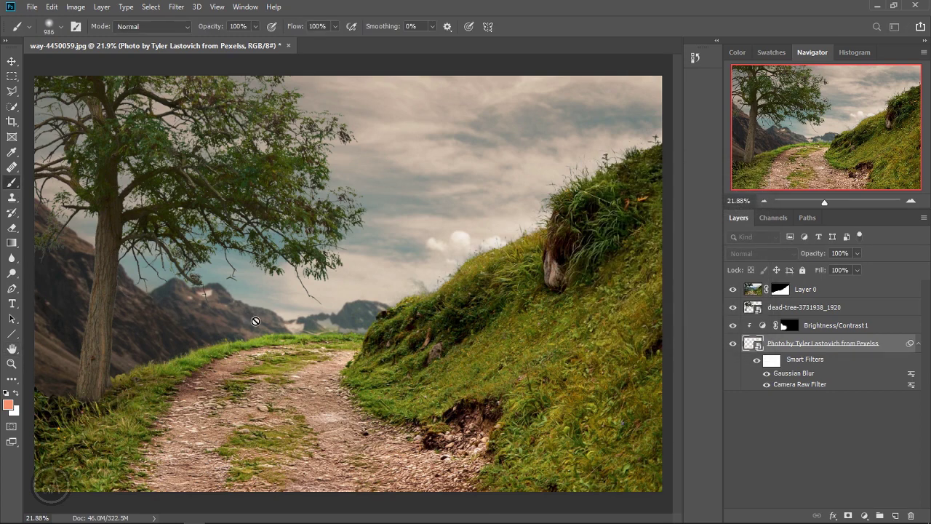
scroll(280, 306, "down", 2)
scroll(324, 309, "down", 2)
key("h")
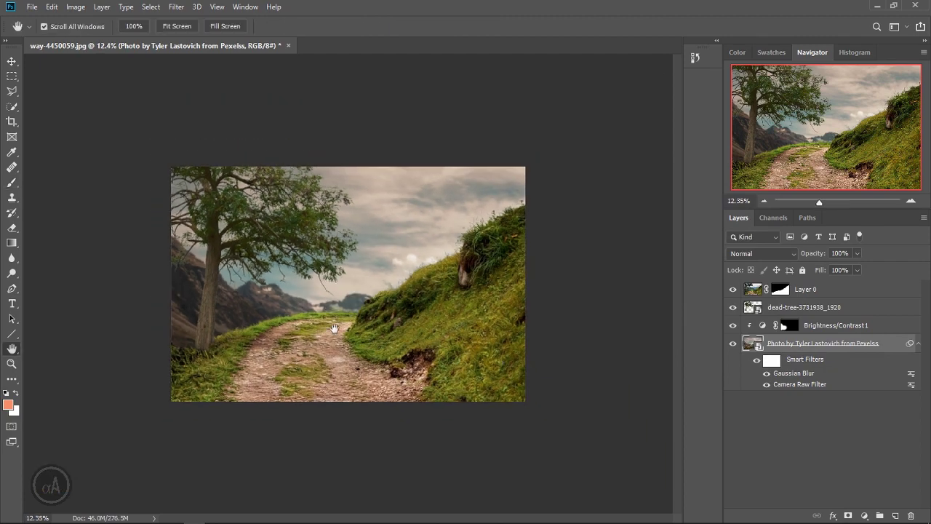
scroll(342, 331, "up", 2)
scroll(342, 331, "up", 1)
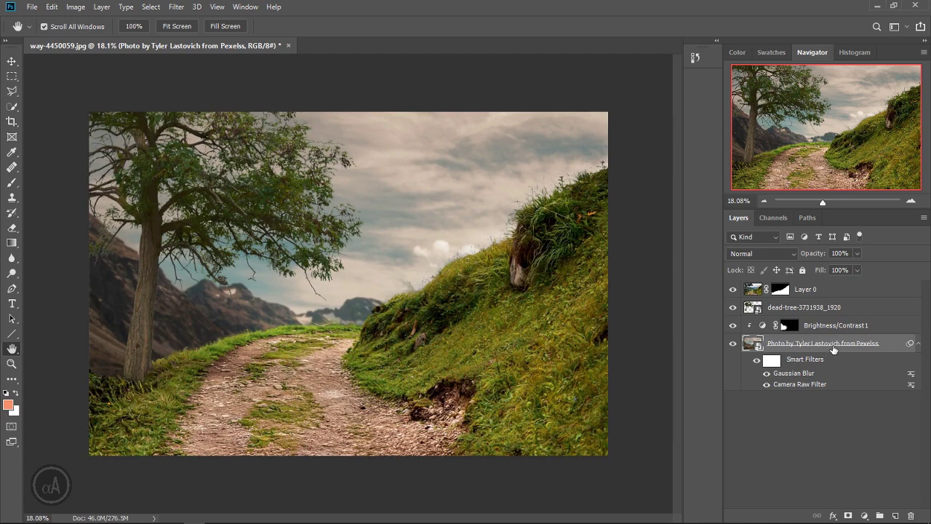
left_click(896, 515)
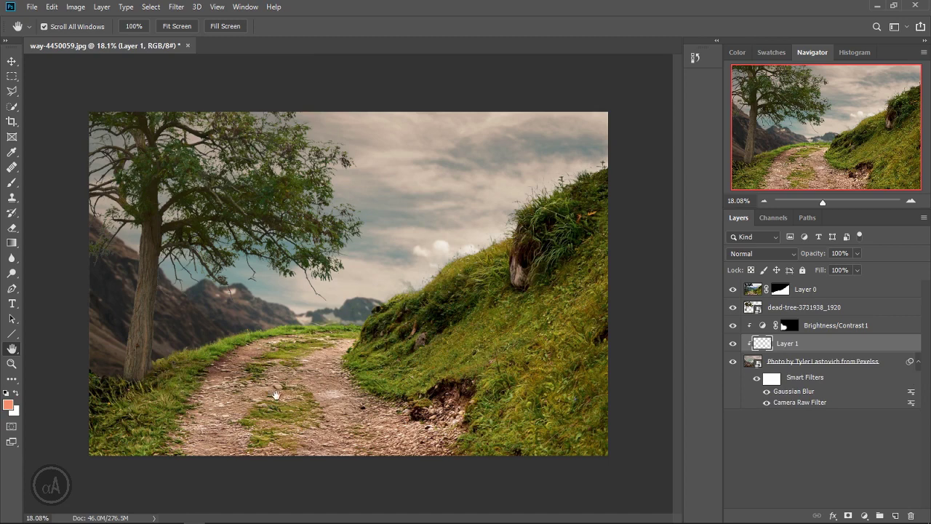
Step: Paint a large soft salmon glow over the horizon on Layer 1, blended Screen at 50% opacity
left_click(12, 182)
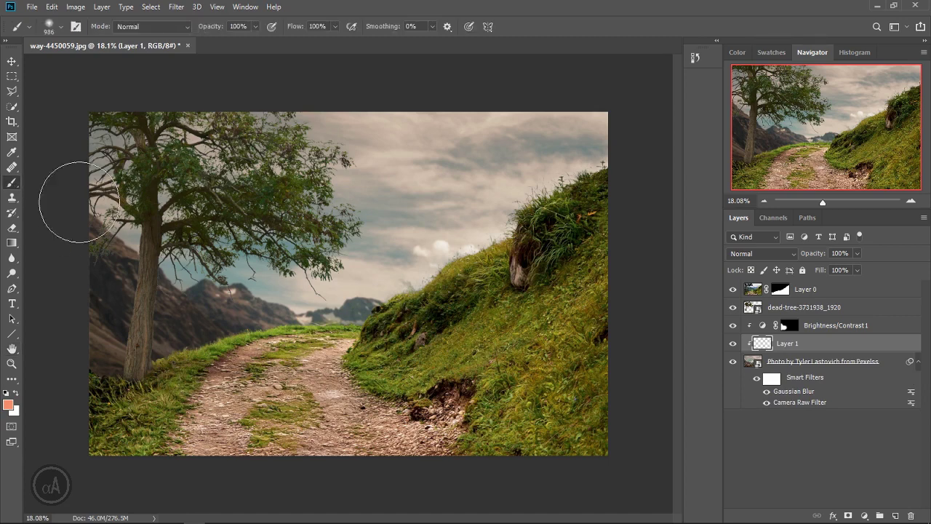
mouse_move(408, 282)
left_mouse_down()
mouse_move(391, 279)
mouse_move(405, 290)
left_mouse_up()
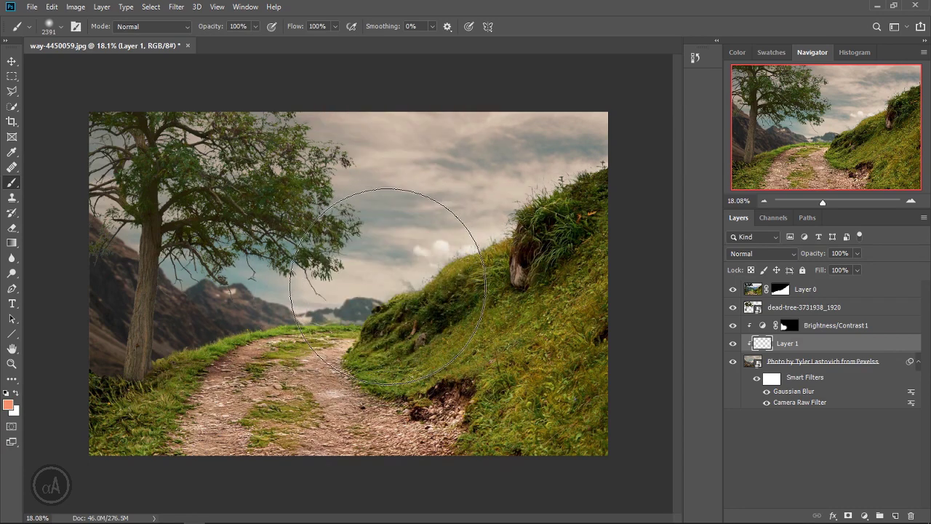
left_click_drag(395, 259, 388, 287)
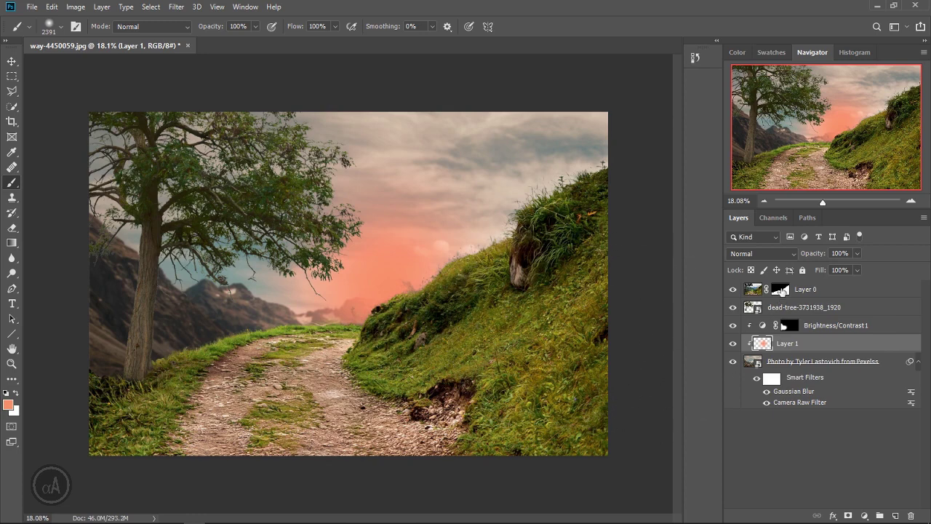
left_click(761, 254)
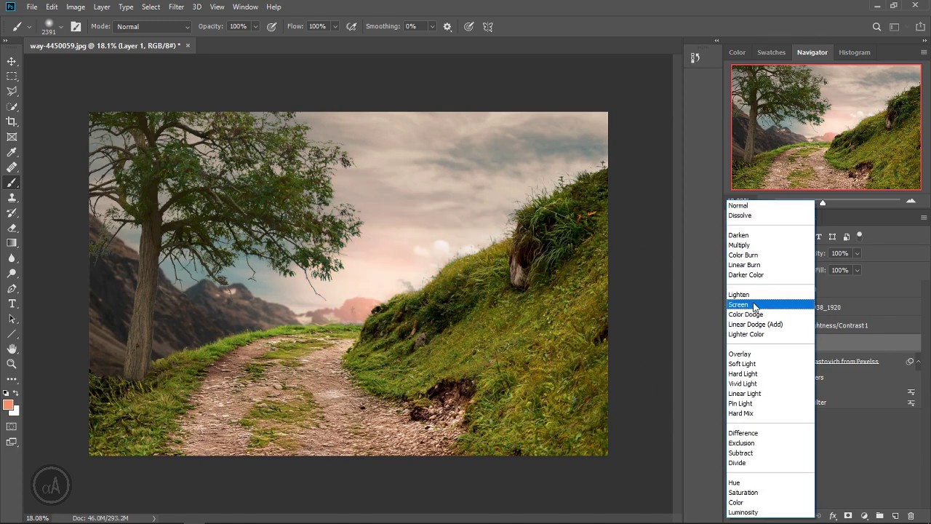
left_click(756, 300)
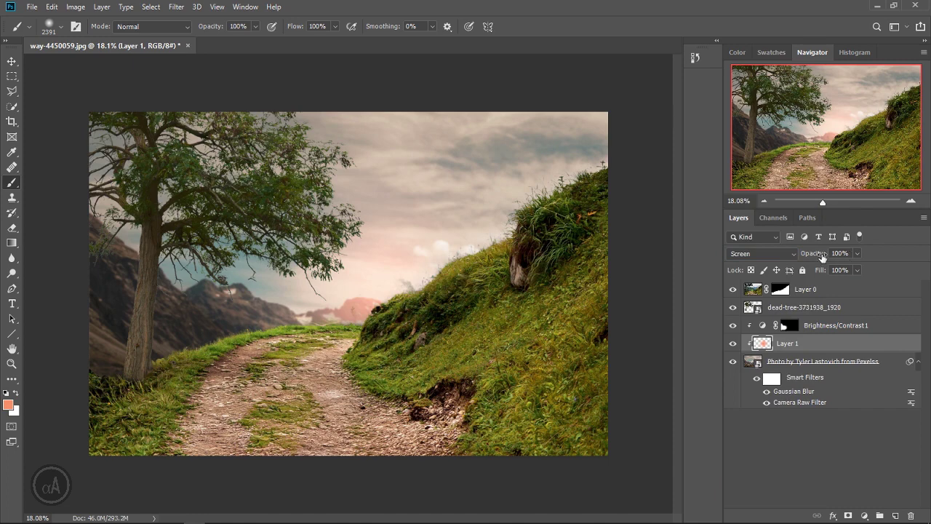
left_click_drag(821, 258, 752, 252)
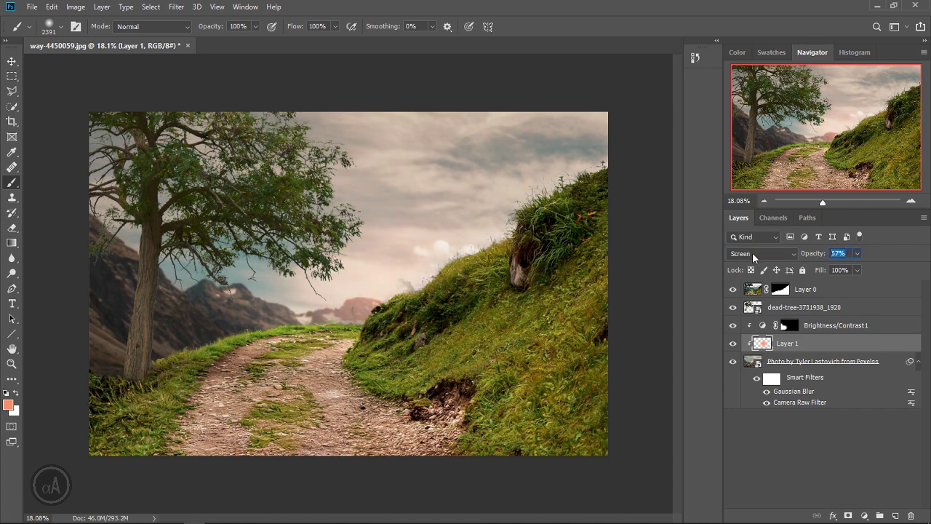
type("50")
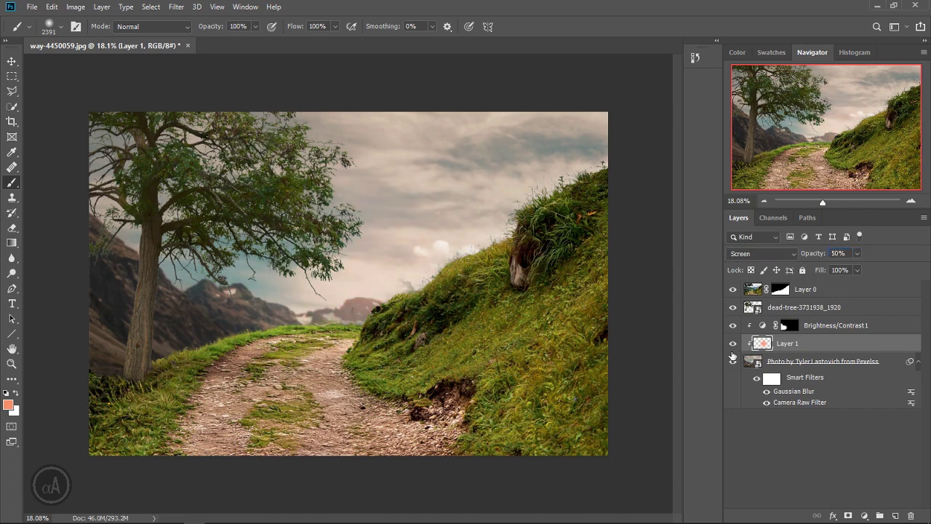
left_click(733, 343)
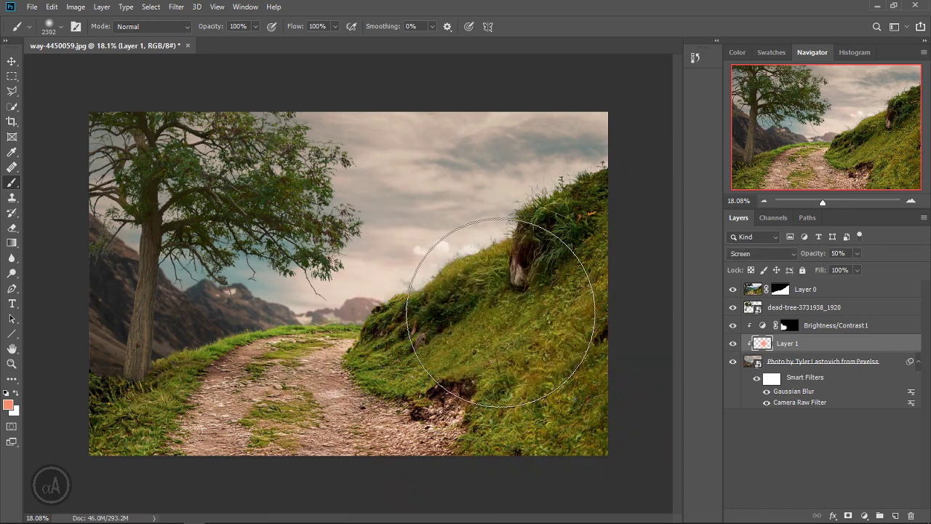
left_click_drag(500, 312, 443, 321)
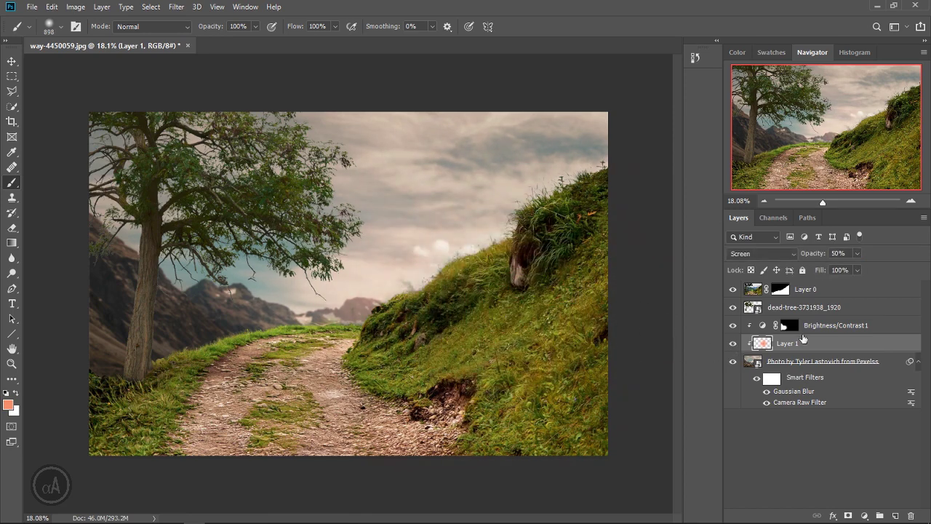
left_click(818, 291)
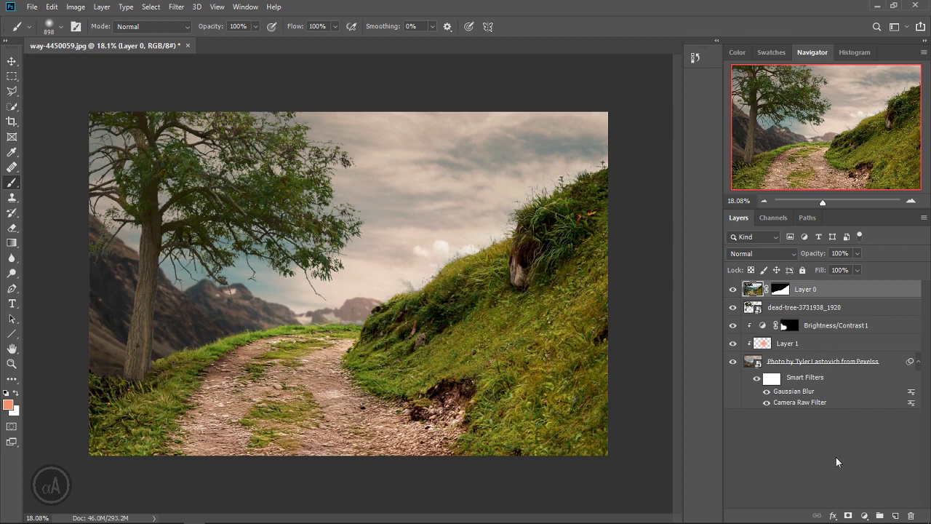
Step: Add a Brightness/Contrast adjustment clipped to Layer 0 with brightness -110
left_click(864, 515)
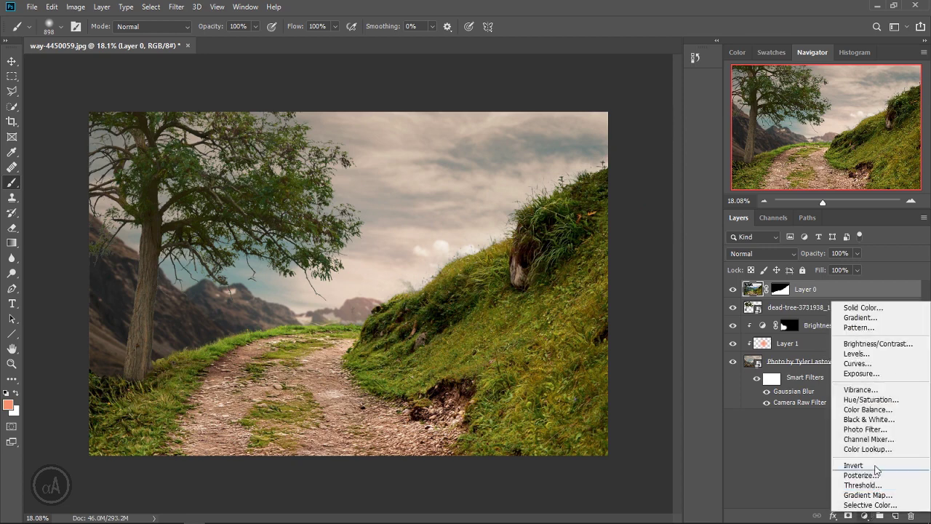
left_click(866, 346)
left_click(609, 282)
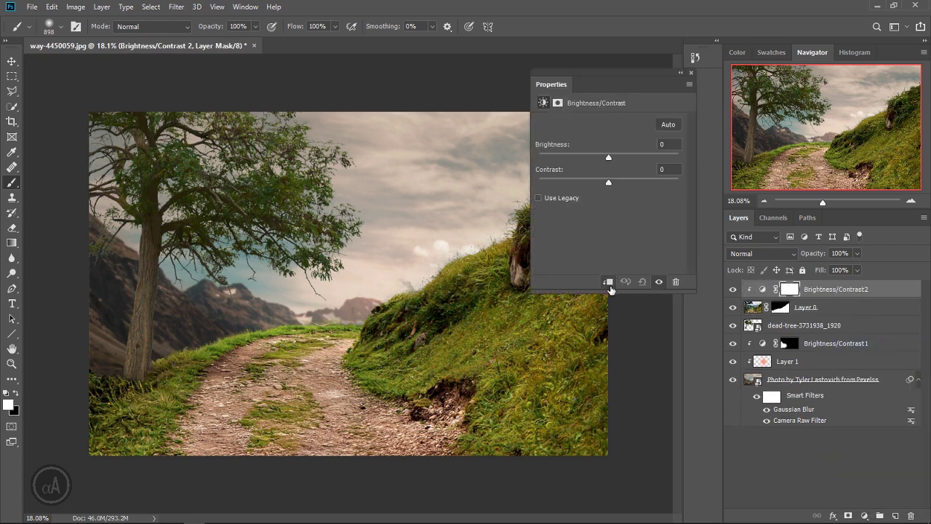
left_click_drag(607, 160, 557, 160)
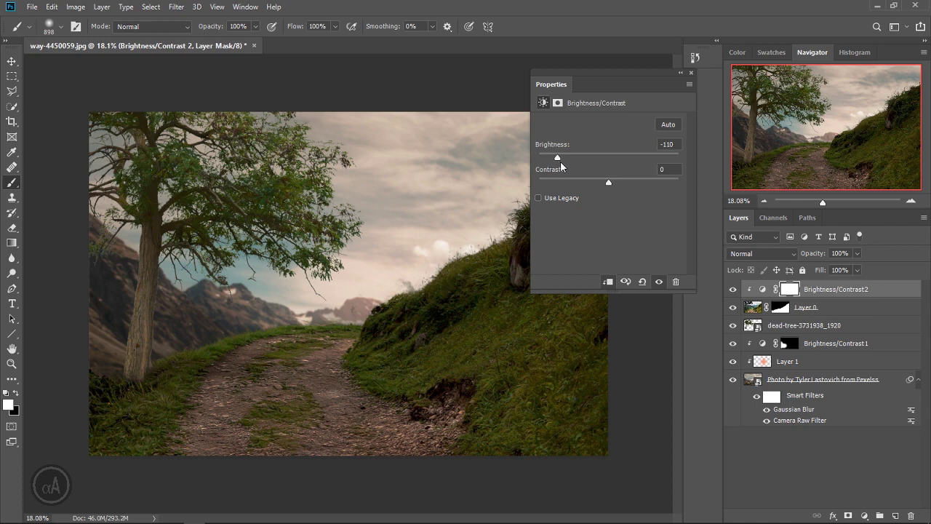
left_click(691, 73)
left_click(733, 289)
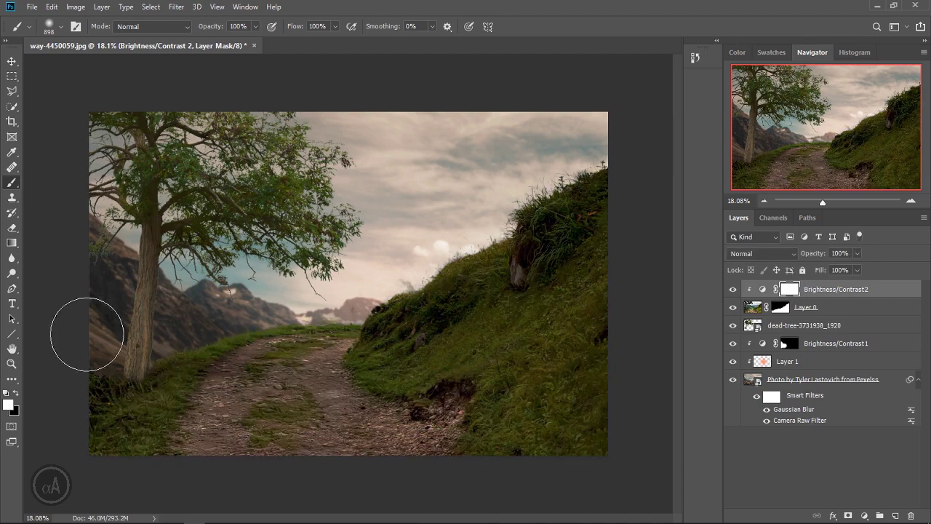
Step: Paint black at 44% opacity on the mask over the grass along the path's far edge
mouse_move(338, 320)
left_mouse_down()
mouse_move(378, 320)
mouse_move(247, 316)
left_mouse_up()
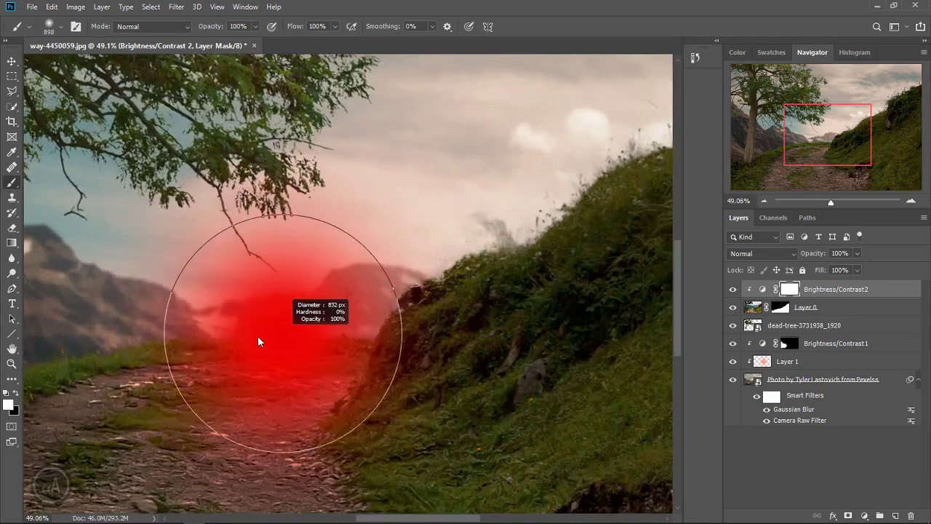
scroll(211, 320, "down", 3)
scroll(199, 311, "left", 3)
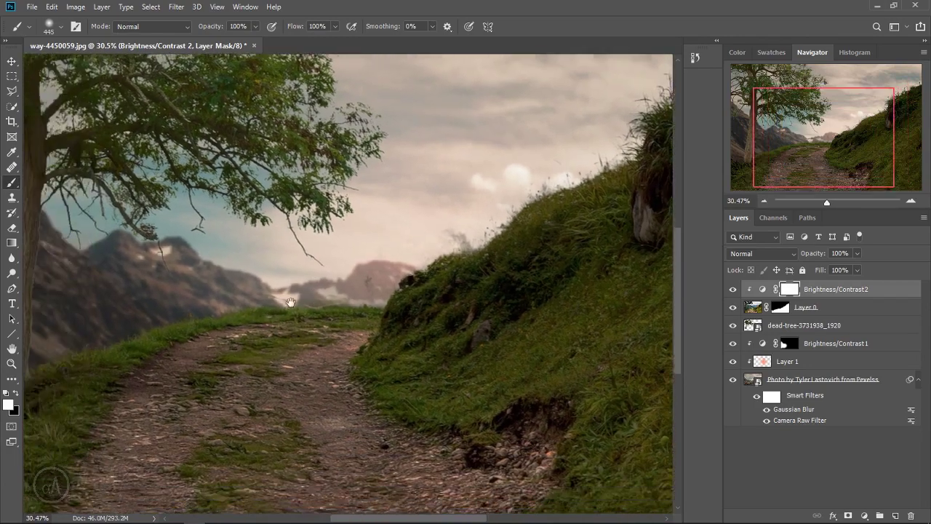
scroll(218, 309, "down", 1)
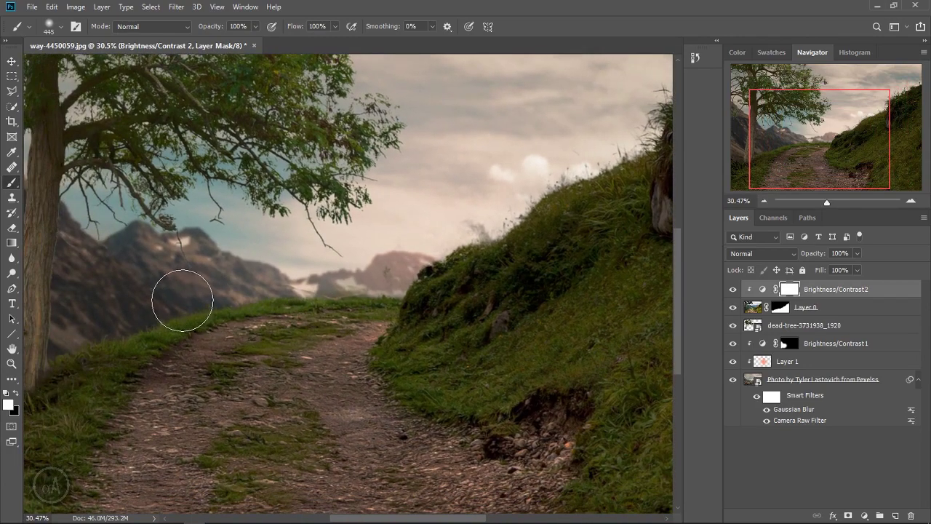
key("x")
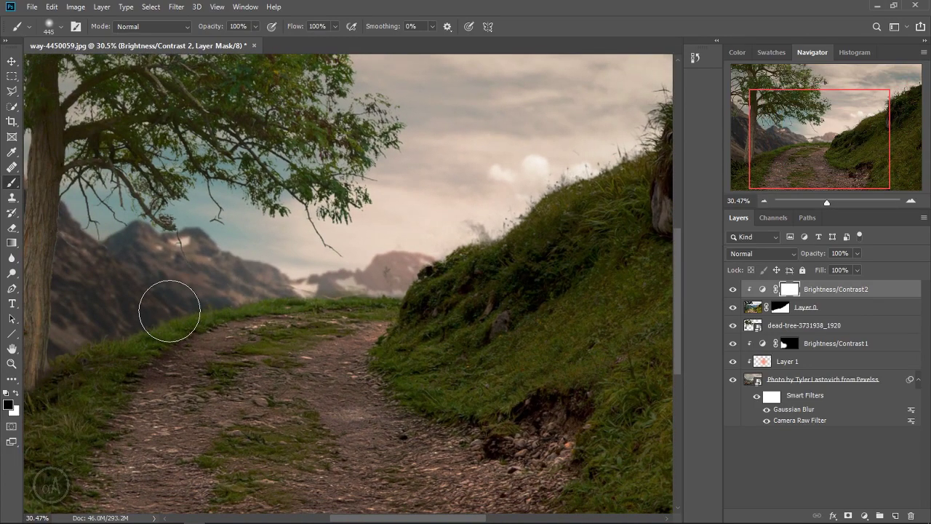
left_click_drag(170, 311, 372, 292)
key("ctrl+z")
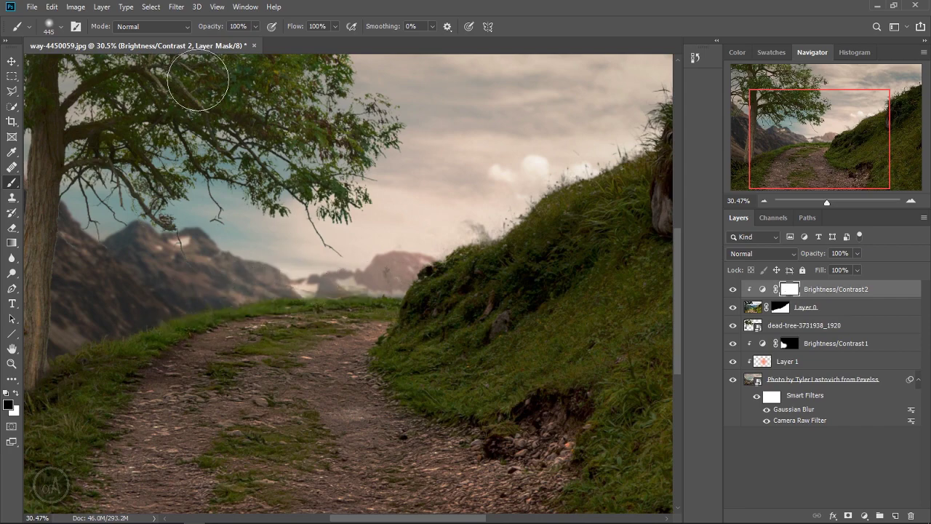
left_click_drag(211, 29, 183, 32)
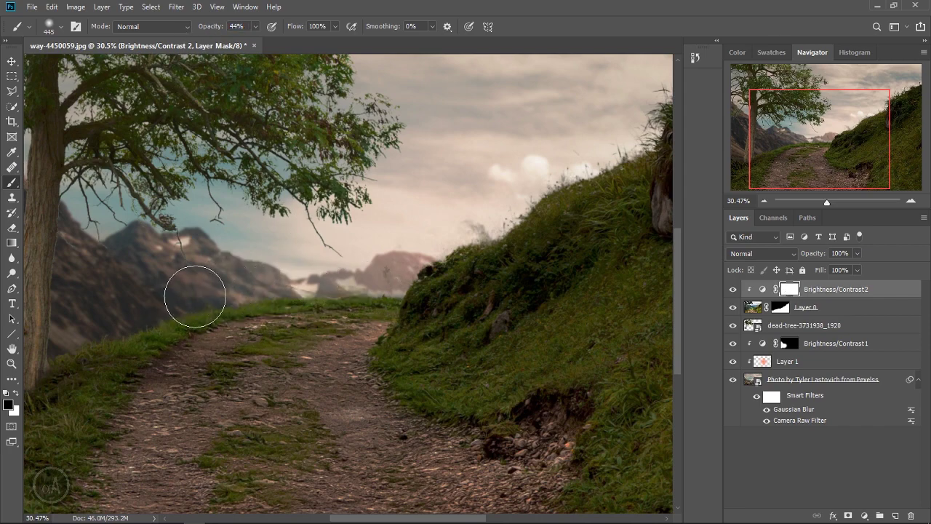
left_click_drag(194, 296, 385, 291)
left_click_drag(192, 291, 457, 284)
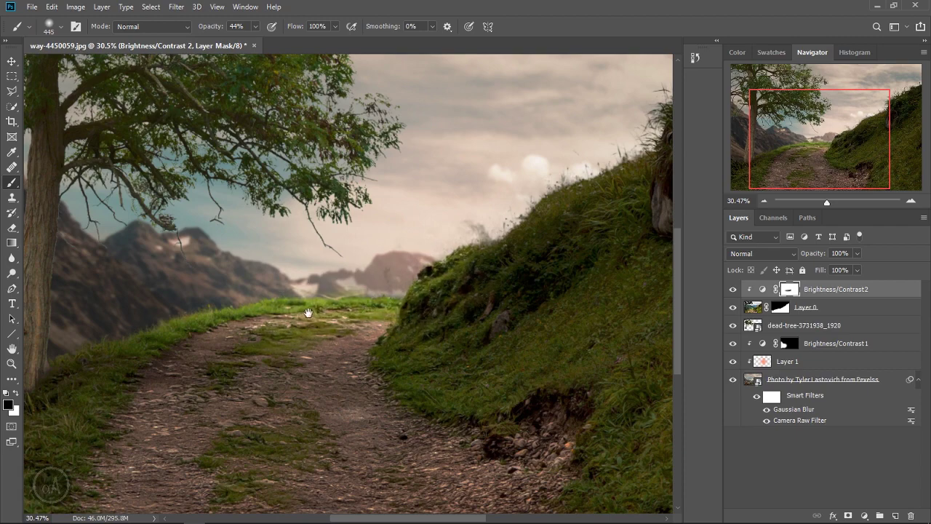
Step: Paint the mask along the hillside skyline where the grass meets the sky
left_click_drag(308, 313, 373, 253)
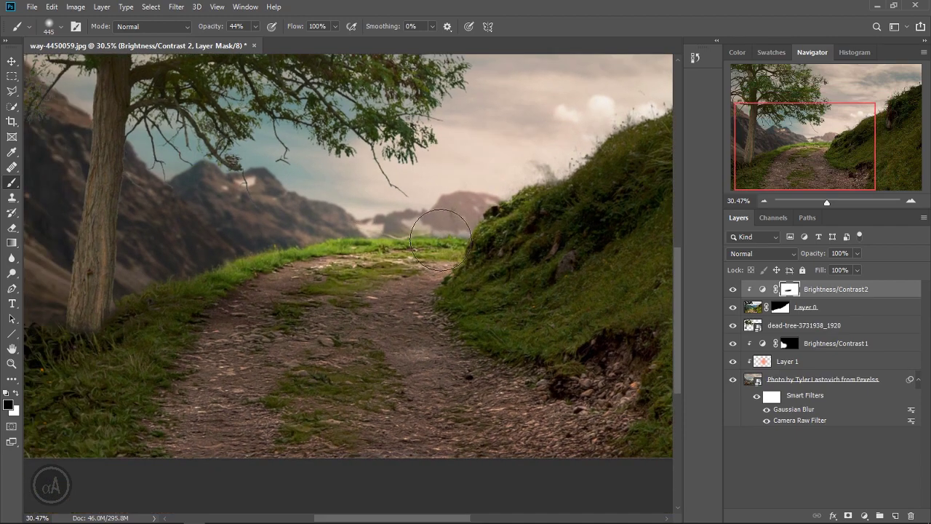
left_click_drag(440, 240, 288, 349)
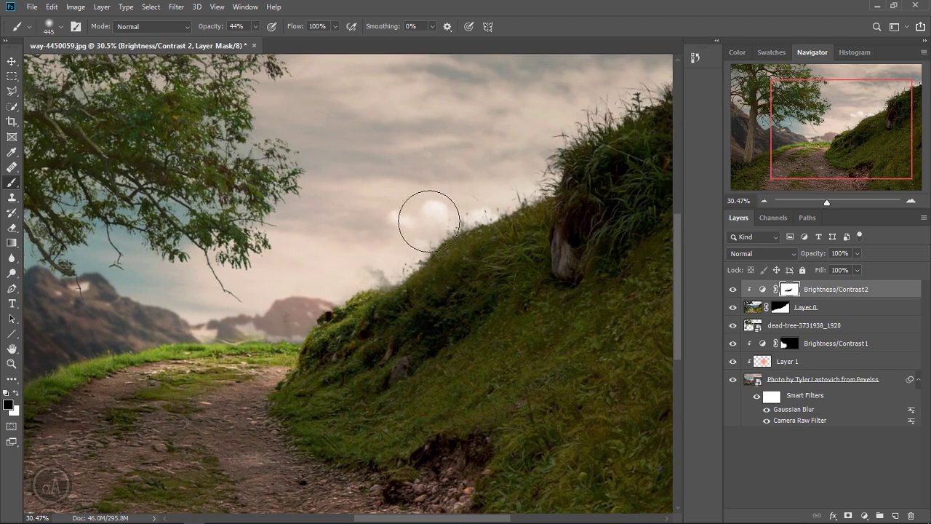
mouse_move(428, 221)
left_mouse_down()
mouse_move(490, 197)
mouse_move(425, 214)
mouse_move(385, 260)
mouse_move(397, 278)
left_mouse_up()
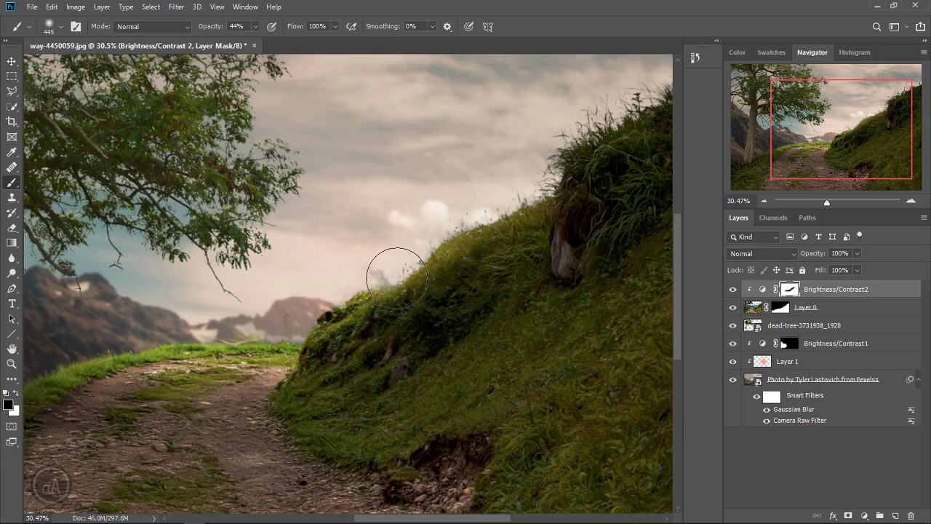
mouse_move(333, 289)
left_mouse_down()
mouse_move(370, 182)
mouse_move(189, 378)
left_mouse_up()
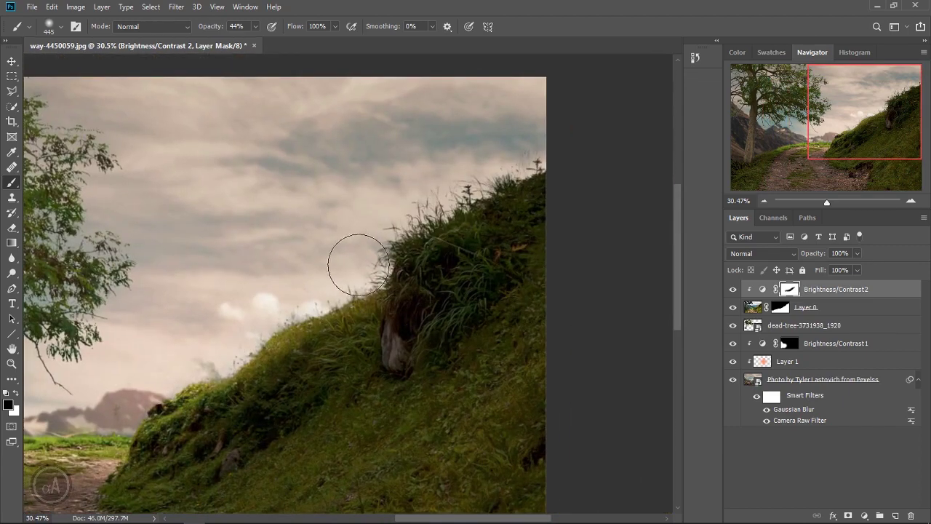
left_click_drag(243, 285, 469, 144)
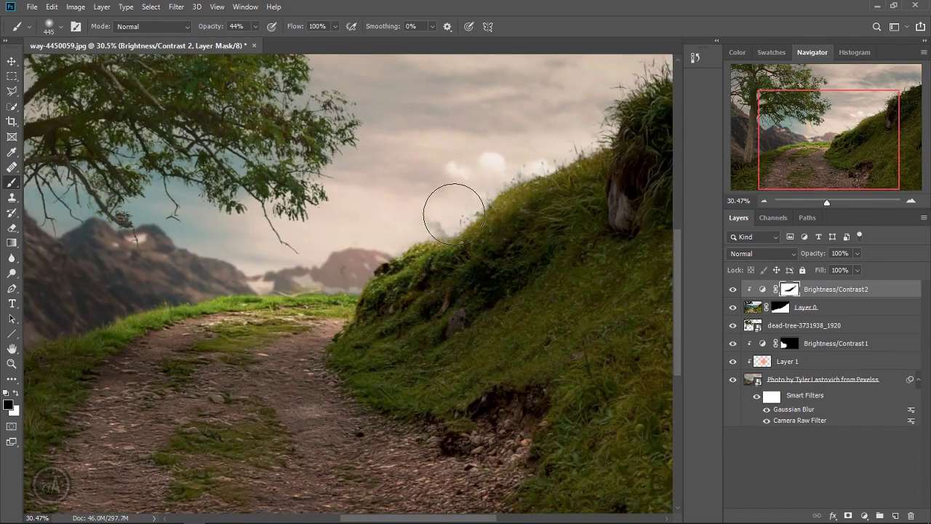
left_click_drag(540, 154, 479, 199)
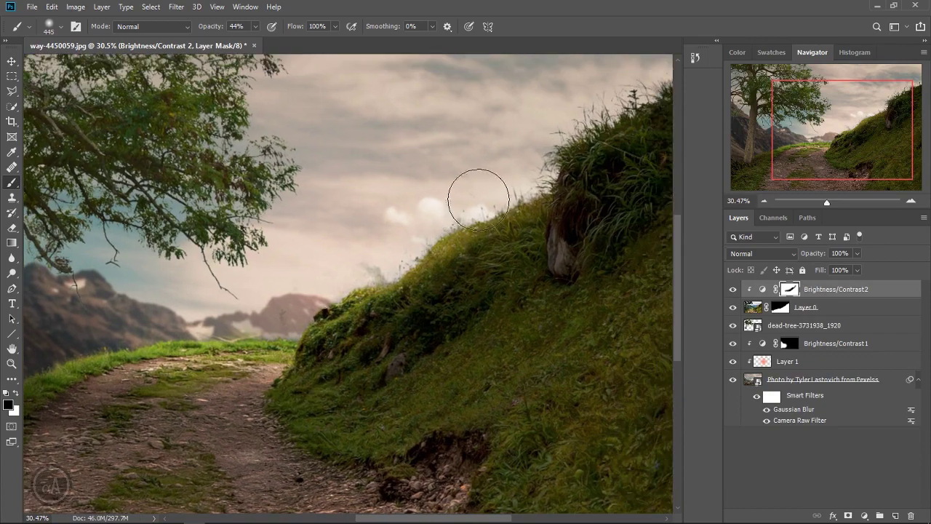
left_click_drag(363, 228, 503, 150)
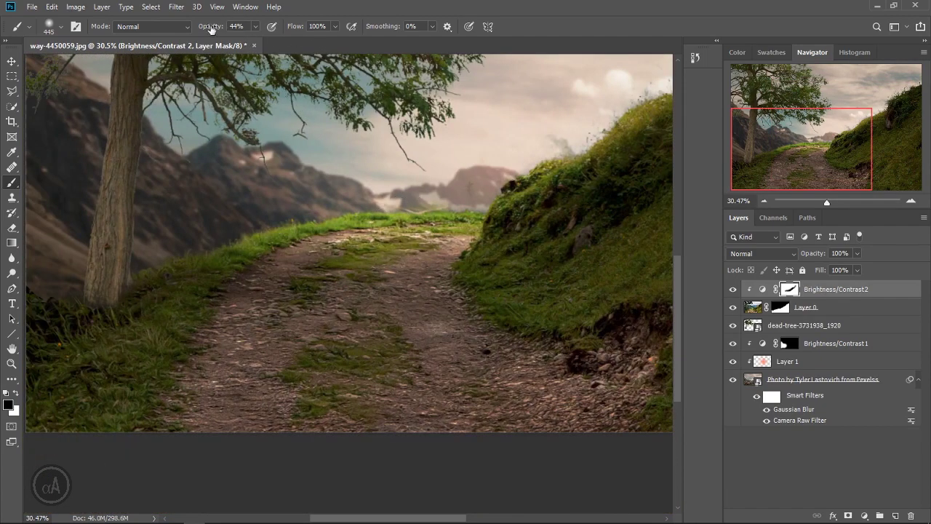
Step: Lower the brush to 18% opacity and compare the result by toggling the mask off and on
left_click_drag(211, 30, 195, 33)
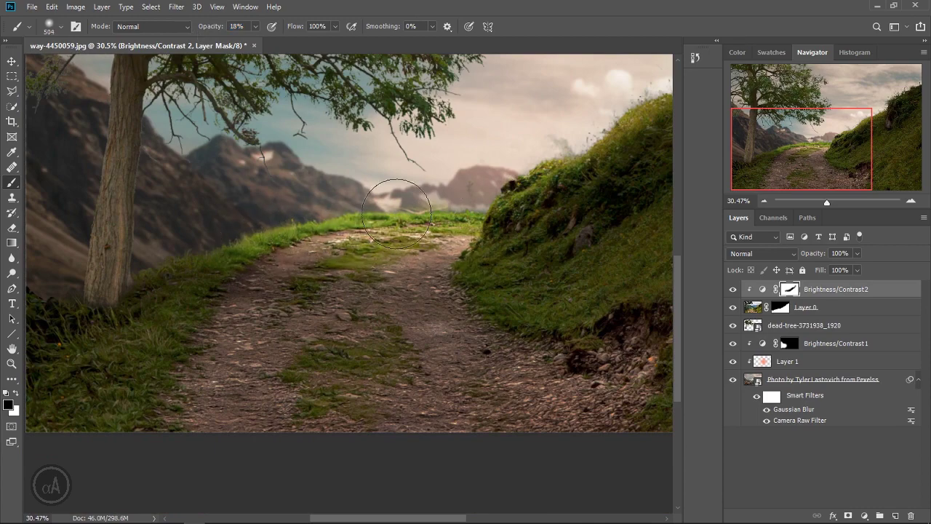
scroll(396, 213, "down", 1)
scroll(490, 241, "down", 1)
scroll(490, 251, "down", 1)
scroll(451, 272, "down", 1)
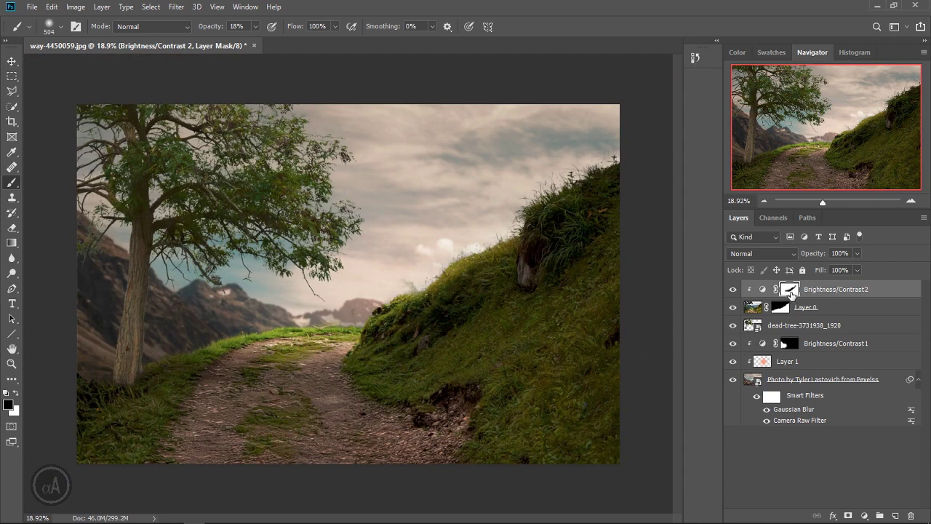
left_click(791, 291, "shift")
left_click(791, 291, "shift")
scroll(349, 380, "down", 1)
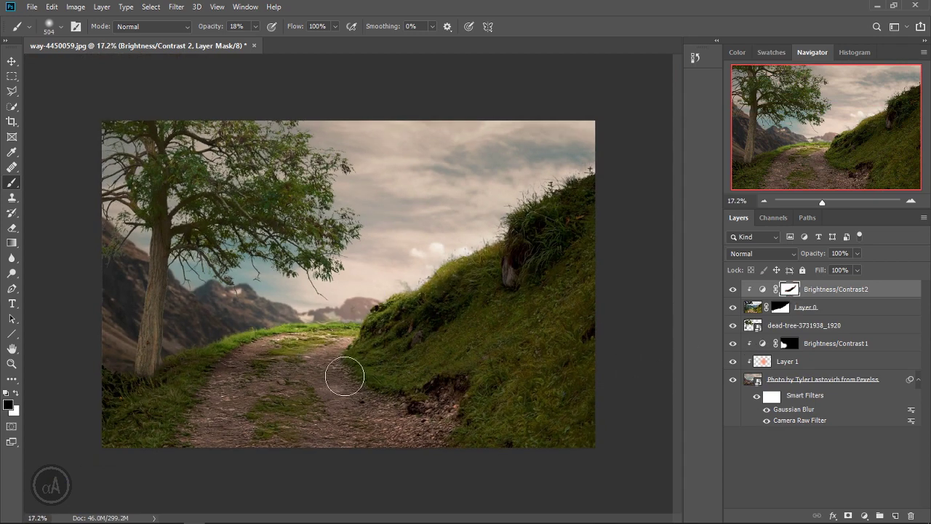
scroll(343, 374, "up", 1)
scroll(291, 364, "up", 1)
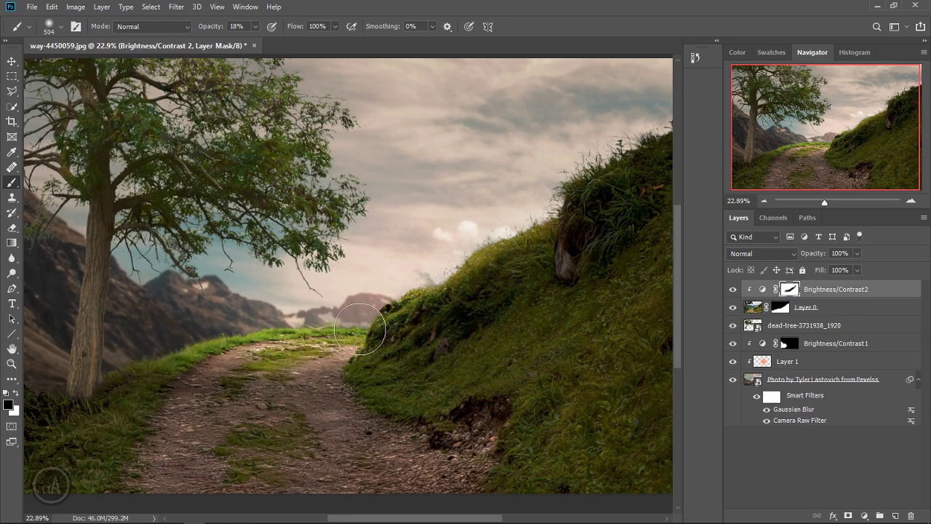
scroll(445, 316, "down", 1)
scroll(444, 317, "down", 2)
scroll(394, 318, "up", 2)
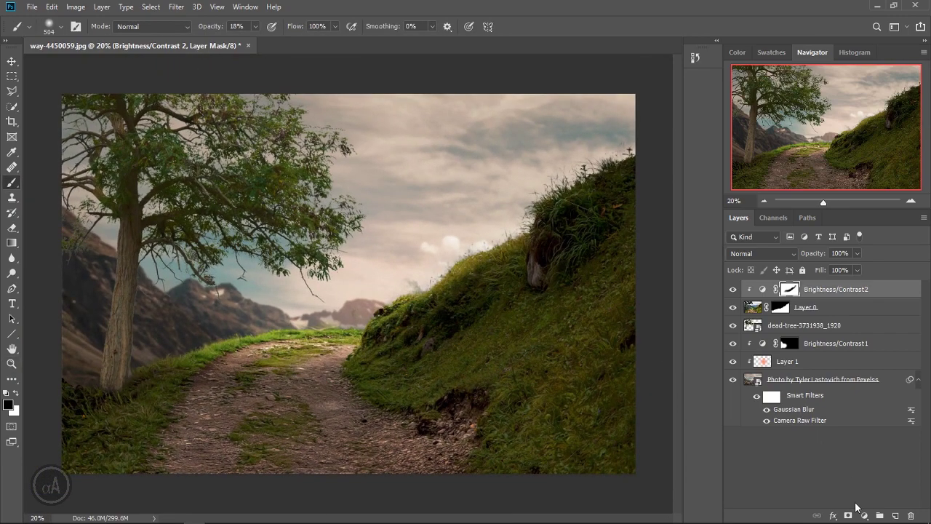
Step: Add a Curves adjustment clipped to the layer below and raise the Red curve
left_click(863, 515)
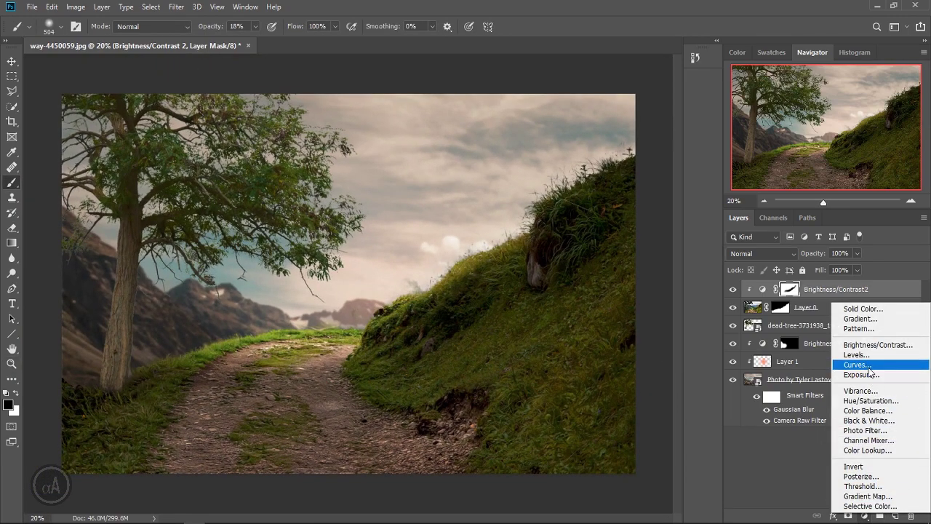
left_click(856, 364)
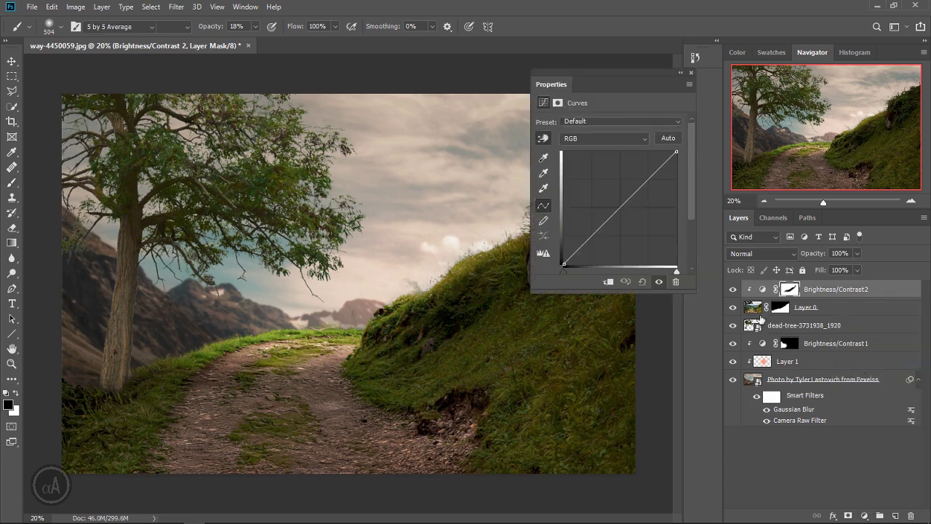
left_click(611, 283)
left_click(590, 138)
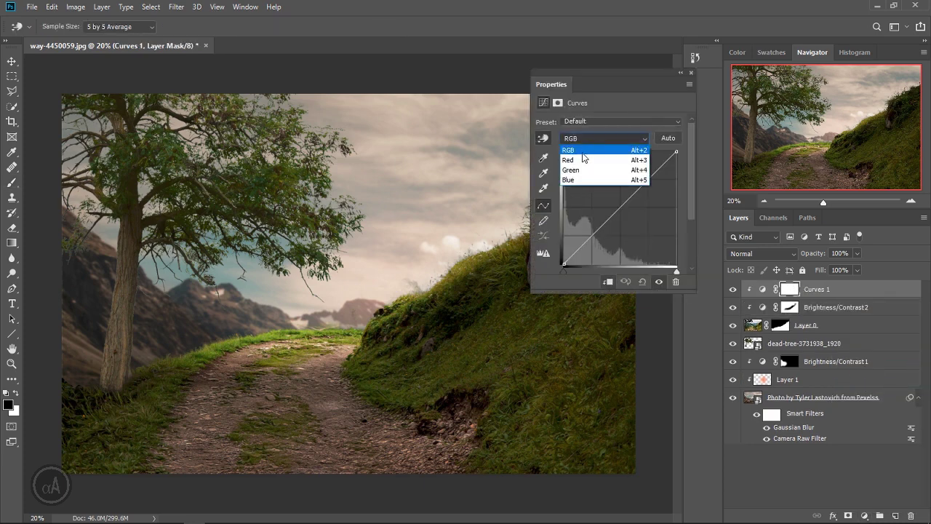
key("Escape")
key("alt+3")
left_click(620, 207)
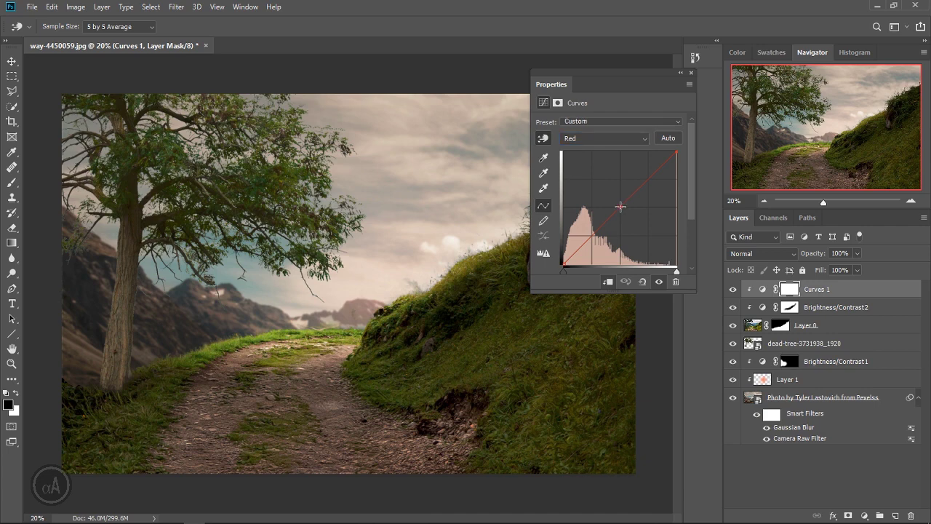
left_click_drag(620, 207, 618, 202)
left_click_drag(618, 202, 619, 202)
Step: Pull the Blue and Green curves slightly down for a warmer, magenta-leaning tint
left_click(600, 139)
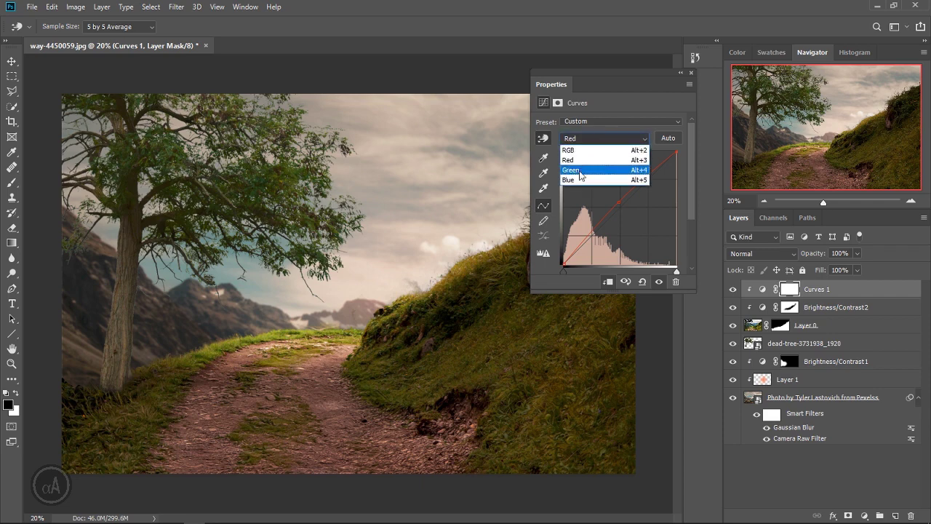
left_click(579, 181)
left_click_drag(619, 207, 624, 209)
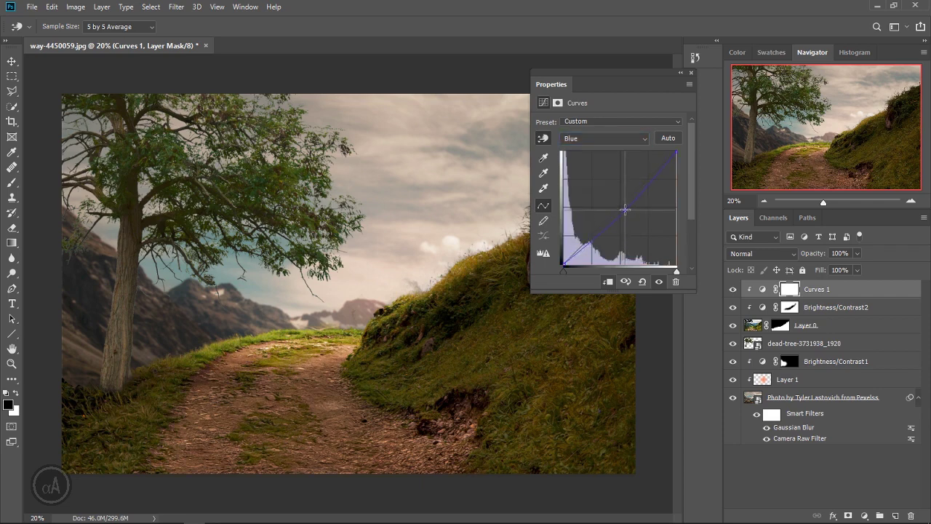
left_click(596, 138)
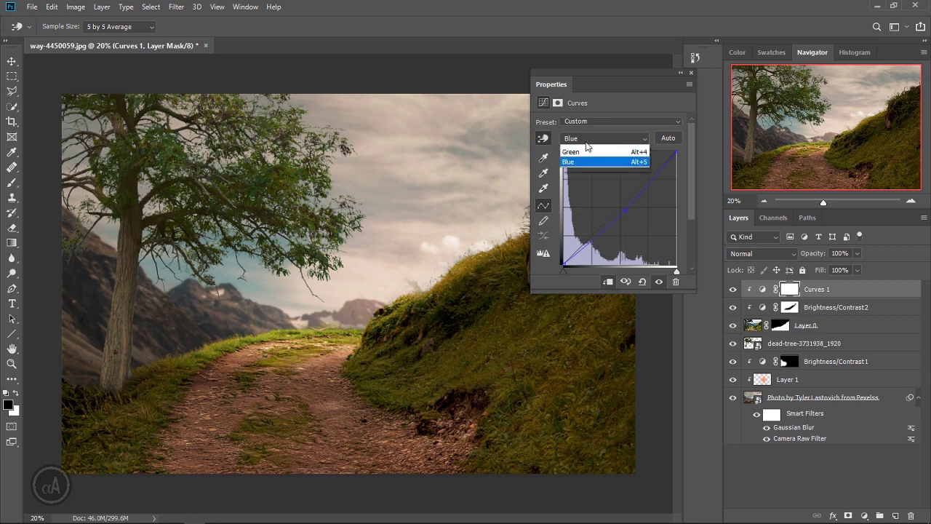
left_click(586, 170)
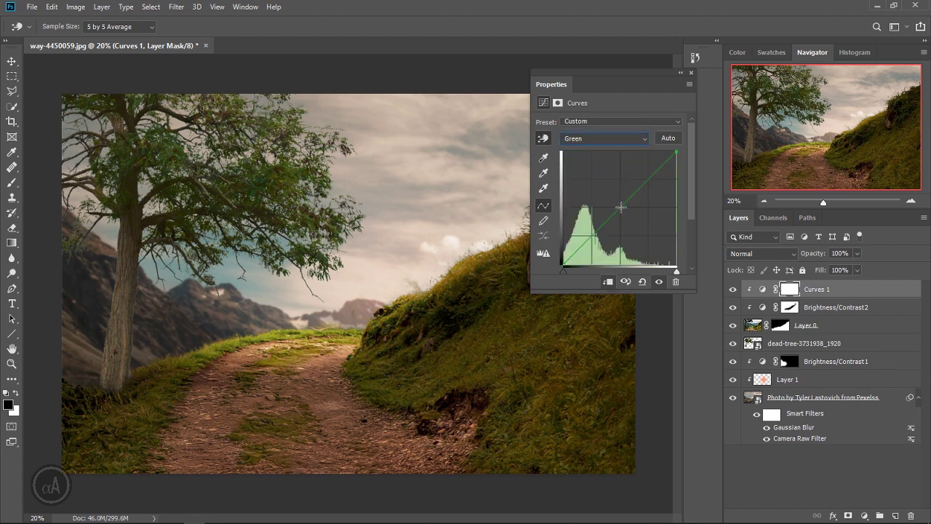
left_click_drag(622, 208, 623, 210)
left_click(691, 73)
key("ctrl+minus")
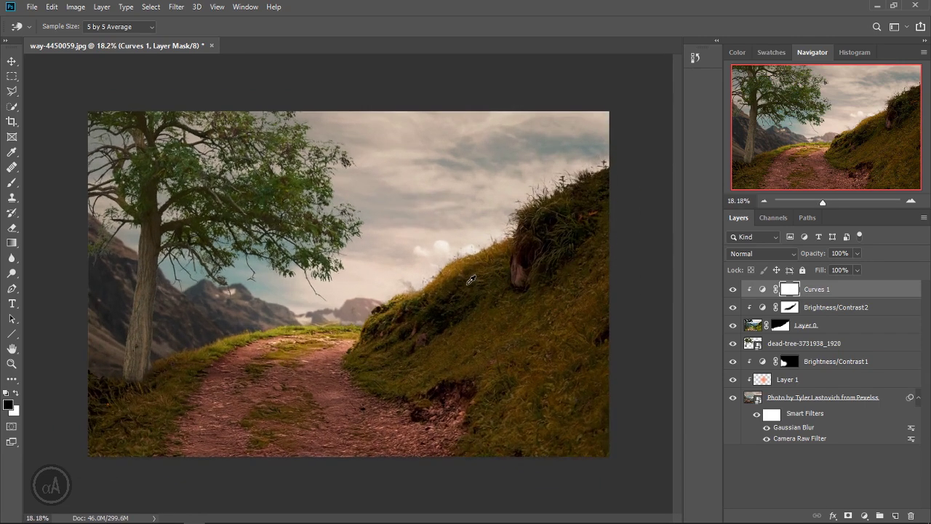
key("ctrl+plus")
left_click(864, 516)
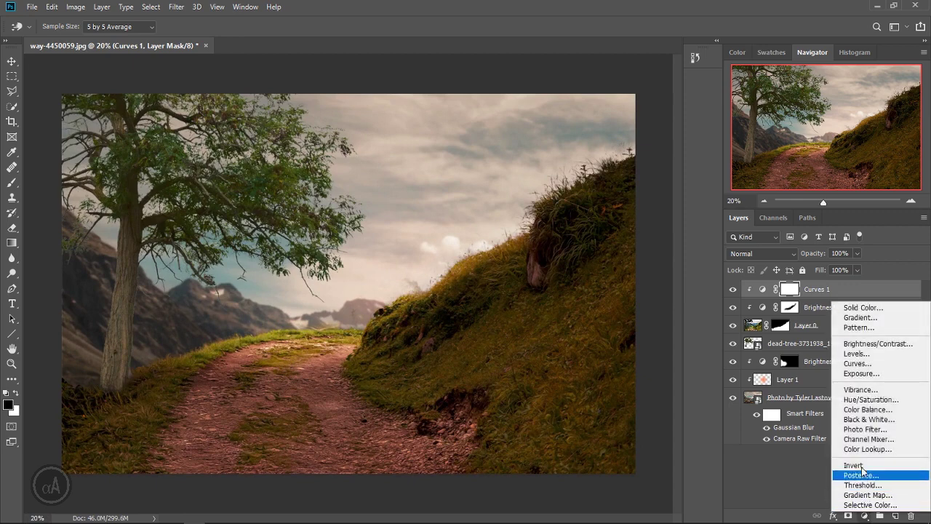
Step: Add a Hue/Saturation layer clipped onto Curves 1 with saturation -32
left_click(866, 400)
left_click(607, 281)
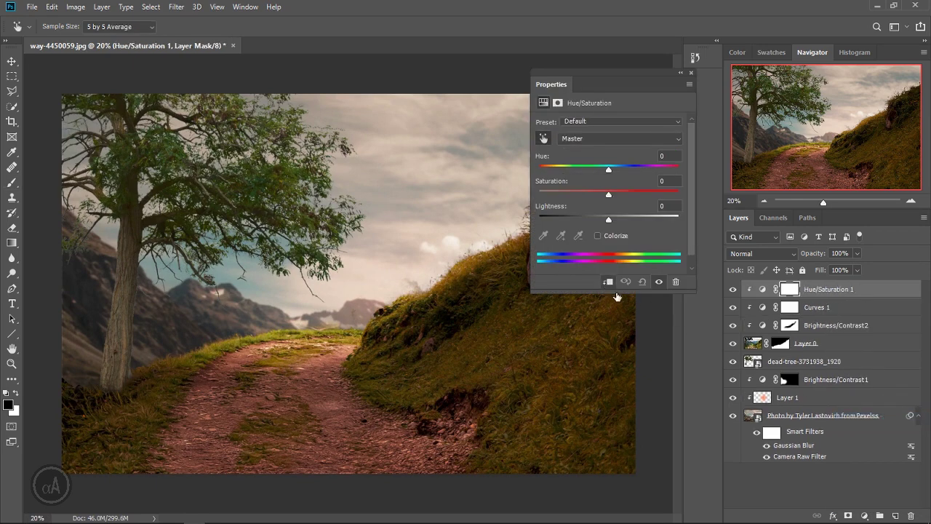
left_click_drag(601, 195, 586, 193)
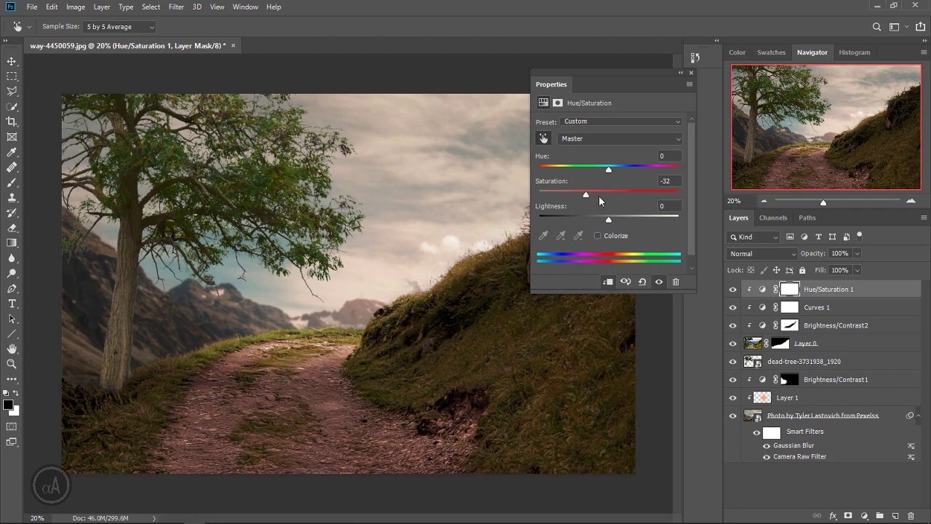
left_click(691, 75)
scroll(482, 263, "down", 2)
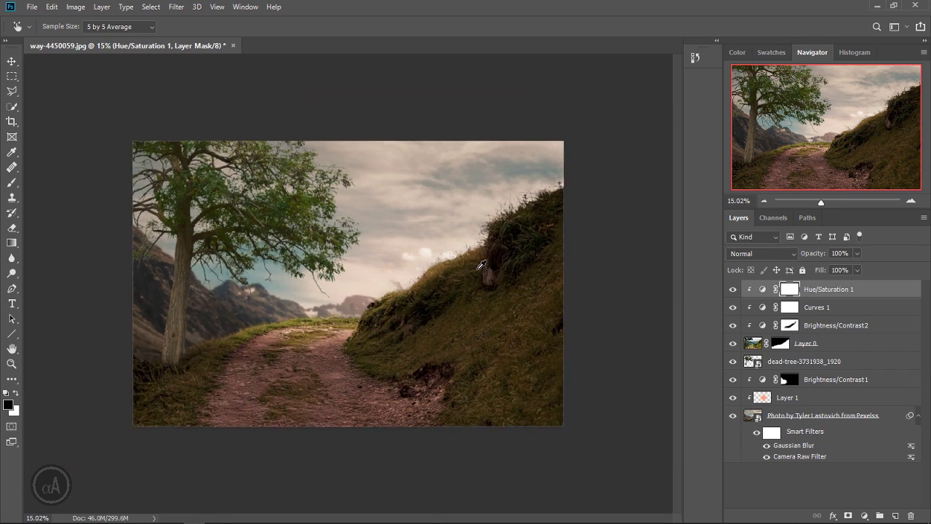
scroll(483, 271, "up", 1)
scroll(479, 275, "up", 1)
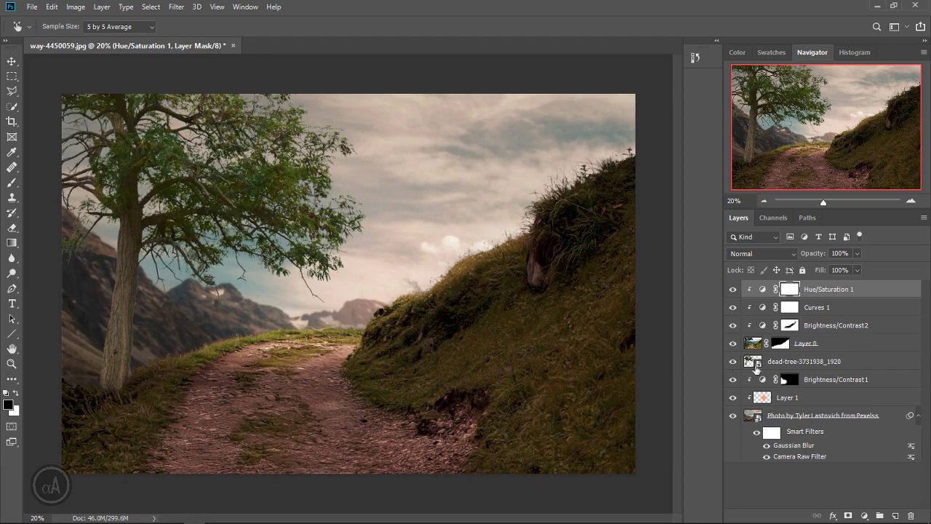
left_click(816, 360)
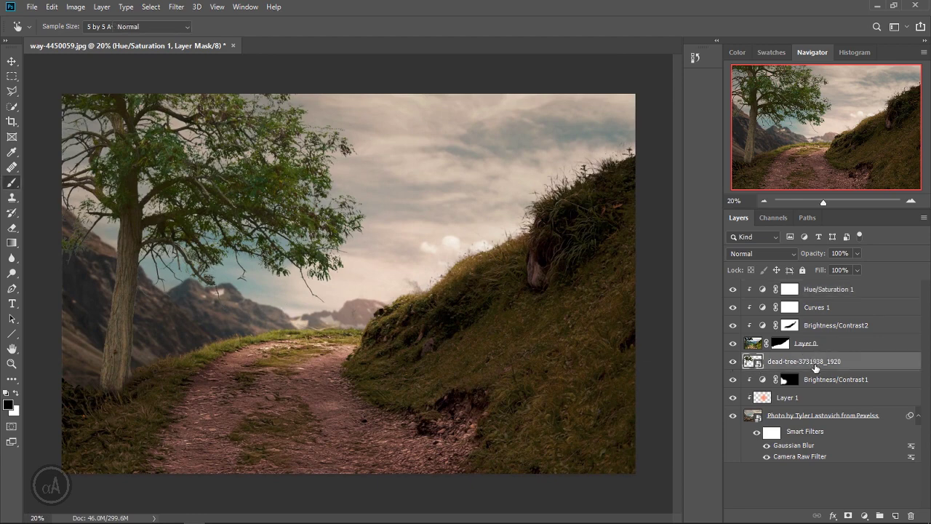
key("b")
left_click(866, 514)
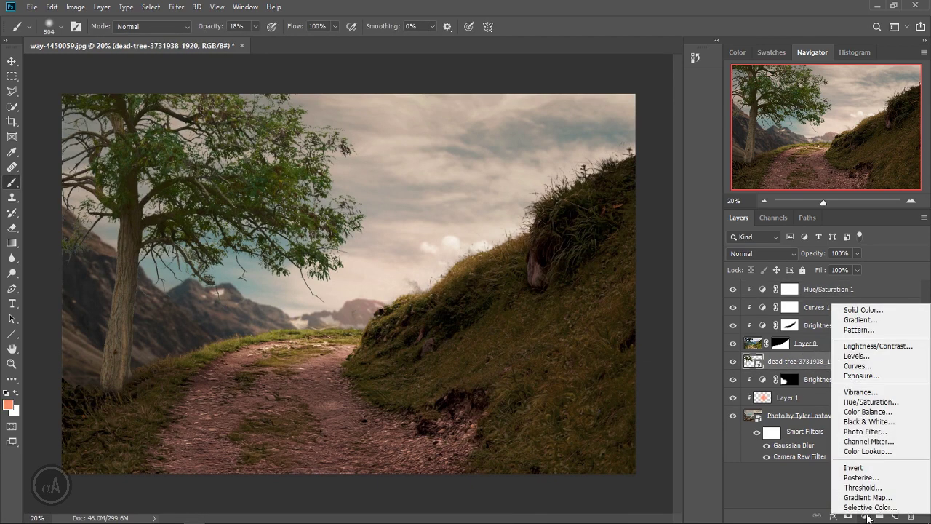
left_click(878, 346)
left_click(607, 282)
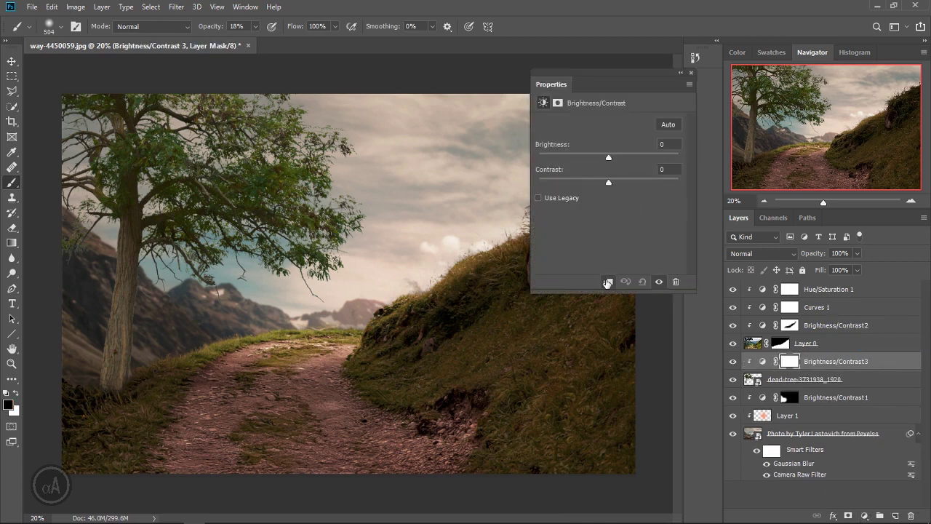
left_click_drag(607, 158, 606, 158)
left_click_drag(594, 159, 578, 161)
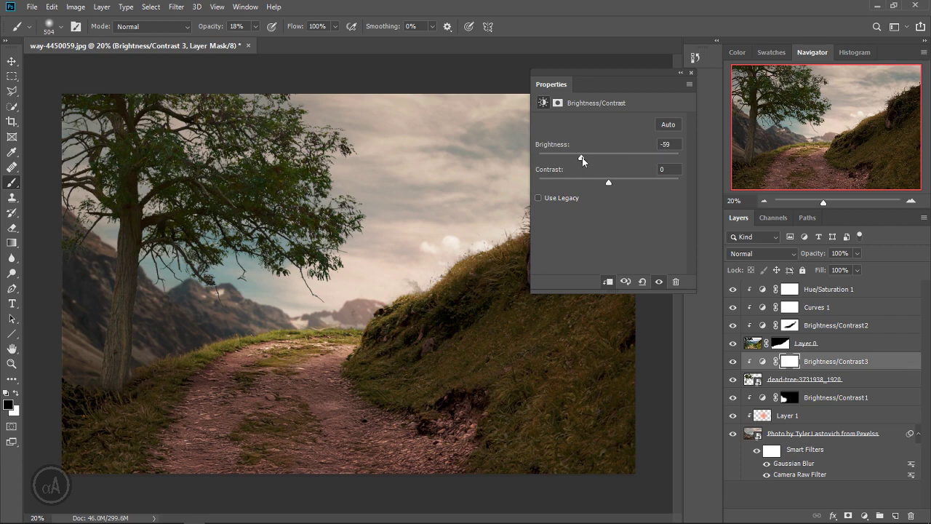
left_click(691, 72)
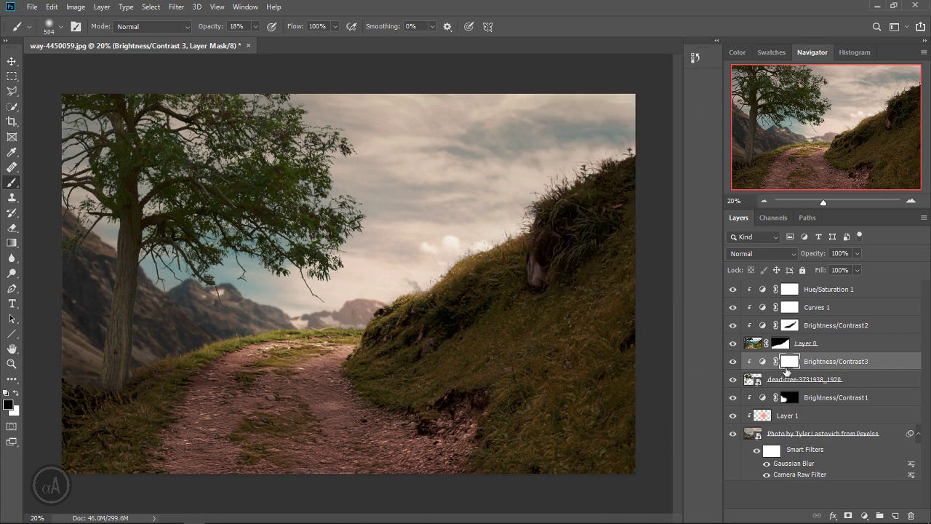
left_click(818, 371, "alt")
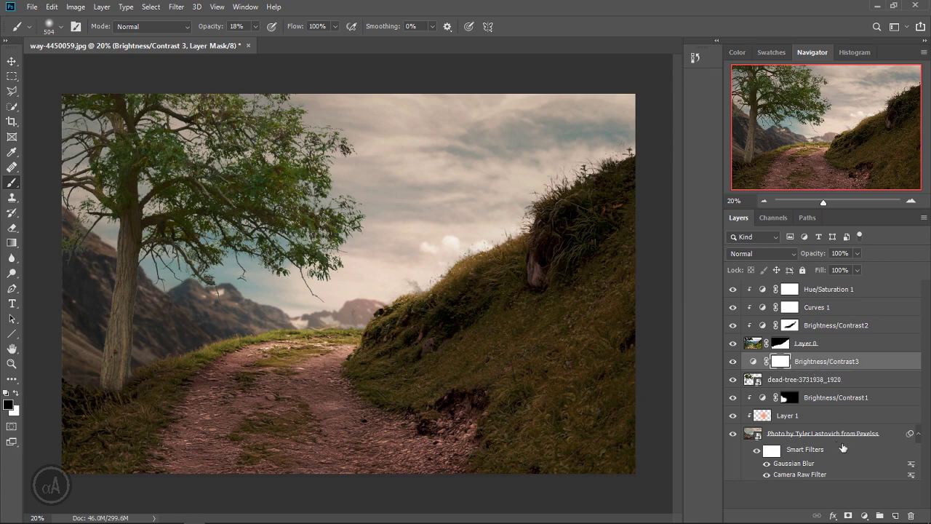
key("Delete")
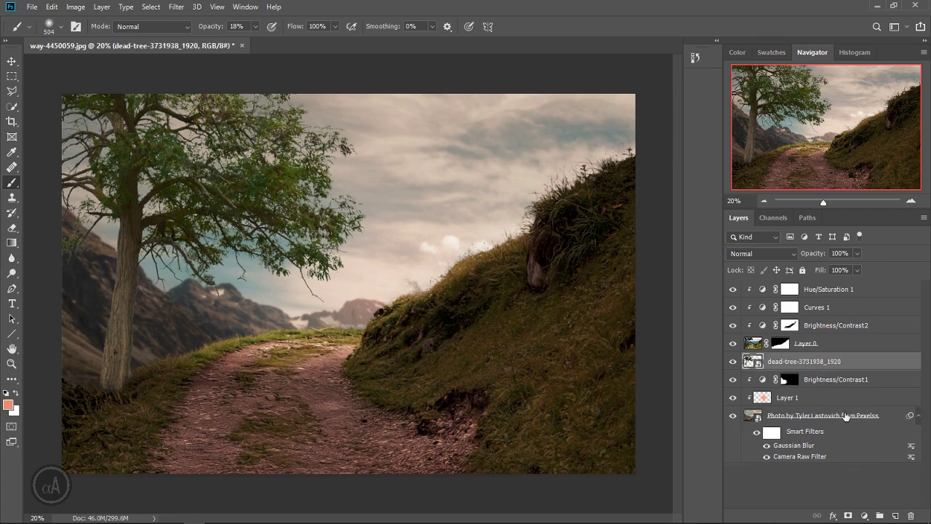
Step: Add an Exposure adjustment clipped to the dead-tree layer with exposure -2.67
left_click(864, 515)
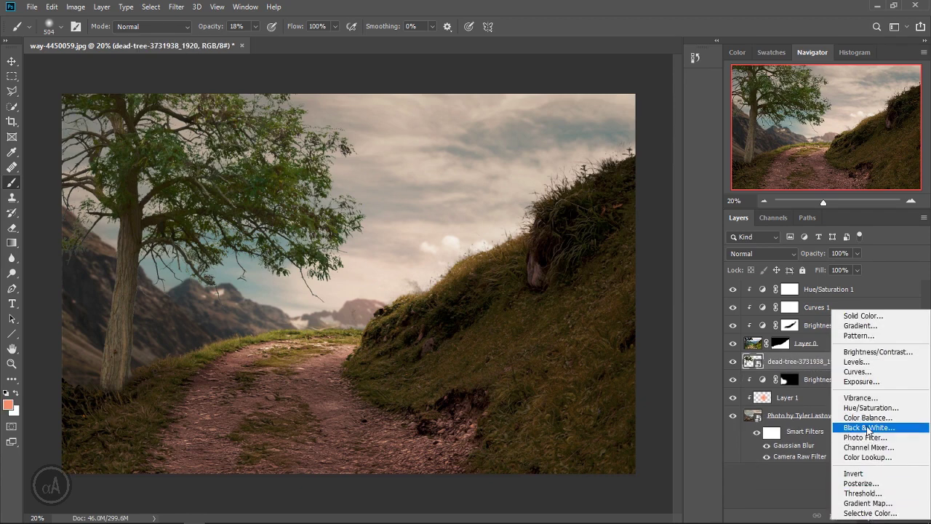
left_click(865, 382)
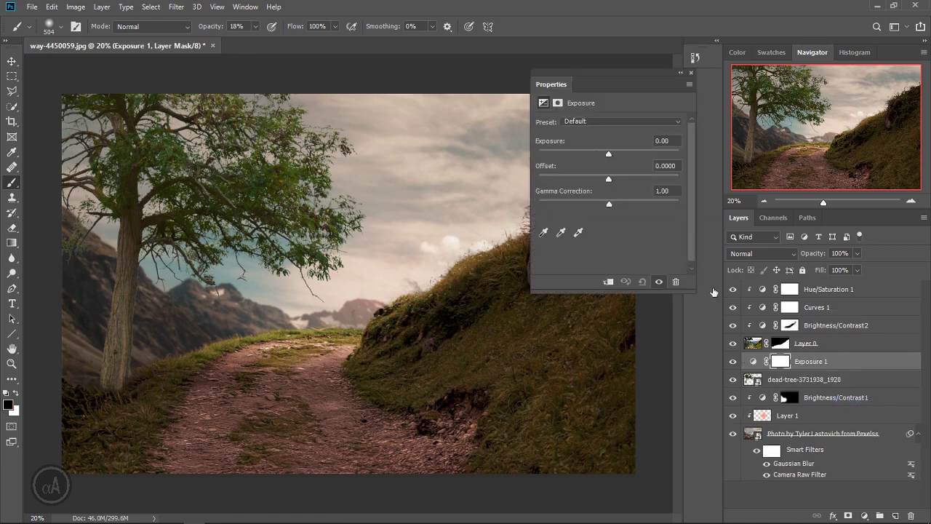
left_click(611, 283)
left_click_drag(609, 157, 594, 156)
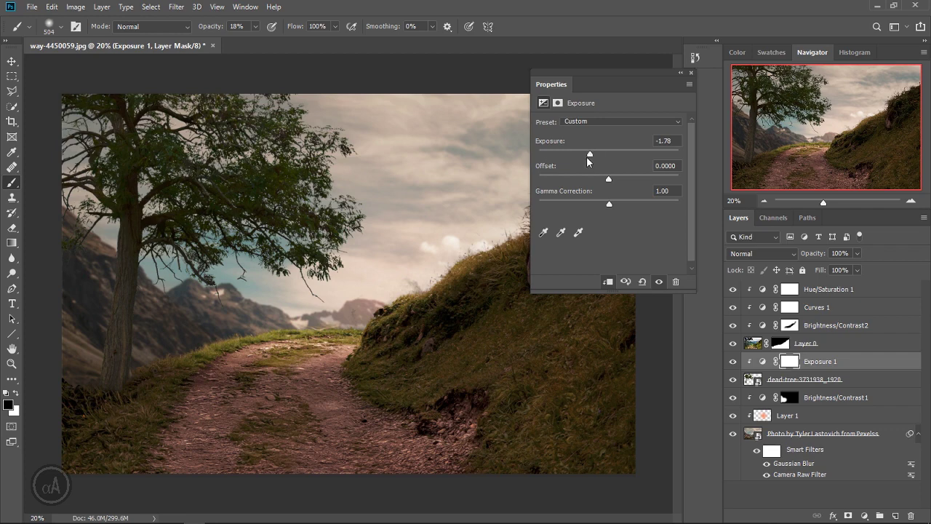
left_click_drag(589, 161, 581, 158)
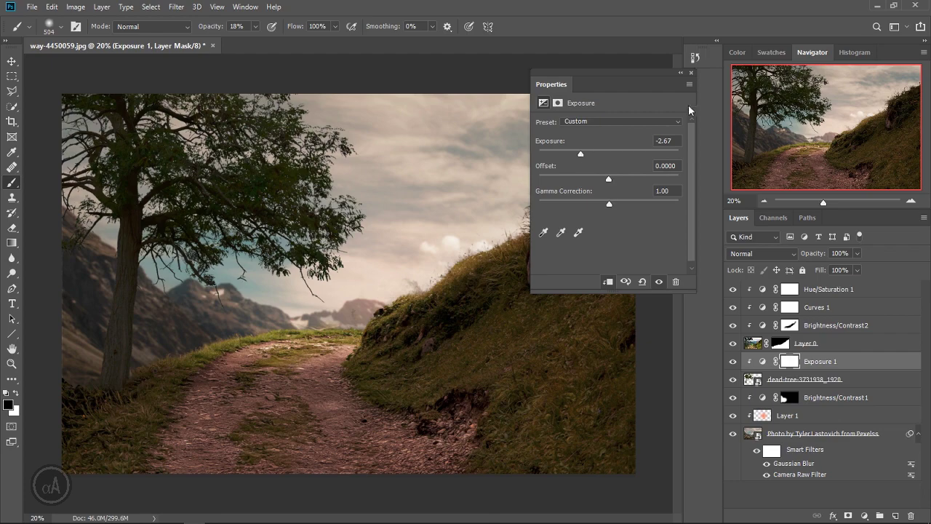
left_click(691, 73)
Step: With a 402-pixel brush at 64% opacity, paint the Exposure 1 mask to relighten the trunk
key("z")
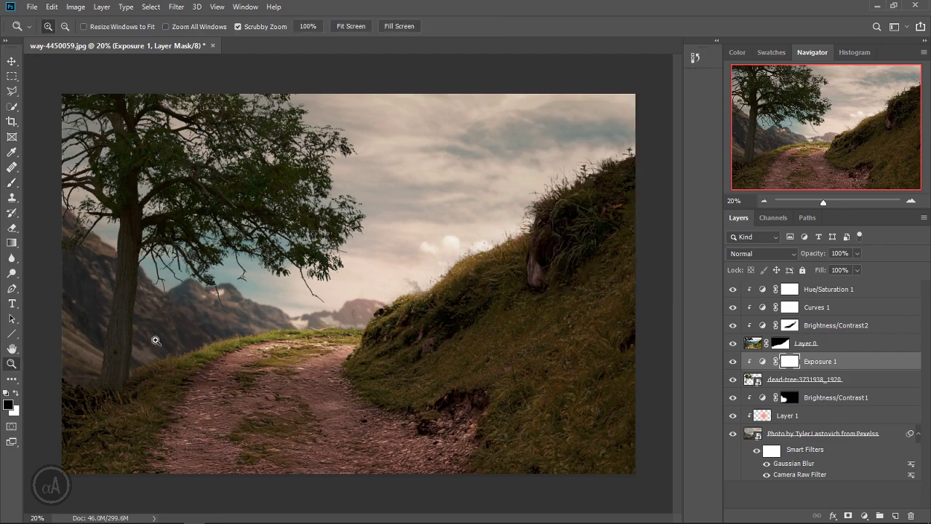
left_click_drag(156, 339, 172, 348)
key("b")
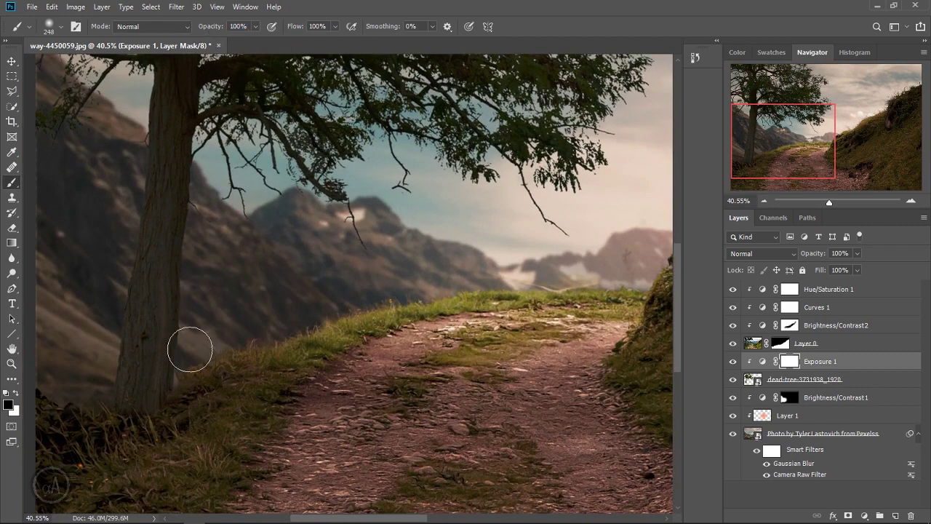
scroll(227, 341, "down", 2)
mouse_move(229, 354)
left_mouse_down()
mouse_move(191, 346)
mouse_move(186, 385)
mouse_move(204, 335)
left_mouse_up()
key("ctrl+z")
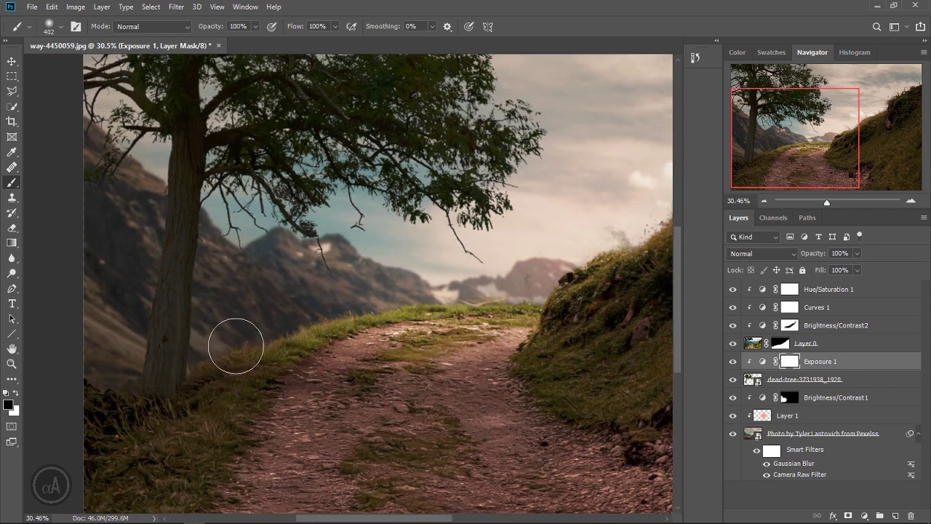
left_click_drag(211, 28, 190, 38)
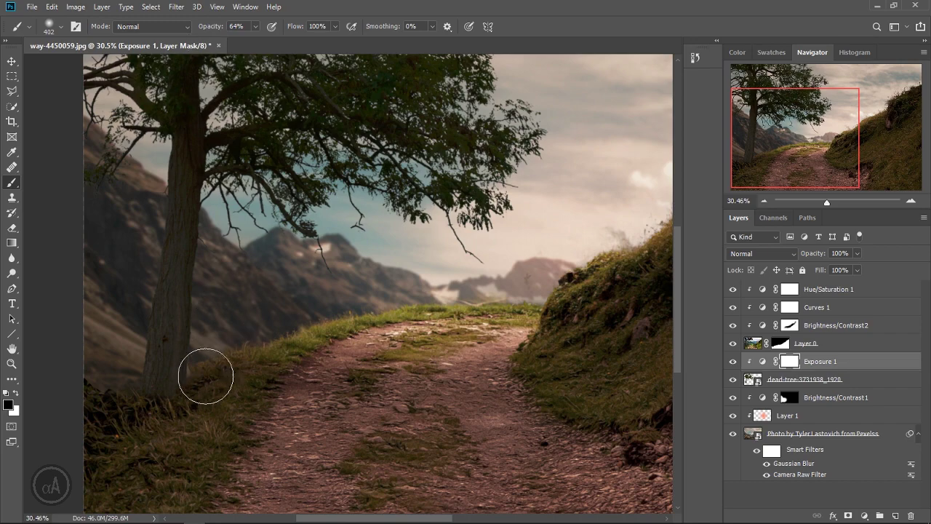
left_click_drag(212, 324, 202, 371)
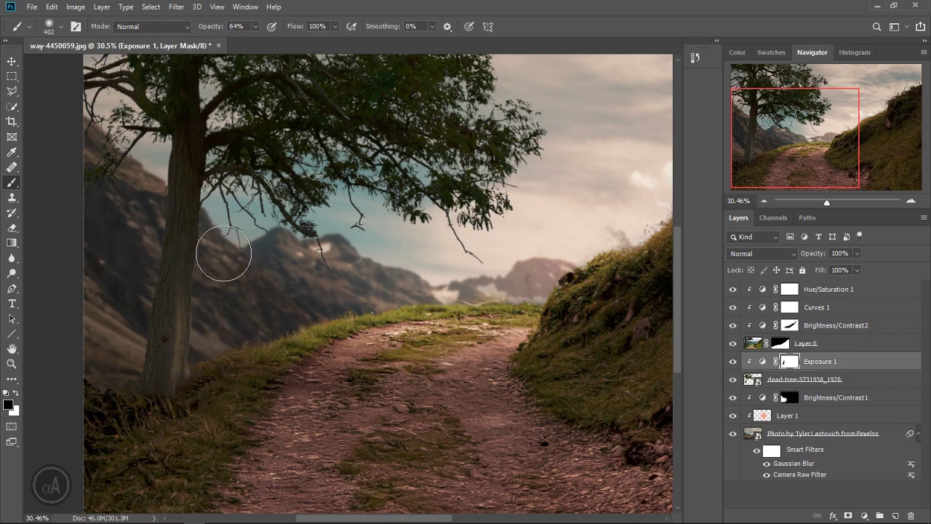
left_click_drag(224, 254, 216, 200)
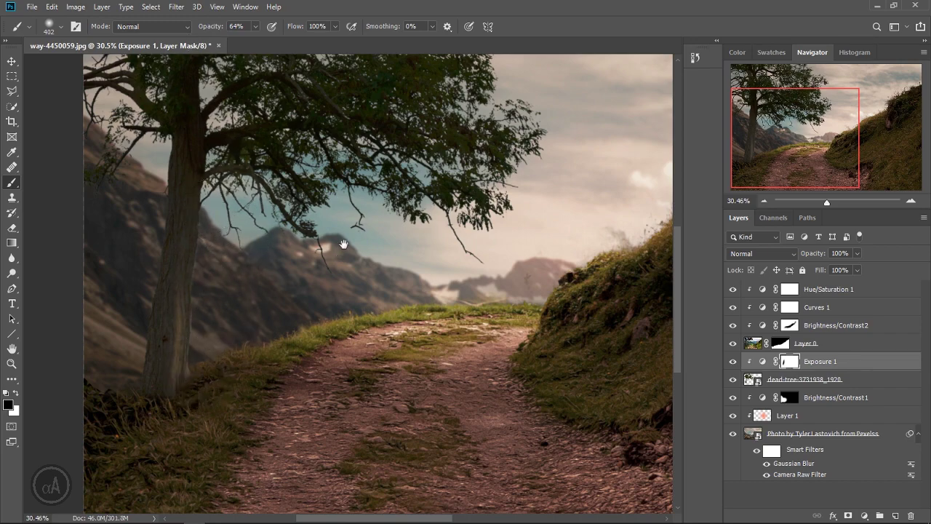
Step: Relighten the foliage edges across the upper and lower canopy, then zoom out
left_click_drag(343, 244, 288, 324)
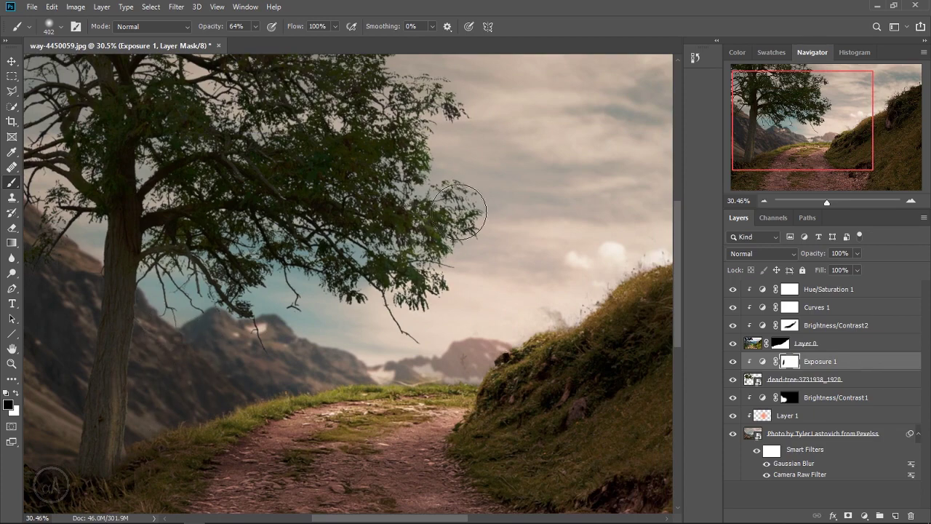
scroll(457, 216, "up", 3)
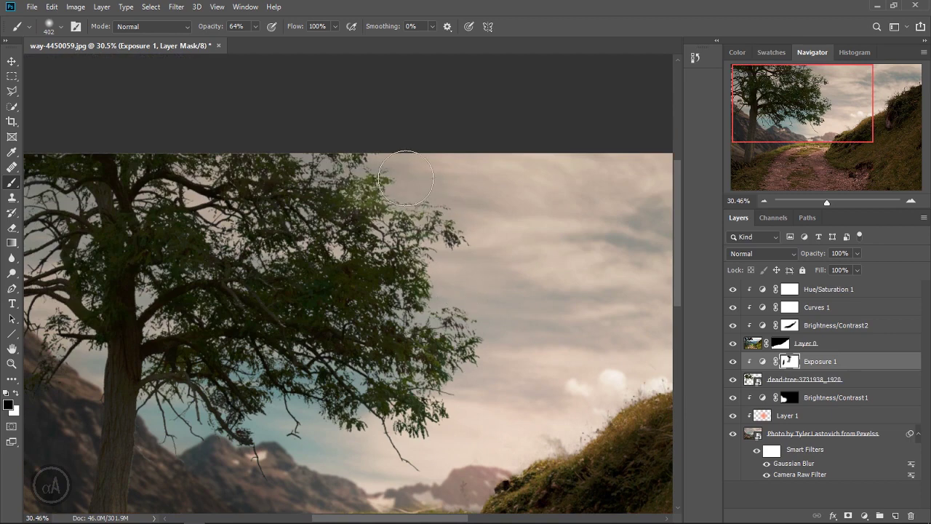
left_click_drag(459, 345, 482, 236)
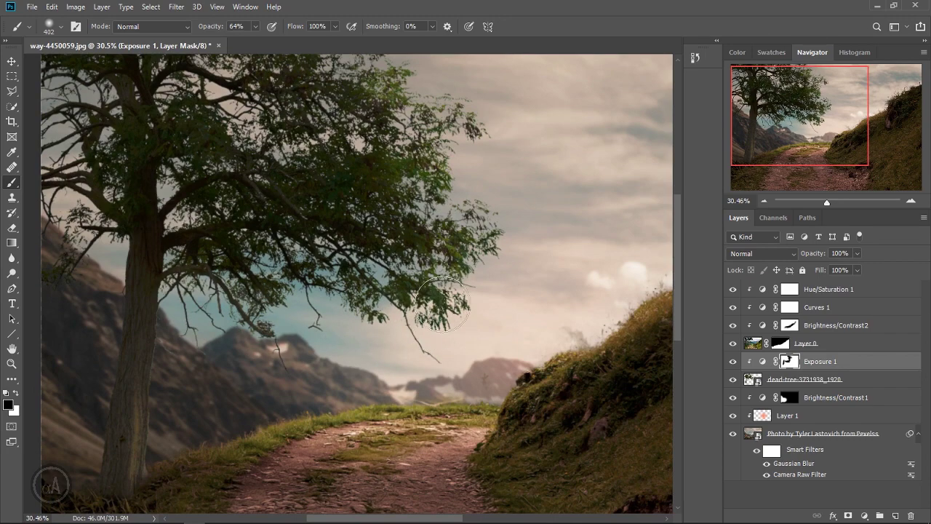
scroll(520, 301, "down", 1)
scroll(519, 301, "down", 2)
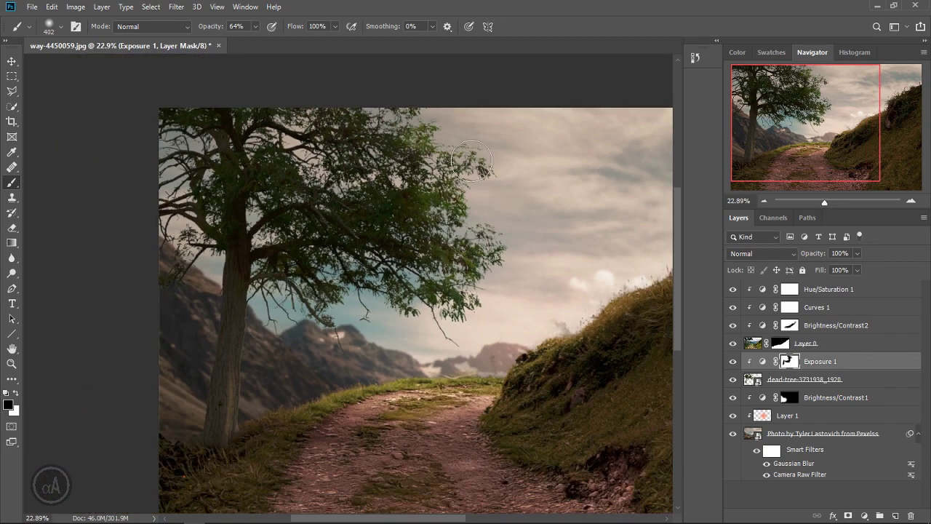
scroll(588, 295, "down", 2)
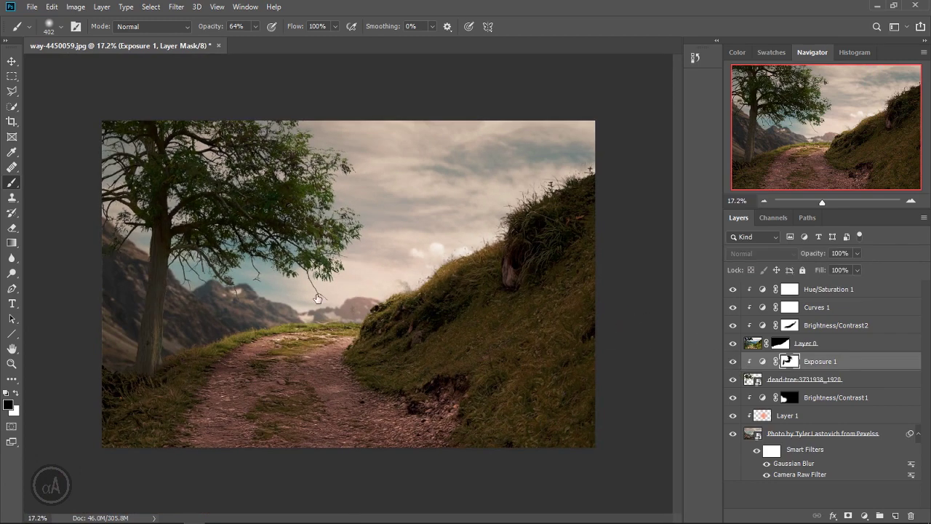
scroll(323, 298, "down", 1)
scroll(323, 294, "up", 1)
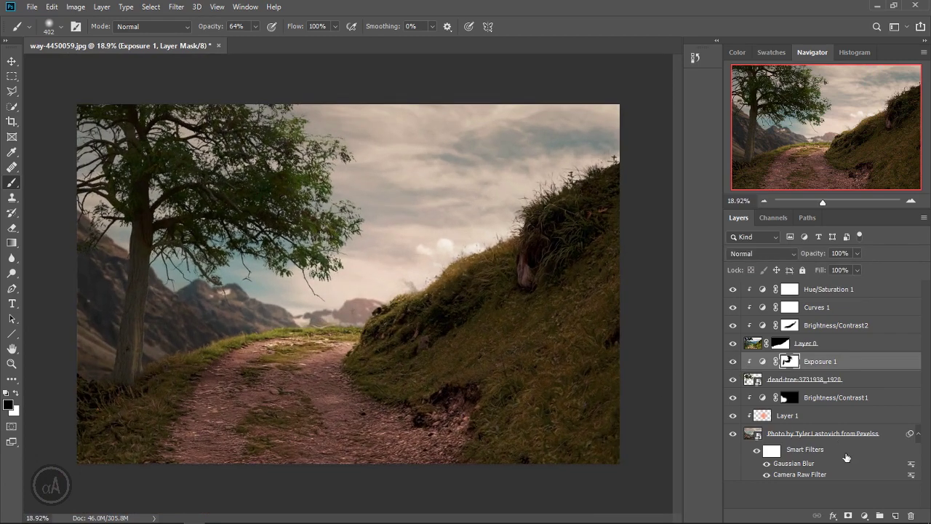
Step: Add a Hue/Saturation layer clipped to the dead tree with saturation -22
left_click(865, 516)
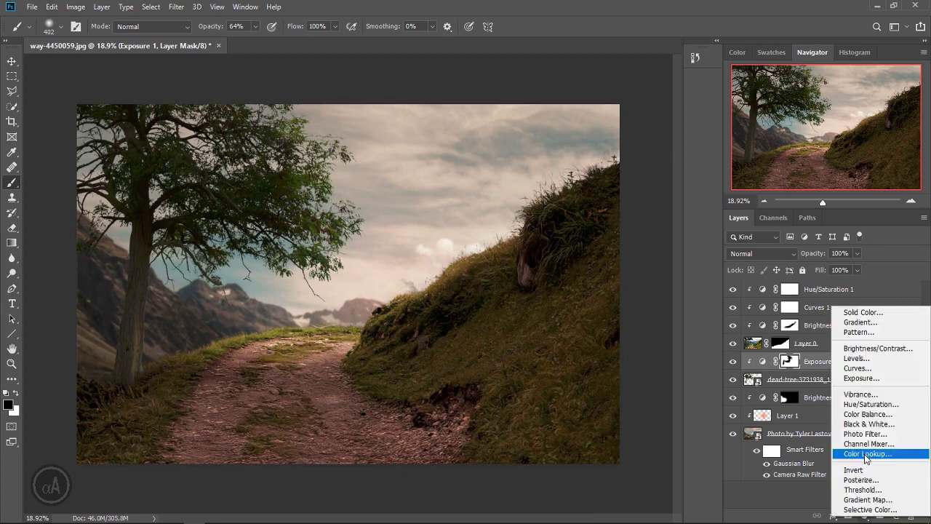
left_click(866, 404)
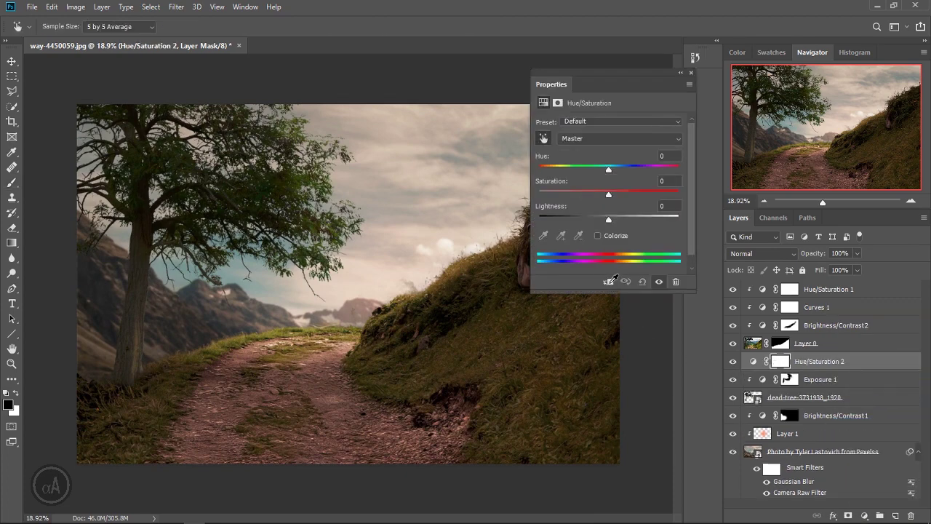
left_click(609, 281)
left_click_drag(608, 194, 600, 194)
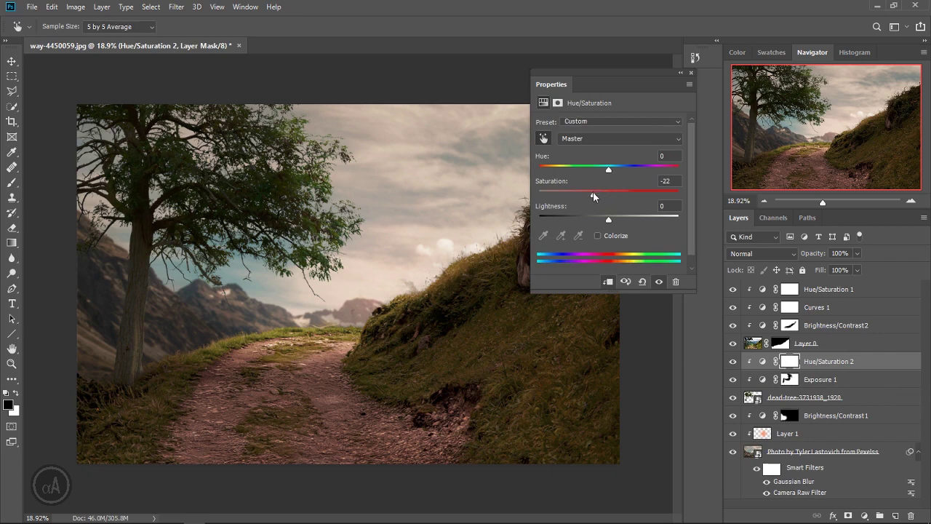
left_click(690, 74)
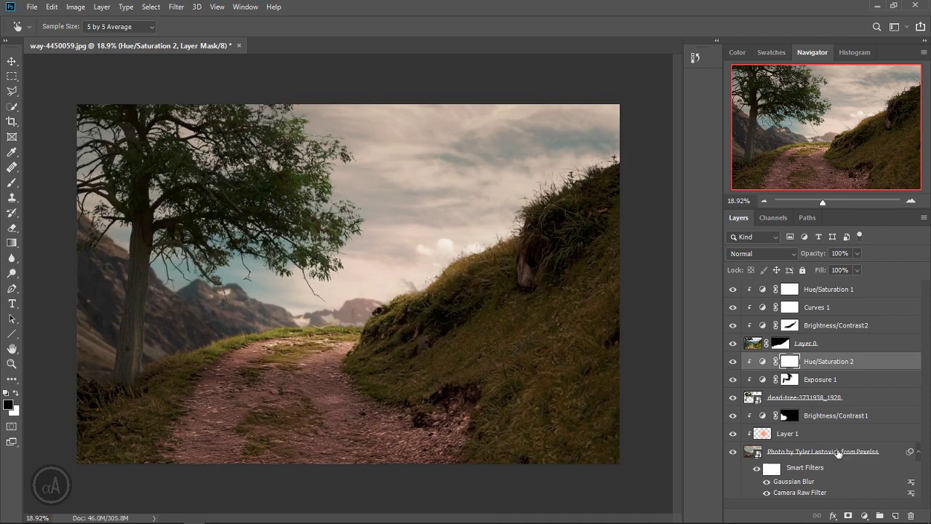
left_click(864, 515)
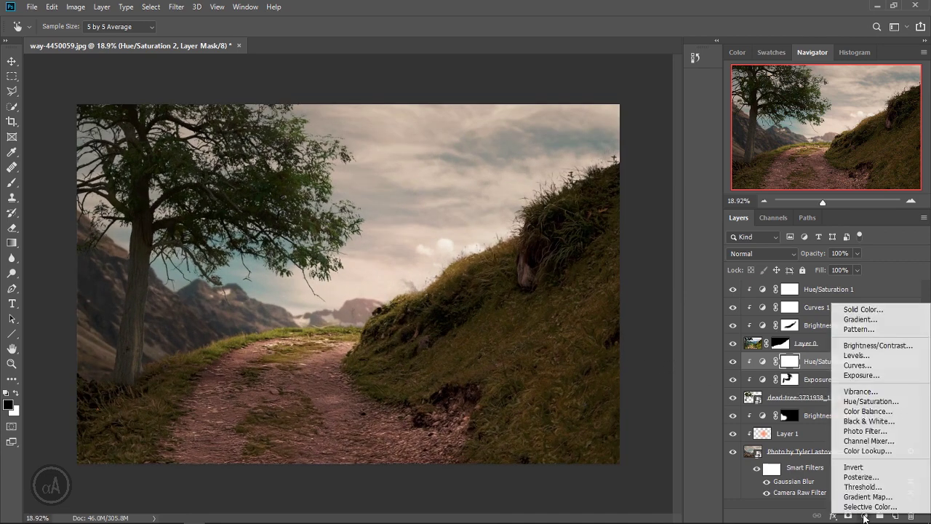
Step: Add a Color Balance layer clipped to the tree with midtones Cyan/Red +24 and Yellow/Blue -10
left_click(885, 412)
left_click(607, 281)
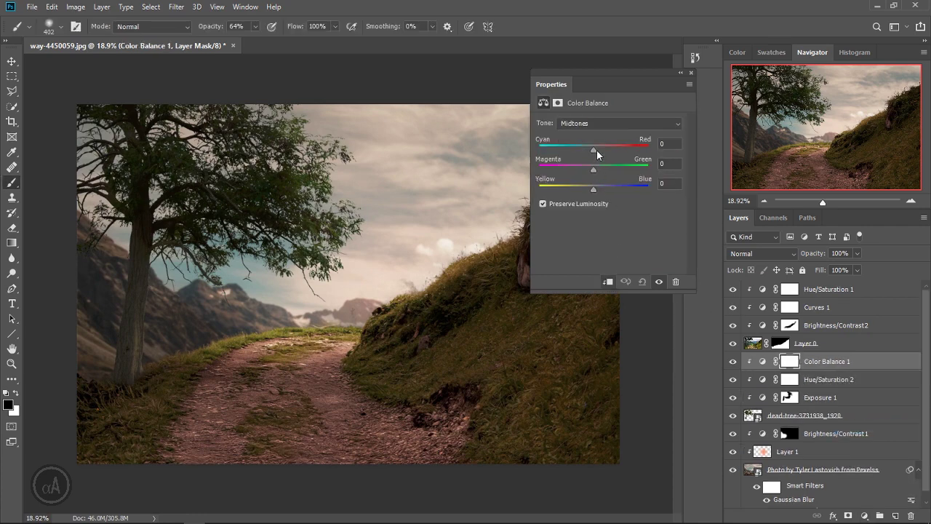
left_click_drag(596, 150, 596, 145)
left_click_drag(587, 184, 588, 187)
left_click_drag(601, 148, 606, 147)
left_click(691, 74)
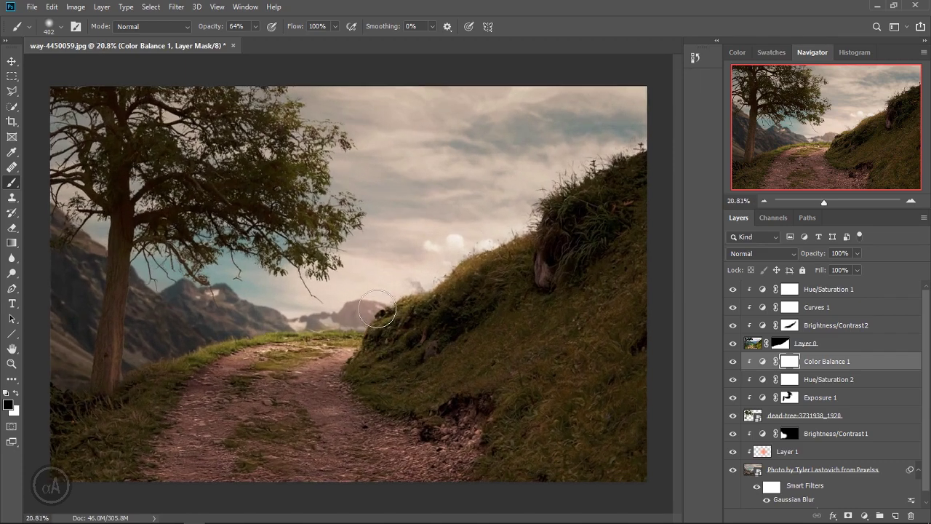
scroll(407, 360, "up", 1)
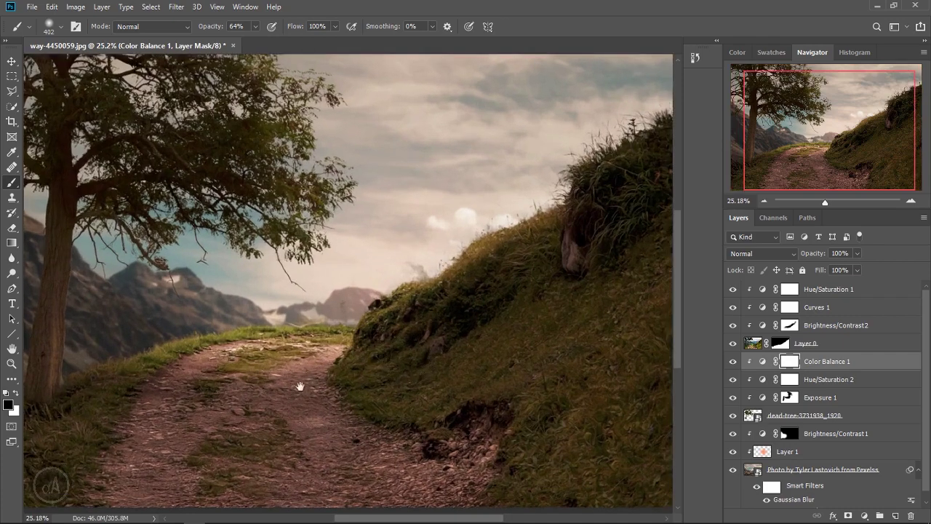
scroll(275, 334, "down", 2)
scroll(305, 338, "down", 1)
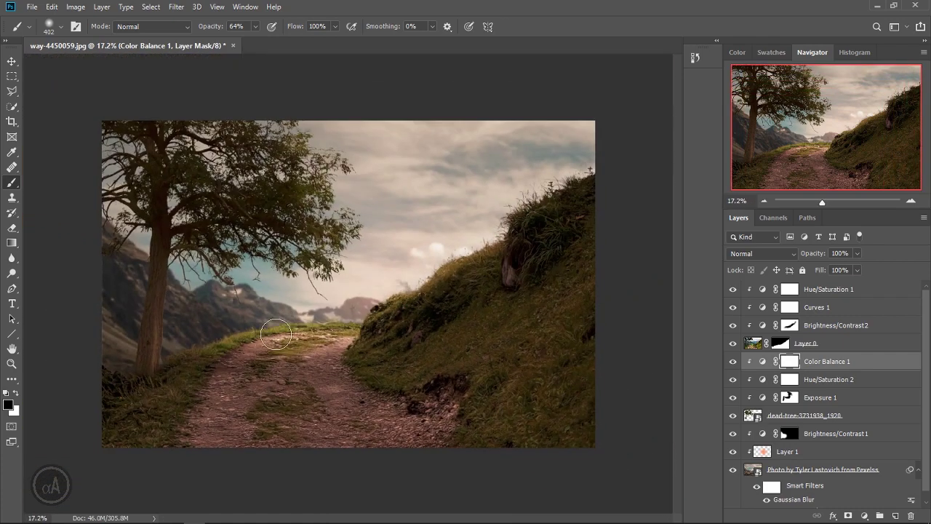
scroll(368, 349, "down", 1)
scroll(371, 352, "up", 1)
scroll(372, 352, "up", 1)
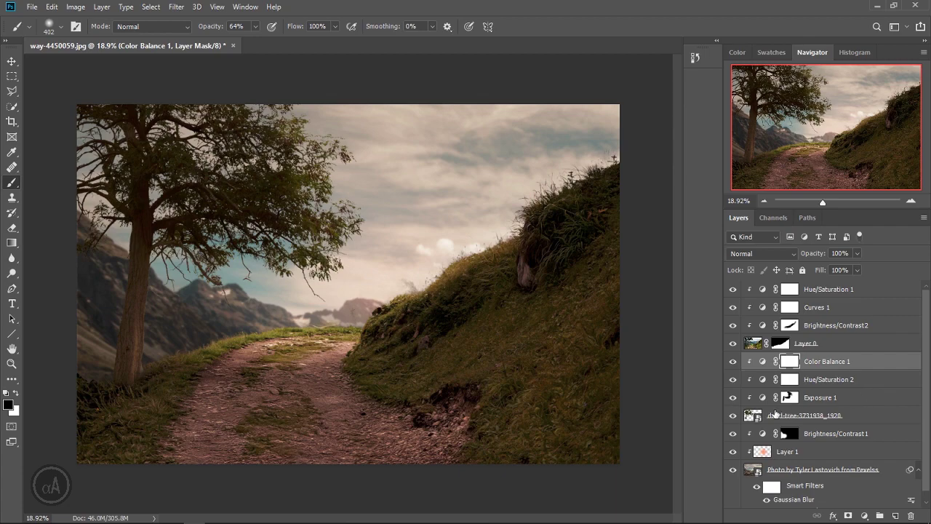
key("z")
mouse_move(342, 326)
left_mouse_down()
mouse_move(367, 329)
mouse_move(306, 328)
left_mouse_up()
Step: Add a Curves adjustment layer directly above the base path photo layer
key("b")
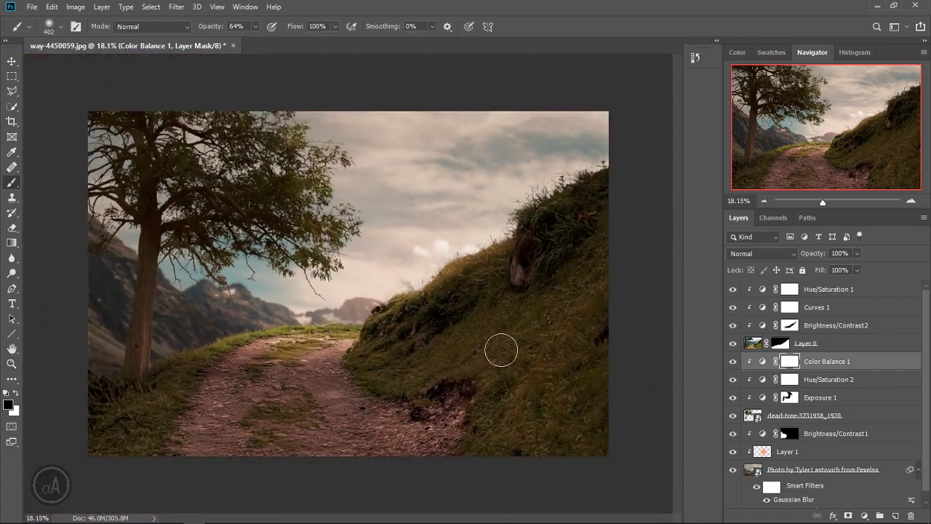
left_click(813, 470)
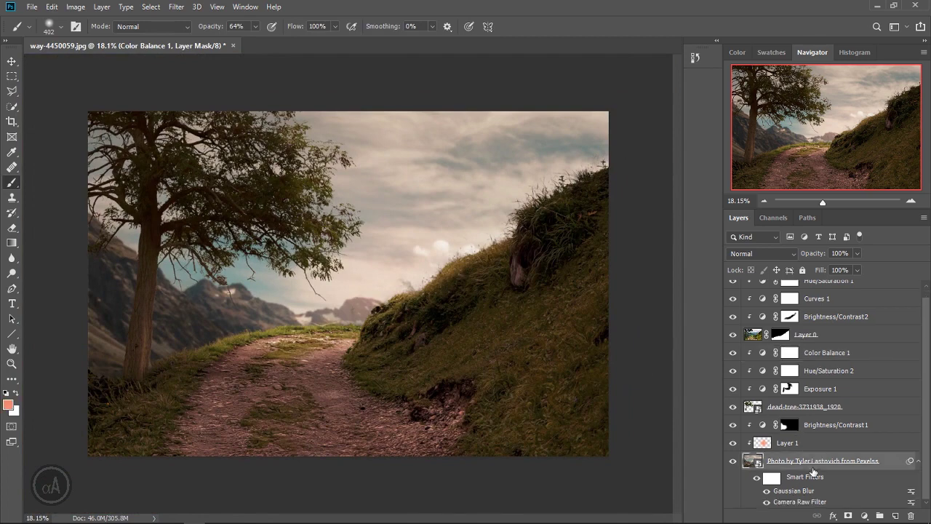
left_click(822, 443)
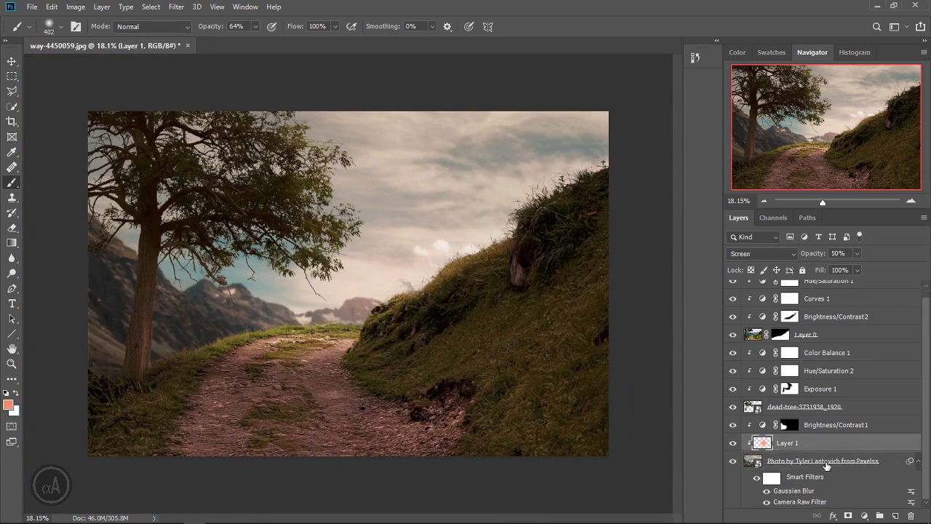
left_click(826, 466)
left_click(864, 516)
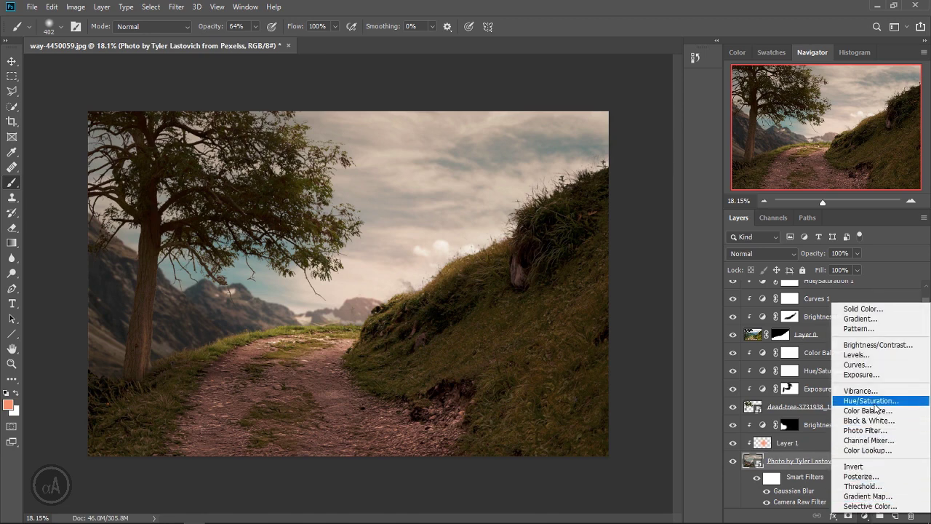
left_click(865, 365)
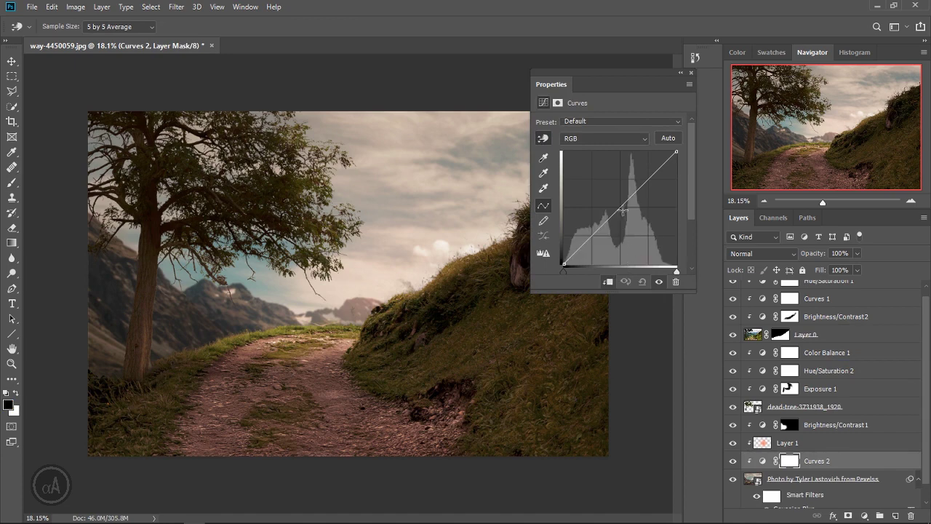
Step: Raise the Red curve slightly for warmth and add a point on the Blue curve
left_click(591, 138)
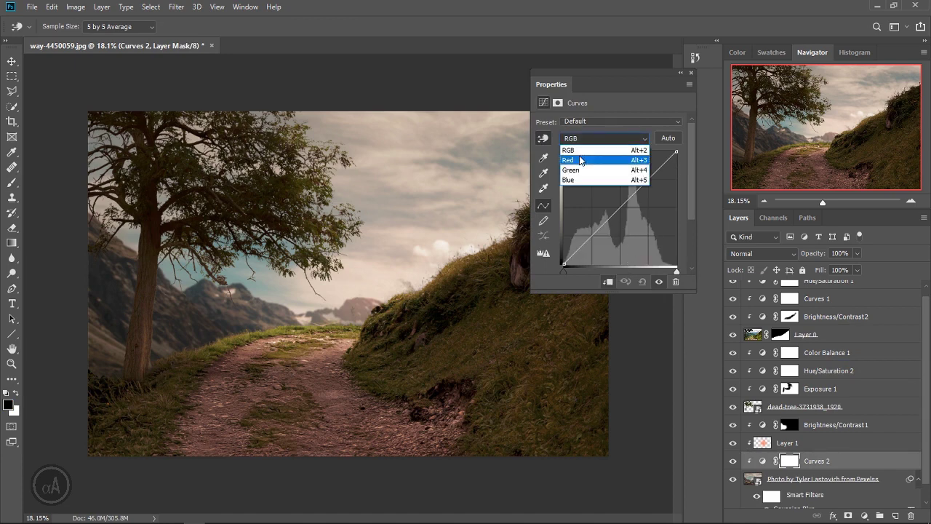
left_click(585, 154)
left_click_drag(617, 207, 617, 204)
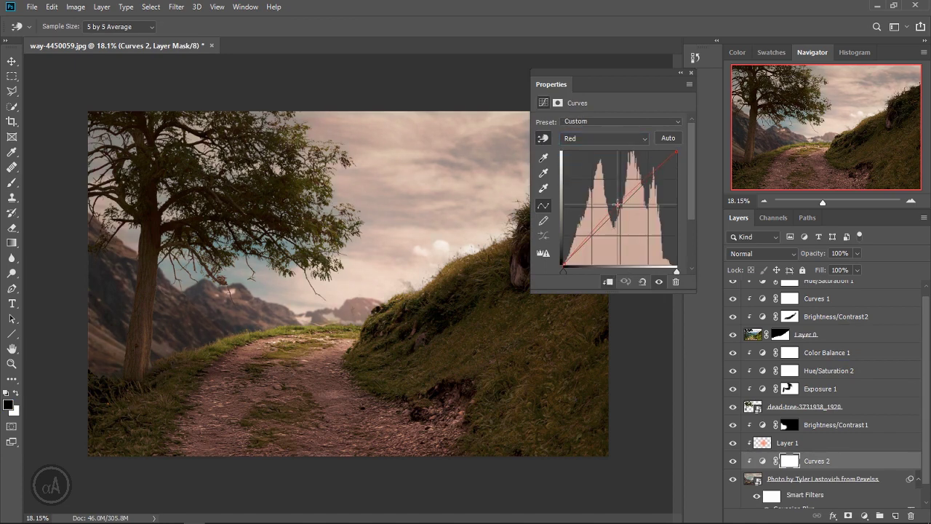
left_click(594, 139)
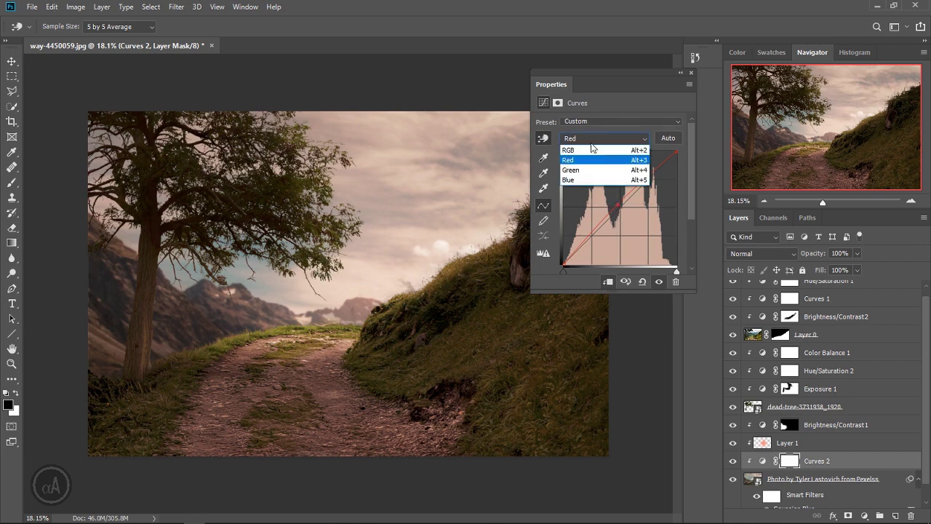
left_click(579, 180)
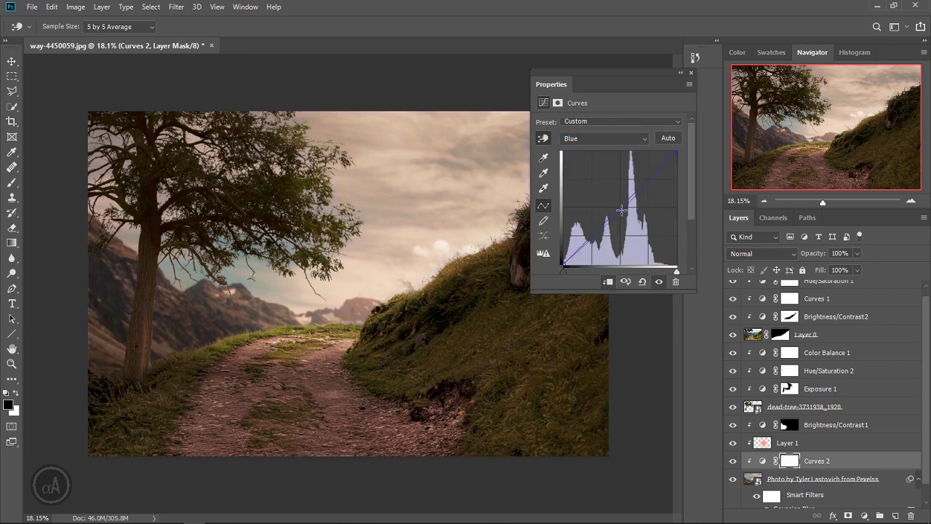
left_click(621, 210)
Step: Edit a point on the Green curve, close Curves, and zoom in slightly
left_click(597, 143)
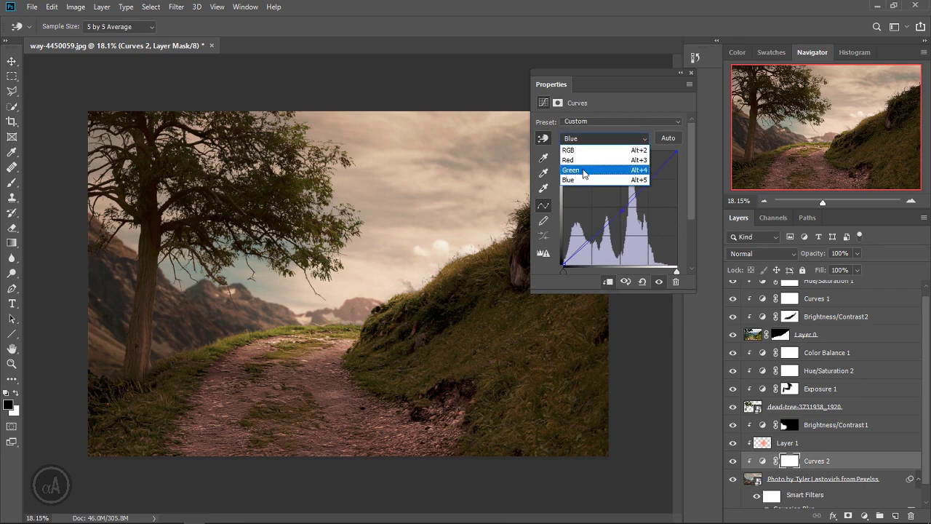
left_click(585, 169)
left_click(619, 211)
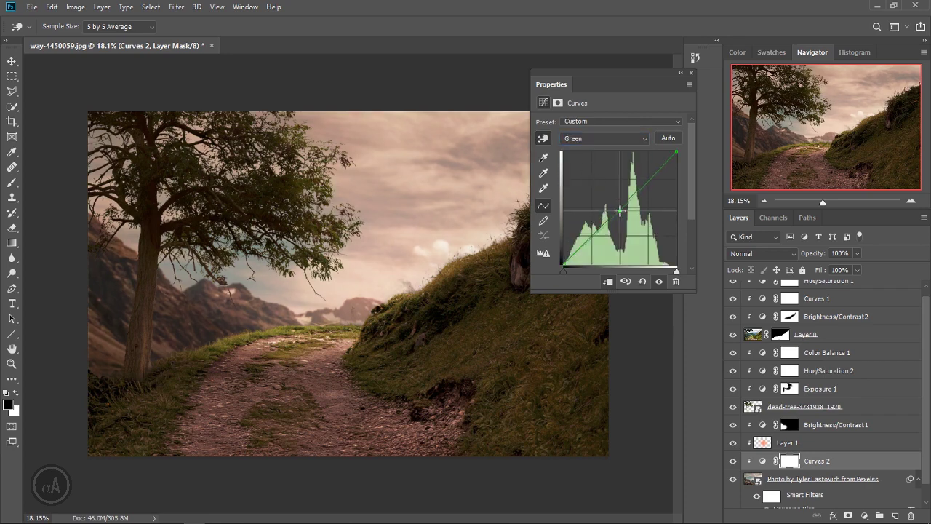
left_click_drag(618, 210, 606, 58)
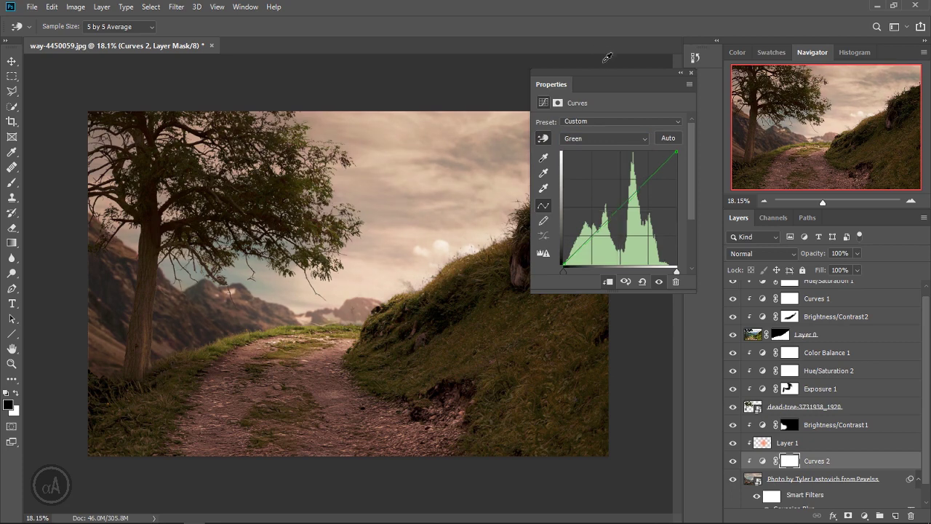
left_click(690, 76)
scroll(590, 285, "down", 2)
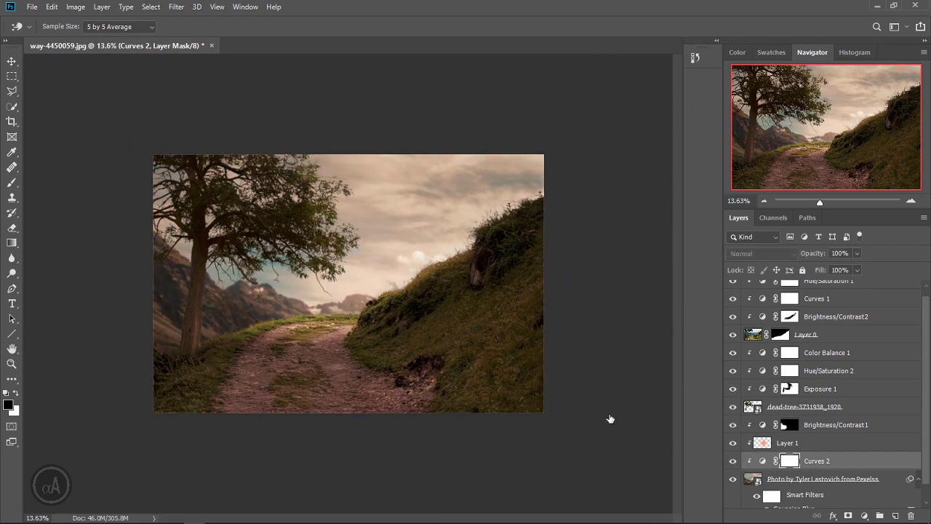
key("z")
left_click_drag(395, 326, 410, 322)
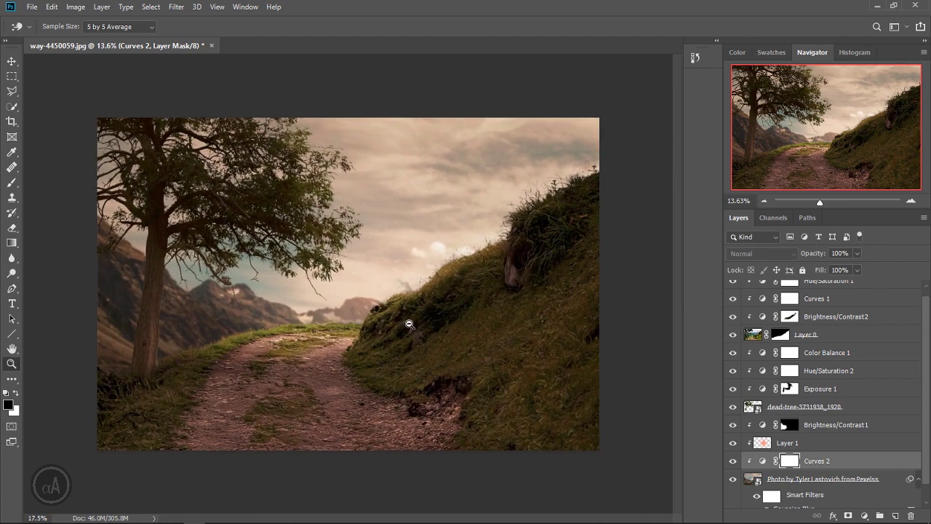
Step: Add a top-level Levels adjustment that lowers output highlights to darken the whole image
key("z")
left_click(828, 338)
scroll(803, 368, "up", 1)
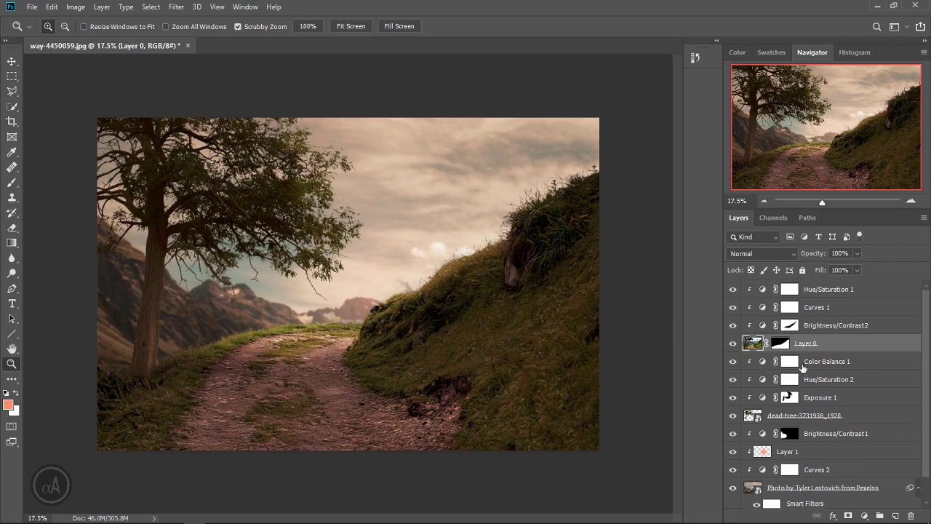
left_click(733, 344)
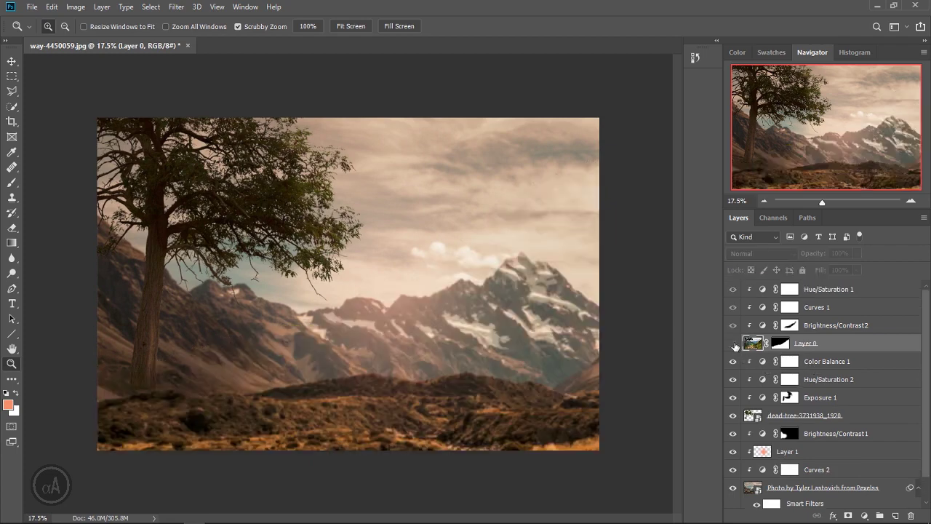
left_click(733, 344)
left_click(844, 291)
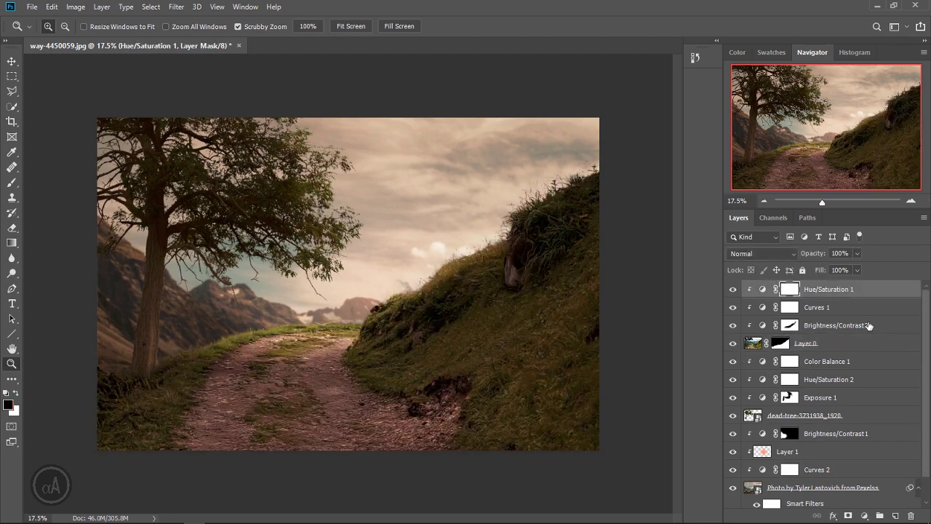
left_click(864, 515)
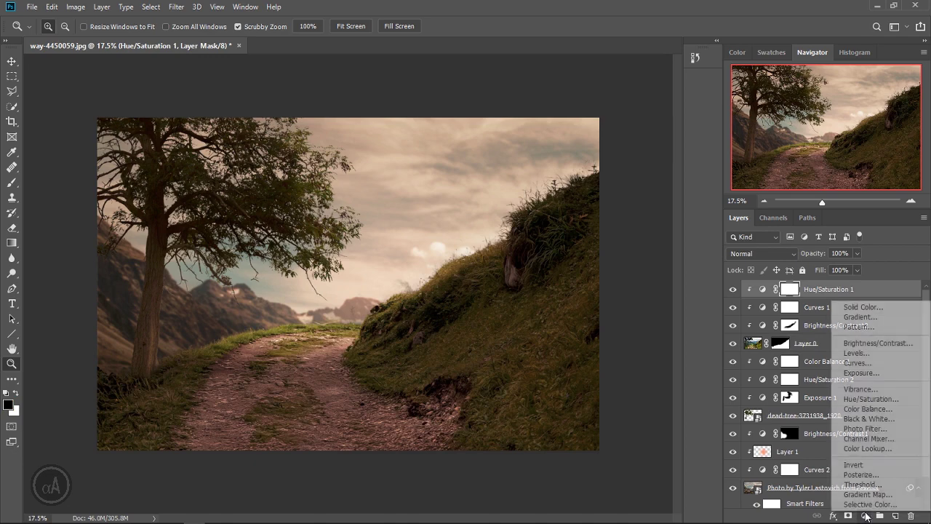
left_click(866, 353)
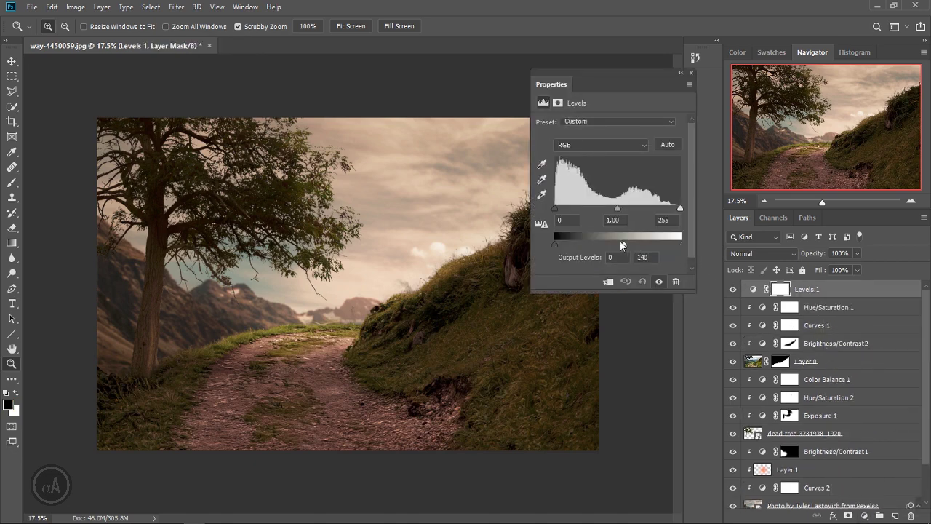
left_click_drag(619, 240, 616, 241)
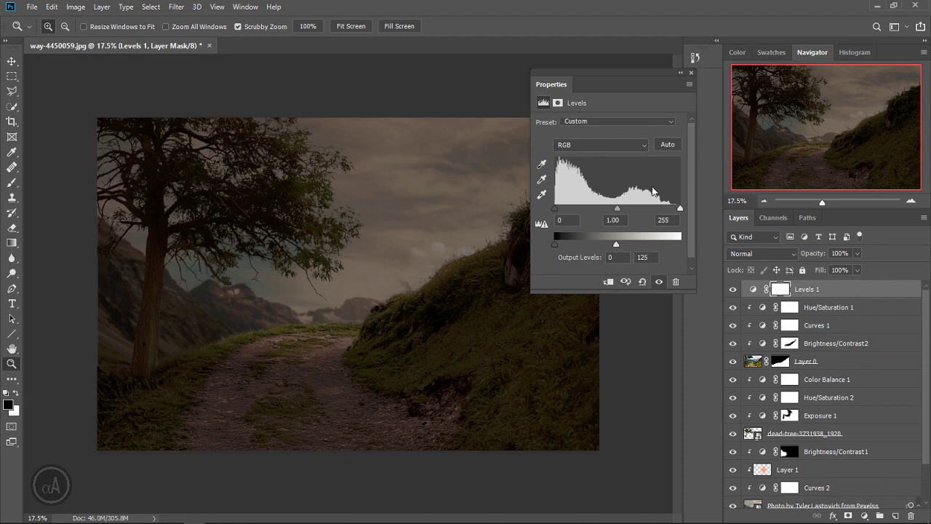
left_click(692, 75)
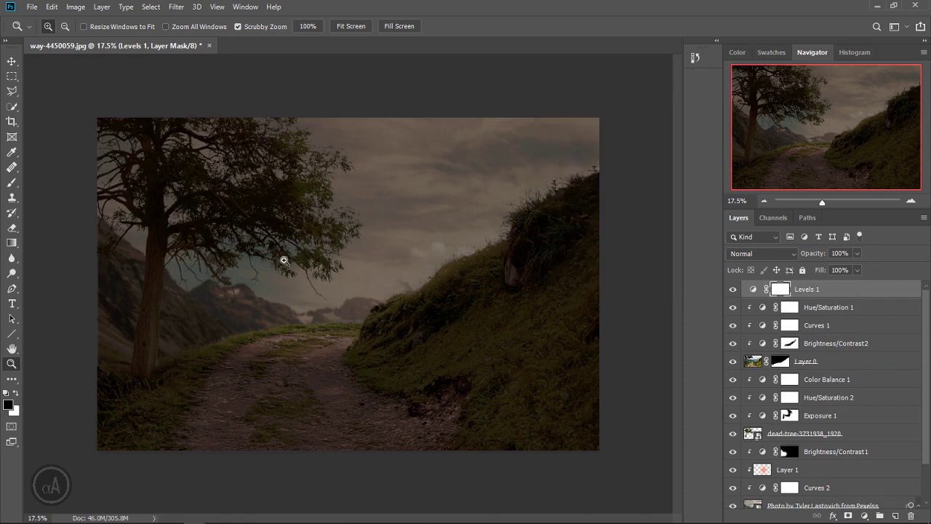
Step: Paint one 1705 px, 100% opacity circle at the path's far end on the Levels mask
left_click(12, 183)
left_click_drag(349, 304, 419, 441)
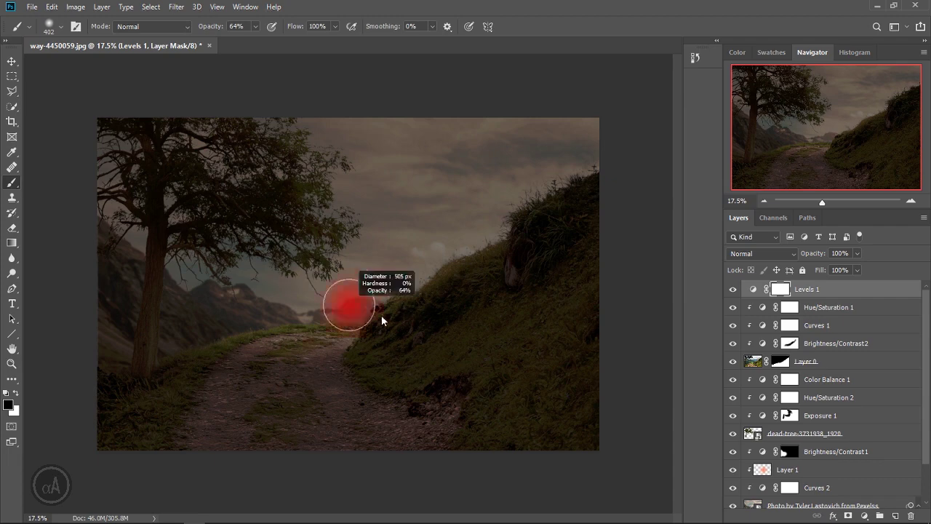
left_click_drag(386, 232, 394, 425)
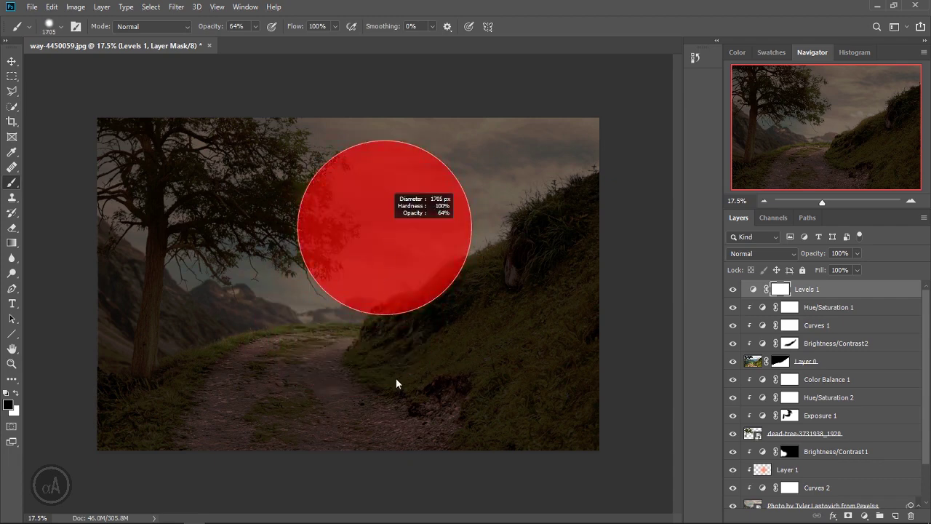
left_click_drag(210, 31, 247, 31)
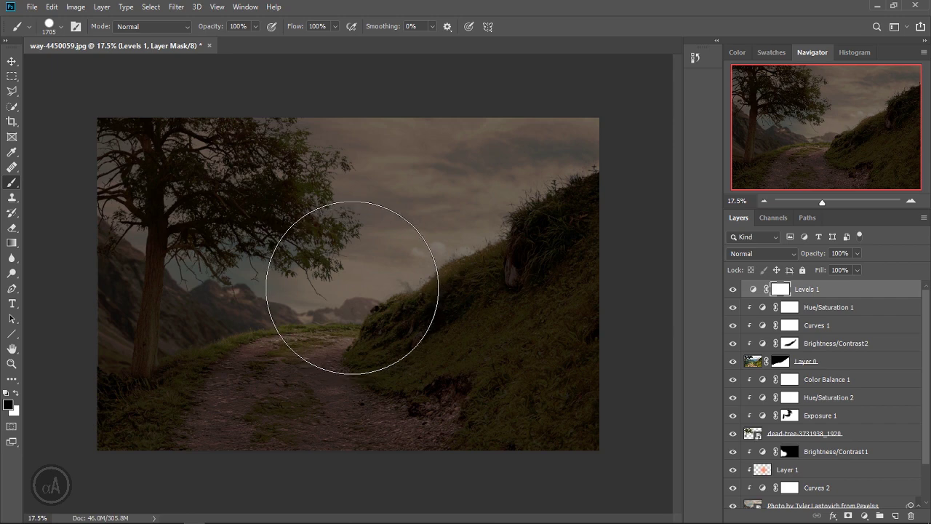
left_click(352, 292)
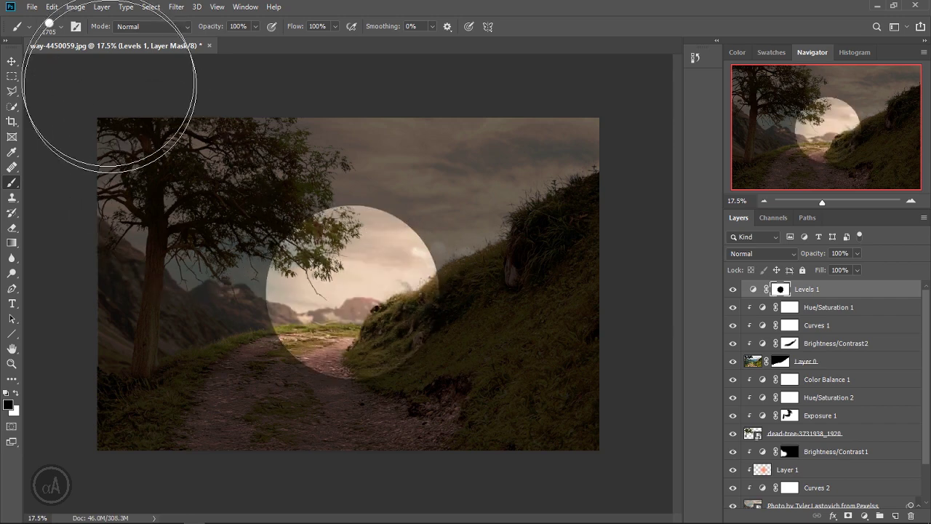
Step: Free Transform the mask circle: enlarge it, tilt it to -17.25°, and position it over the far path
left_click(52, 7)
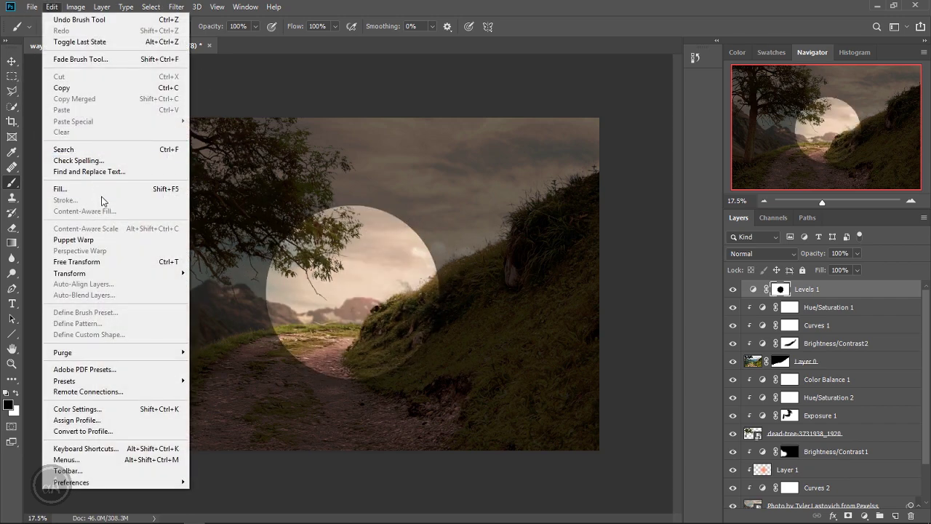
left_click(104, 261)
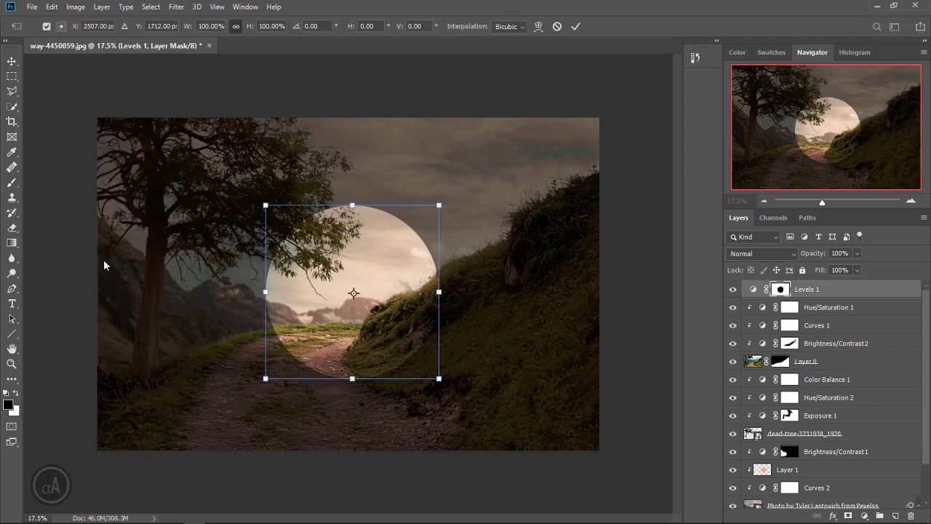
mouse_move(440, 294)
left_mouse_down()
mouse_move(515, 298)
mouse_move(589, 280)
left_mouse_up()
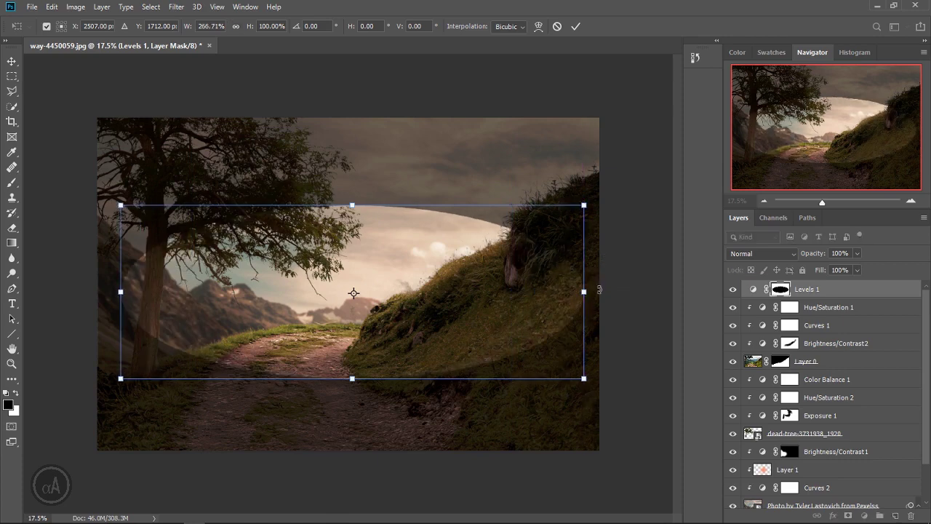
left_click_drag(599, 289, 598, 169)
left_click_drag(435, 305, 425, 292)
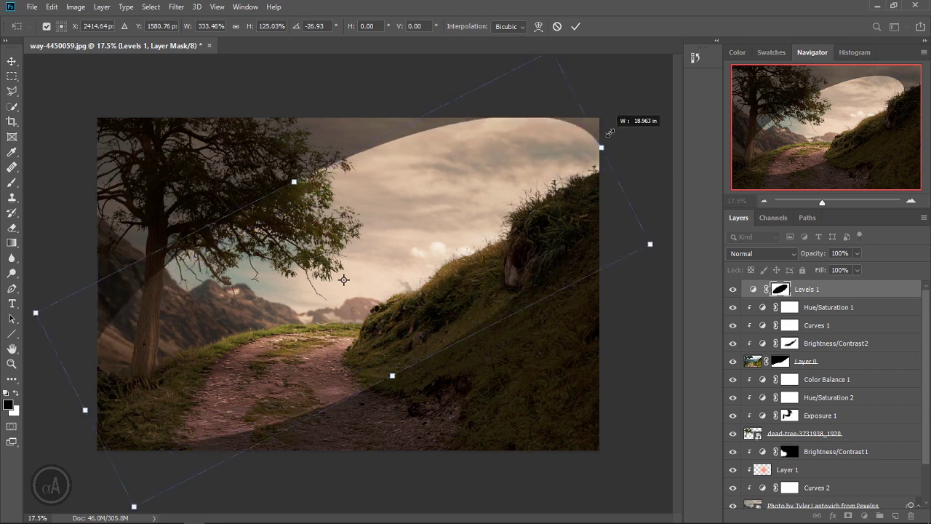
left_click_drag(553, 174, 654, 120)
left_click_drag(451, 194, 417, 150)
key("ctrl+0")
scroll(513, 250, "down", 1)
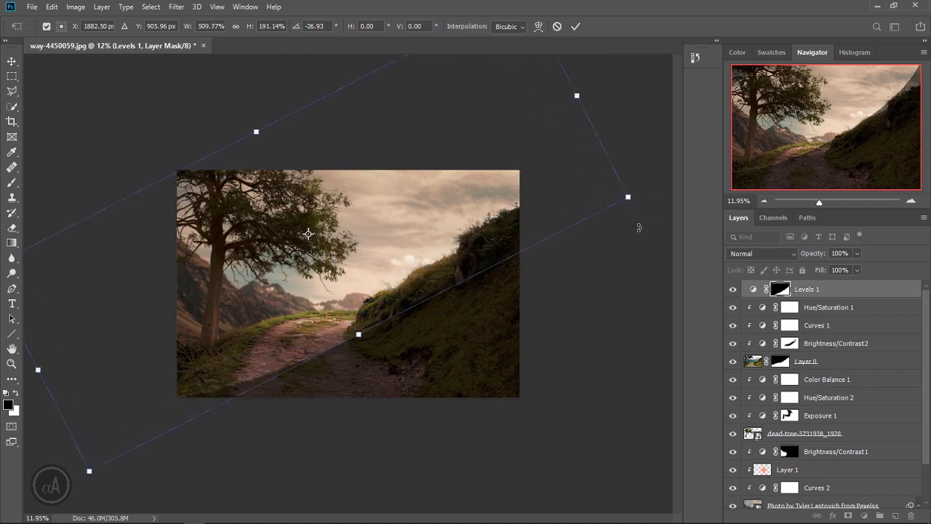
mouse_move(569, 206)
left_mouse_down()
mouse_move(647, 227)
mouse_move(649, 247)
mouse_move(669, 256)
left_mouse_up()
left_click_drag(369, 264, 369, 249)
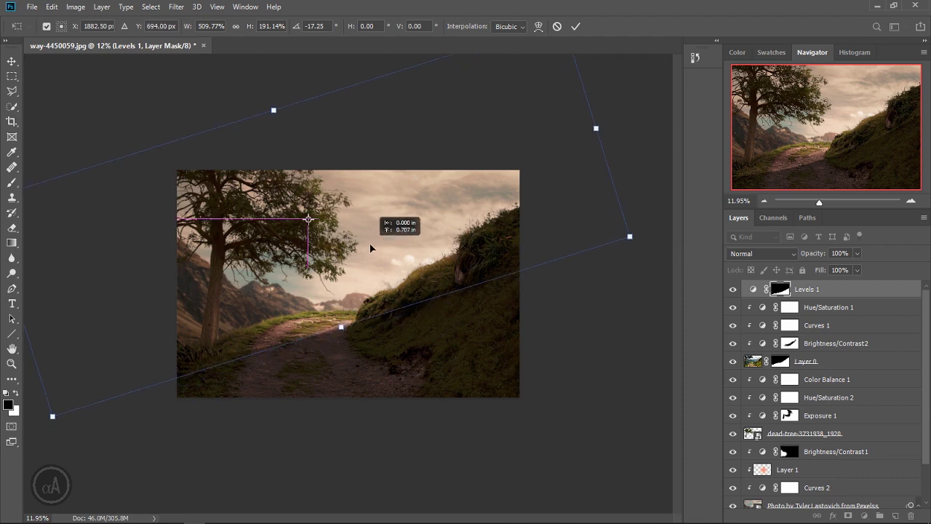
left_click(576, 26)
Step: Feather the Levels 1 mask to 314.8 px
key("ctrl+0")
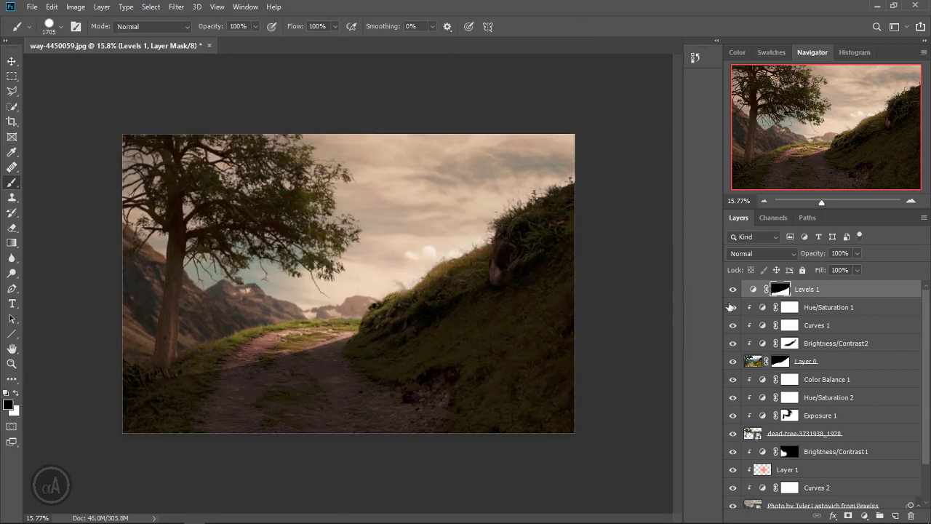
double_click(777, 290)
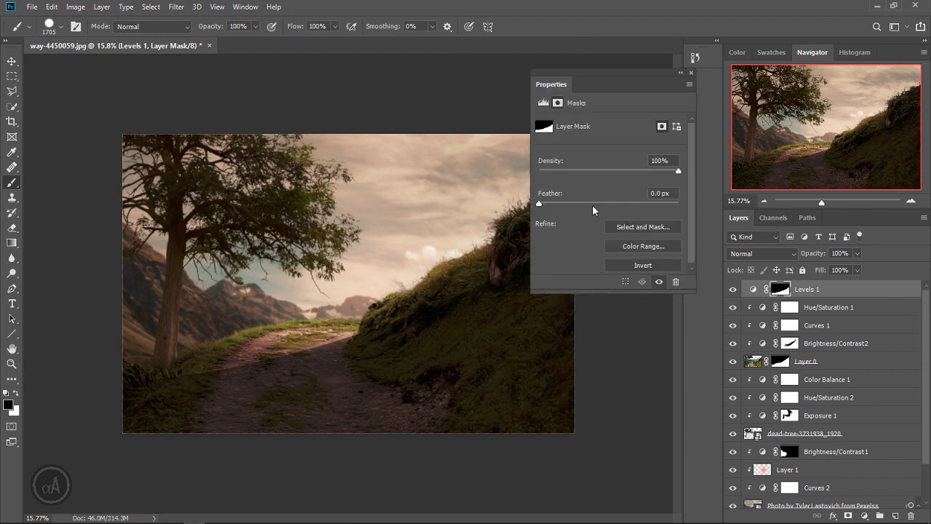
left_click_drag(593, 204, 656, 204)
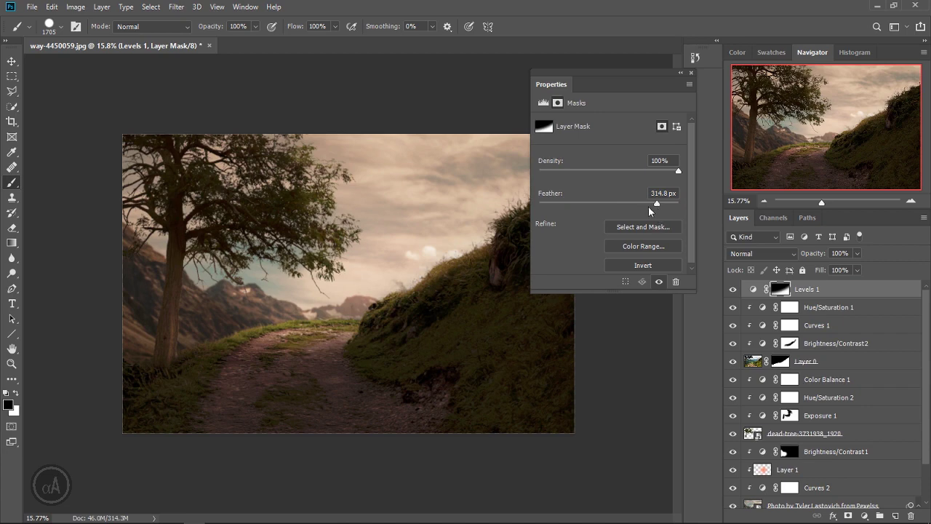
left_click(691, 73)
Step: Shrink the brush to 595 px and set Levels 1 opacity to 87%, toggling it to compare
key("ctrl+plus")
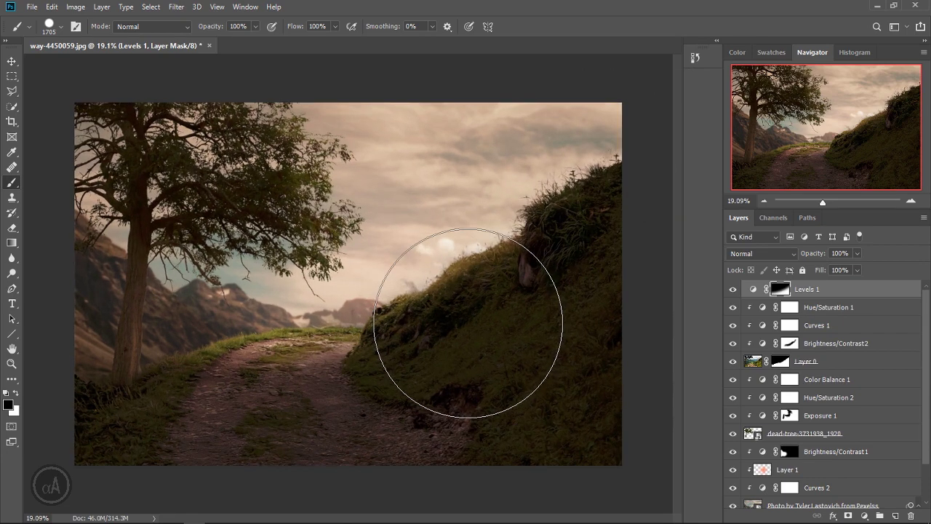
left_click_drag(468, 322, 407, 337)
key("ctrl+minus")
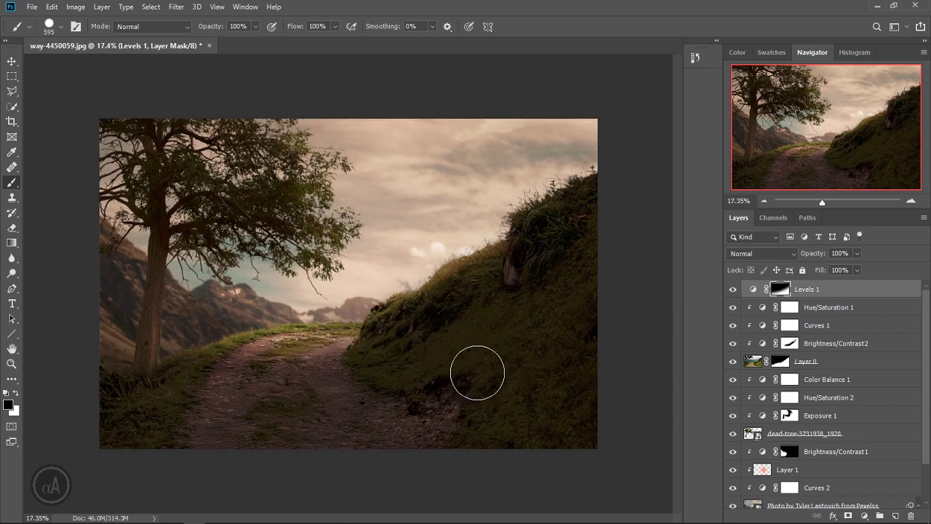
left_click(733, 290)
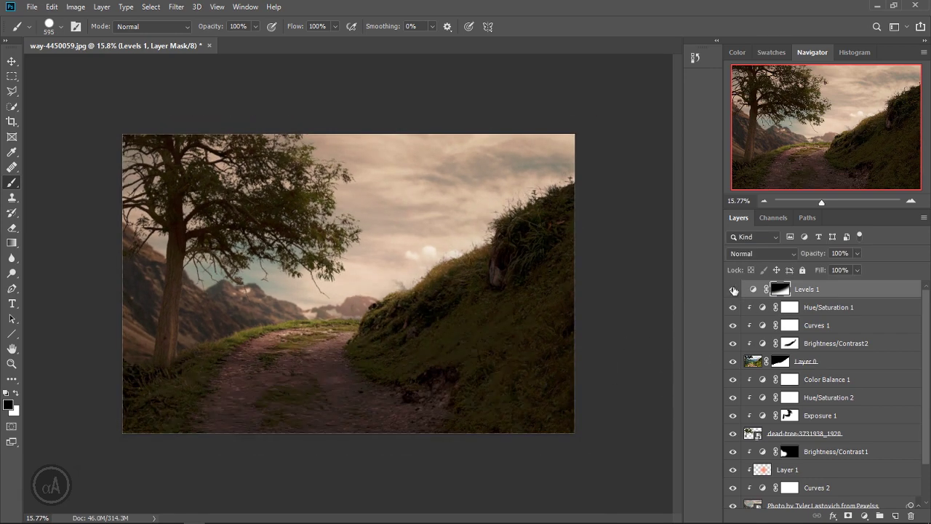
left_click_drag(819, 257, 811, 256)
left_click(733, 289)
scroll(502, 309, "down", 1, "alt")
scroll(502, 309, "down", 1, "alt")
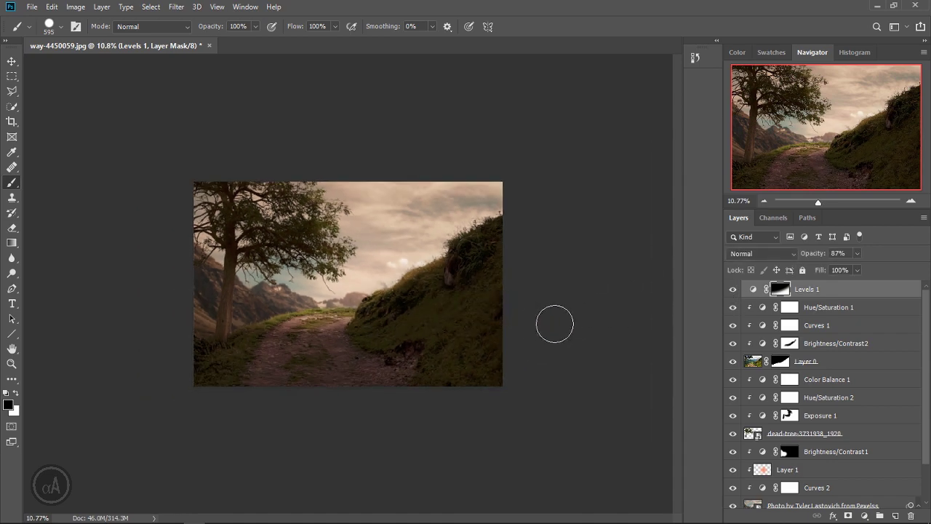
left_click(732, 289)
left_click(735, 290)
left_click_drag(815, 256, 799, 257)
left_click(733, 293)
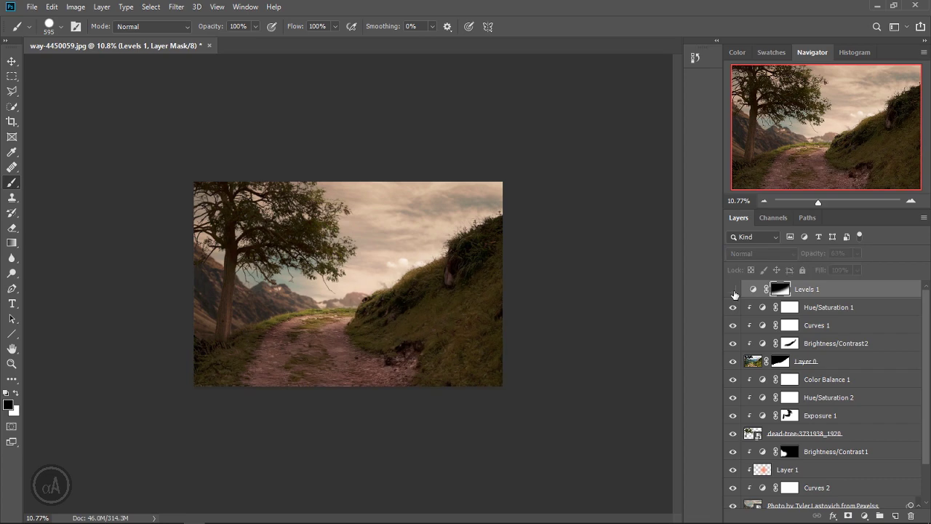
scroll(477, 355, "up", 1)
scroll(486, 360, "up", 1)
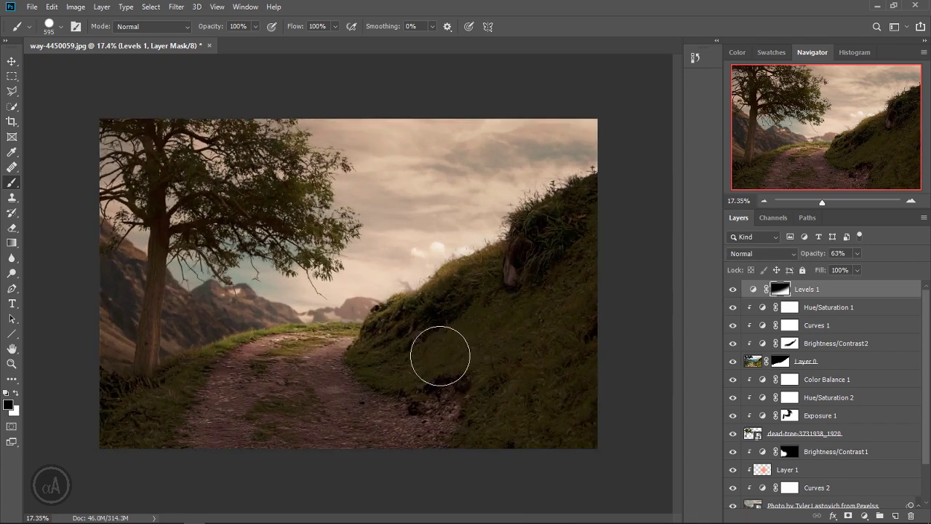
scroll(407, 371, "up", 1)
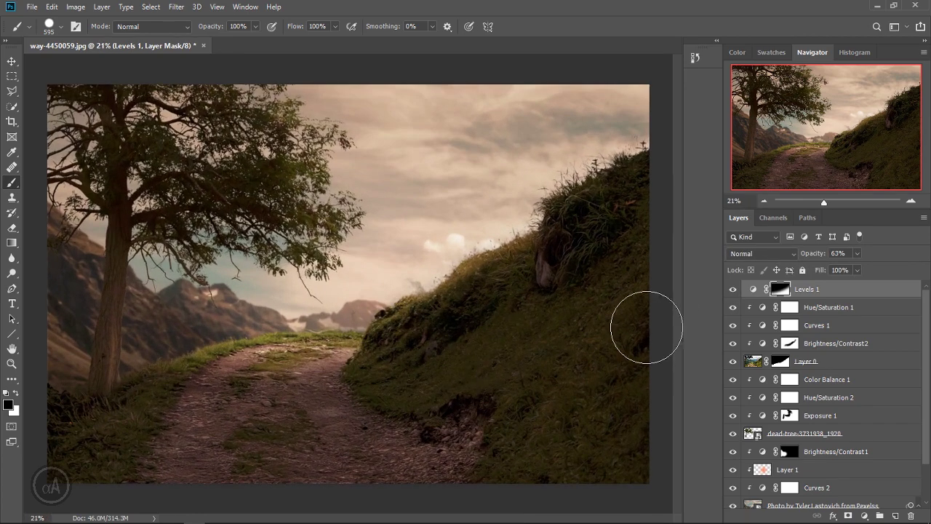
Step: Try test strokes over the mountains and path on the Levels 1 mask, undoing each
key("x")
left_click_drag(160, 342, 228, 311)
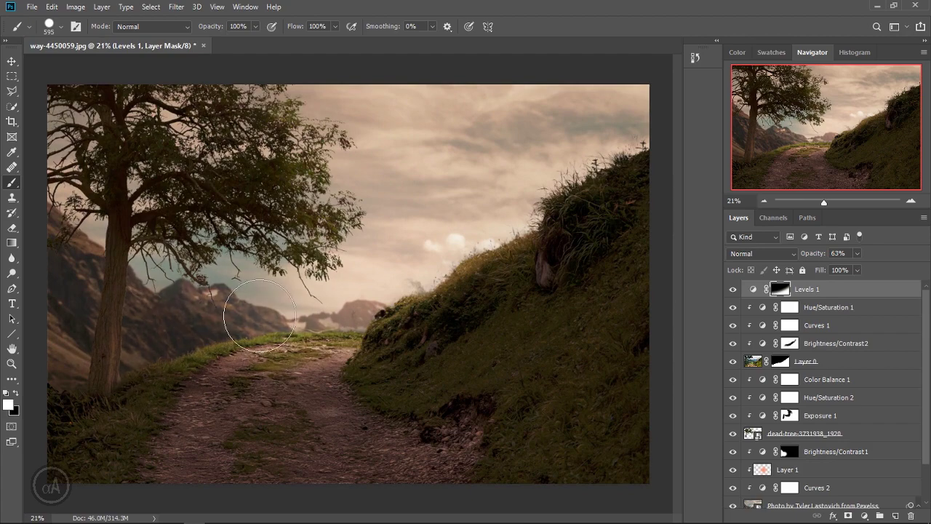
key("ctrl+z")
key("x")
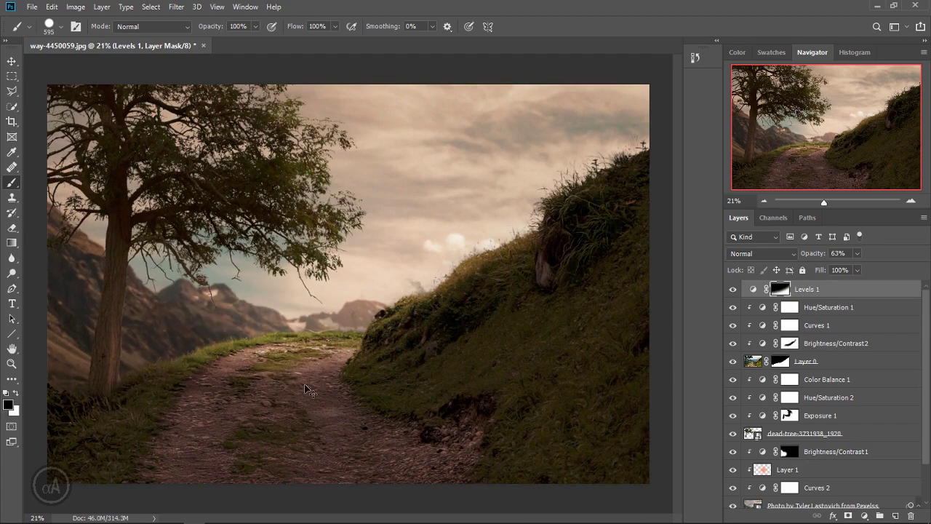
key("ctrl+comma")
key("ctrl+comma")
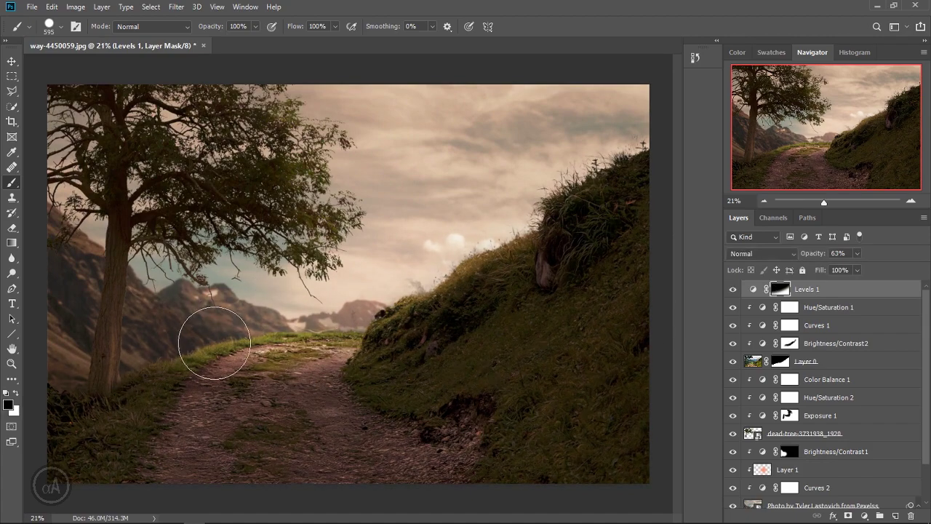
key("x")
left_click_drag(259, 323, 306, 323)
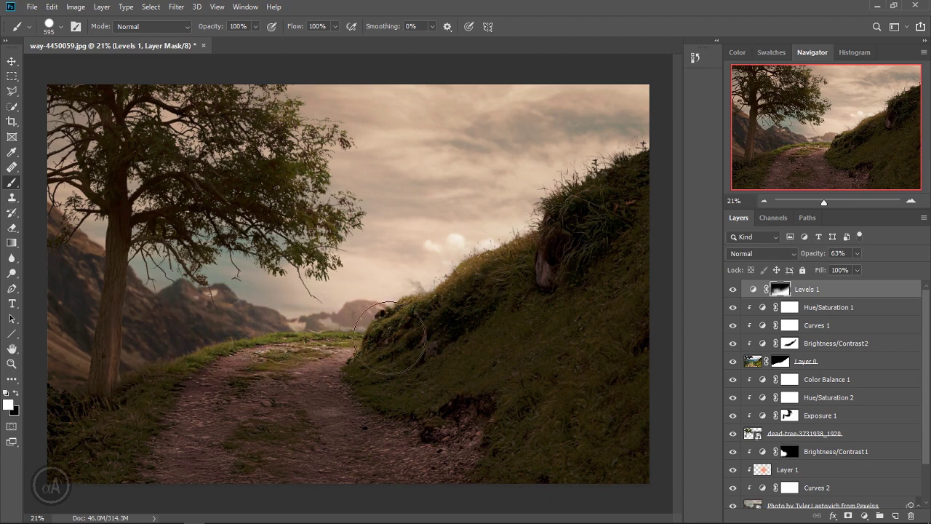
key("ctrl+z")
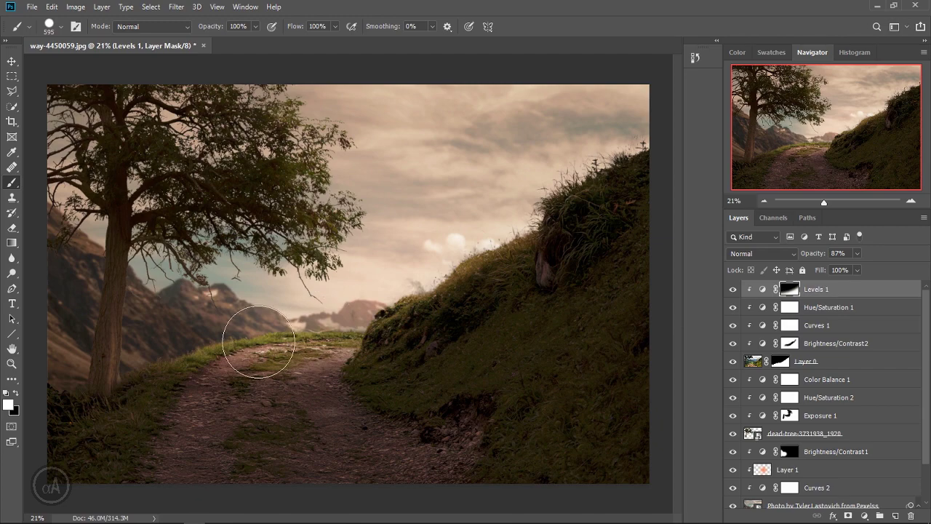
scroll(276, 353, "down", 2)
scroll(297, 356, "up", 1)
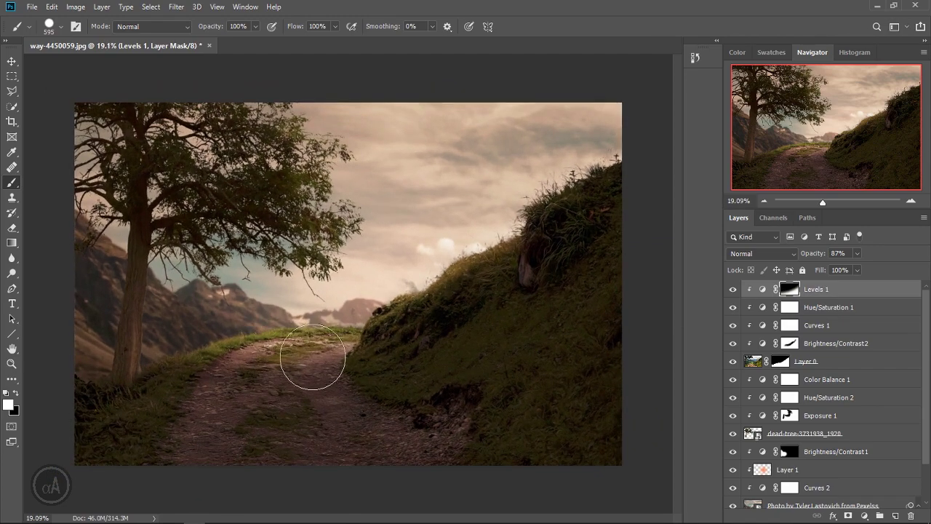
mouse_move(187, 349)
left_mouse_down()
mouse_move(266, 332)
mouse_move(322, 354)
left_mouse_up()
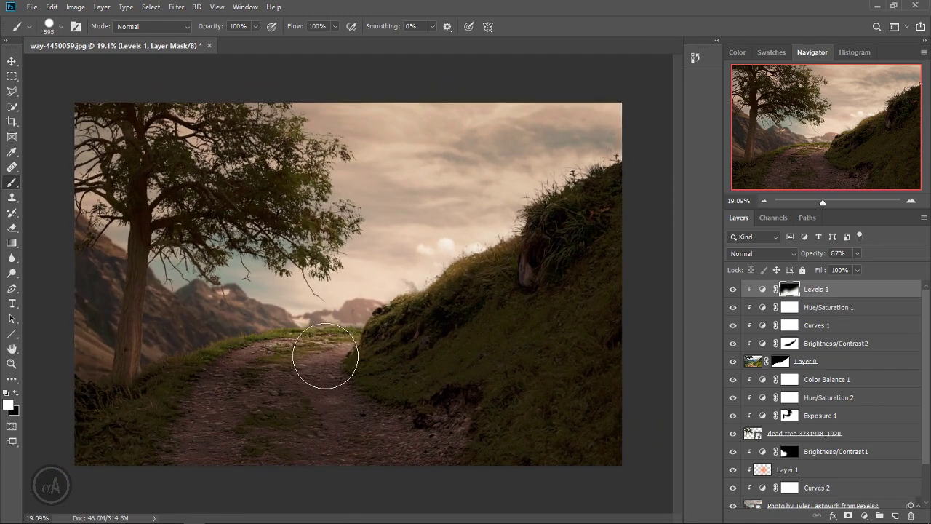
key("ctrl+z")
key("x")
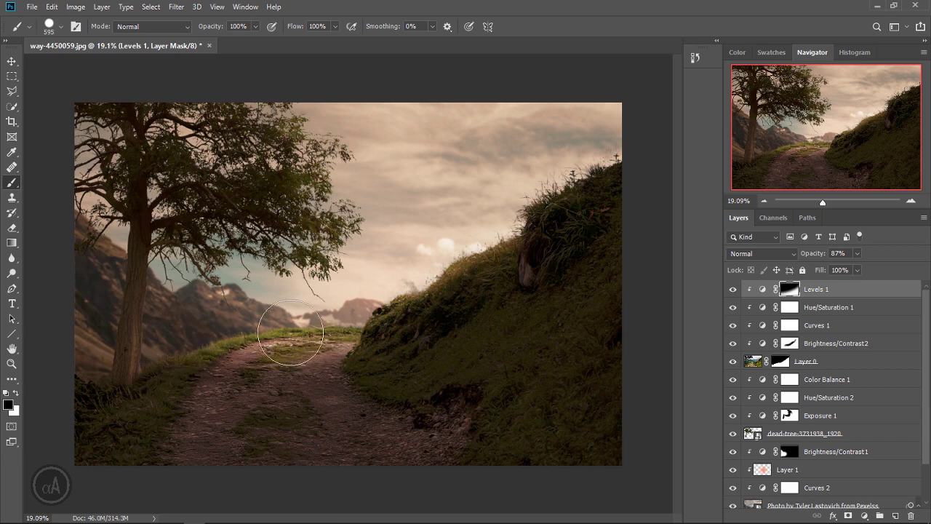
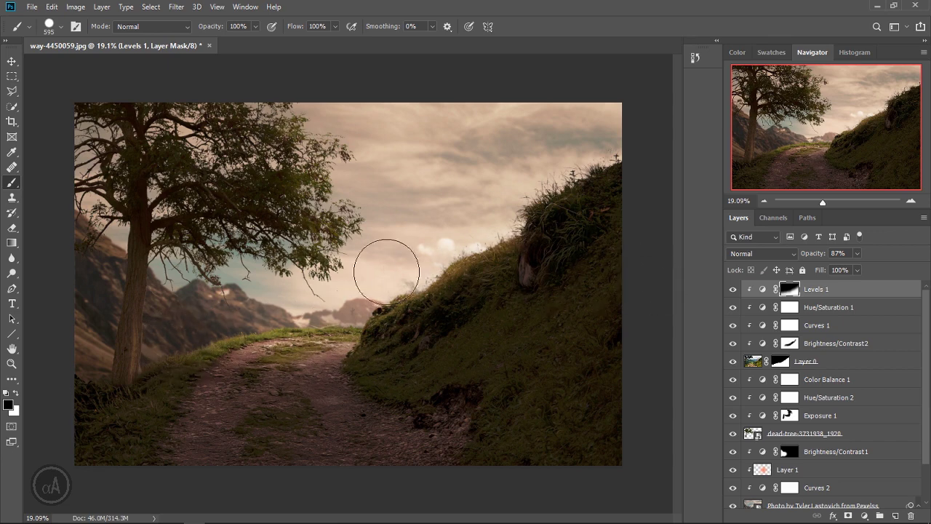
Step: Place farmer_png_by_andhikazanuar_dclcyx1 from Downloads/cliff as an embedded layer
scroll(407, 302, "down", 2)
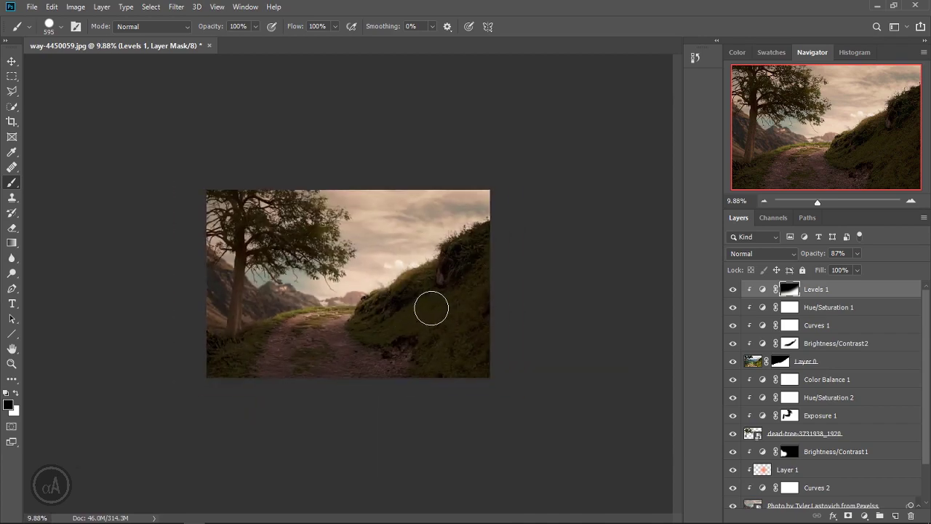
scroll(432, 312, "up", 1)
scroll(438, 313, "up", 1)
scroll(442, 316, "up", 1)
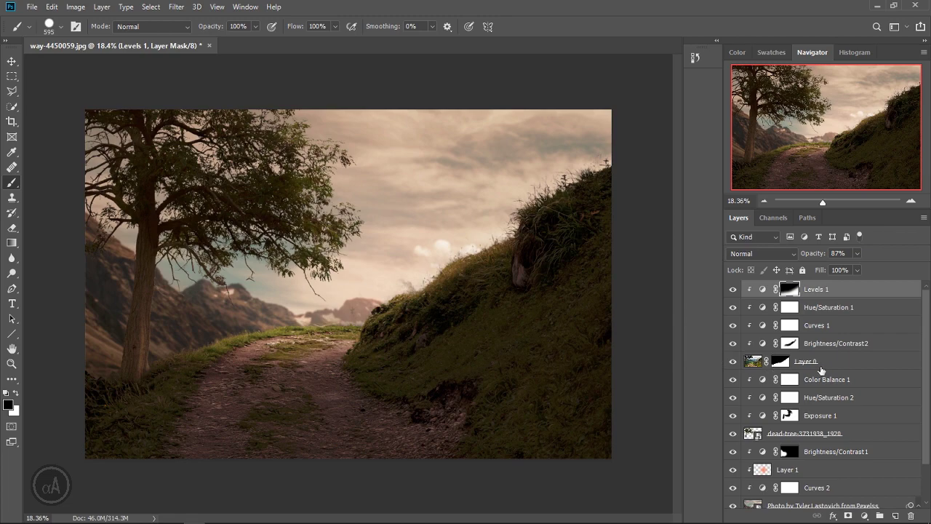
left_click(39, 7)
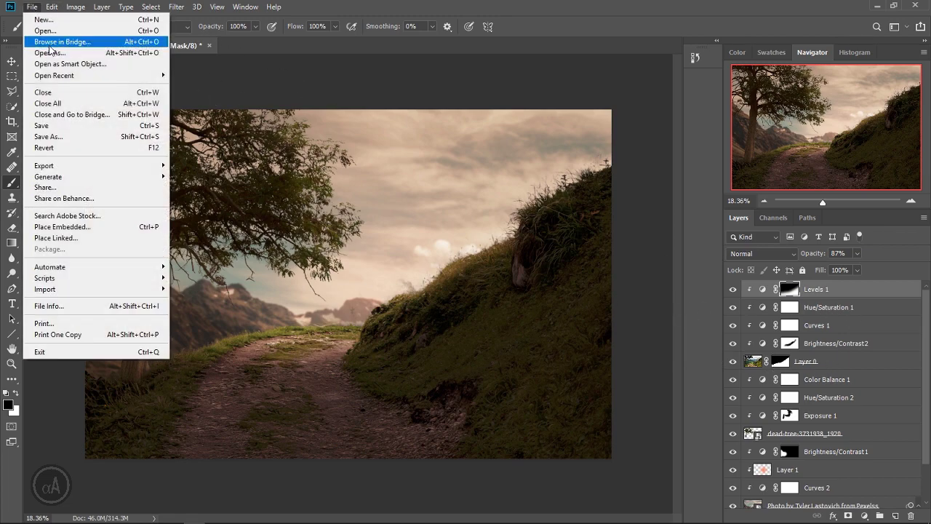
left_click(72, 227)
left_click(262, 98)
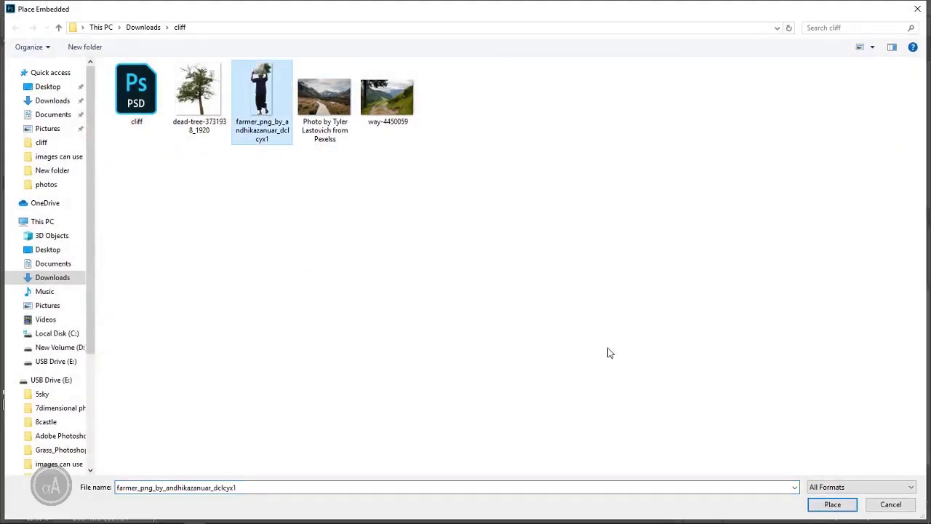
left_click(831, 503)
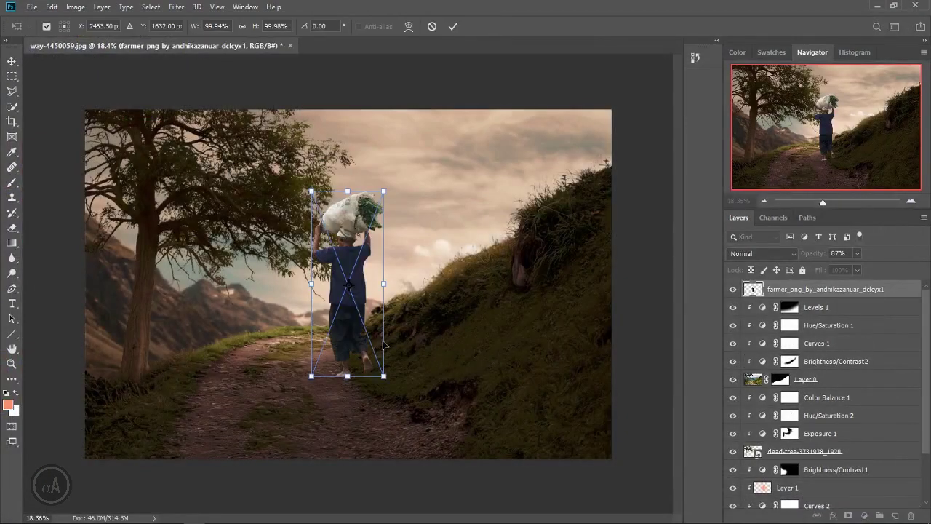
Step: Flip the farmer horizontally, shrink him to about 67% and move him onto the path
right_click(356, 280)
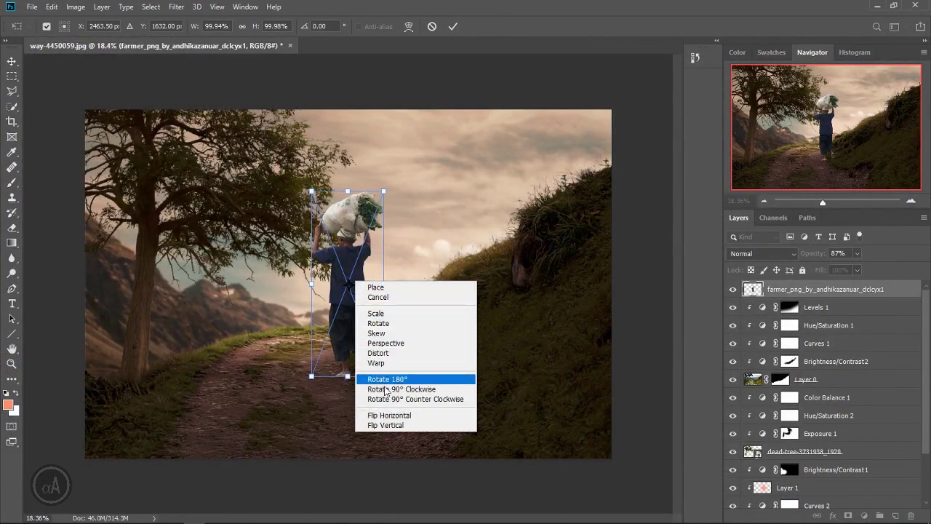
left_click(389, 415)
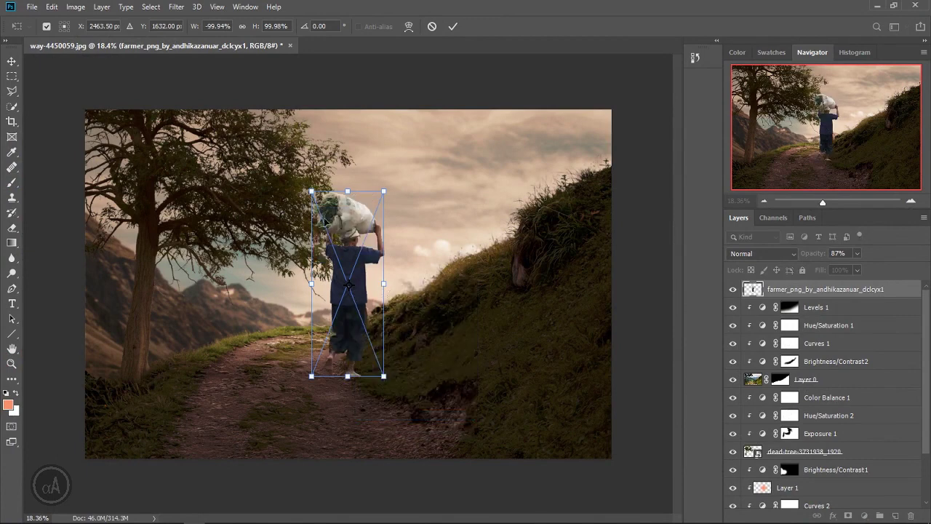
left_click_drag(311, 192, 320, 213)
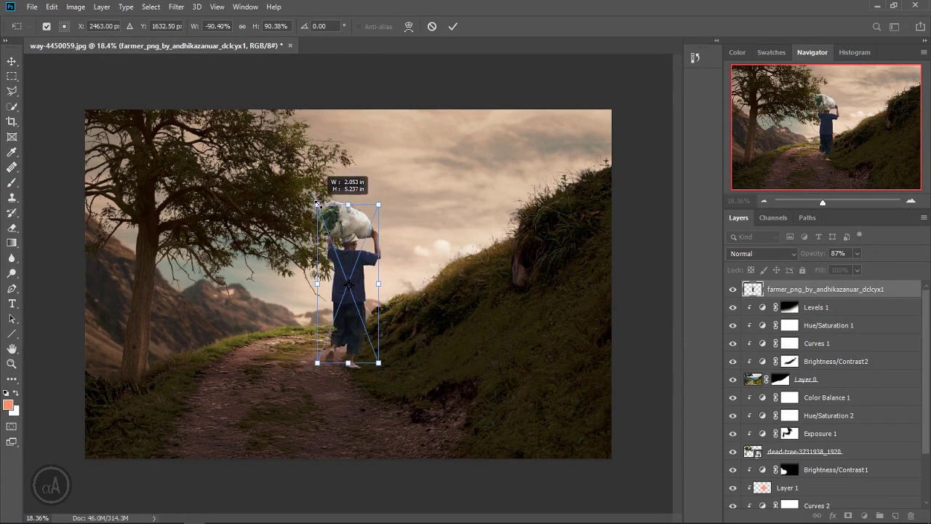
left_click_drag(336, 278, 322, 240)
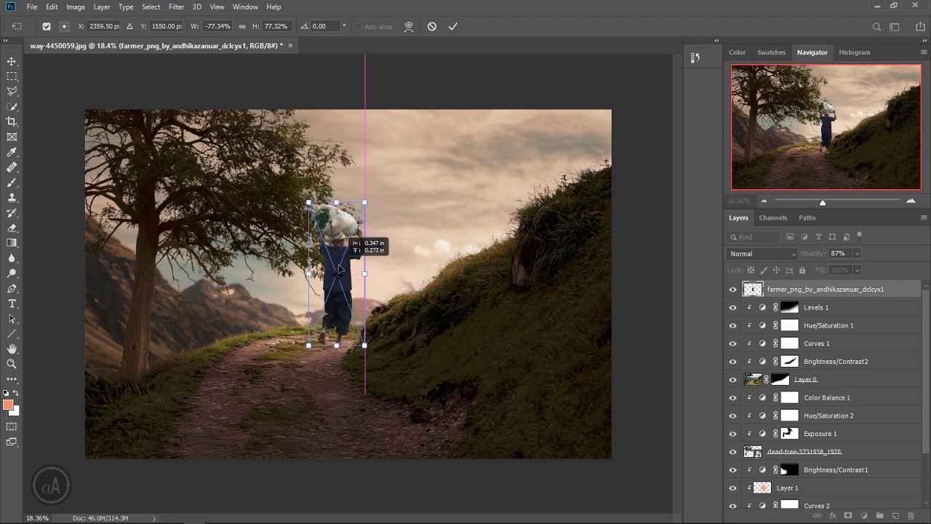
left_click_drag(308, 201, 312, 208)
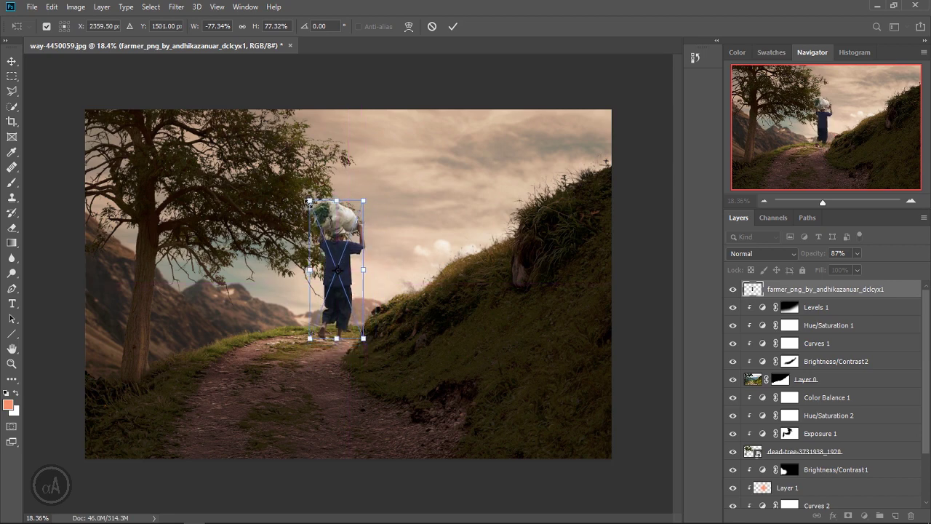
left_click_drag(343, 255, 348, 271)
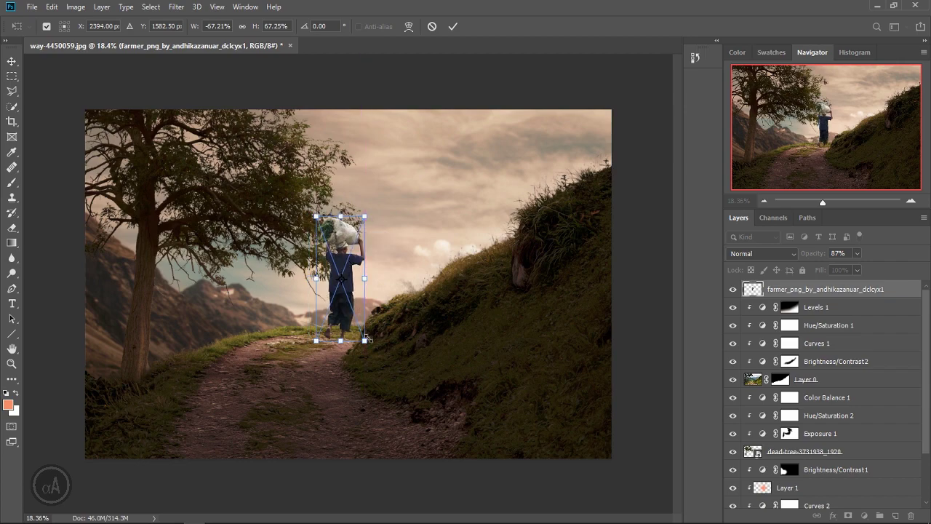
Step: Tilt the farmer to about -0.61°, scale to 64%, settle him on the path and commit
scroll(369, 339, "up", 3)
scroll(387, 360, "up", 1)
scroll(378, 355, "up", 1)
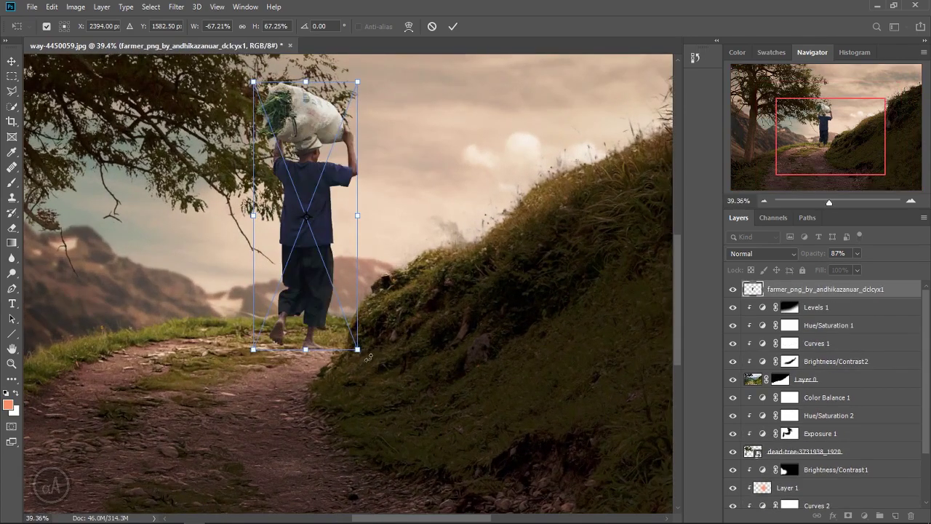
left_click_drag(370, 355, 363, 349)
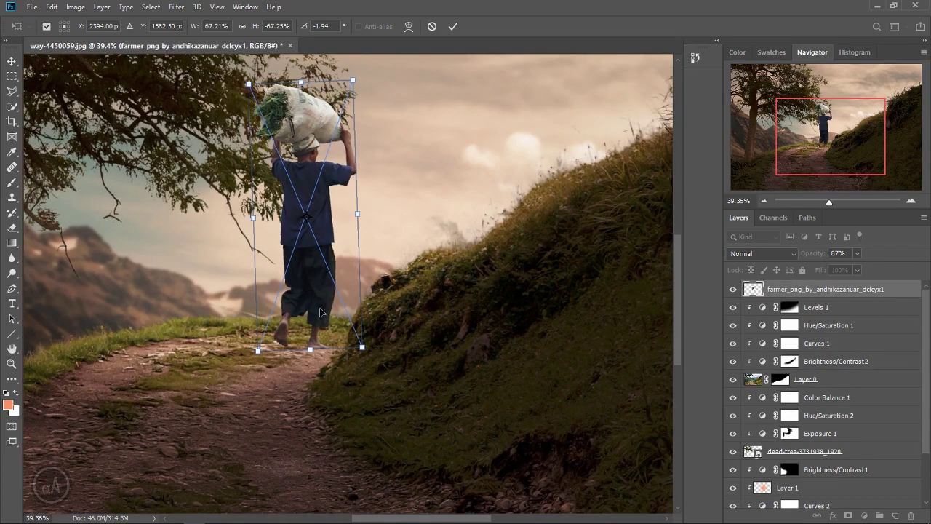
scroll(320, 312, "down", 2)
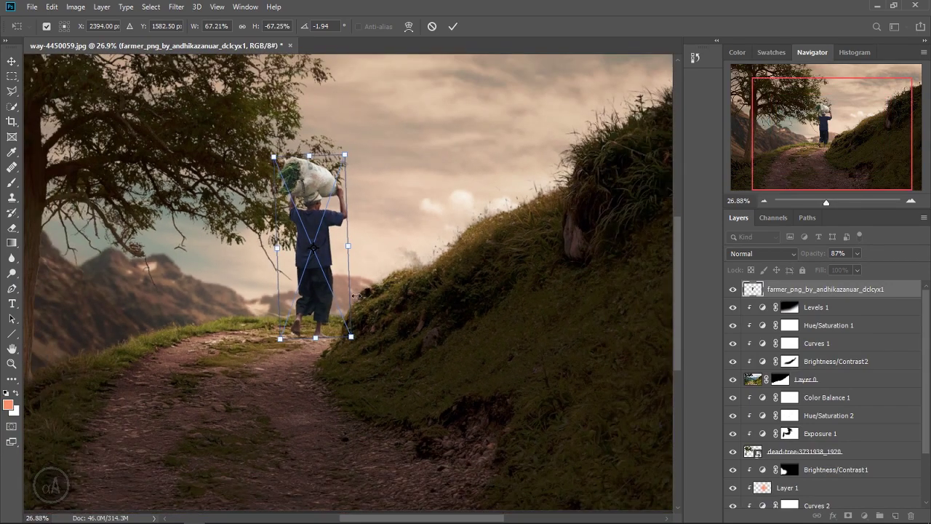
mouse_move(362, 346)
left_mouse_down()
mouse_move(354, 333)
mouse_move(363, 311)
left_mouse_up()
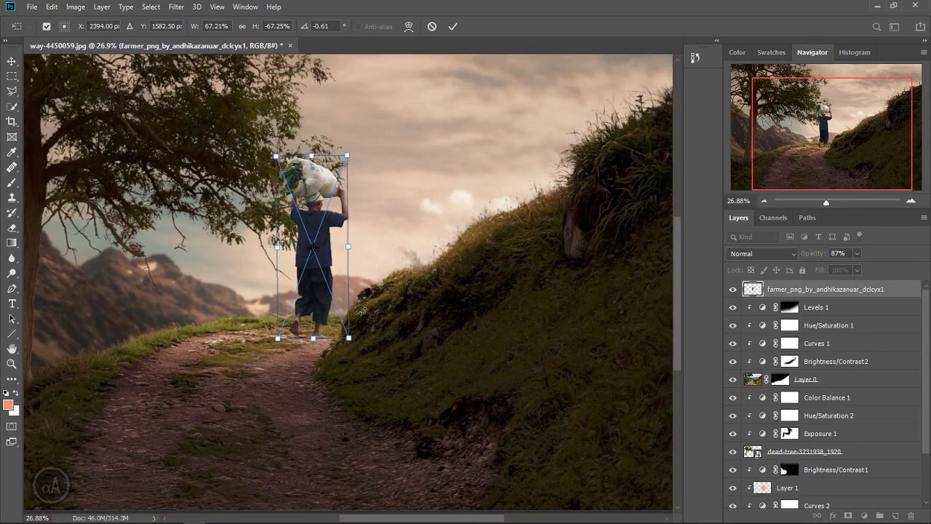
scroll(345, 262, "down", 2)
left_click_drag(366, 216, 363, 218)
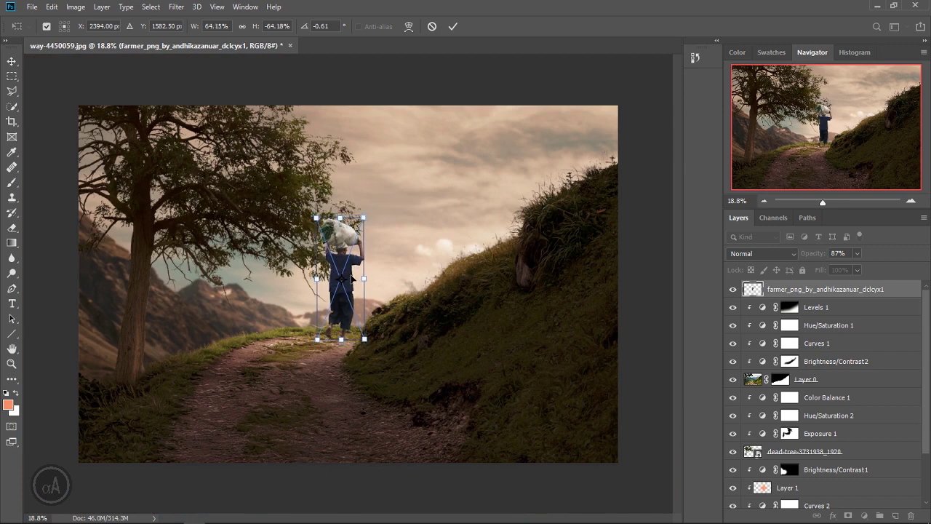
left_click_drag(352, 276, 352, 278)
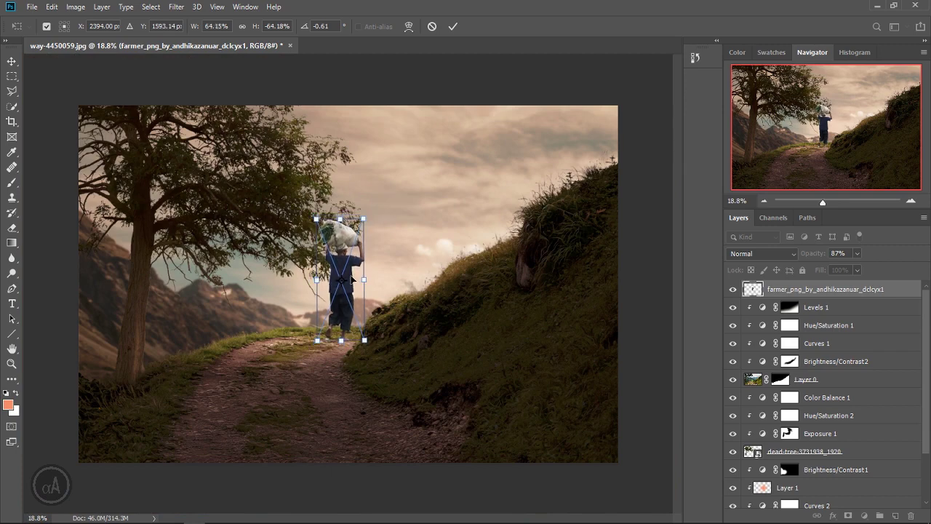
left_click(452, 27)
Step: Inspect the farmer up close, then rename his layer to 'subject'
key("b")
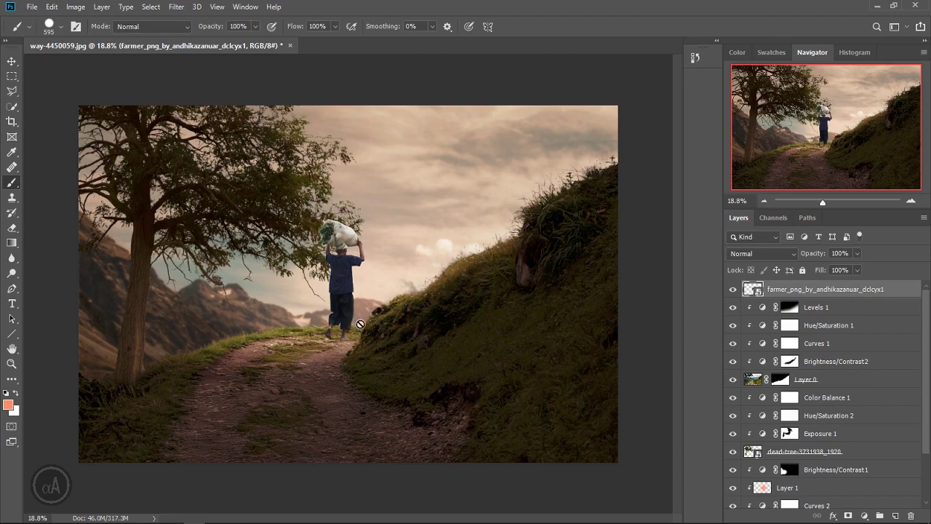
scroll(360, 323, "down", 1)
mouse_move(337, 294)
left_mouse_down()
mouse_move(377, 368)
mouse_move(349, 280)
left_mouse_up()
key("z")
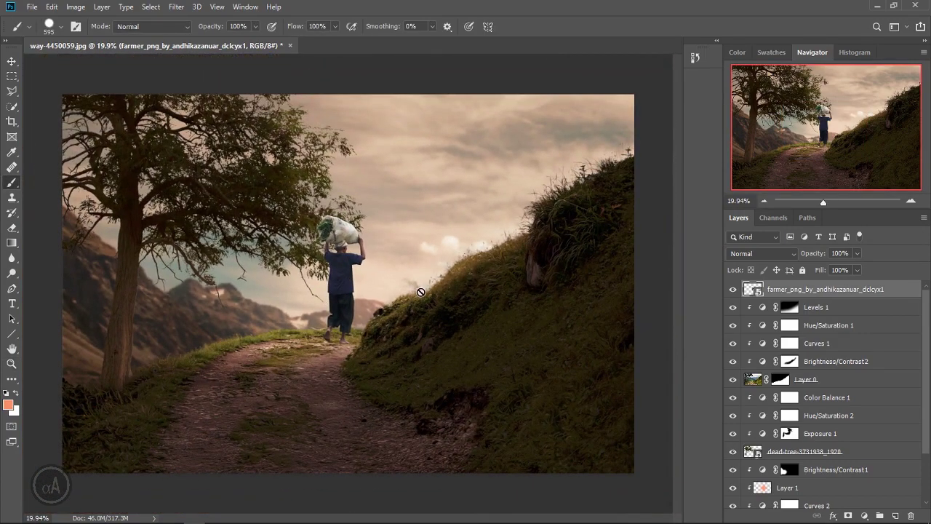
double_click(790, 290)
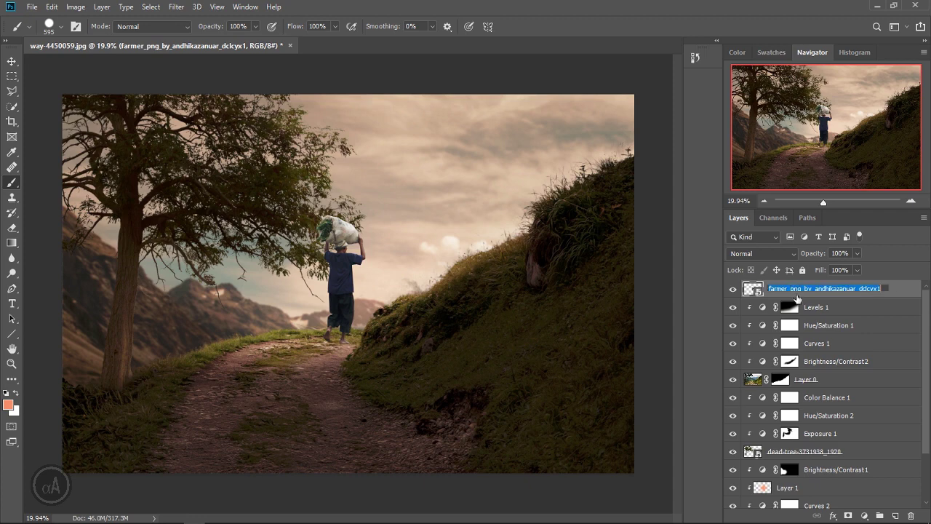
type("subject")
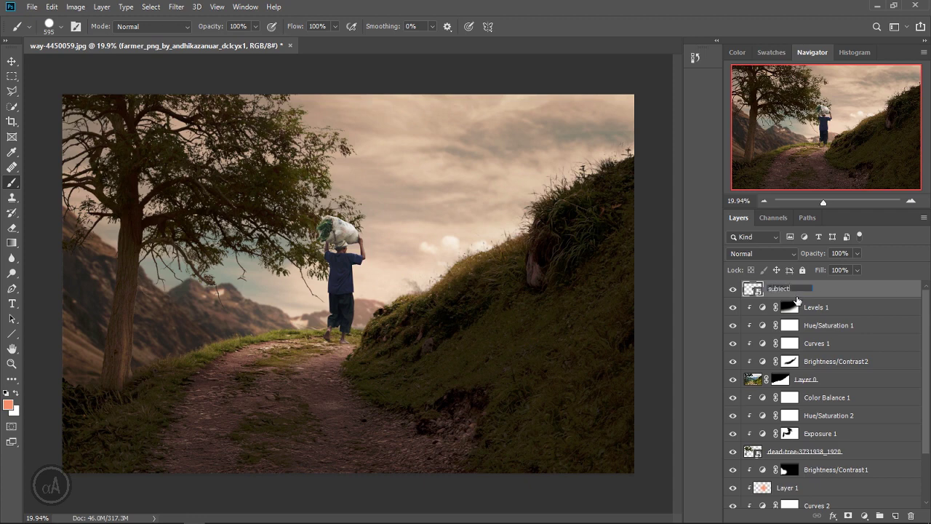
key("Return")
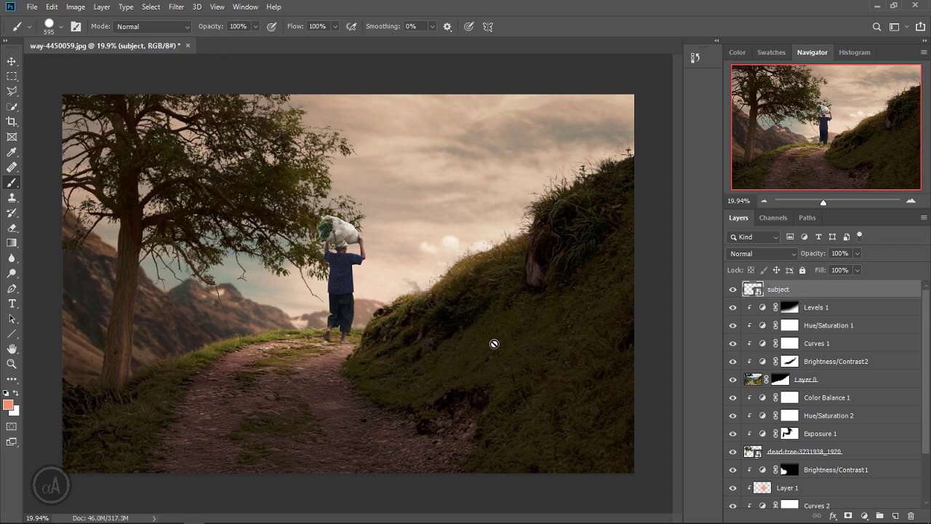
left_click(864, 516)
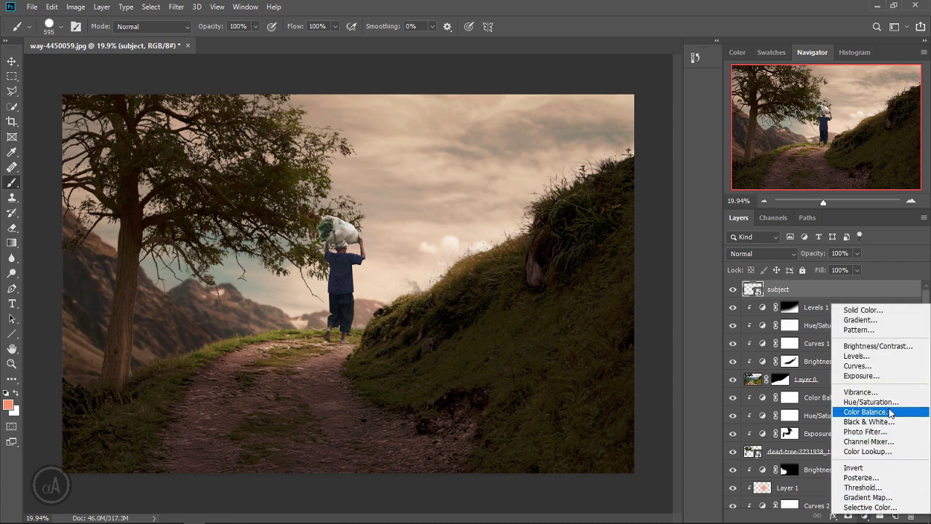
Step: Add a Brightness/Contrast adjustment clipped to subject with brightness -120 and contrast -50
left_click(873, 346)
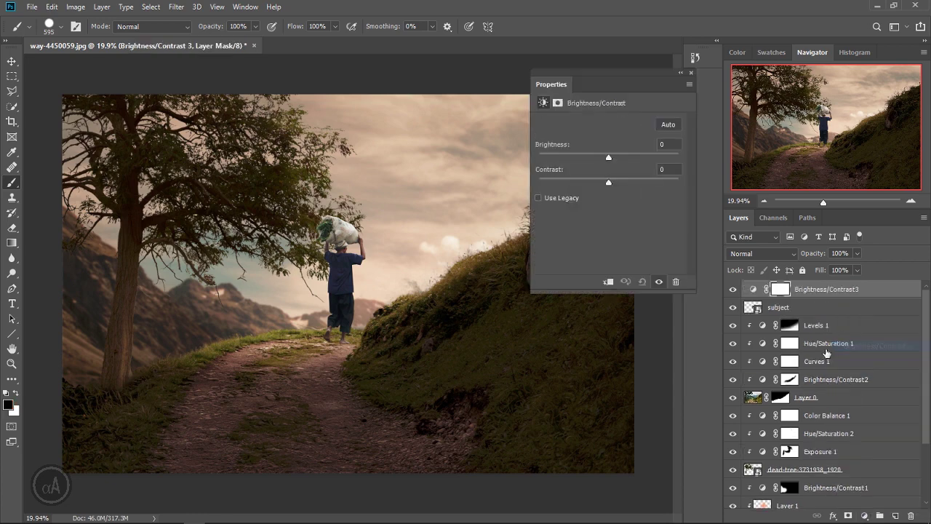
left_click(606, 282)
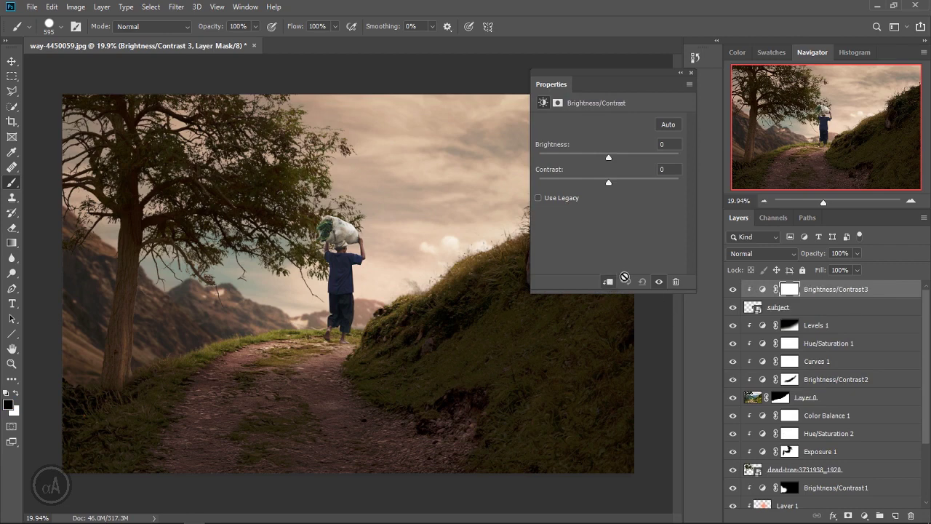
left_click_drag(608, 158, 553, 160)
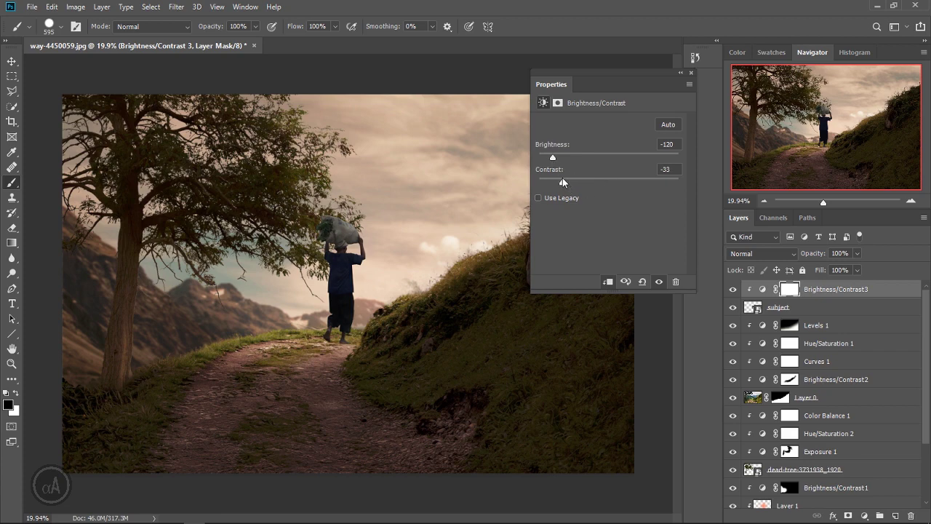
left_click_drag(563, 178, 550, 177)
left_click(691, 73)
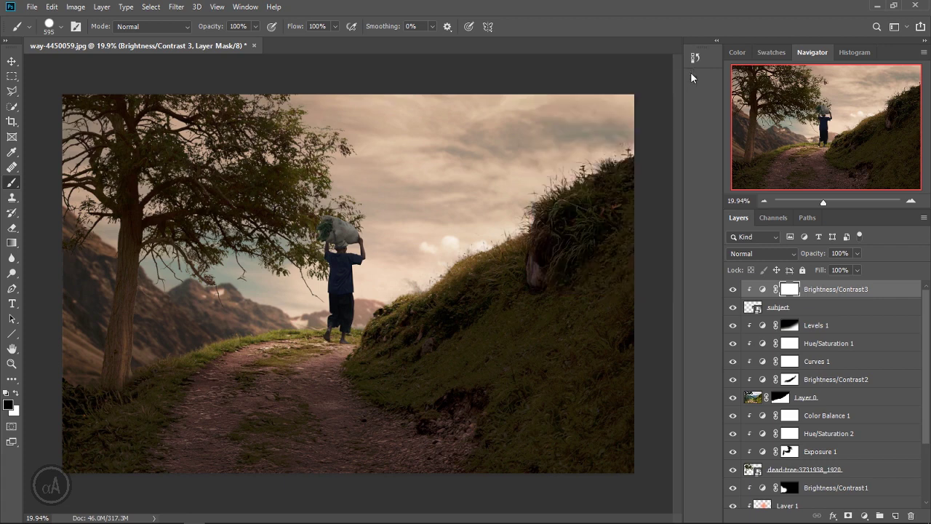
Step: Toggle the new adjustment to compare the farmer with and without darkening
left_click(732, 291)
scroll(420, 284, "up", 1)
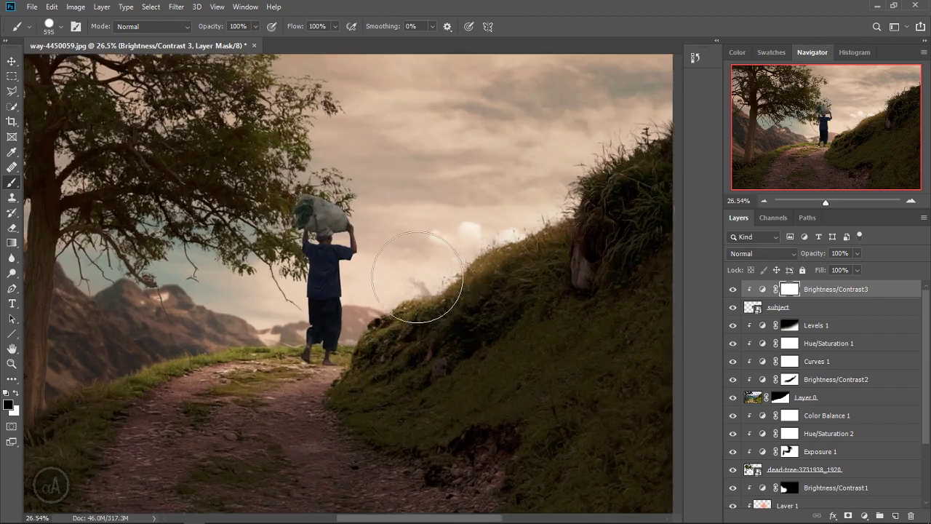
scroll(371, 266, "up", 2)
scroll(320, 247, "up", 2)
scroll(364, 287, "down", 4)
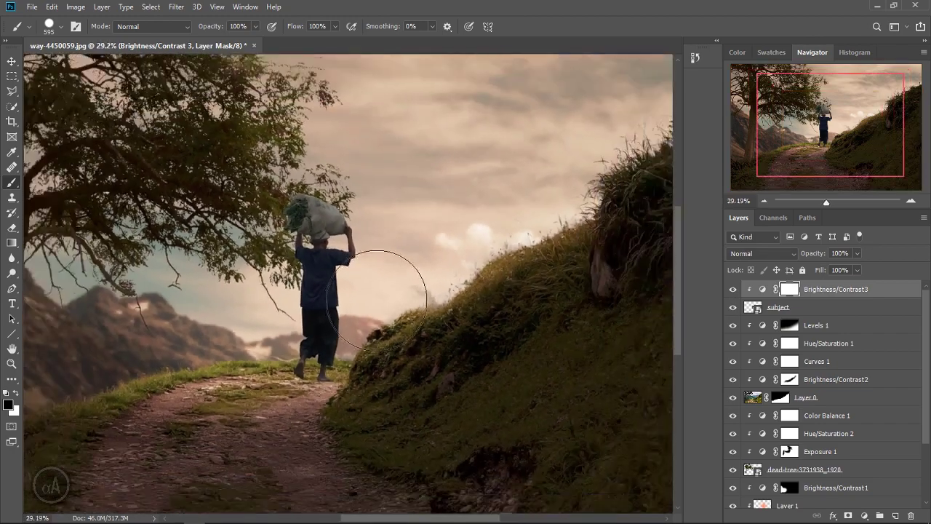
scroll(377, 298, "down", 3)
scroll(391, 312, "down", 2)
key("z")
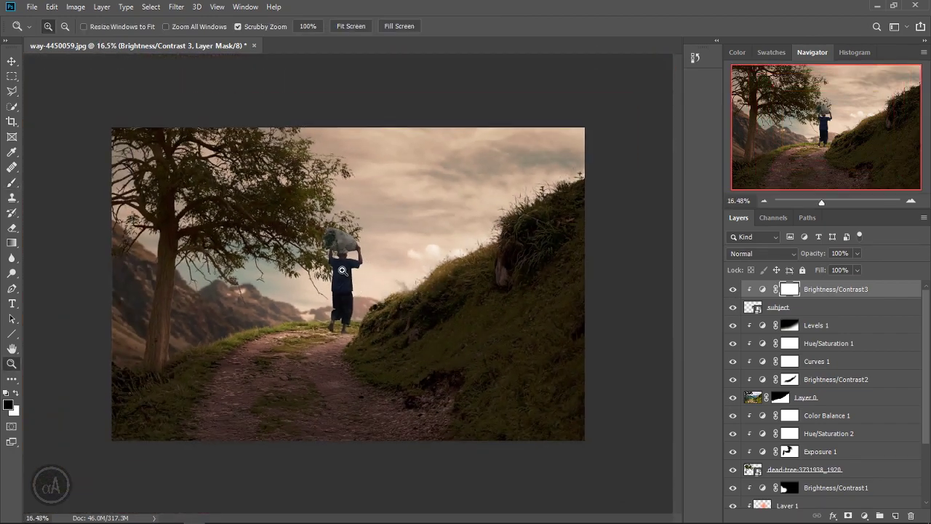
scroll(342, 271, "up", 1)
key("b")
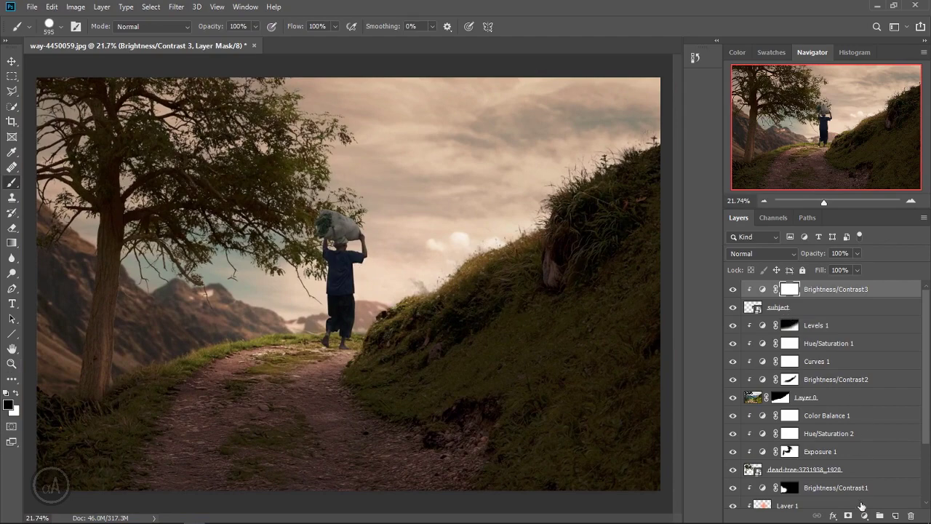
Step: Add a Curves adjustment clipped to the farmer, lift its shadows and bend the Red curve up
left_click(865, 515)
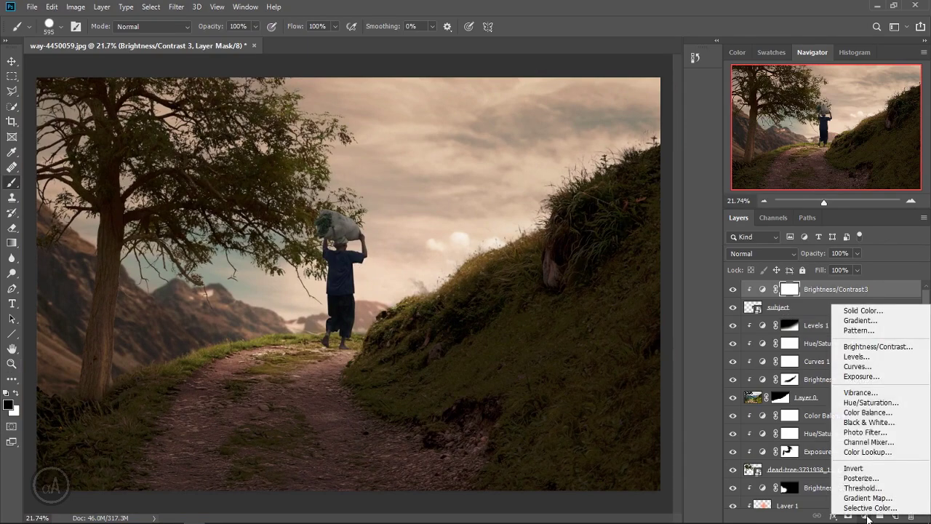
left_click(855, 366)
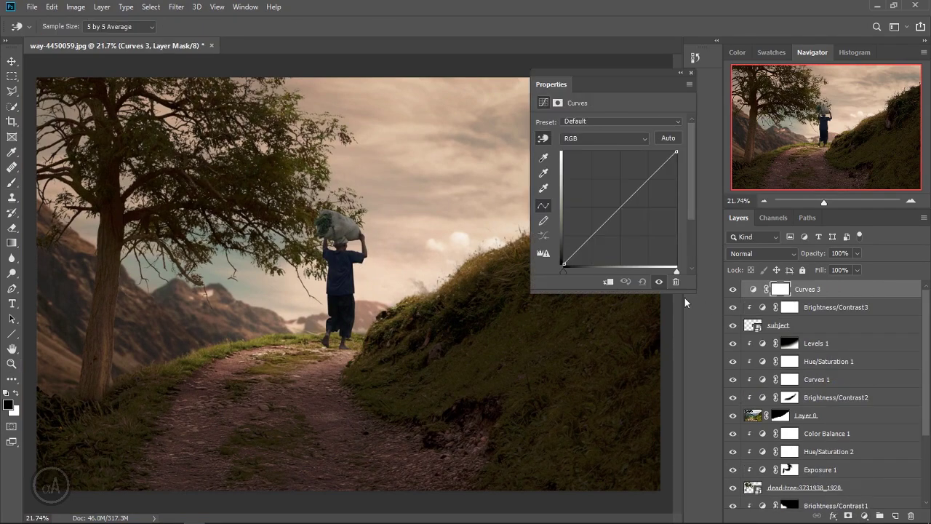
left_click(610, 283)
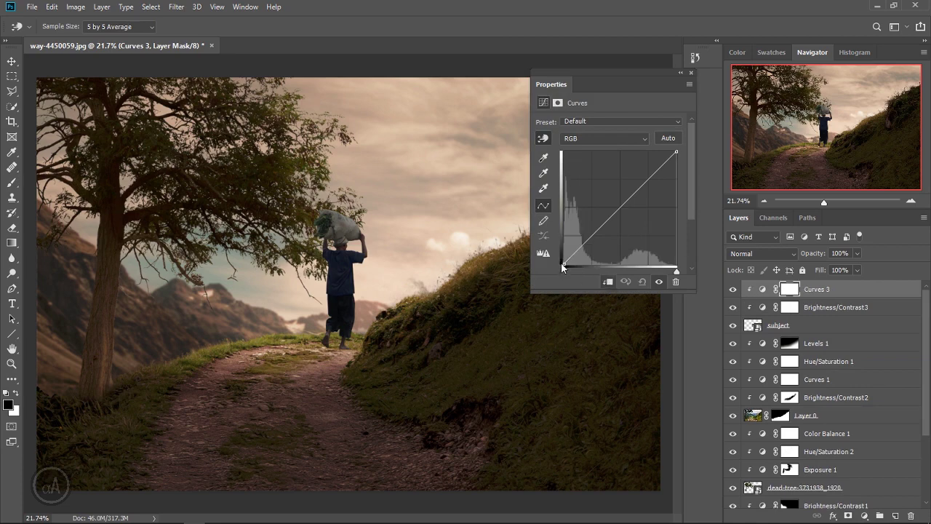
left_click_drag(564, 264, 561, 262)
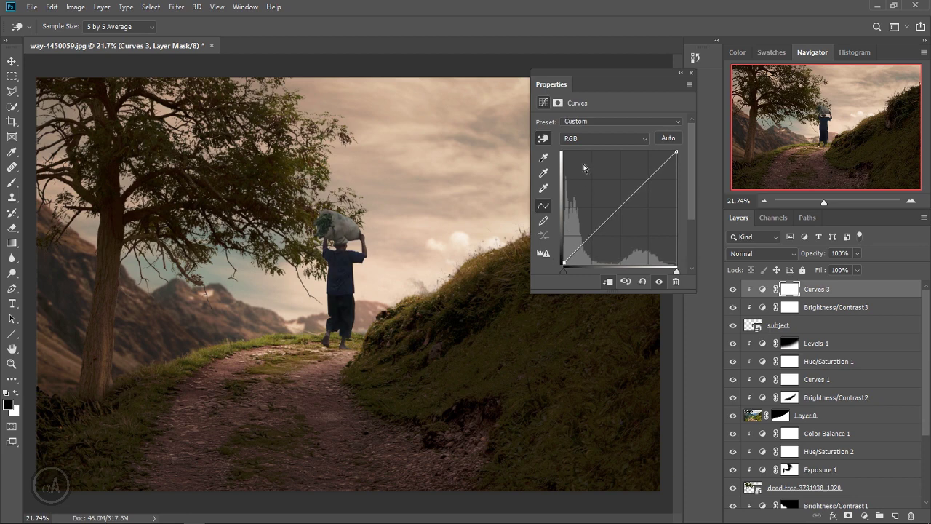
left_click(586, 139)
left_click(587, 161)
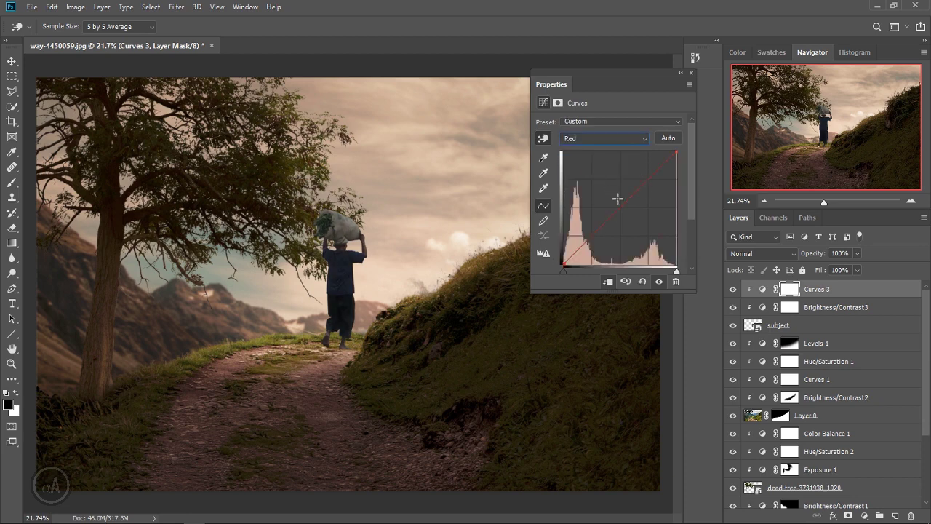
left_click_drag(616, 208, 617, 204)
Step: Add and nudge midpoints on the Blue and Green curves to warm the farmer
left_click(589, 142)
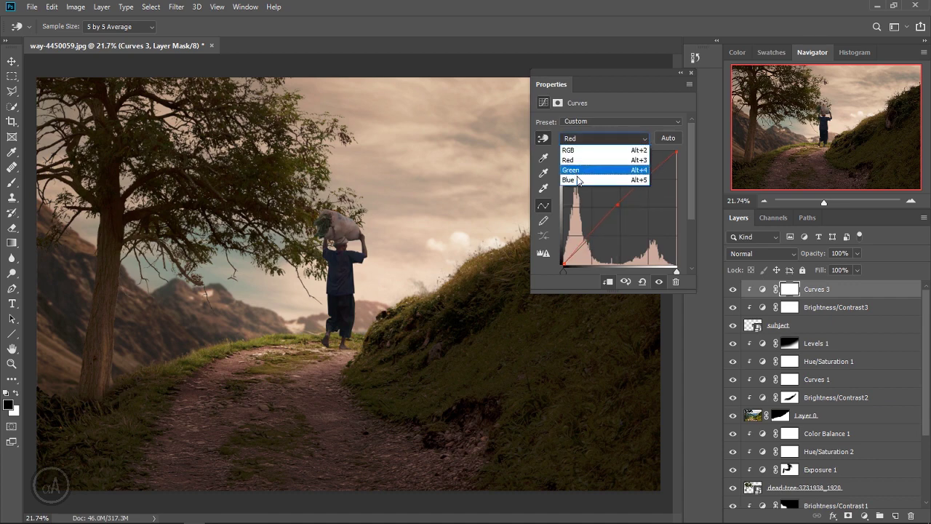
left_click(581, 182)
left_click_drag(623, 208, 624, 210)
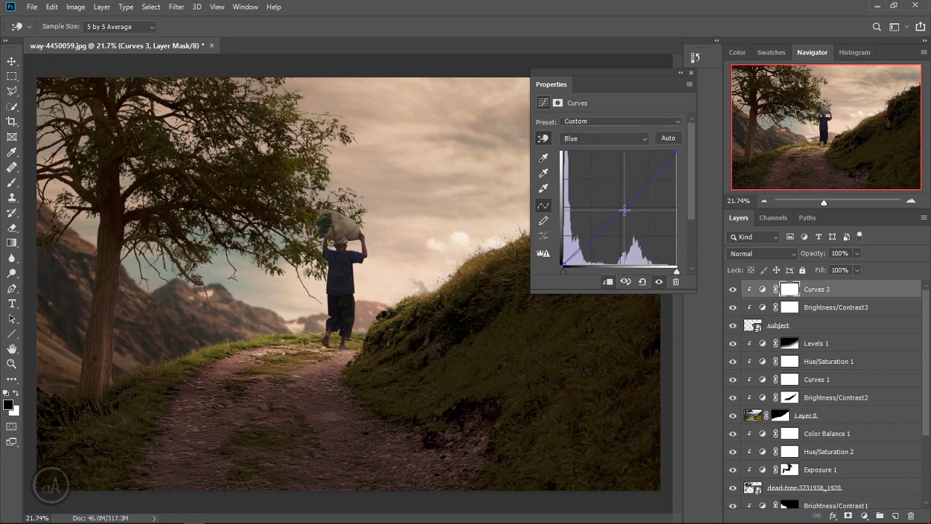
left_click_drag(624, 210, 623, 206)
left_click(585, 142)
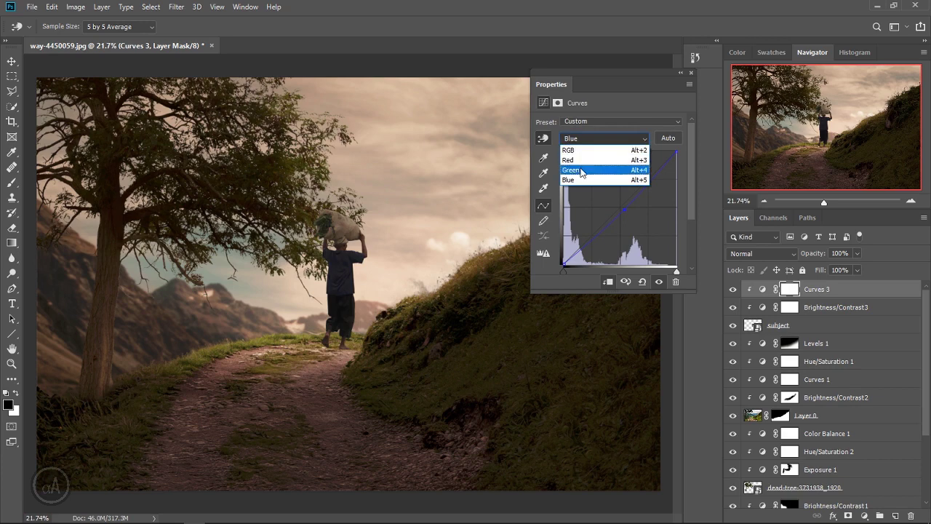
left_click(582, 167)
left_click(625, 208)
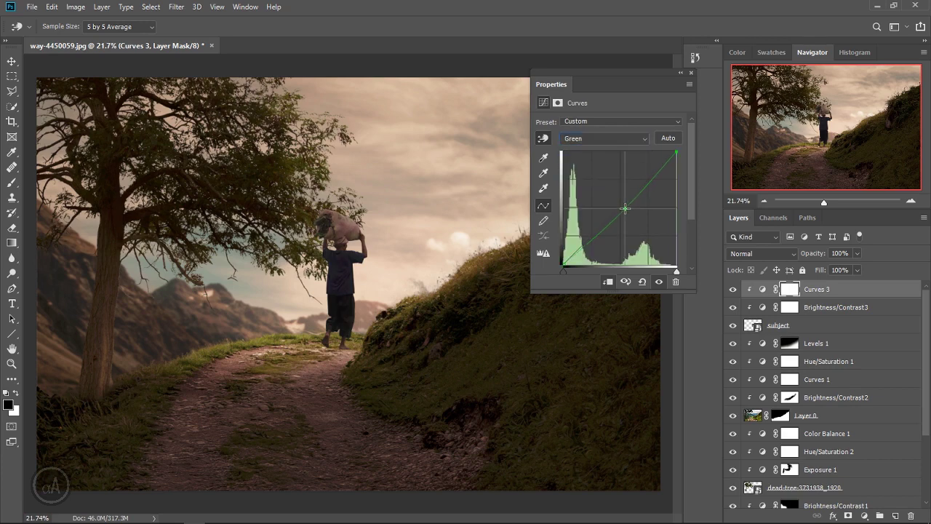
left_click_drag(623, 208, 623, 208)
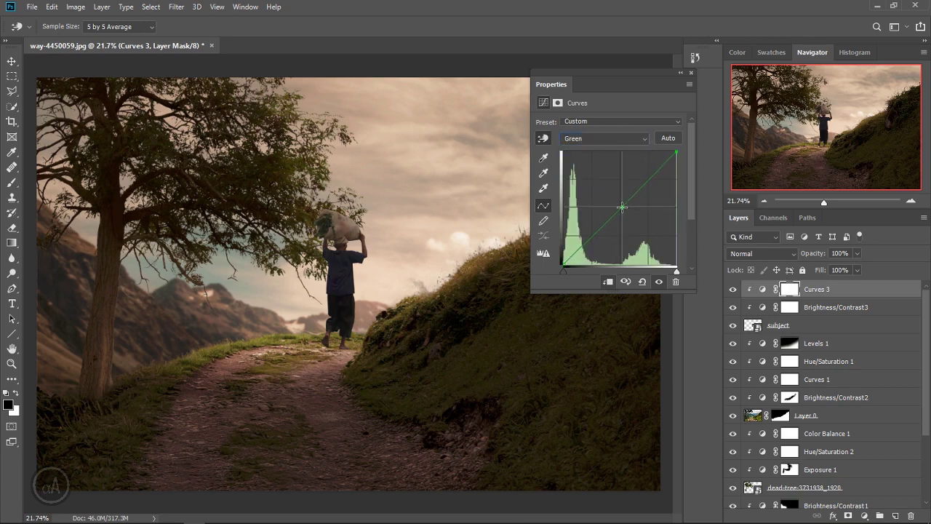
left_click(690, 74)
Step: Zoom in on the walking farmer to inspect the curves grading
left_click_drag(349, 280, 408, 280)
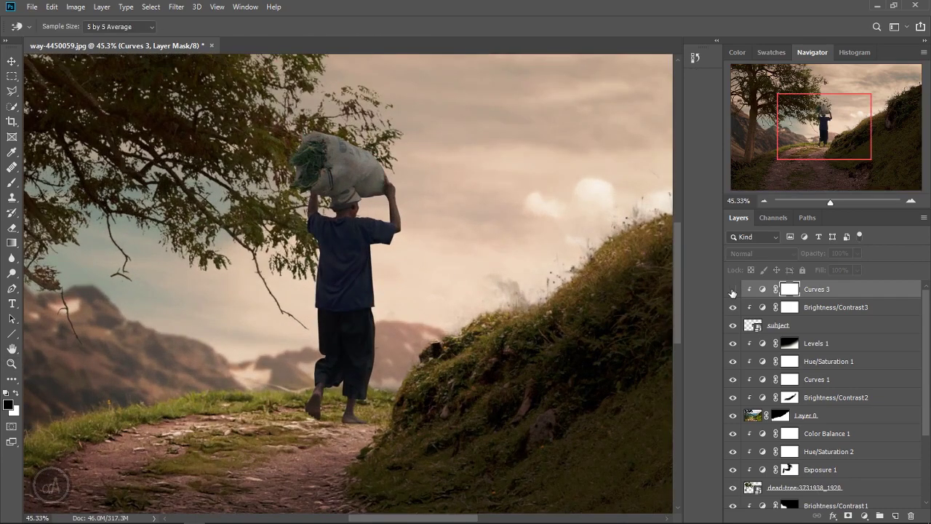
scroll(498, 332, "down", 1)
scroll(494, 336, "down", 1)
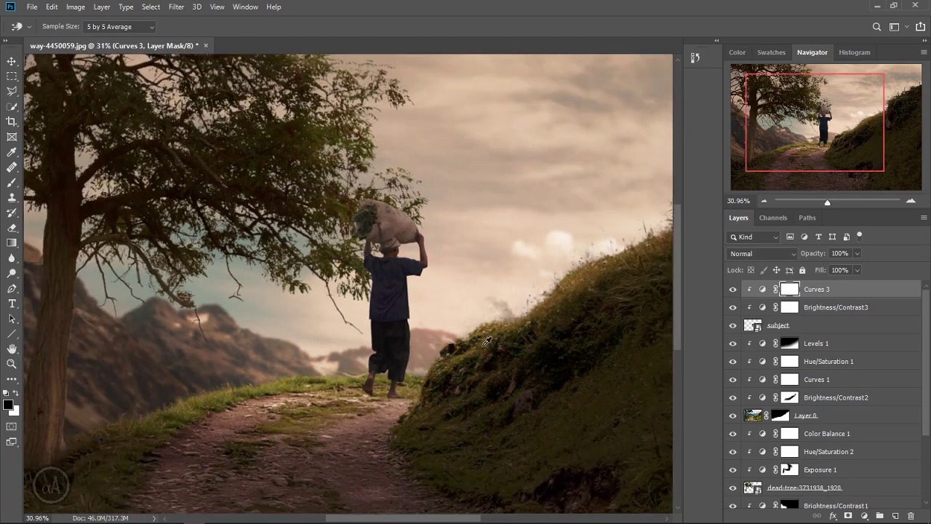
scroll(488, 342, "down", 1)
scroll(433, 333, "down", 1)
scroll(433, 333, "up", 1)
scroll(429, 338, "up", 1)
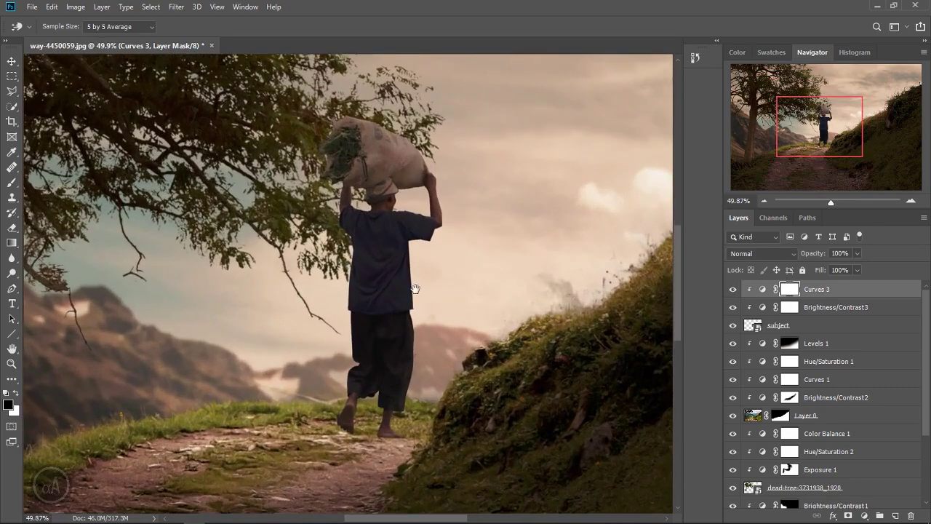
scroll(378, 354, "up", 2)
scroll(404, 311, "down", 2)
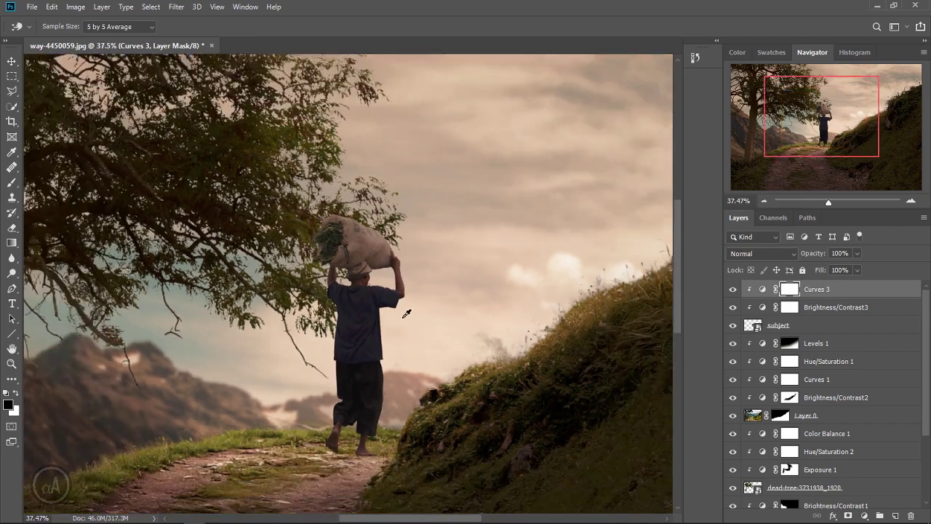
scroll(406, 318, "down", 2)
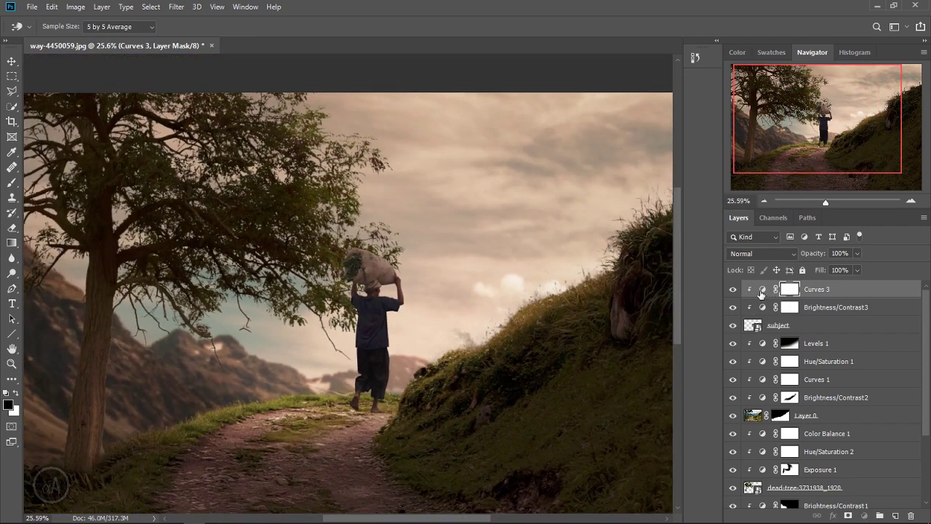
Step: Reopen Curves 3 and fine-tune the Red curve around its midpoint
double_click(761, 291)
left_click(593, 138)
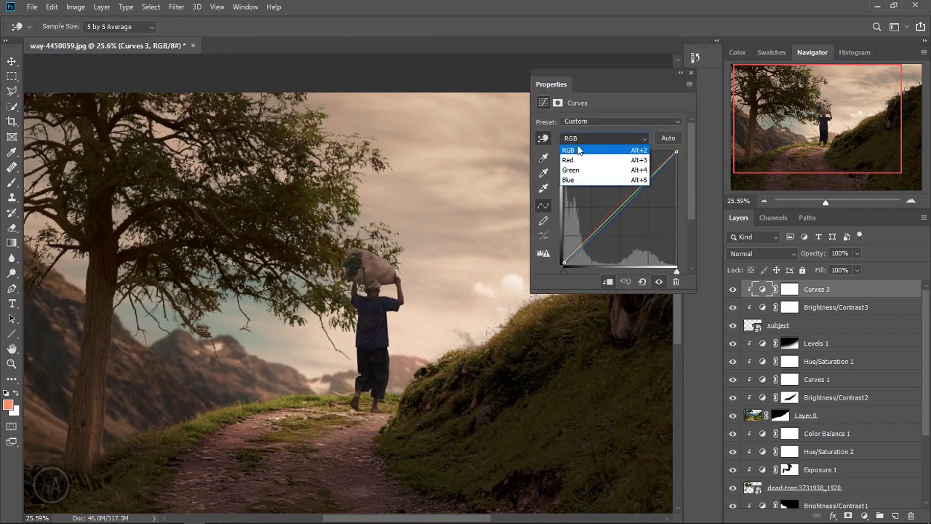
left_click(572, 155)
left_click(578, 138)
left_click(575, 167)
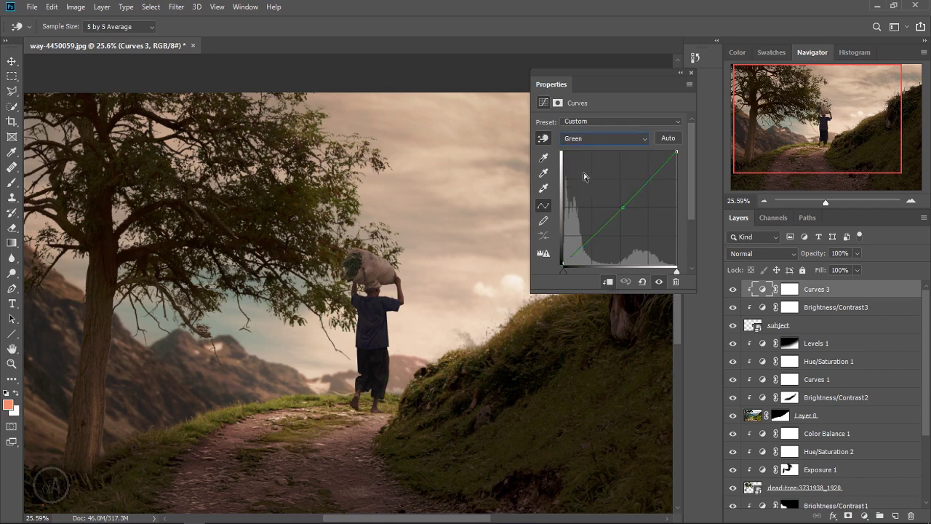
left_click(593, 139)
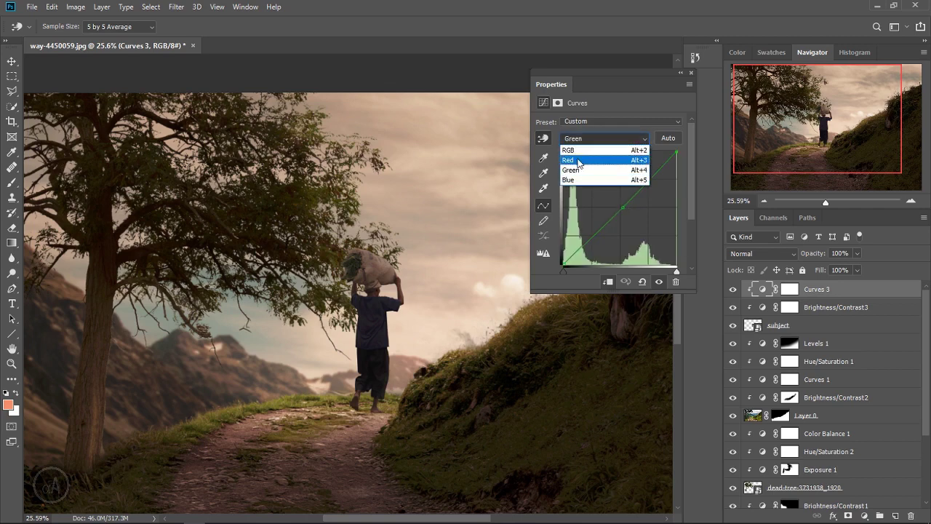
left_click(582, 162)
left_click(618, 206)
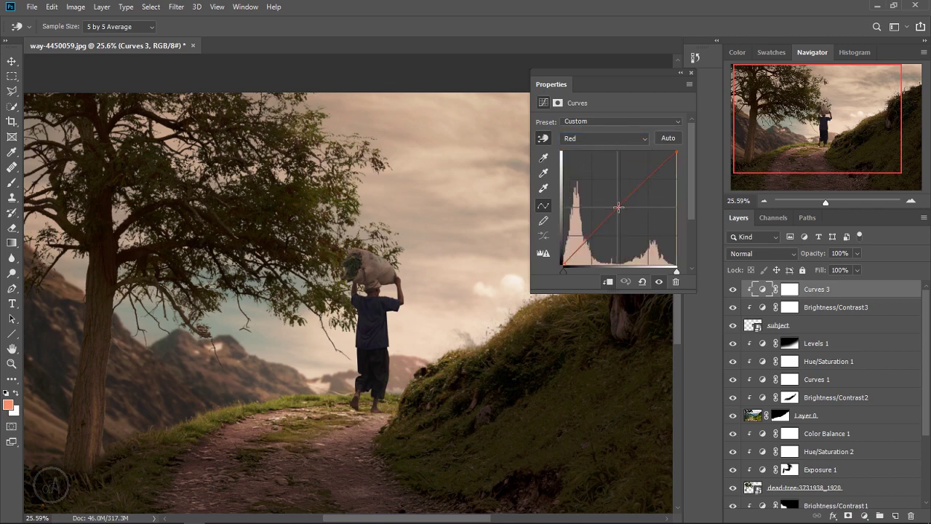
left_click_drag(617, 206, 618, 211)
left_click(690, 73)
Step: Target the Brightness/Contrast 3 mask and set up a roughly 101 px brush near the sack
left_click(790, 307)
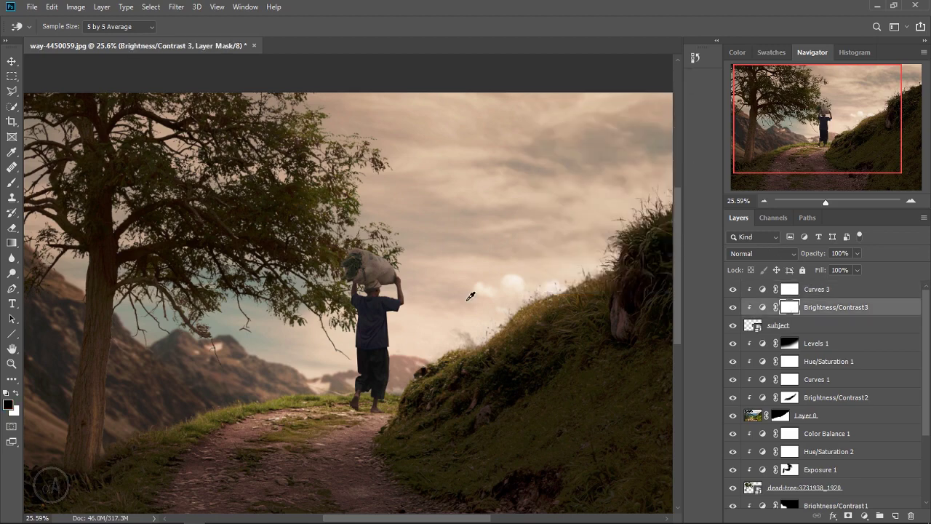
key("z")
left_click_drag(393, 283, 409, 281)
key("i")
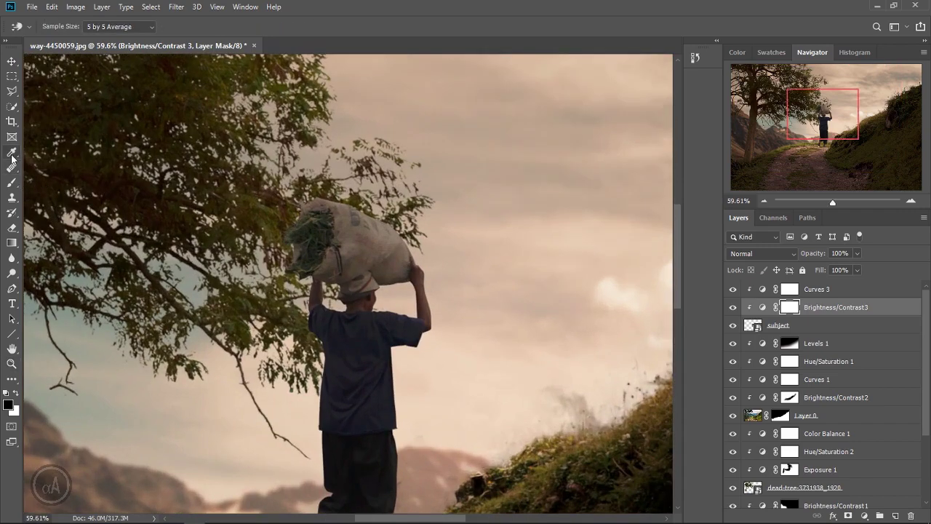
left_click(12, 183)
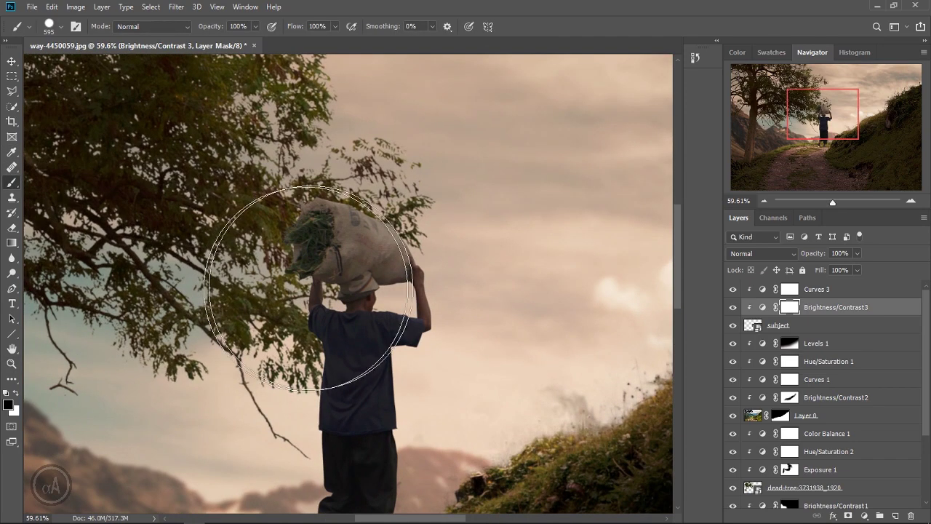
mouse_move(459, 260)
left_mouse_down()
mouse_move(439, 270)
mouse_move(389, 271)
left_mouse_up()
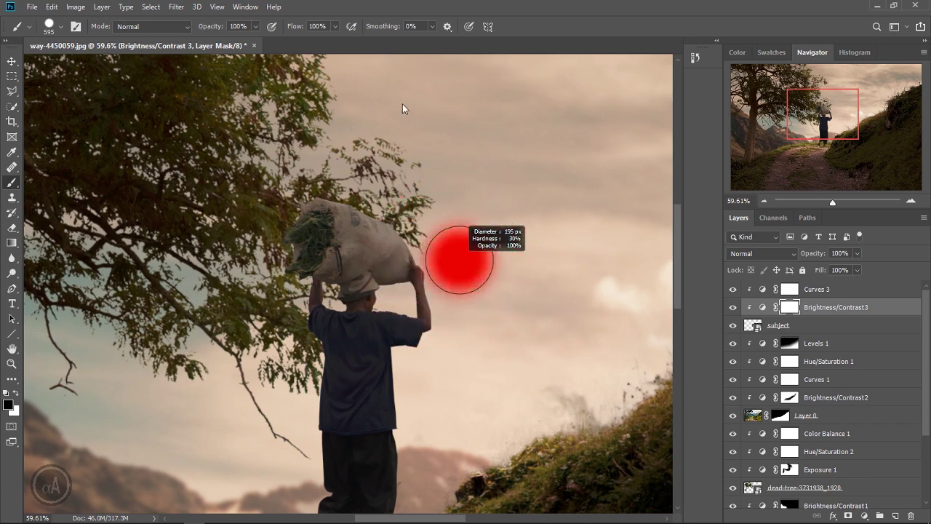
left_click_drag(444, 230, 425, 233)
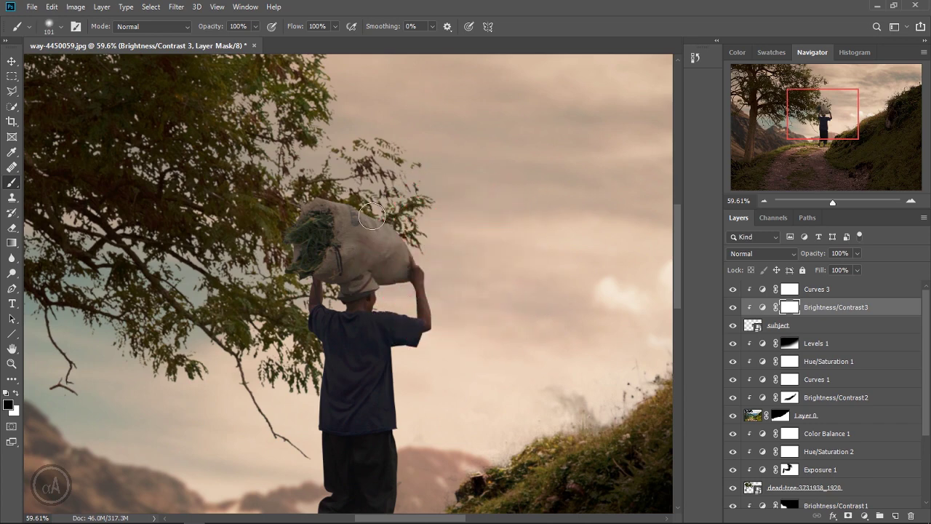
Step: Gently paint the sack lighter on the mask at 78% brush opacity
left_click_drag(359, 207, 411, 242)
key("ctrl+z")
left_click_drag(216, 33, 201, 32)
left_click_drag(378, 218, 411, 233)
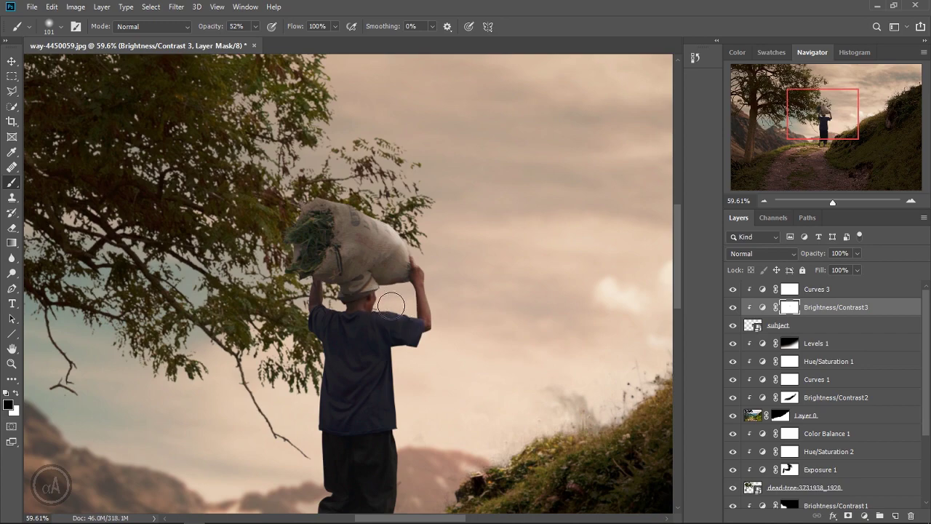
Step: Zoom in on the farmer's shoulders and toggle Brightness/Contrast 3 to compare
left_click_drag(392, 305, 410, 304)
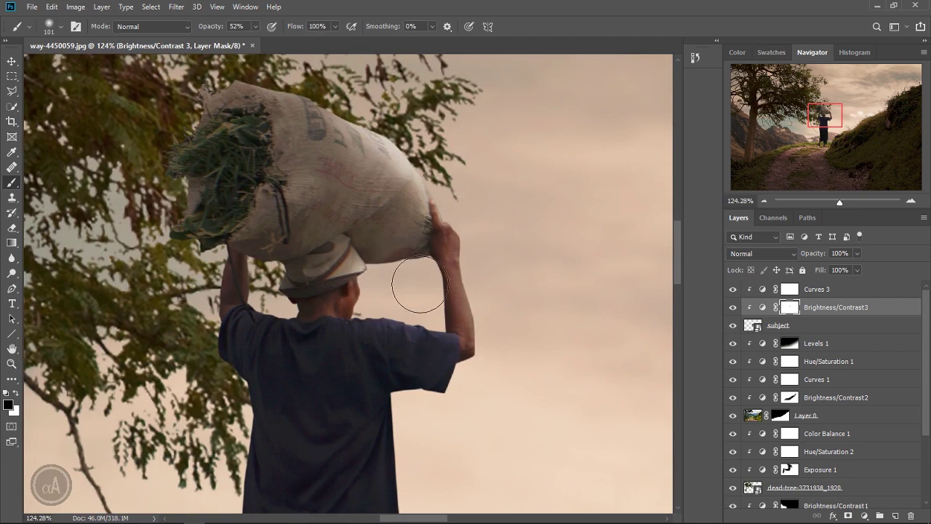
scroll(472, 305, "down", 3)
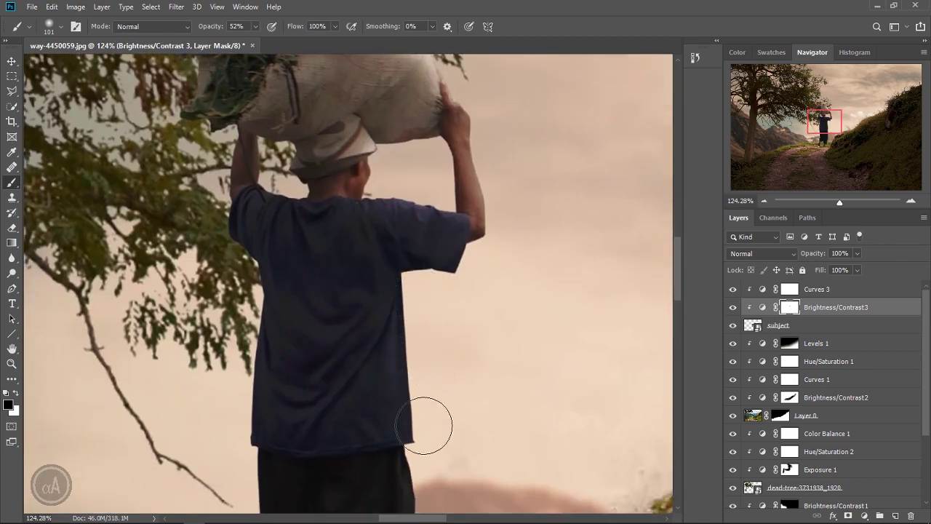
left_click(733, 306)
scroll(444, 313, "down", 2)
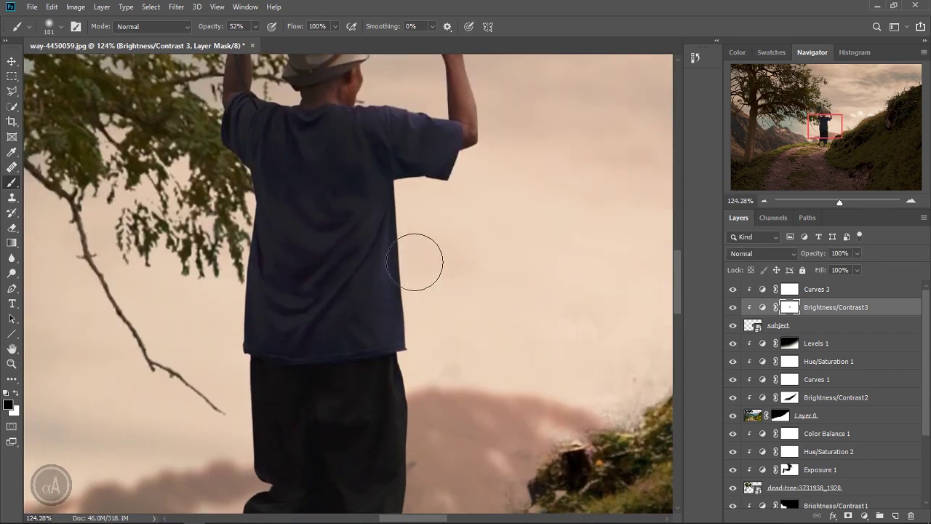
scroll(415, 406, "down", 3)
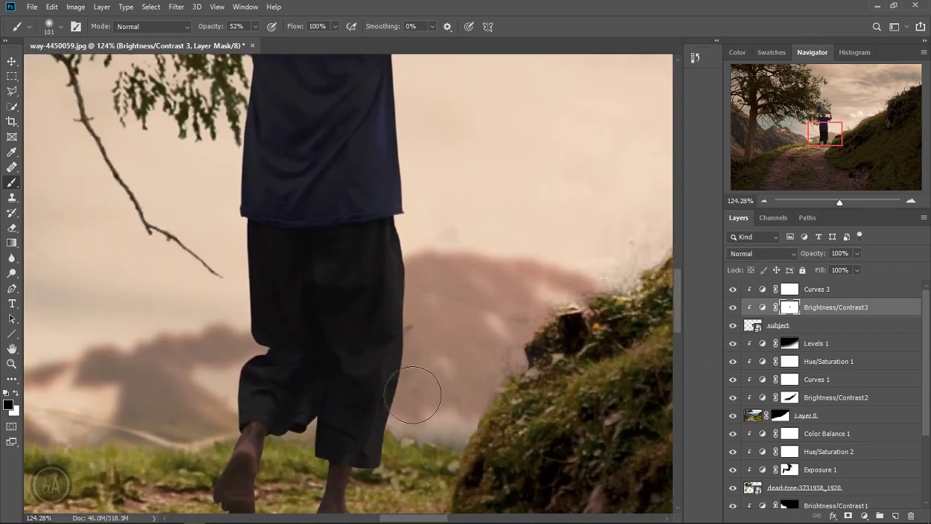
scroll(392, 422, "down", 2)
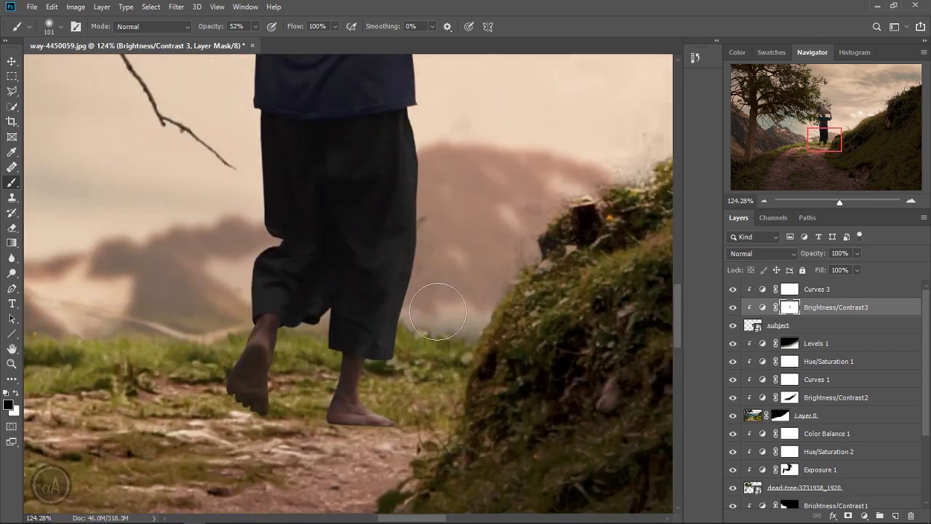
scroll(437, 312, "up", 5)
scroll(416, 357, "up", 4)
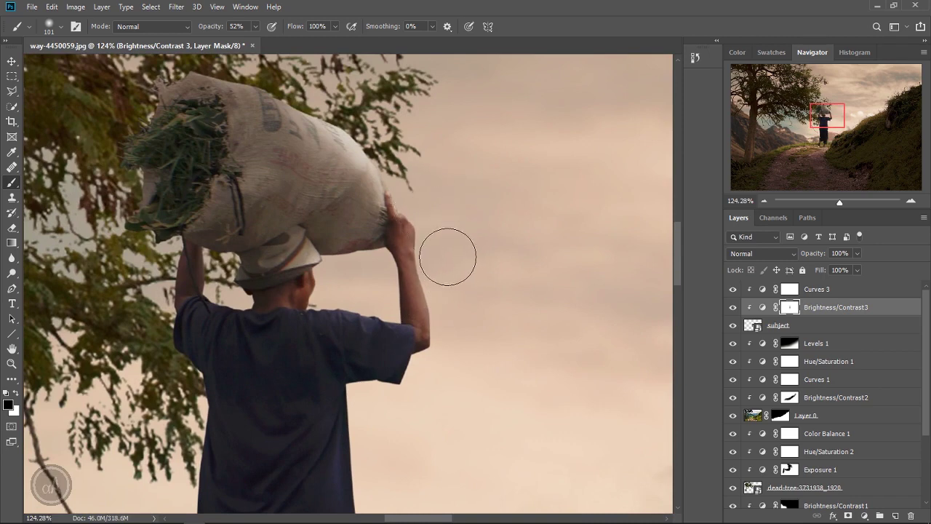
Step: With a 40 px brush, paint out the darkening along the sack's top edge
left_click_drag(240, 294, 211, 293)
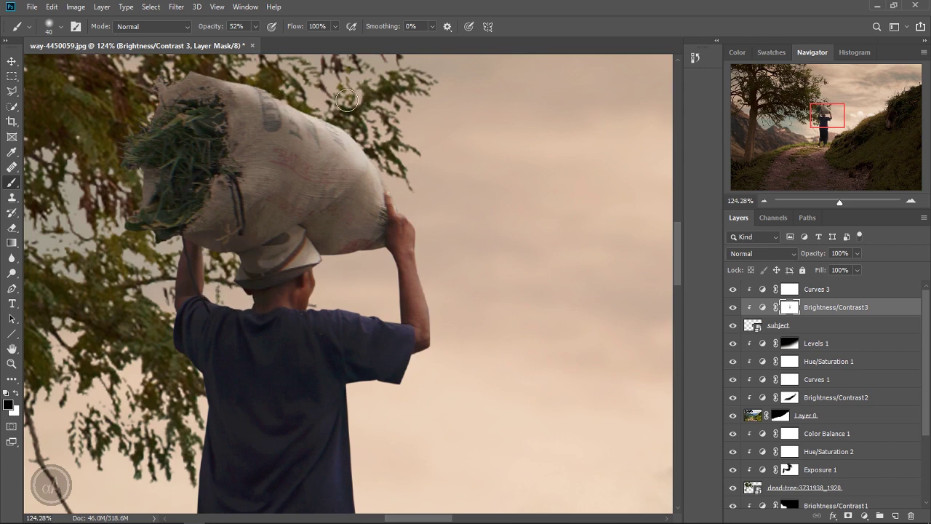
scroll(304, 117, "down", 1)
left_click_drag(239, 96, 314, 105)
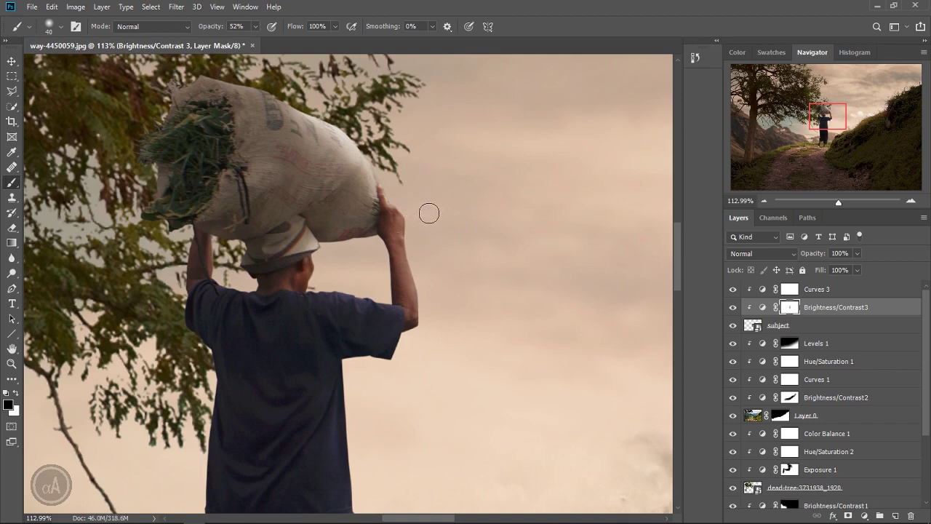
key("z")
scroll(420, 328, "down", 2)
scroll(419, 225, "down", 2)
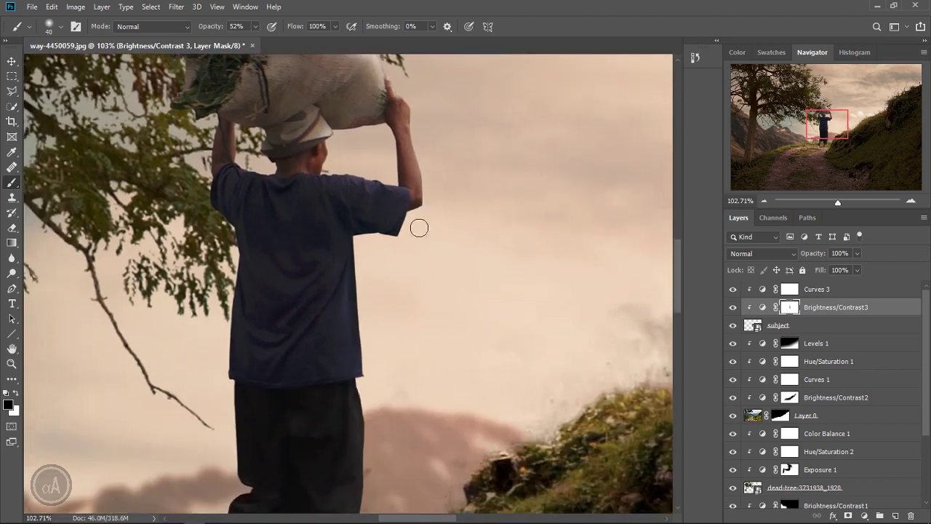
scroll(435, 264, "down", 2)
scroll(457, 311, "down", 2)
scroll(457, 310, "down", 3)
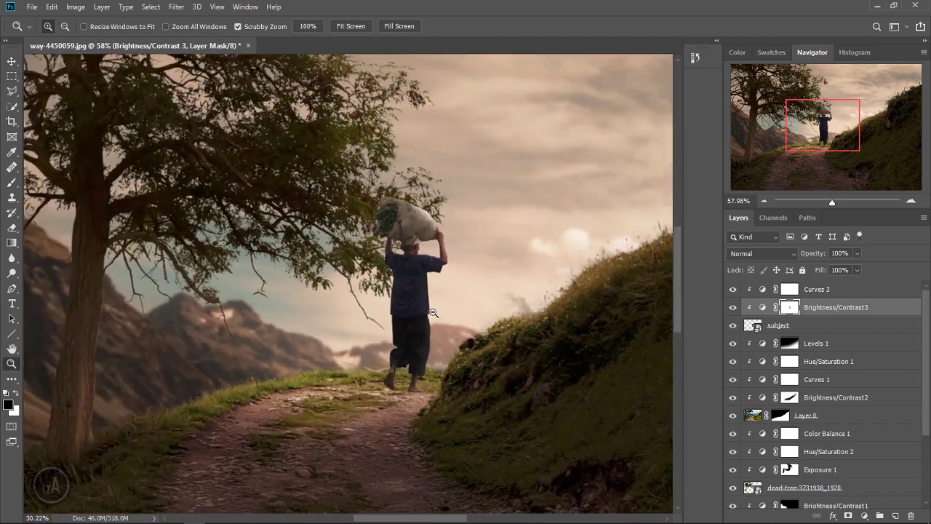
key("b")
scroll(432, 309, "up", 1)
scroll(432, 309, "up", 1)
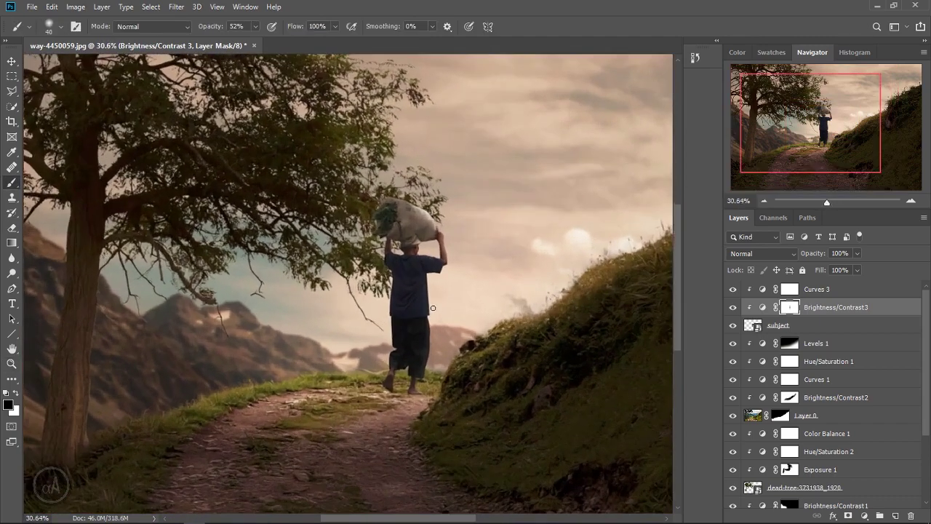
scroll(432, 307, "up", 1)
scroll(432, 304, "up", 1)
scroll(429, 328, "up", 1)
scroll(422, 323, "up", 1)
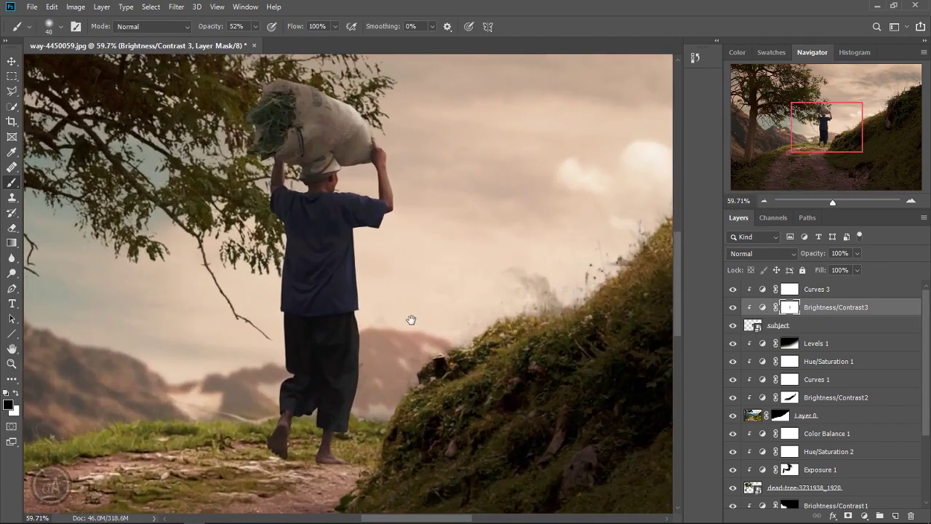
scroll(410, 313, "up", 1)
scroll(412, 303, "up", 1)
scroll(411, 304, "down", 1)
scroll(410, 305, "down", 1)
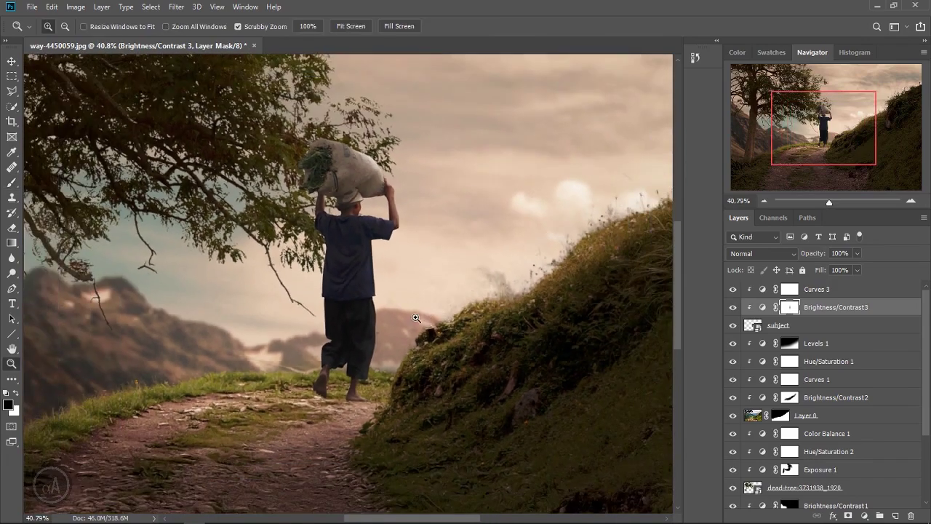
scroll(408, 300, "down", 1)
scroll(402, 295, "down", 1)
scroll(400, 293, "down", 1)
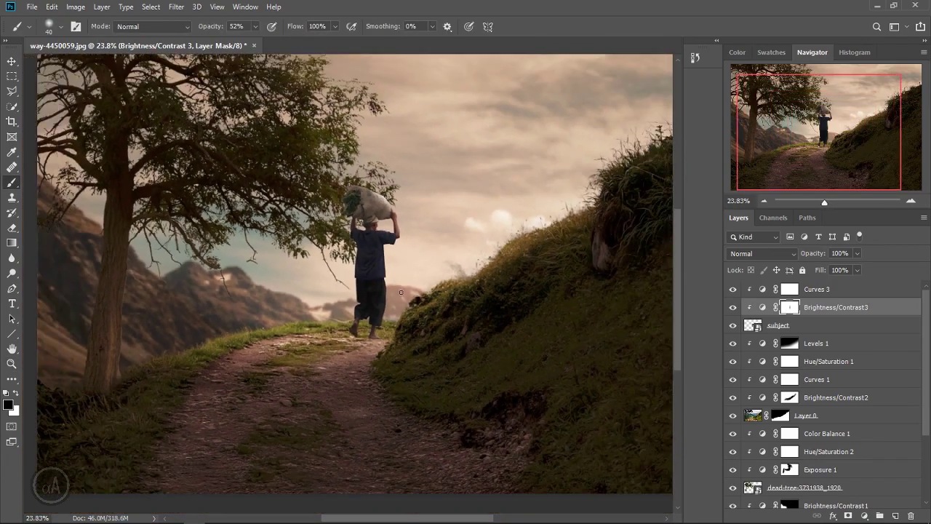
scroll(398, 297, "down", 1)
scroll(395, 300, "down", 1)
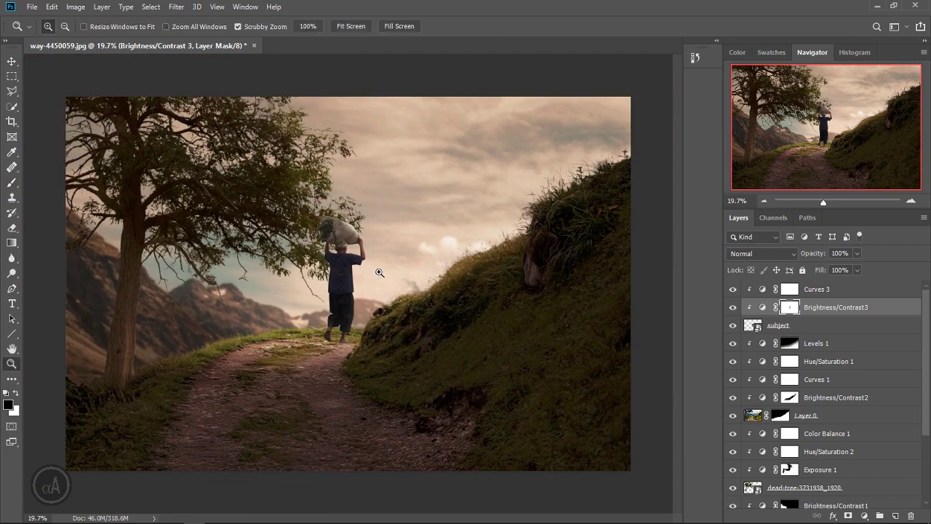
left_click_drag(379, 272, 389, 268)
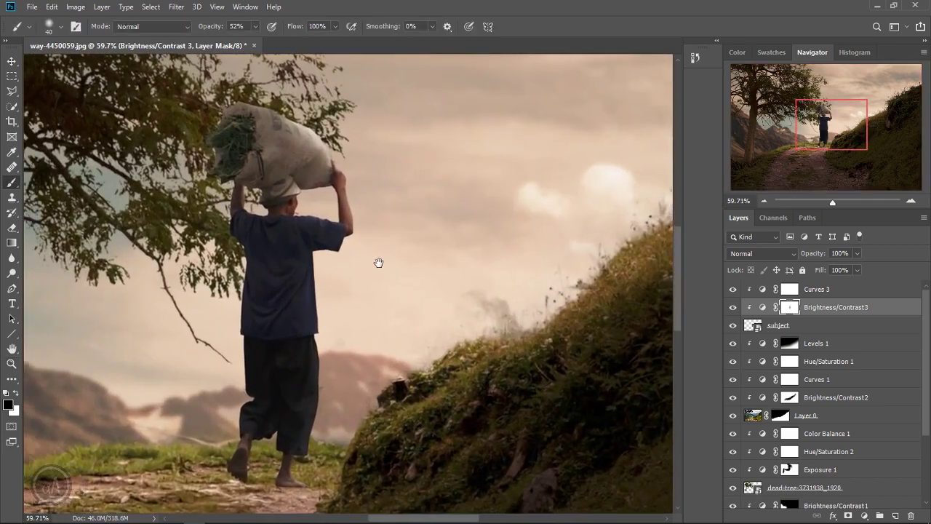
scroll(467, 279, "down", 1)
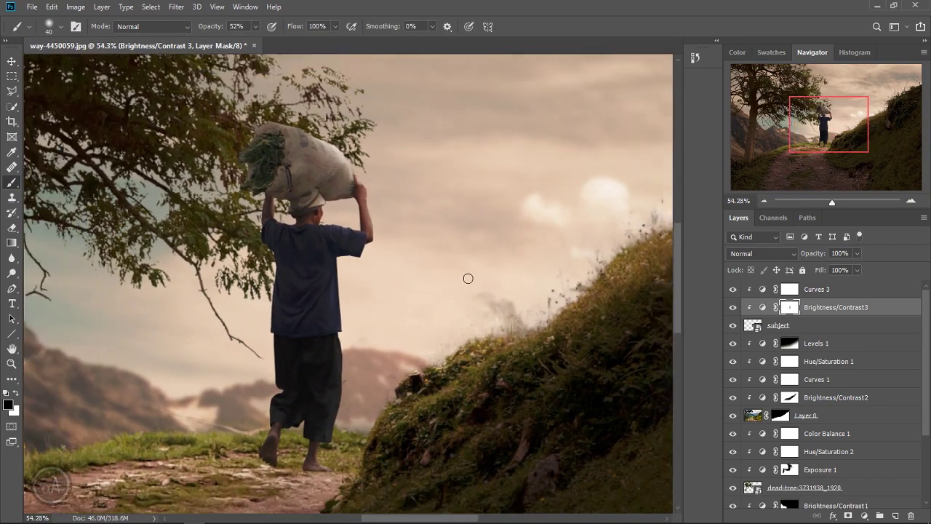
scroll(482, 288, "down", 1)
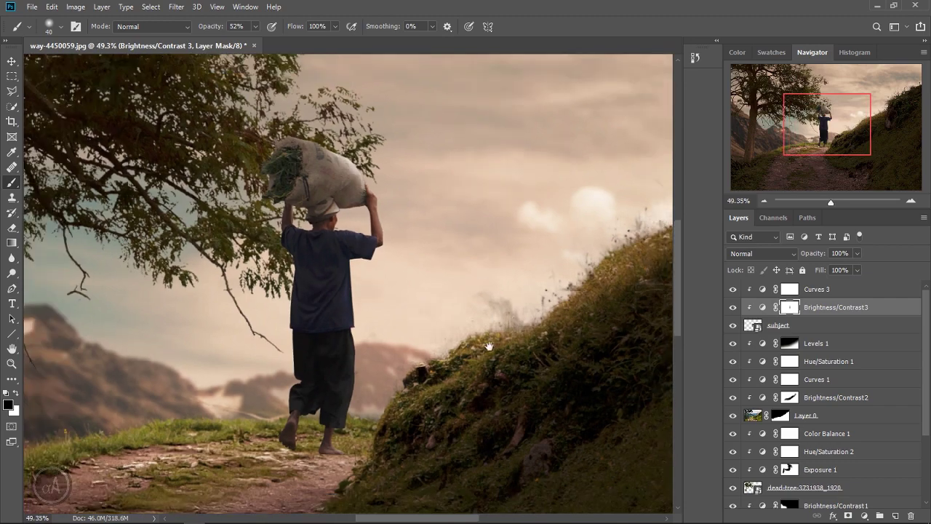
mouse_move(489, 346)
left_mouse_down()
mouse_move(486, 327)
mouse_move(492, 335)
mouse_move(479, 350)
left_mouse_up()
scroll(496, 326, "down", 1)
key("z")
key("b")
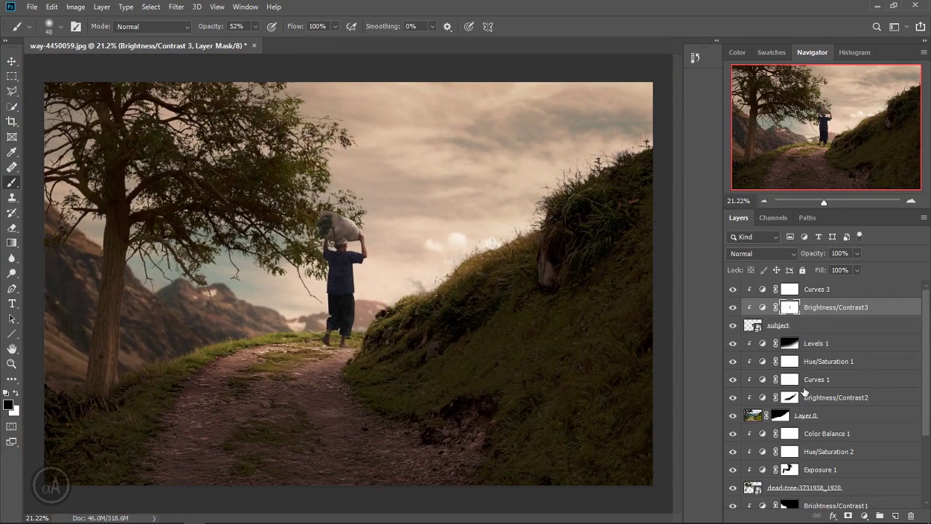
key("z")
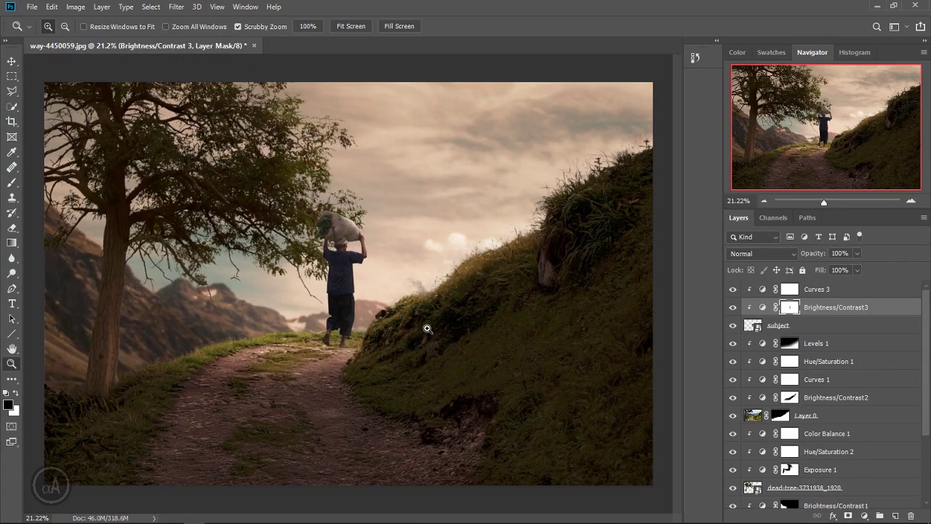
left_click_drag(426, 326, 407, 388)
key("b")
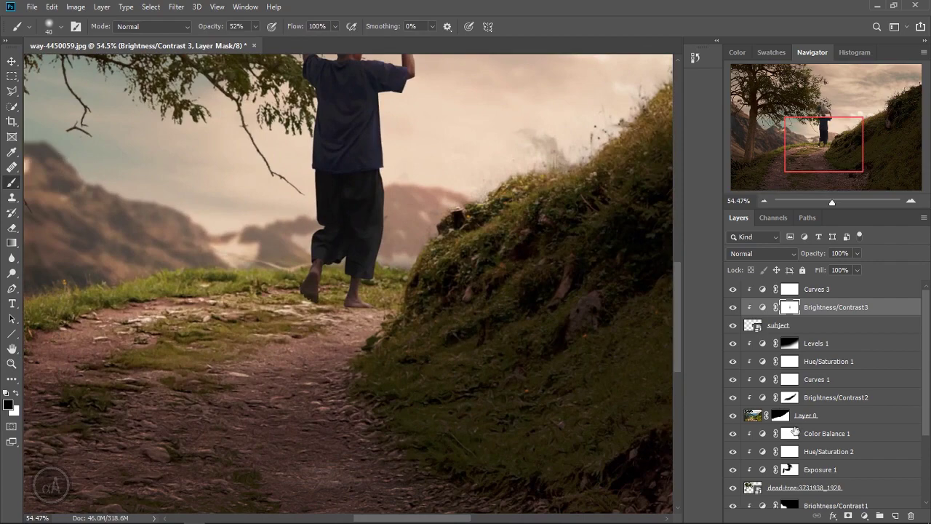
scroll(783, 429, "down", 1)
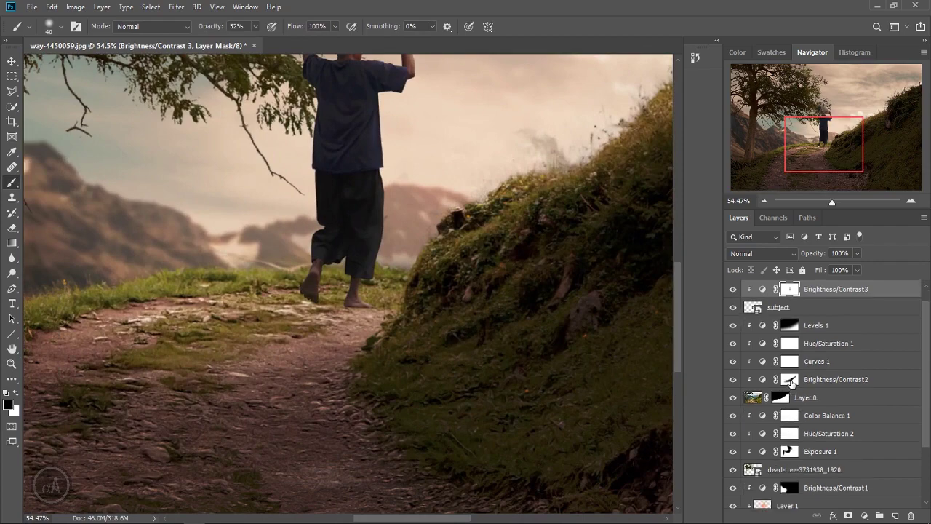
Step: Target the Brightness/Contrast2 mask and zoom in on the farmer's feet with the Brush ready
left_click(790, 380)
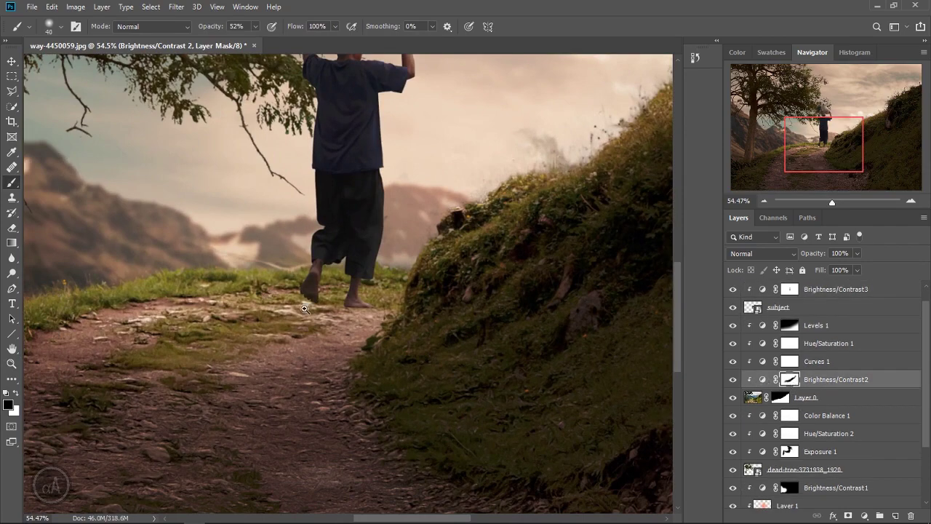
key("z")
mouse_move(305, 309)
left_mouse_down()
mouse_move(314, 337)
mouse_move(150, 317)
mouse_move(220, 302)
left_mouse_up()
key("z")
key("b")
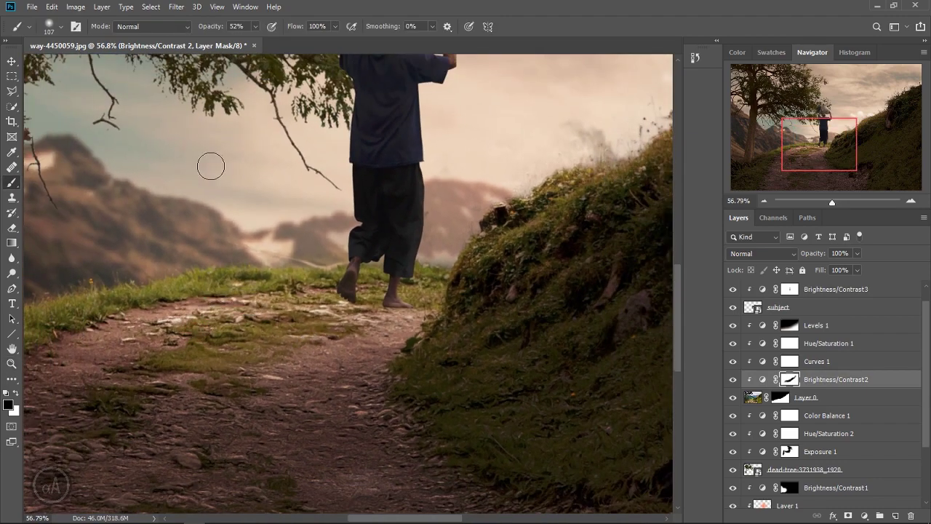
Step: At 39% brush opacity, paint the mask along the path near the feet, alternating white and black
type("39")
key("Return")
key("x")
left_click_drag(313, 320, 167, 320)
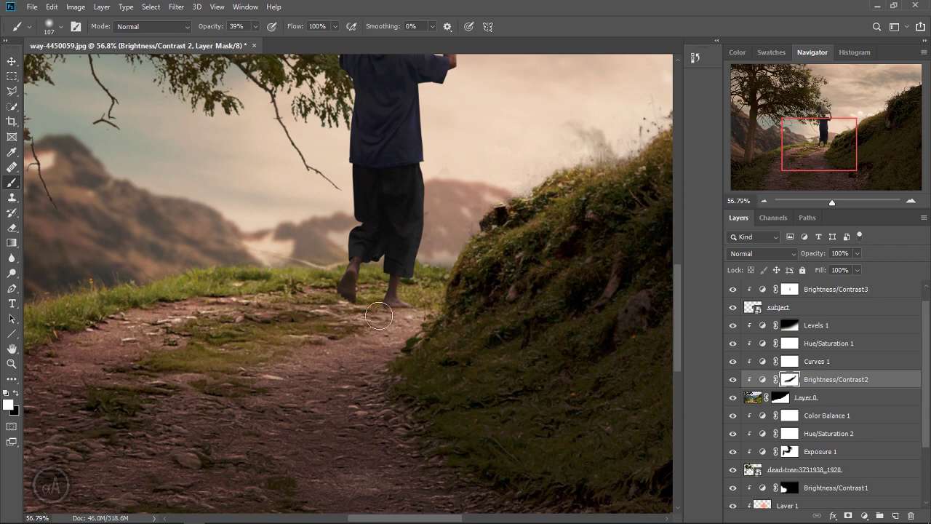
mouse_move(379, 315)
left_mouse_down()
mouse_move(285, 340)
mouse_move(94, 366)
mouse_move(303, 322)
mouse_move(348, 298)
mouse_move(301, 334)
mouse_move(133, 388)
mouse_move(156, 351)
left_mouse_up()
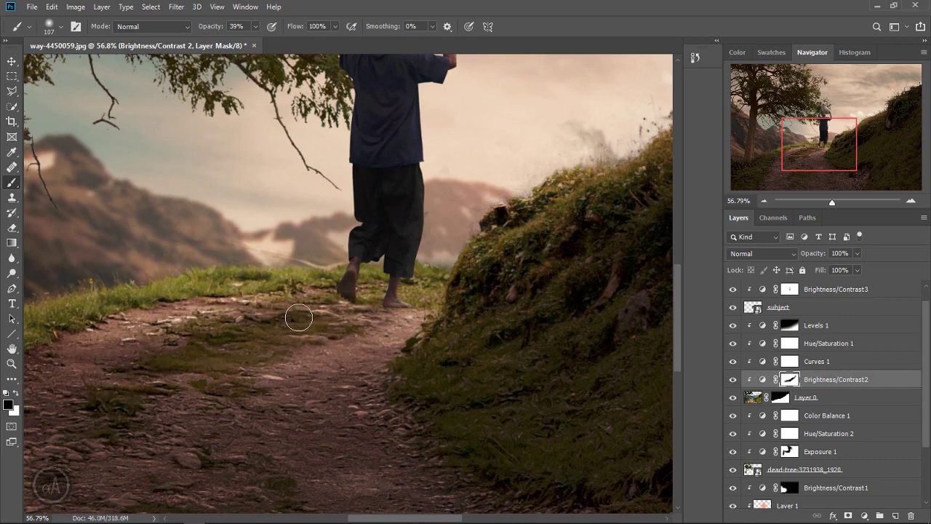
left_click_drag(300, 328, 427, 275)
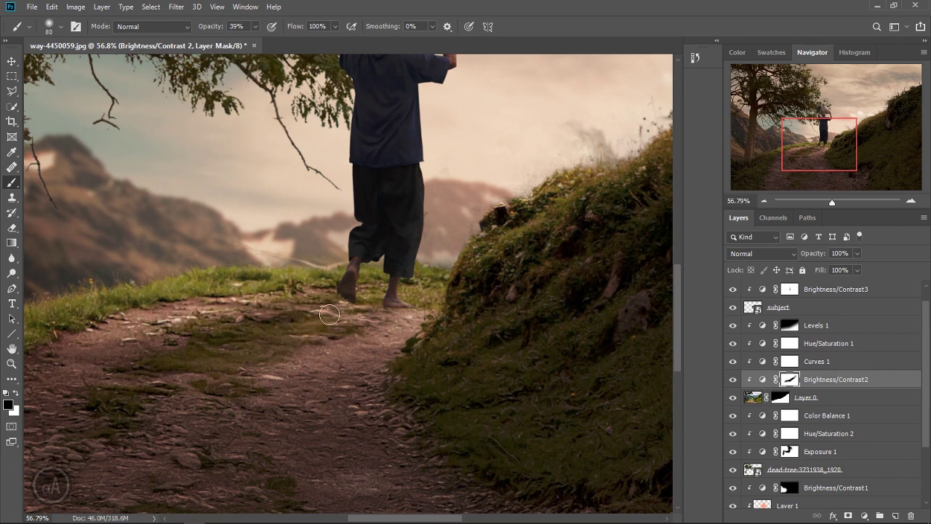
key("x")
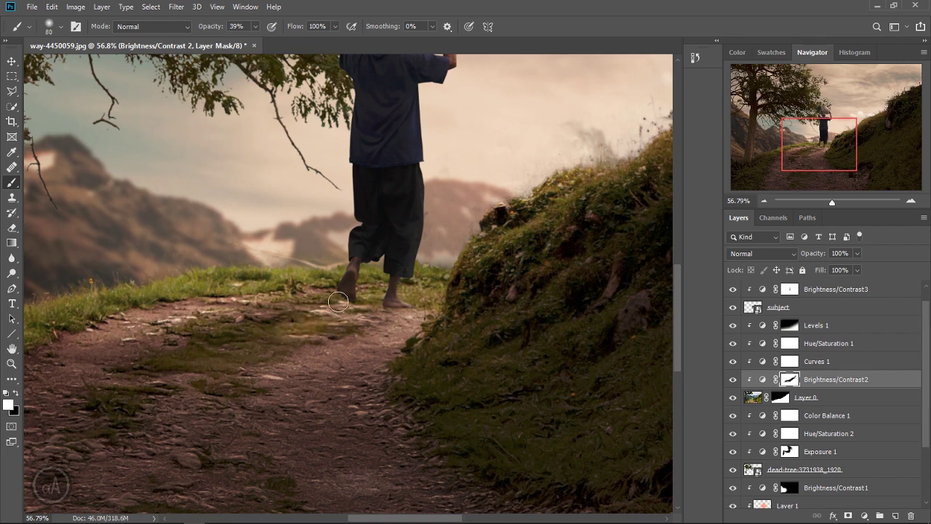
left_click_drag(320, 344, 413, 308)
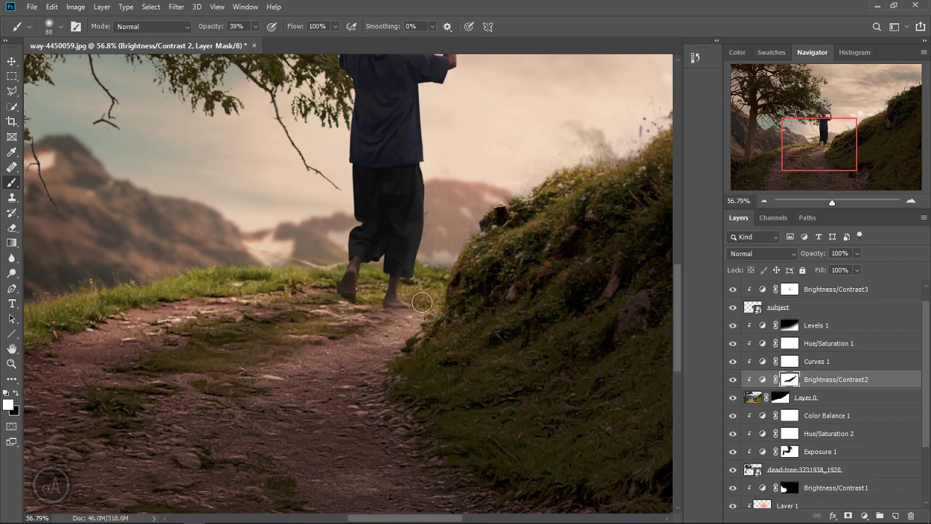
key("x")
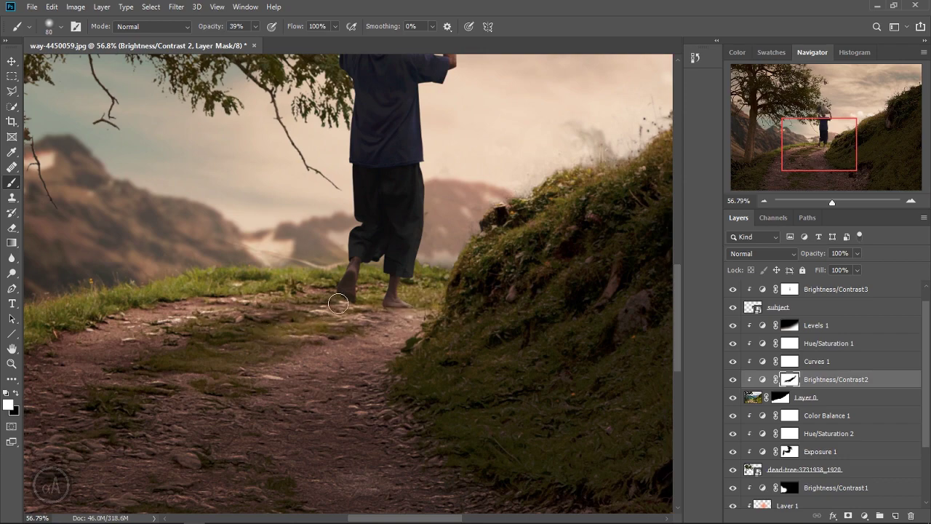
Step: Zoom in on the dirt path and enlarge the black brush to about 584
scroll(414, 353, "down", 4)
scroll(420, 360, "down", 2)
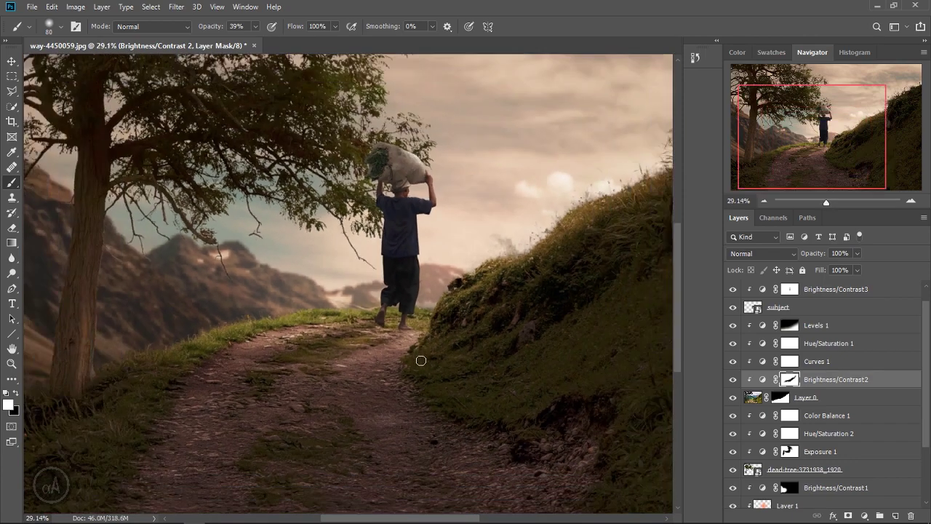
scroll(422, 364, "down", 1)
scroll(308, 384, "up", 1)
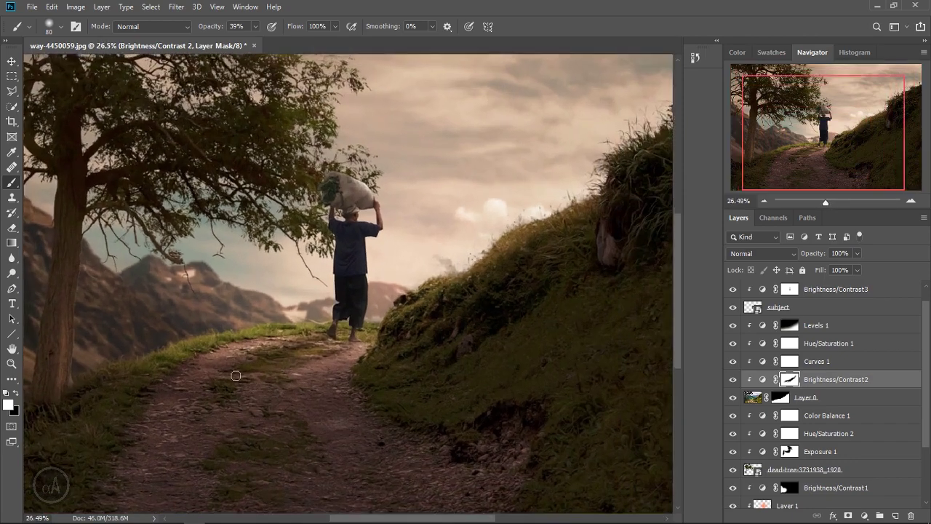
scroll(276, 374, "up", 1)
left_click_drag(227, 385, 203, 380)
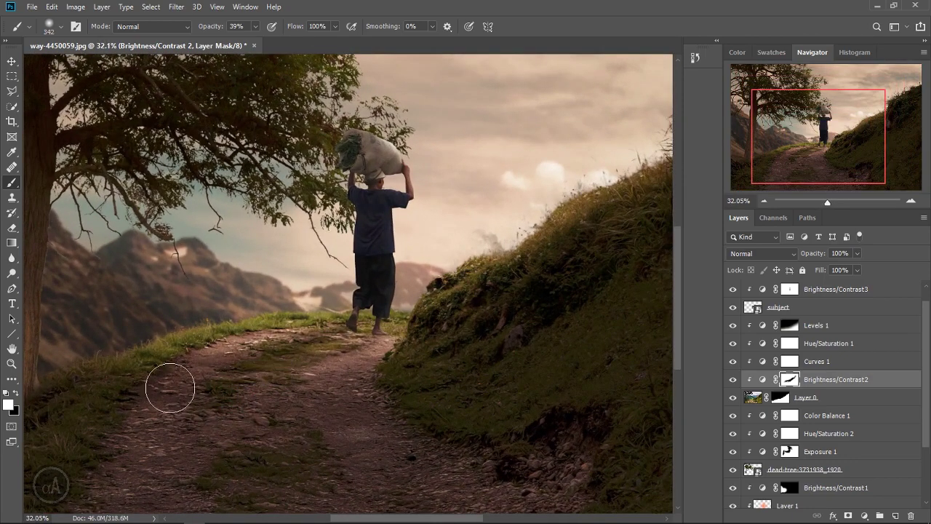
scroll(344, 425, "down", 1)
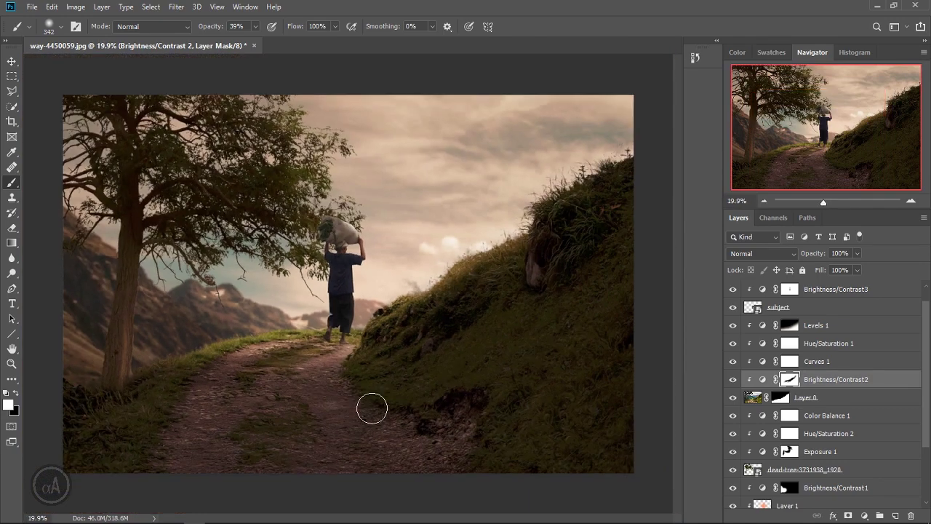
left_click_drag(324, 374, 351, 373)
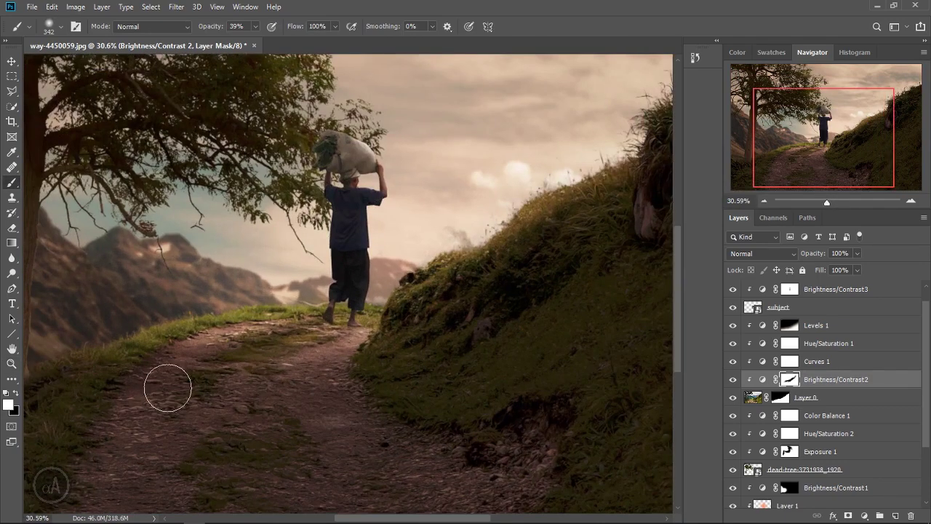
left_click(16, 393)
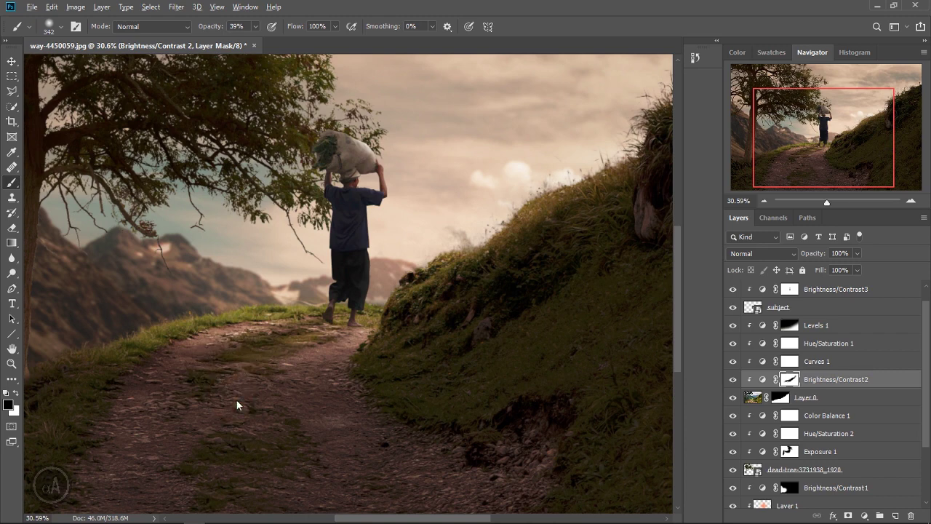
key("bracketright")
key("bracketright")
key("bracketright")
Step: At 29% opacity, paint faint black strokes on the lower and left path, then white across the middle
type("29")
left_click_drag(225, 354, 219, 360)
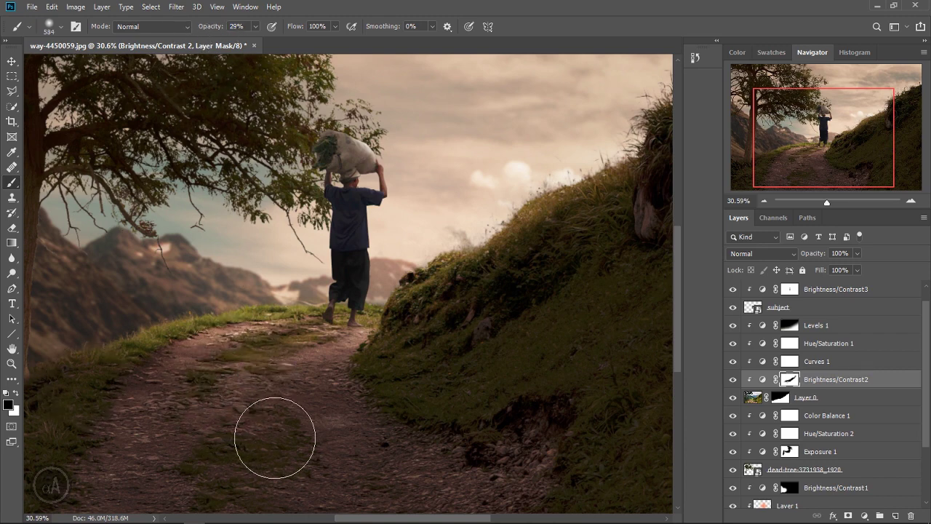
mouse_move(112, 400)
left_mouse_down()
mouse_move(187, 374)
mouse_move(107, 414)
left_mouse_up()
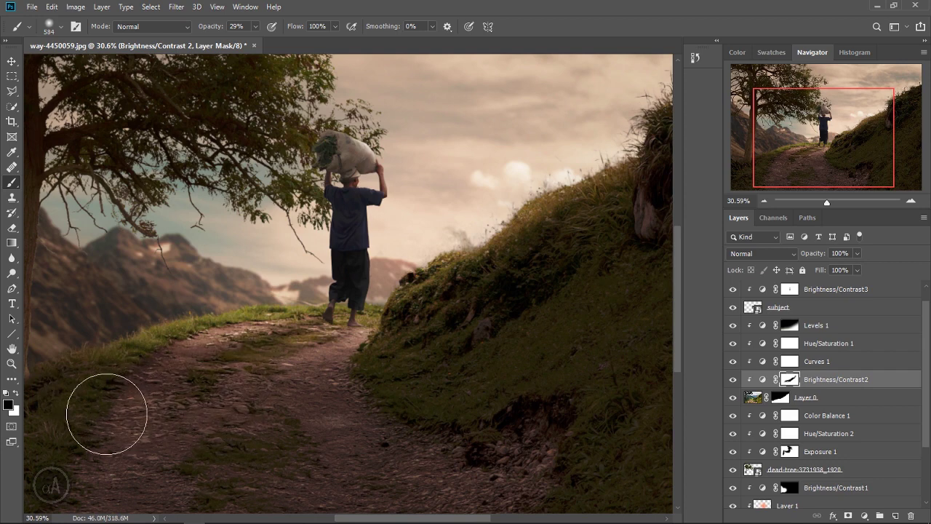
left_click(15, 393)
mouse_move(187, 374)
left_mouse_down()
mouse_move(256, 357)
mouse_move(189, 383)
mouse_move(235, 370)
mouse_move(216, 376)
mouse_move(208, 357)
mouse_move(281, 393)
left_mouse_up()
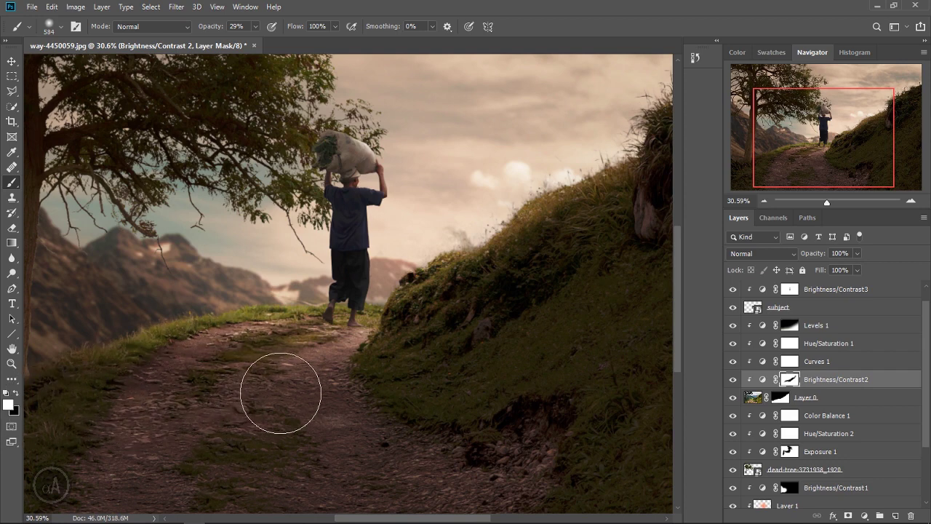
Step: Zoom in on the path and hillside and toggle Brightness/Contrast2 to compare
scroll(391, 407, "down", 3)
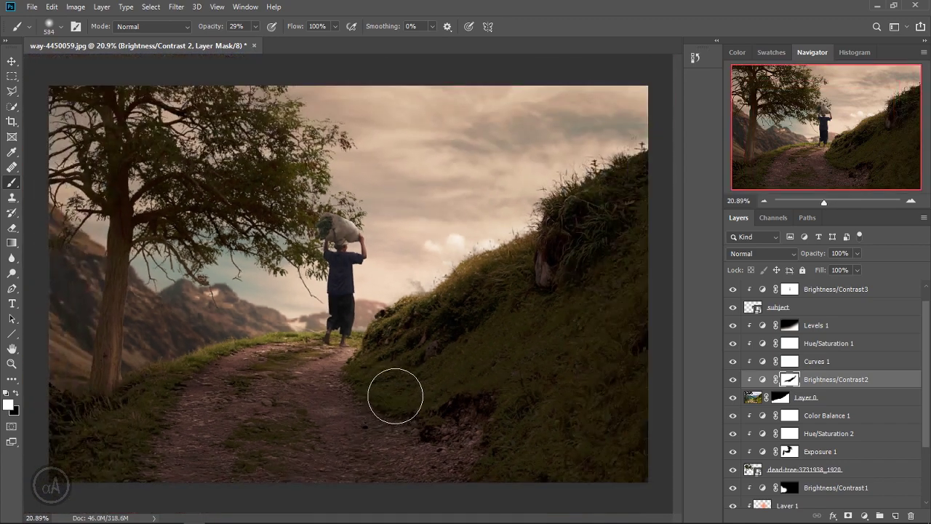
mouse_move(376, 388)
left_mouse_down()
mouse_move(399, 389)
mouse_move(357, 391)
left_mouse_up()
left_click(733, 380)
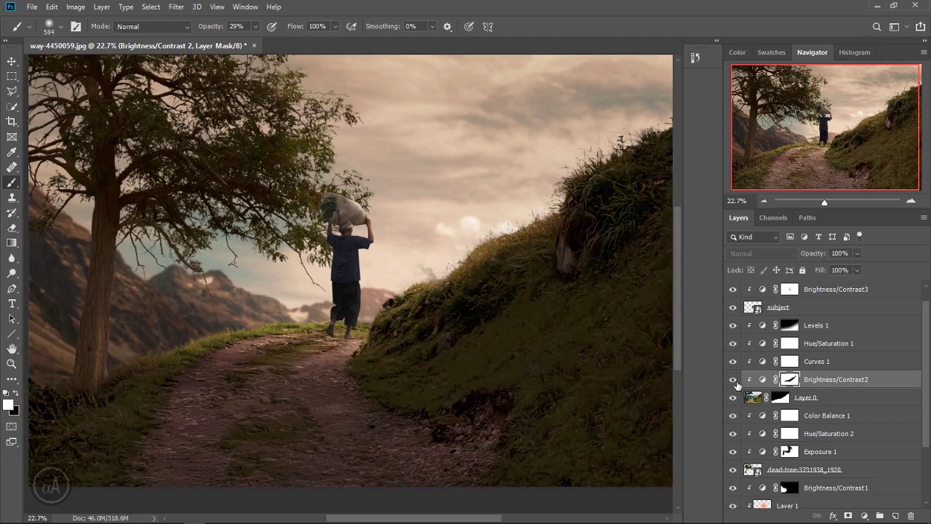
scroll(484, 353, "down", 2)
scroll(461, 369, "down", 1)
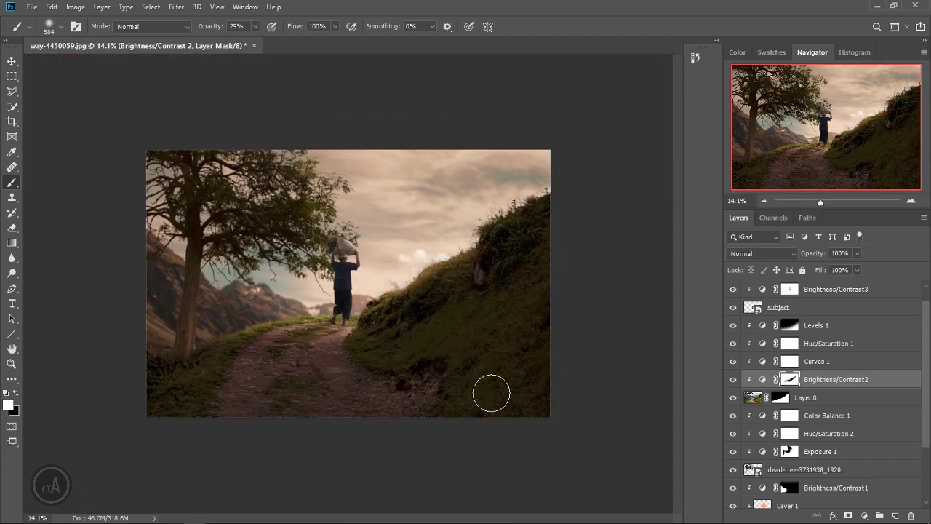
Step: Inspect the hillside, farmer and sky up close, then fit the whole image on screen
key("ctrl+space")
left_click_drag(363, 367, 391, 366)
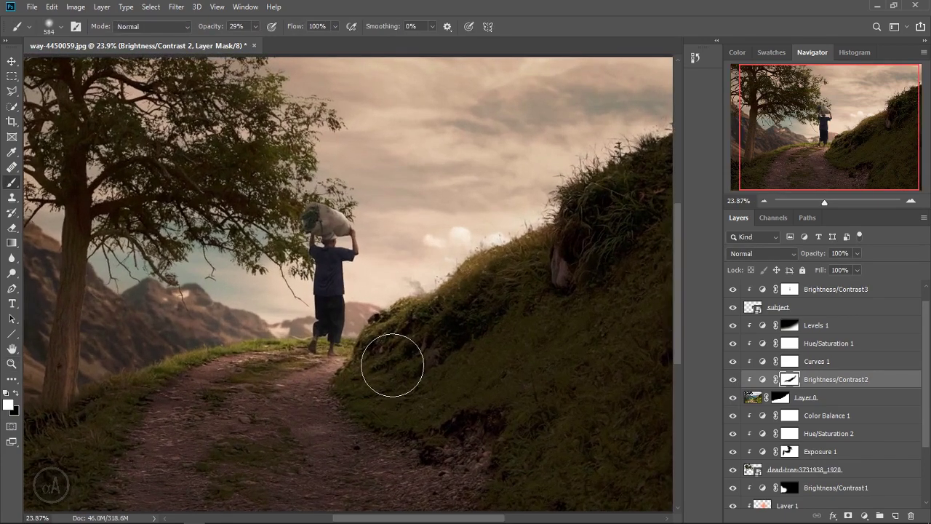
scroll(385, 380, "down", 1)
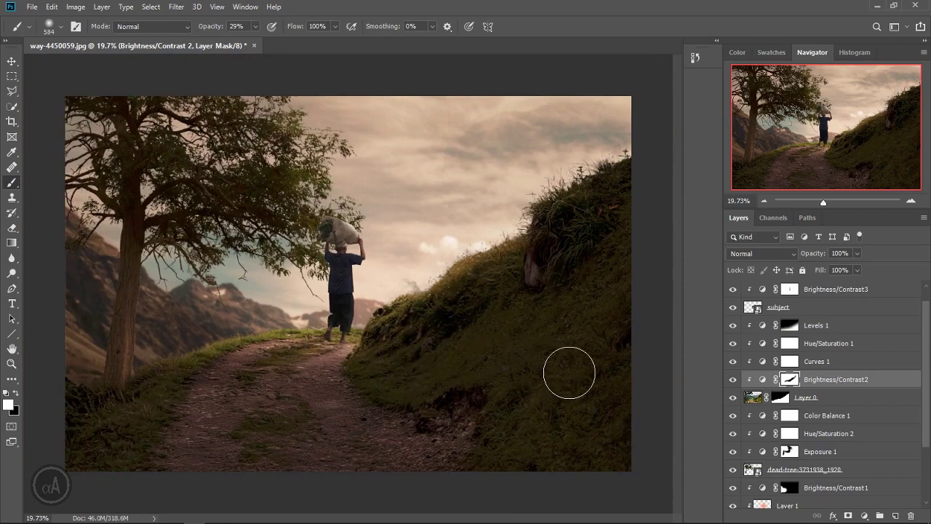
key("ctrl+space")
left_click_drag(310, 388, 341, 378)
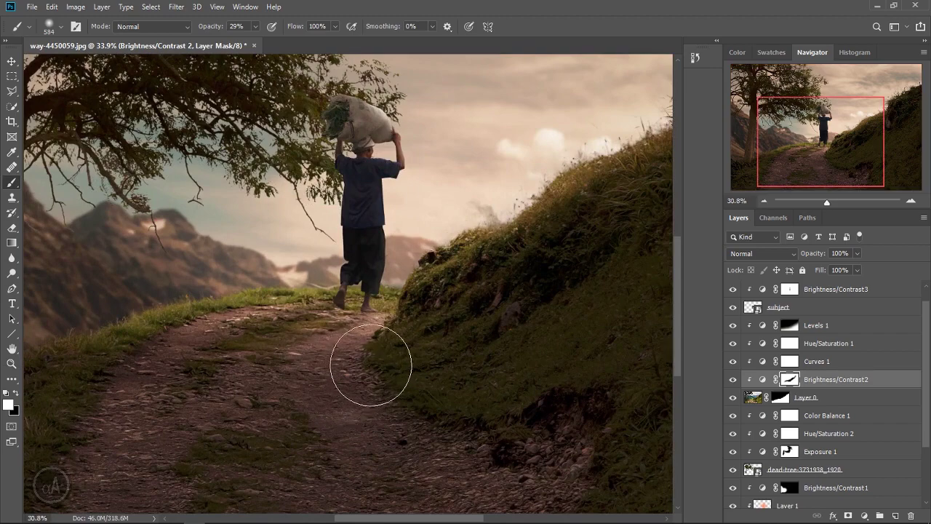
scroll(370, 359, "down", 2)
scroll(370, 364, "down", 1)
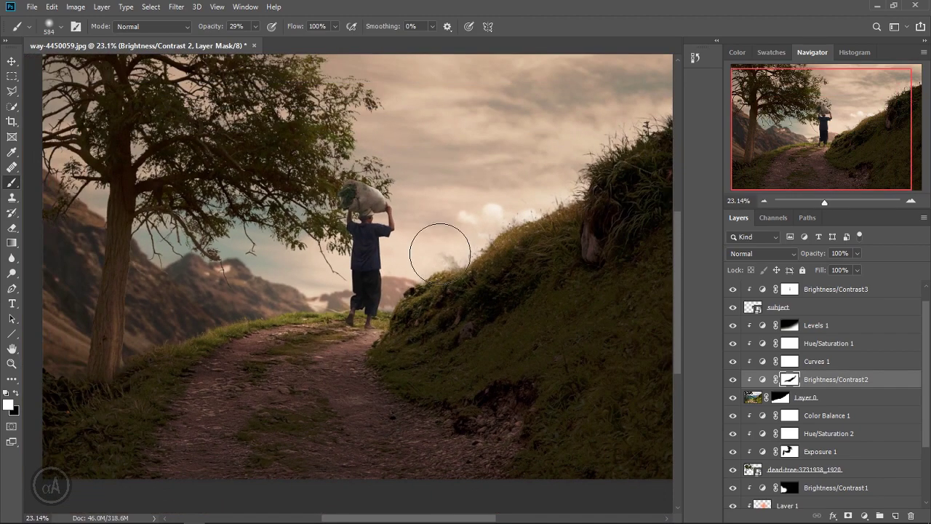
mouse_move(407, 218)
left_mouse_down()
mouse_move(431, 213)
mouse_move(393, 249)
left_mouse_up()
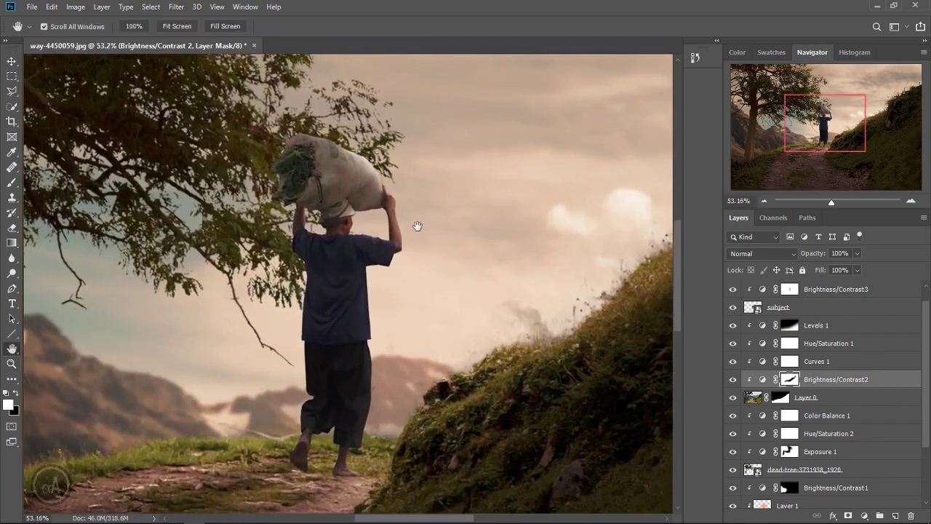
scroll(442, 303, "down", 5)
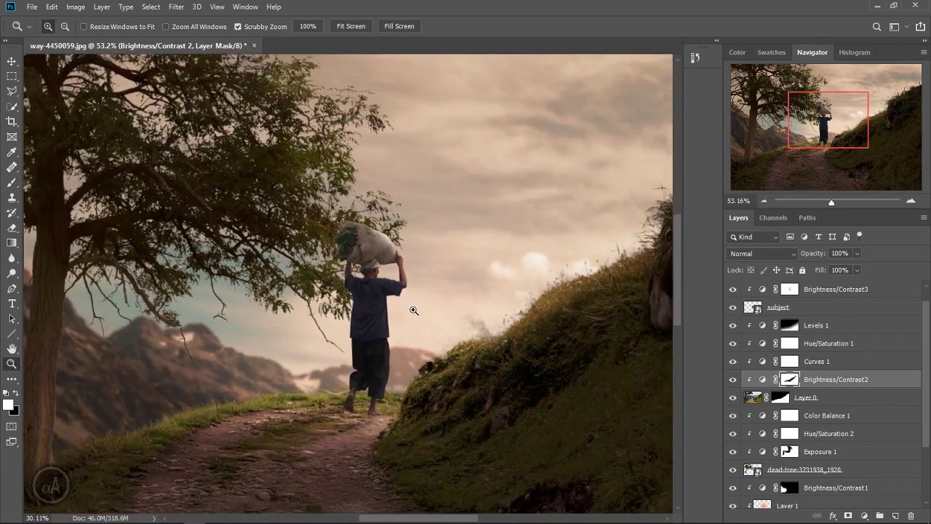
scroll(437, 332, "down", 2)
key("h")
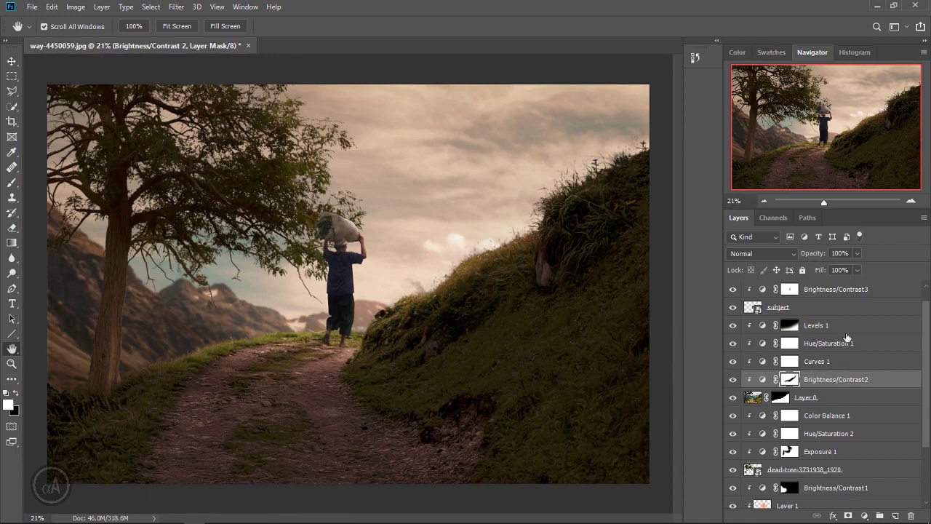
scroll(846, 308, "up", 1)
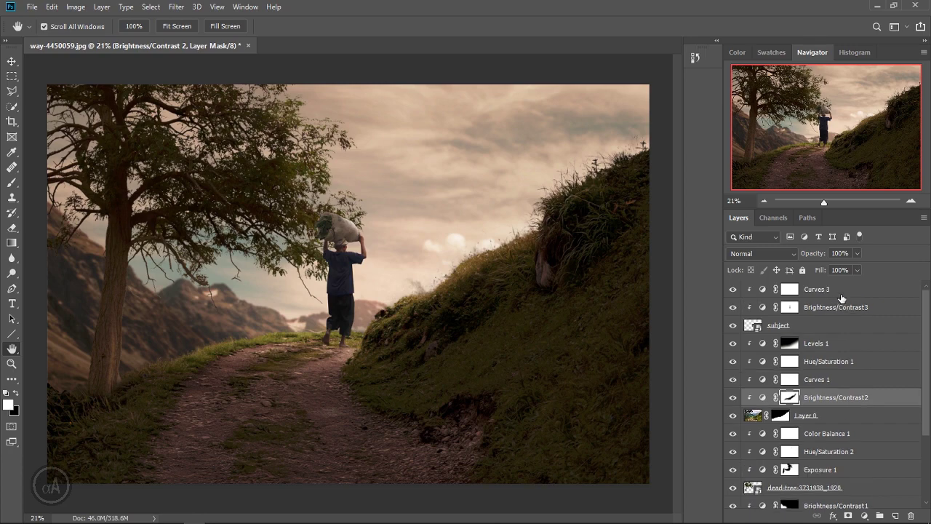
Step: Add a clipped Color Balance above Curves 3 with midtones Cyan/Red +13 and Yellow/Blue -12
left_click(841, 291)
left_click(864, 516)
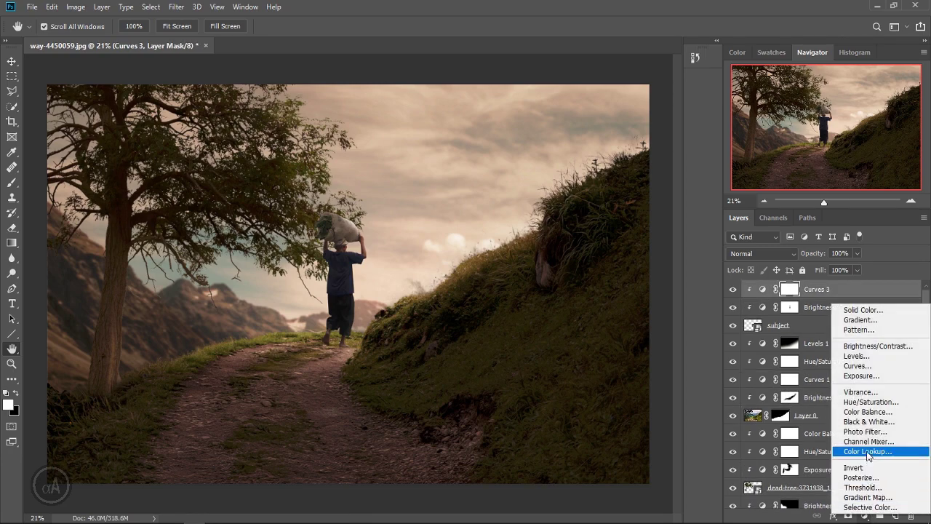
left_click(869, 412)
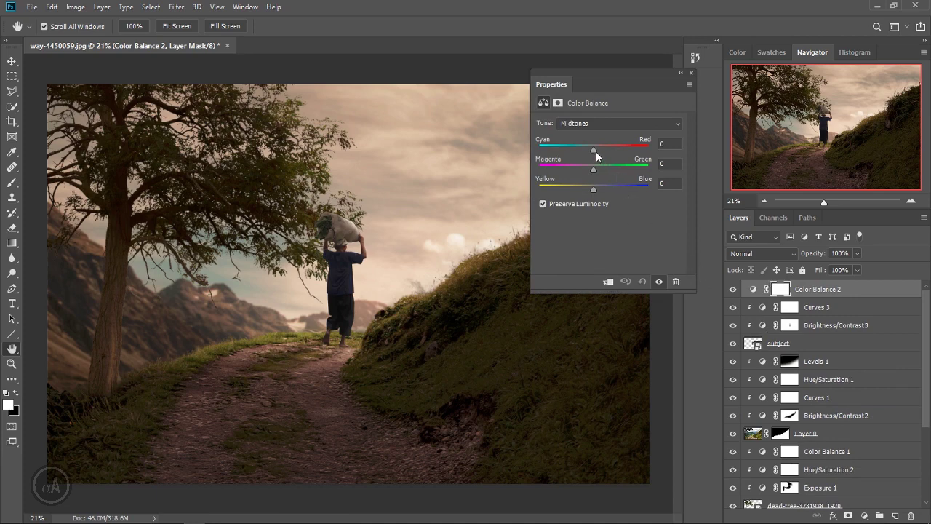
left_click_drag(596, 151, 600, 148)
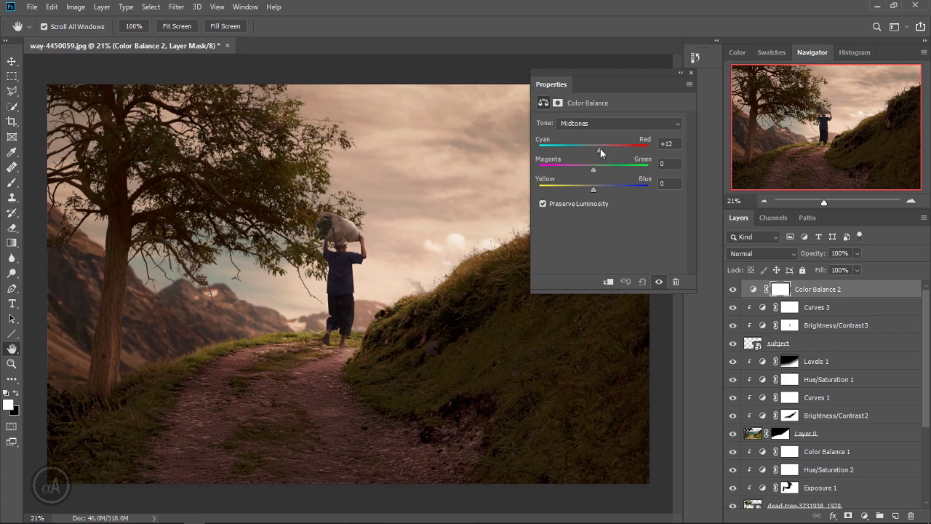
left_click(607, 282)
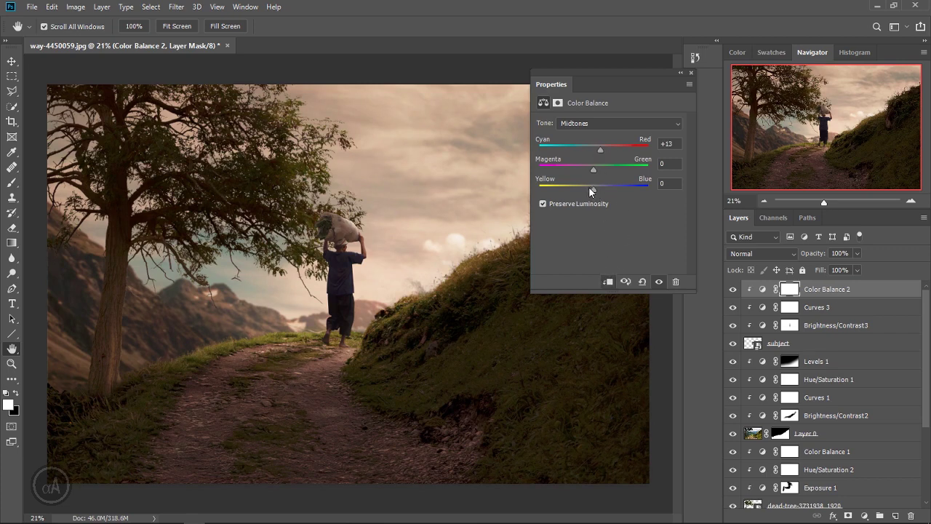
left_click_drag(589, 186, 586, 187)
left_click(691, 73)
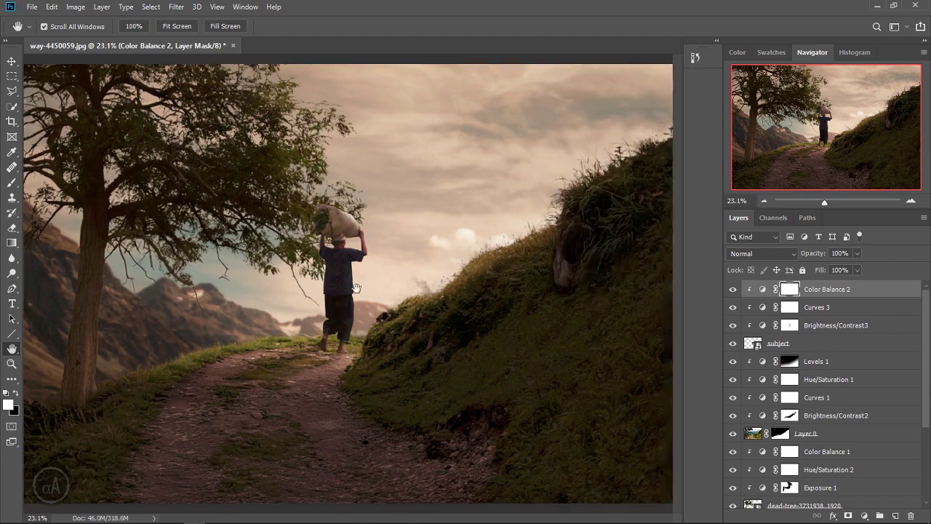
scroll(363, 276, "up", 3)
left_click_drag(363, 276, 413, 291)
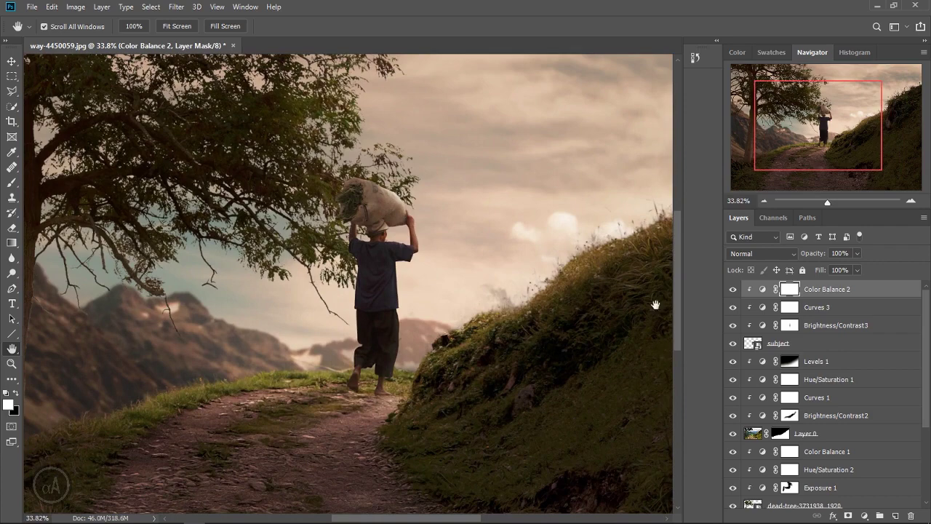
Step: Toggle Color Balance 2's visibility to compare the image with and without it
left_click(732, 290)
scroll(521, 295, "down", 1)
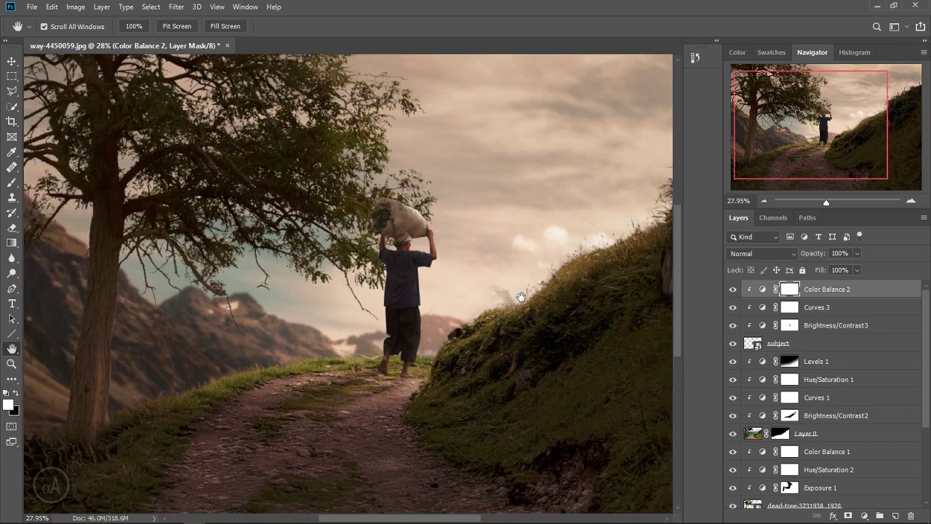
scroll(502, 304, "down", 1)
scroll(465, 307, "down", 1)
scroll(422, 313, "down", 1)
scroll(385, 315, "up", 1)
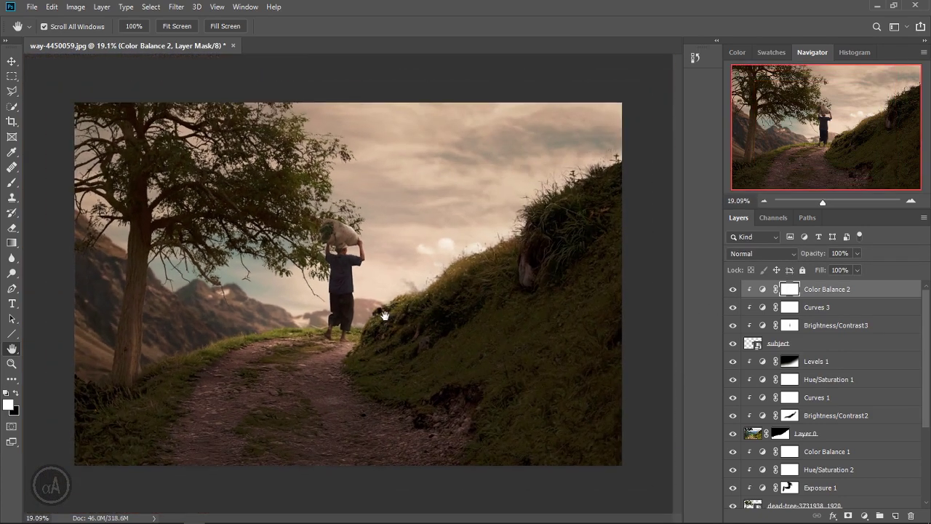
scroll(799, 455, "down", 3)
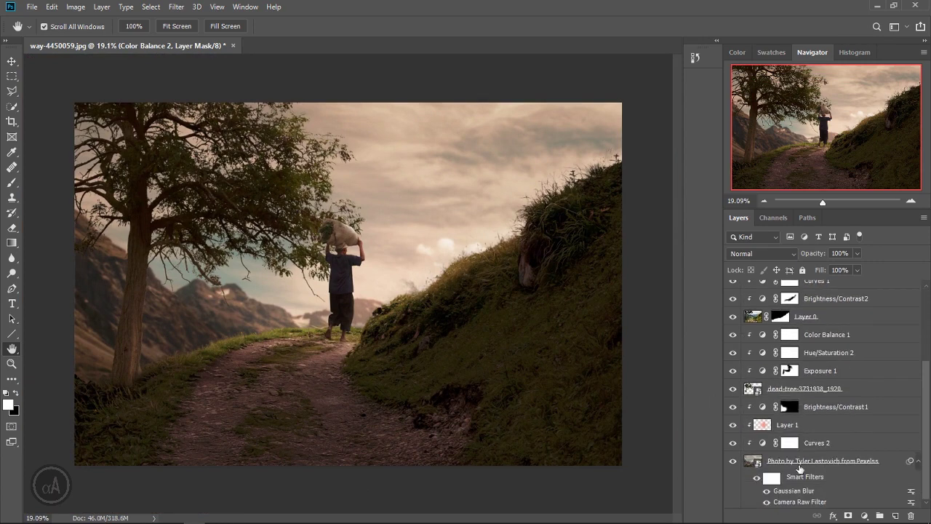
Step: Toggle the glow layer Layer 1 to compare, then move it slightly to the right
left_click(733, 426)
left_click(811, 428)
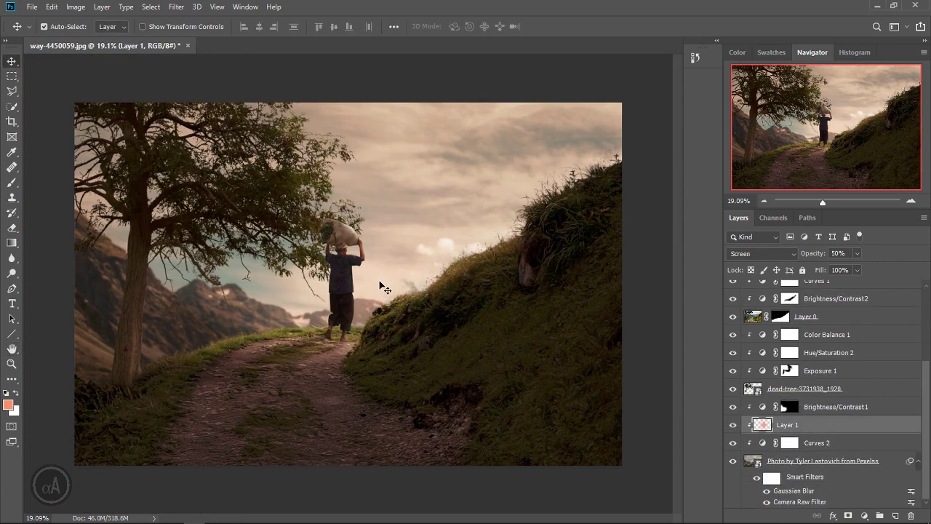
left_click_drag(379, 284, 400, 287)
scroll(440, 322, "down", 1)
scroll(440, 324, "down", 2)
scroll(437, 330, "up", 1)
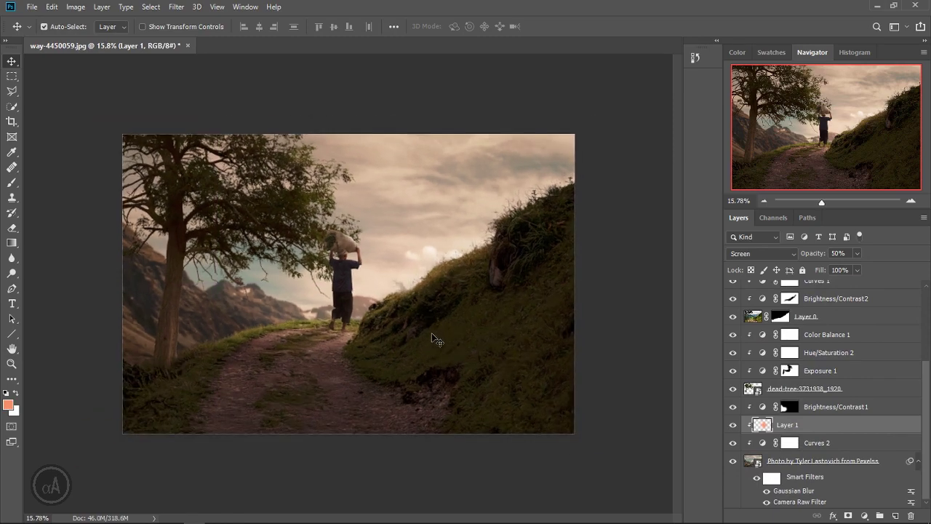
scroll(433, 336, "up", 1)
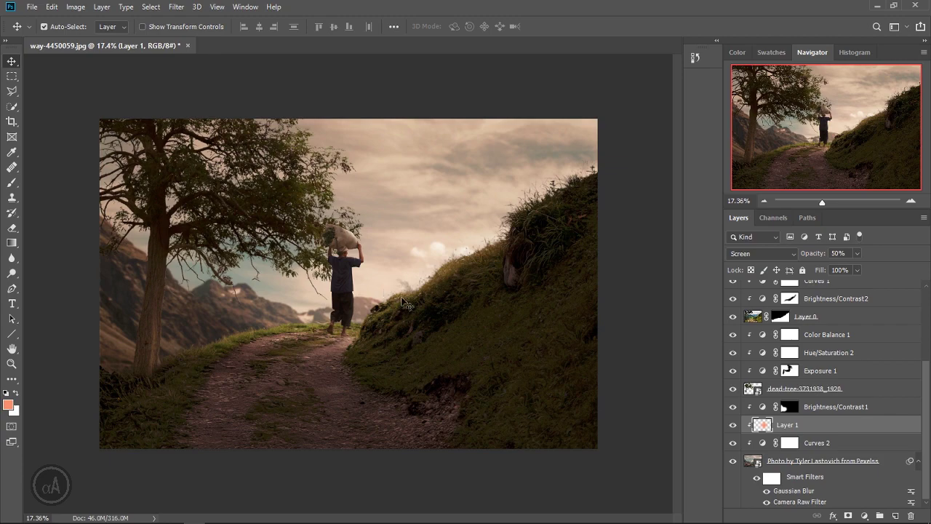
Step: Zoom in on the man, then create an empty Layer 2 above Color Balance 2
key("z")
left_click_drag(384, 293, 437, 295)
key("v")
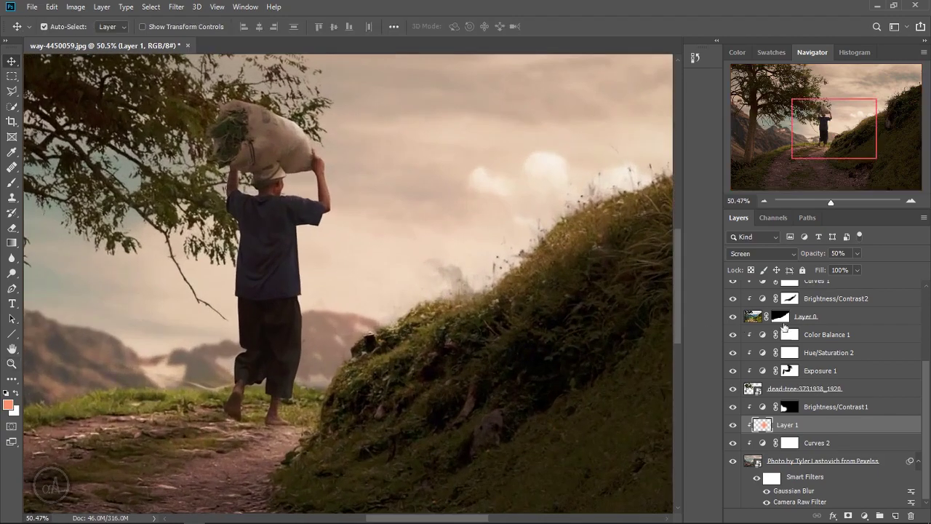
scroll(832, 316, "up", 3)
scroll(833, 317, "up", 3)
left_click(832, 291)
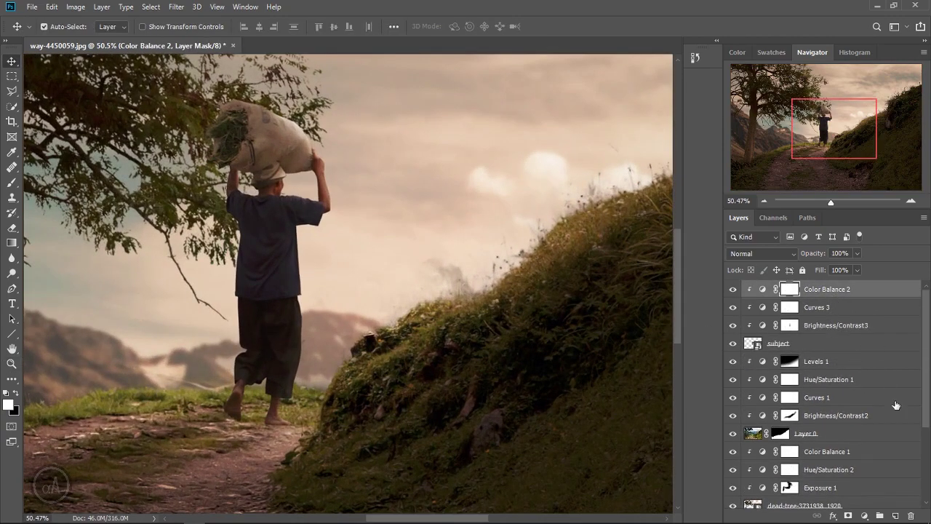
left_click(895, 516)
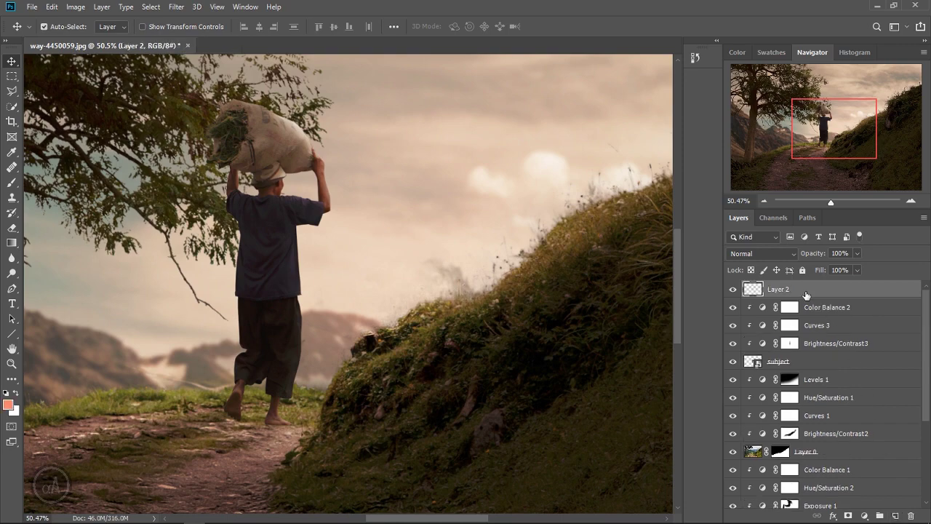
Step: Clip Layer 2 to the farmer, fill it with 50% gray, and set it to Soft Light
right_click(805, 290)
left_click(727, 254)
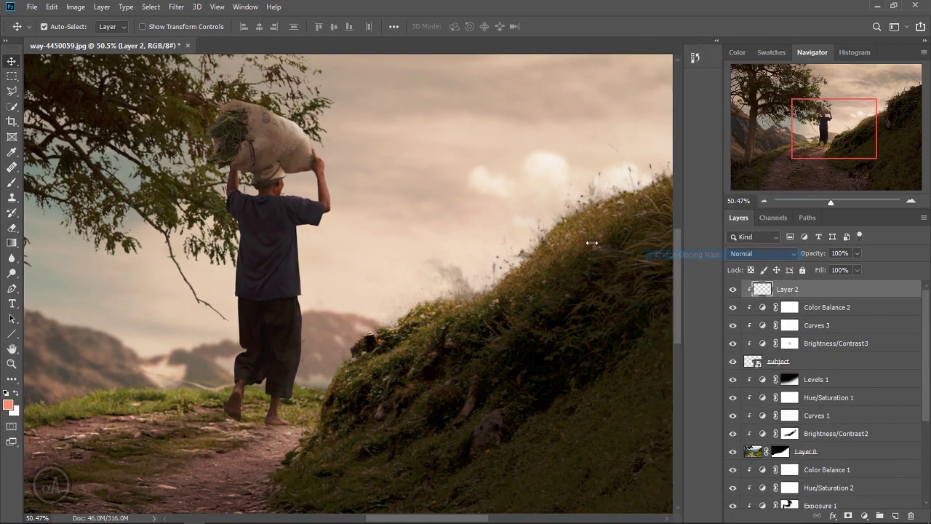
left_click(51, 6)
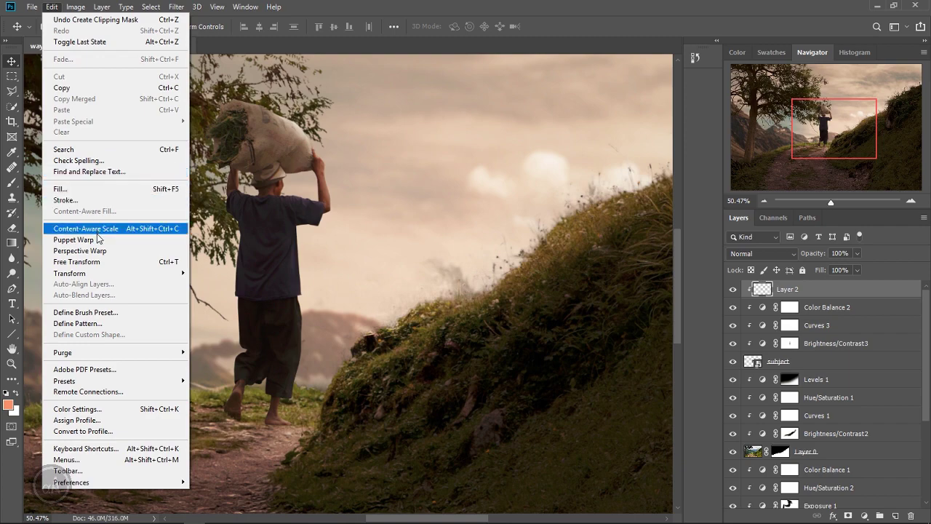
left_click(61, 189)
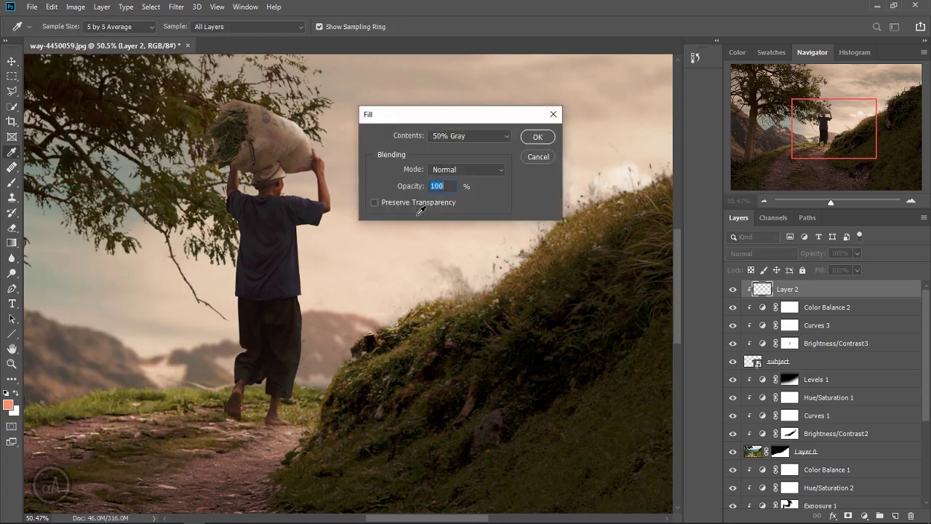
left_click(538, 138)
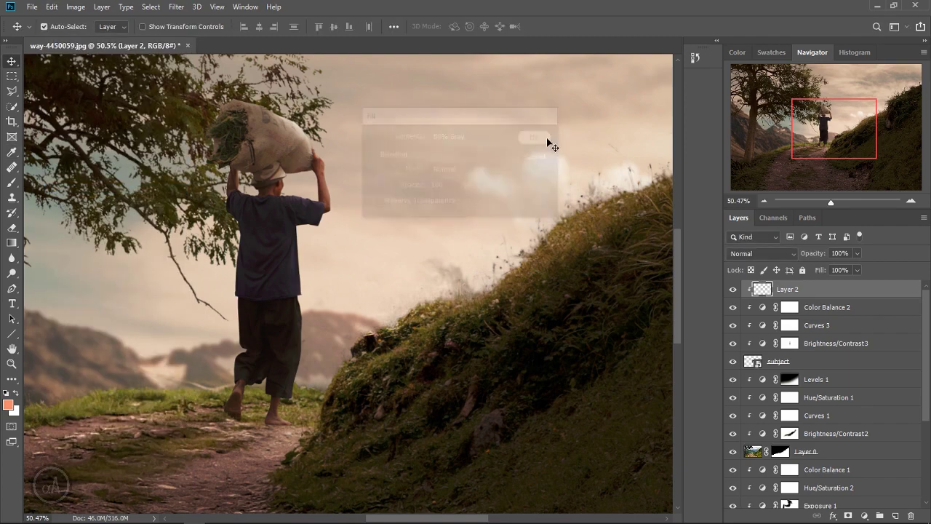
left_click(756, 253)
left_click(752, 363)
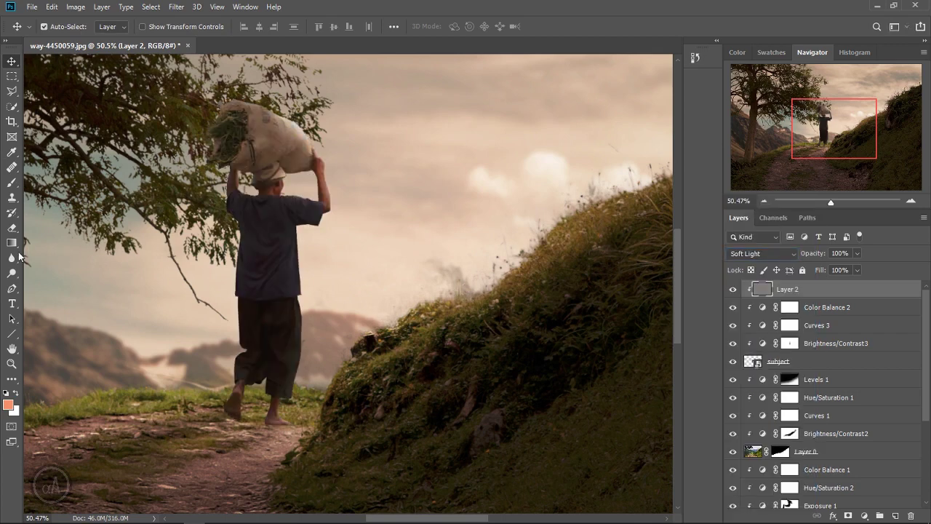
Step: Dodge the outer edge of the raised arm, moving the view over sack, shirt, trousers and feet
key("z")
mouse_move(274, 199)
left_mouse_down()
mouse_move(311, 206)
mouse_move(306, 150)
mouse_move(286, 145)
mouse_move(283, 186)
left_mouse_up()
key("o")
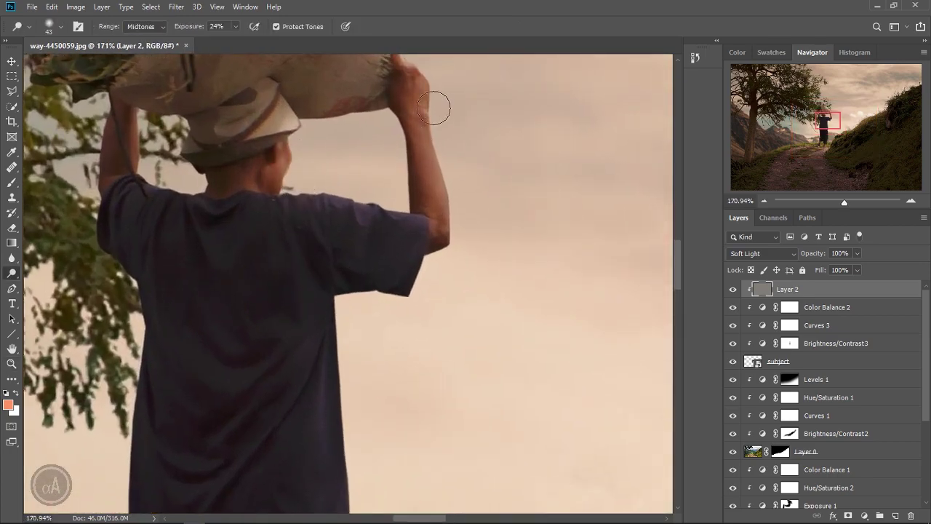
mouse_move(428, 104)
left_mouse_down()
mouse_move(459, 165)
mouse_move(448, 245)
left_mouse_up()
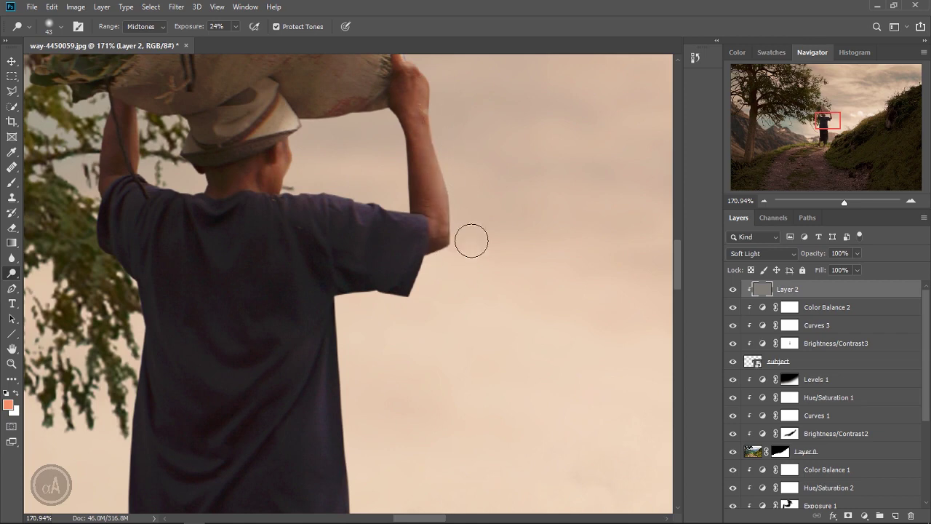
scroll(465, 239, "up", 4)
left_click_drag(384, 185, 401, 288)
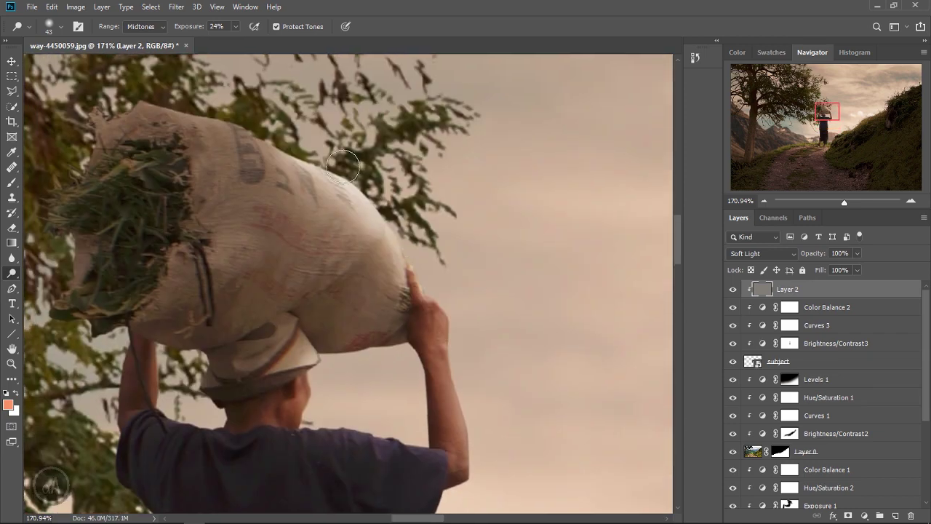
left_click_drag(445, 331, 446, 138)
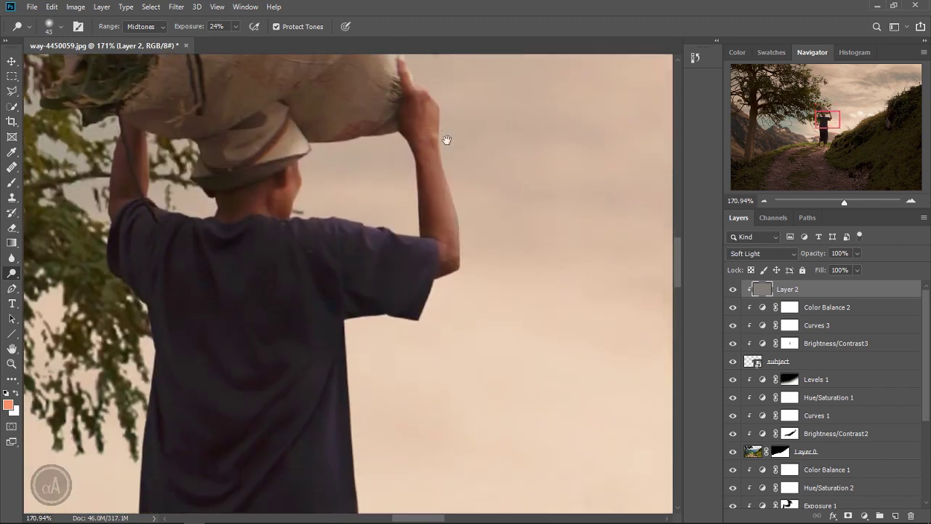
scroll(401, 289, "down", 2)
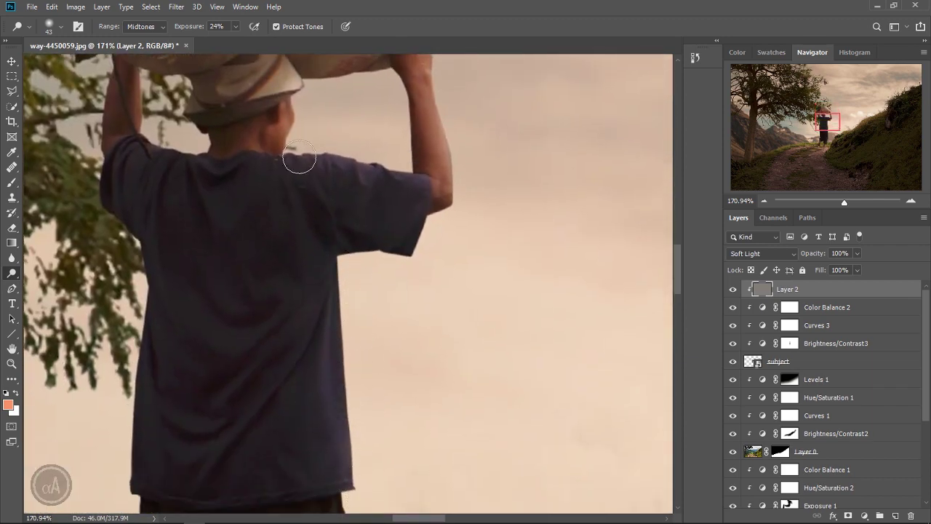
left_click_drag(370, 292, 406, 264)
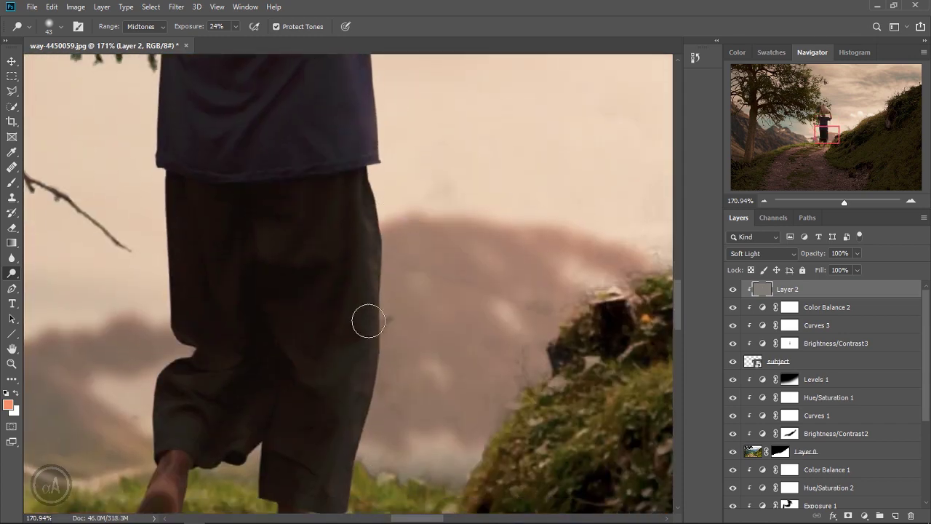
mouse_move(401, 380)
left_mouse_down()
mouse_move(407, 228)
mouse_move(400, 362)
left_mouse_up()
Step: Zoom in and out to review the dodged rim light on the figure
scroll(354, 343, "up", 2)
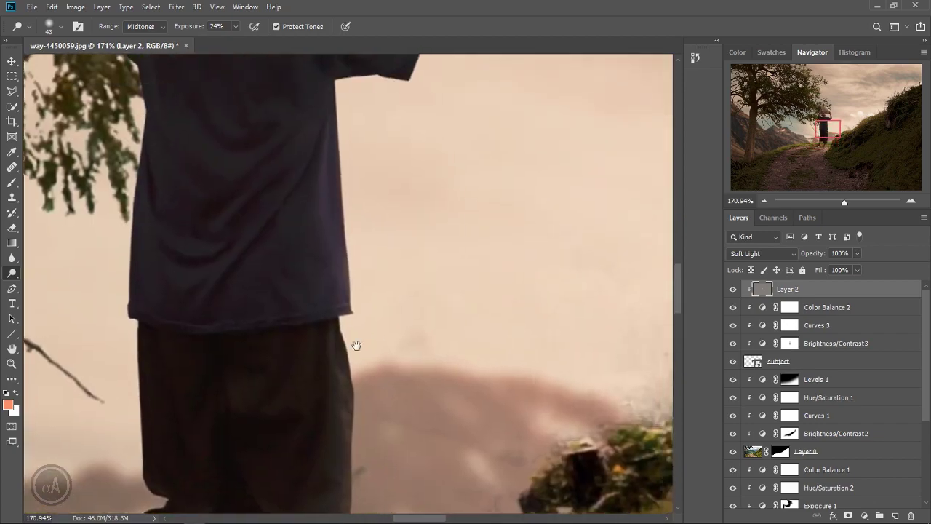
scroll(374, 362, "up", 3)
scroll(364, 305, "up", 1)
scroll(214, 256, "up", 1)
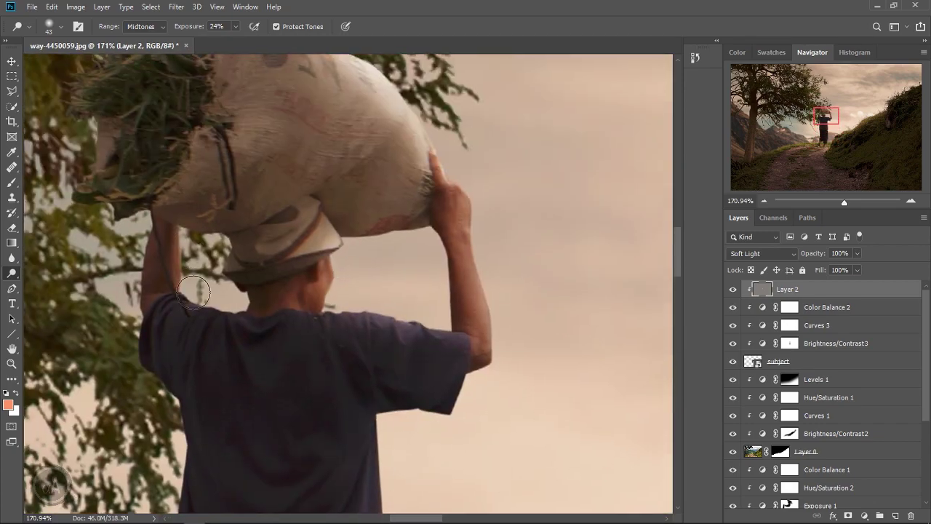
scroll(297, 357, "up", 2)
scroll(469, 350, "up", 2)
scroll(469, 350, "down", 5)
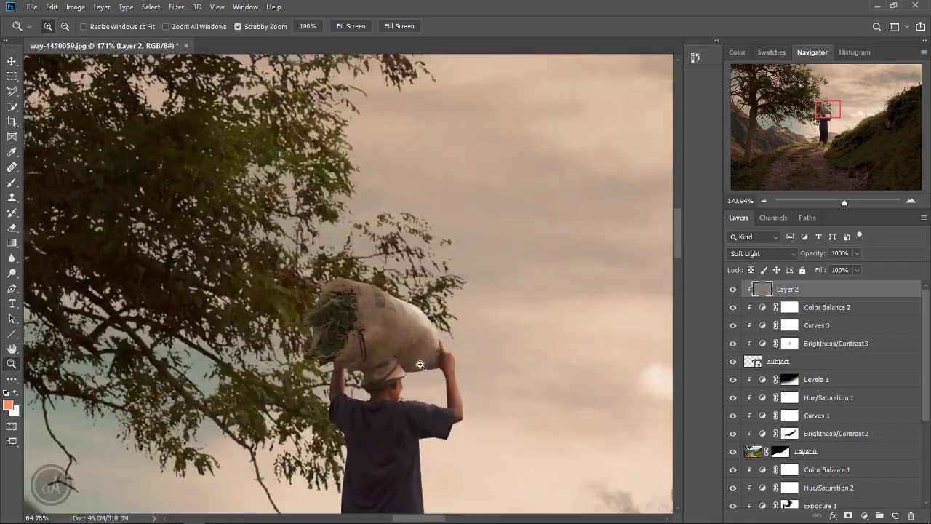
scroll(466, 335, "down", 3)
scroll(459, 318, "up", 1)
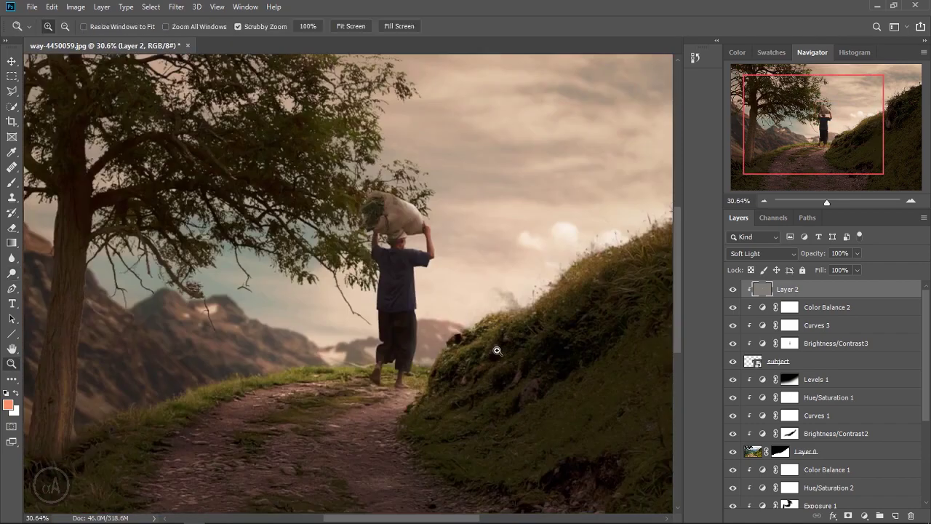
scroll(480, 357, "down", 2)
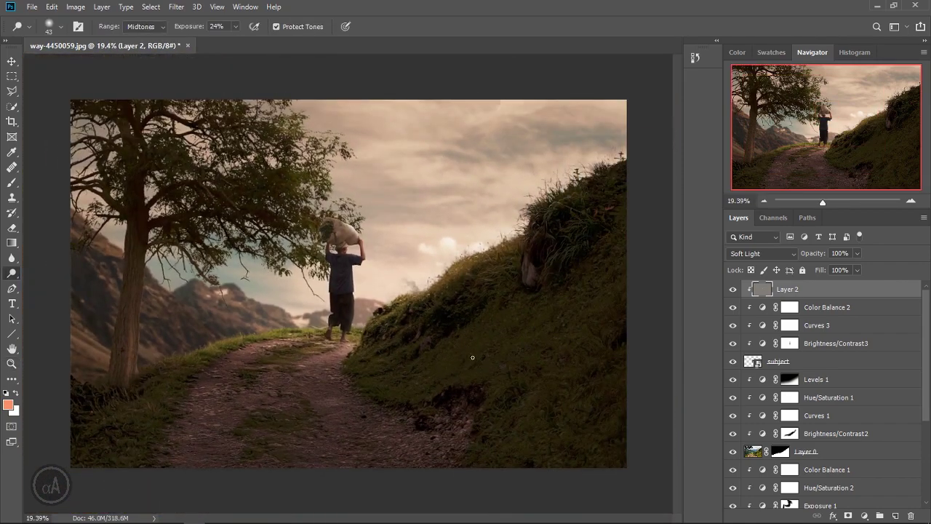
scroll(477, 343, "down", 1)
scroll(458, 323, "up", 1)
Step: Add a Curves 4 adjustment above Layer 2 that slightly lifts the shadows
left_click(863, 514)
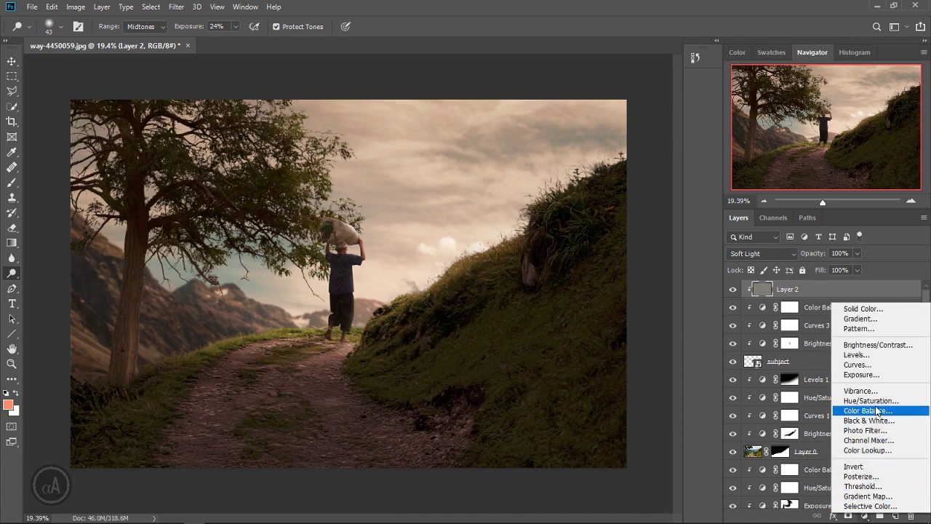
left_click(866, 365)
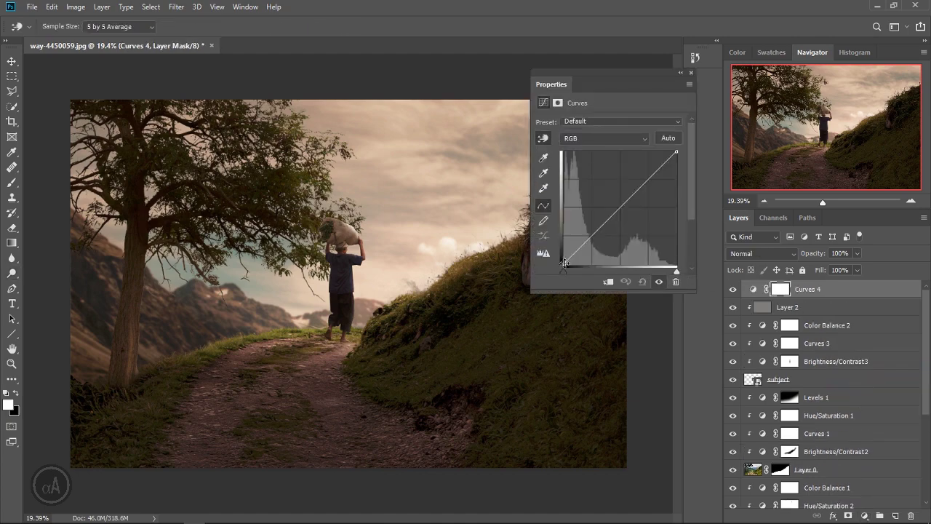
left_click_drag(565, 262, 556, 259)
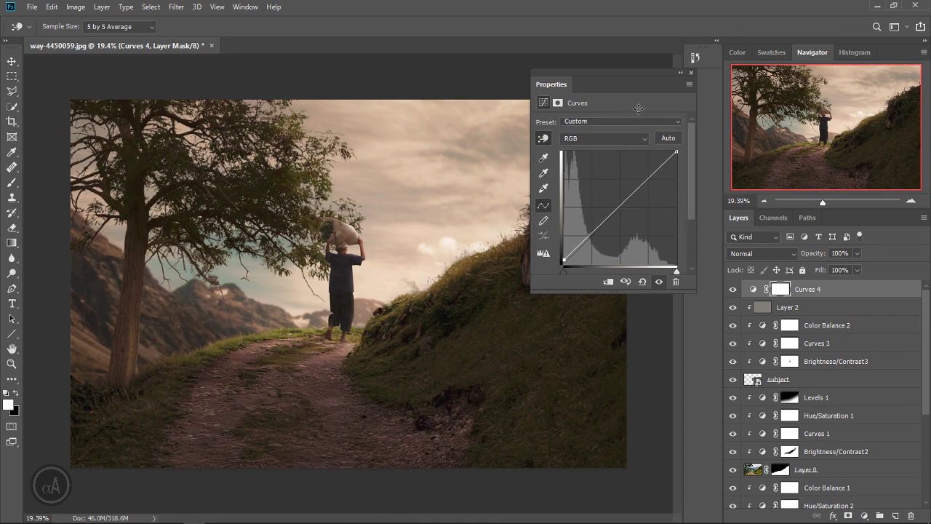
left_click_drag(636, 89, 679, 131)
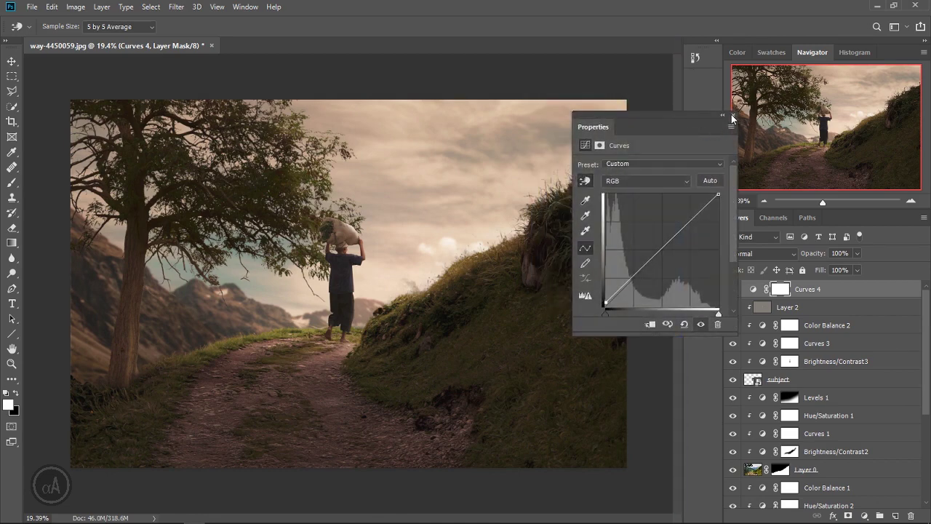
left_click(732, 116)
Step: Toggle Curves 4's visibility to compare the image before and after
left_click(733, 289)
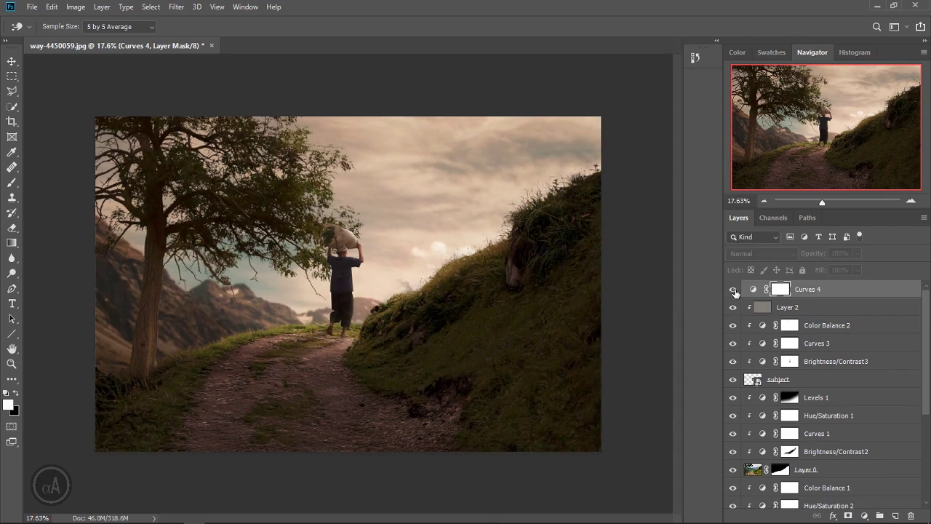
scroll(539, 312, "down", 2)
scroll(539, 312, "up", 2)
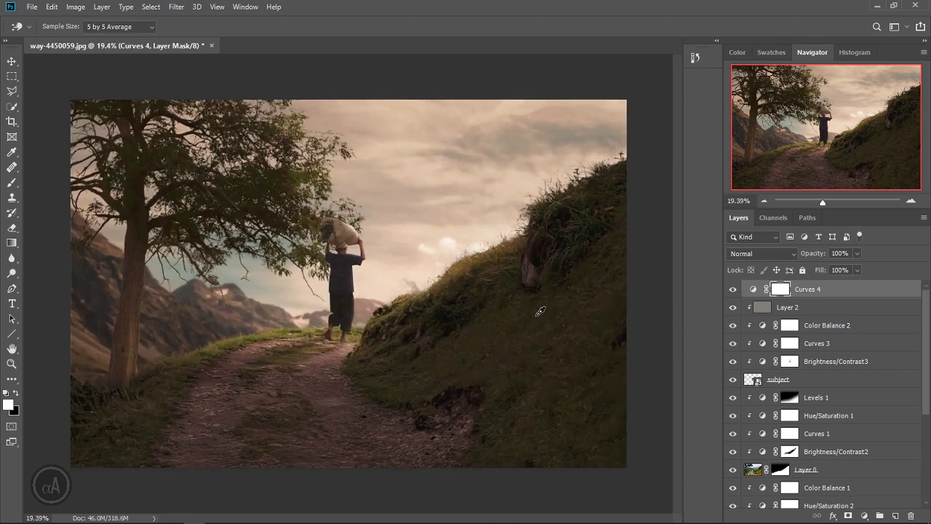
left_click(865, 514)
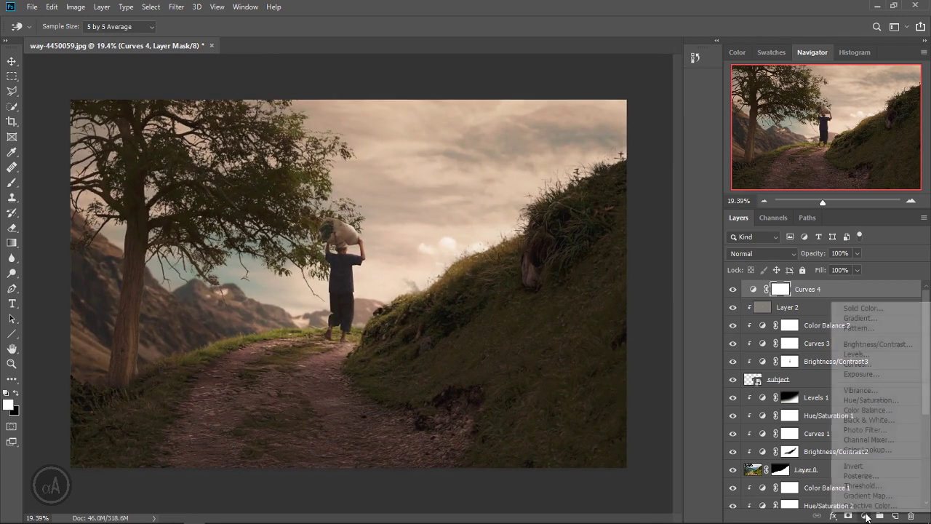
Step: Add Curves 5 with the Red channel curve raised and the Blue channel curve pulled down
left_click(856, 363)
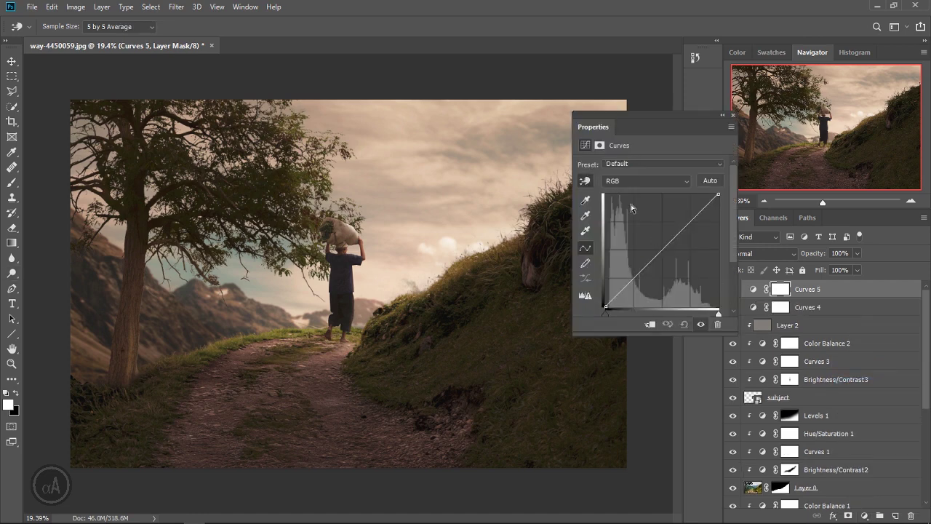
left_click(630, 182)
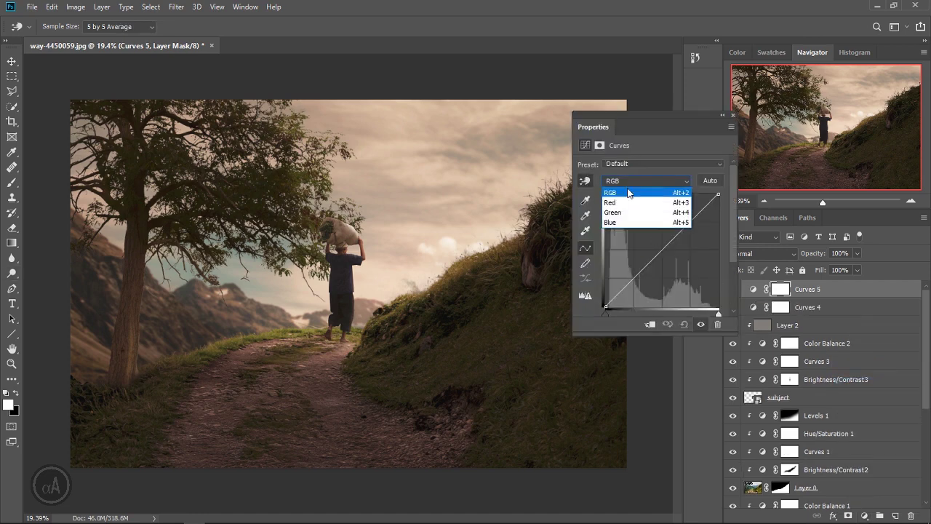
left_click(624, 198)
left_click_drag(662, 249, 661, 247)
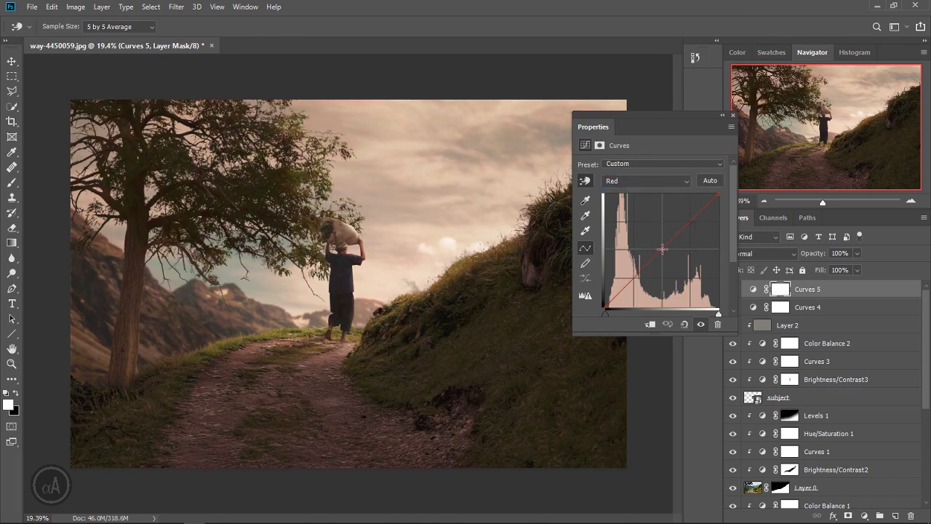
left_click(630, 182)
left_click(662, 202)
left_click(634, 181)
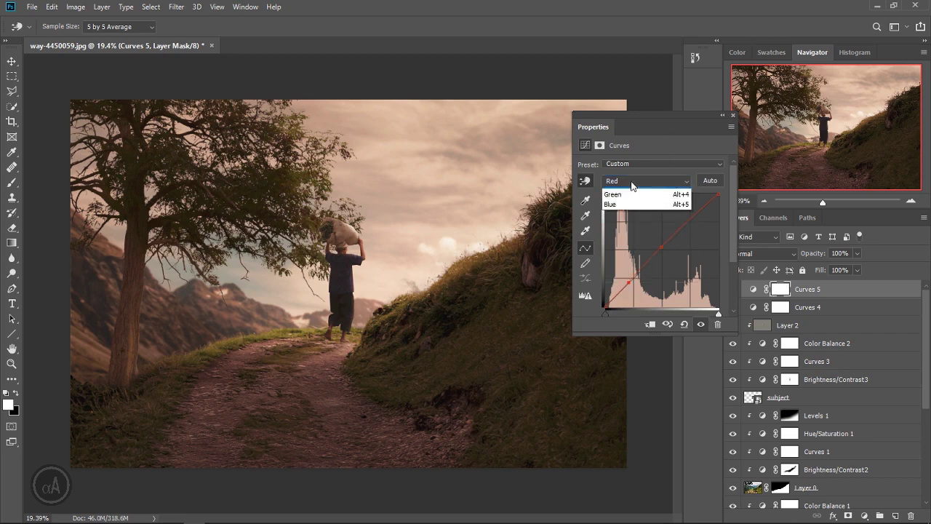
left_click(638, 222)
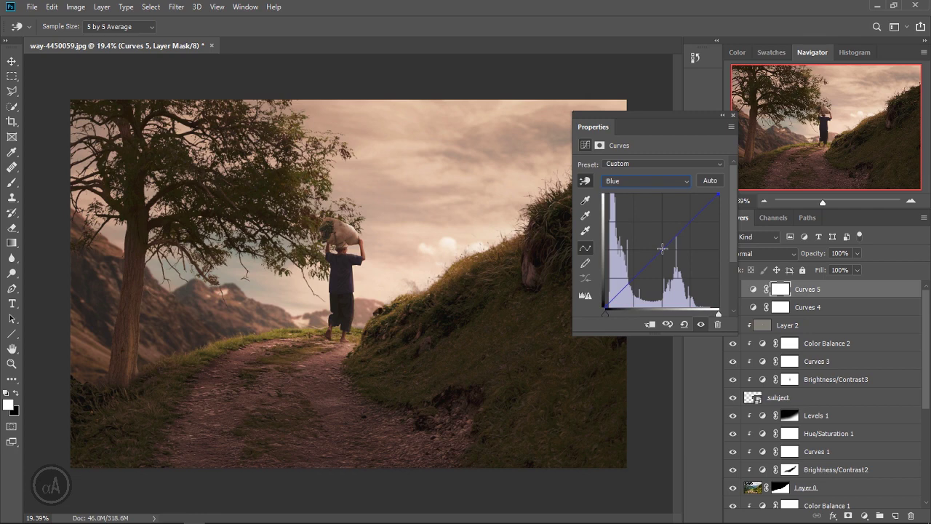
left_click_drag(662, 248, 663, 253)
left_click(733, 115)
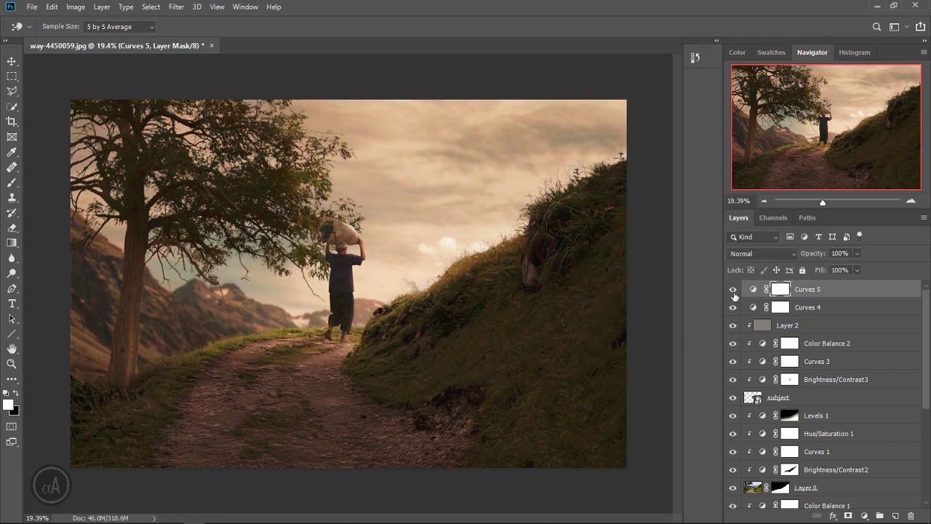
scroll(586, 277, "down", 1)
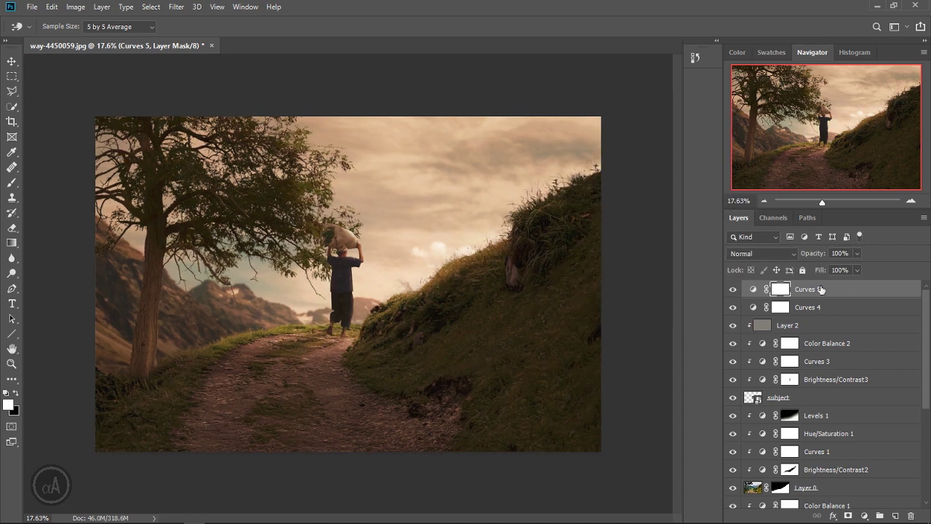
Step: Stamp visible layers into Layer 3 (Ctrl+Shift+Alt+E), convert it to a smart object, and launch Camera Raw Filter
key("ctrl+shift+alt+e")
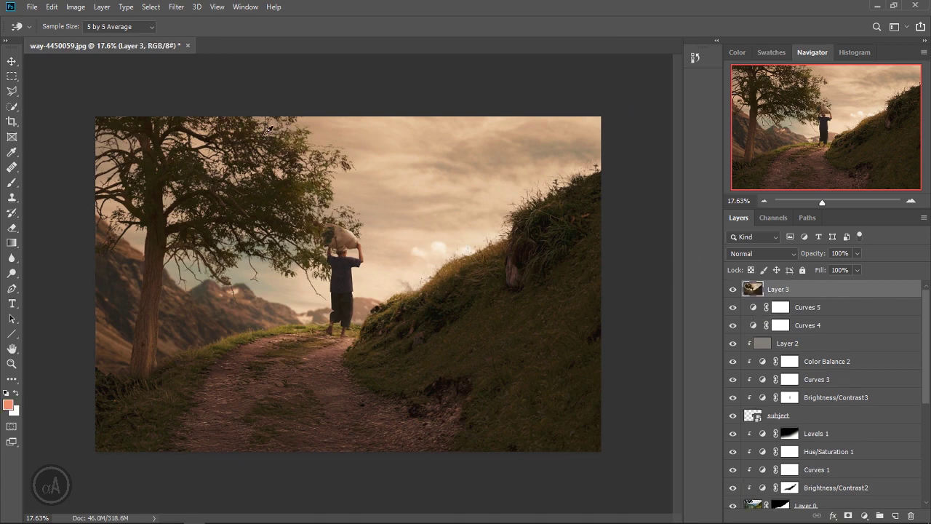
left_click(176, 7)
left_click(195, 38)
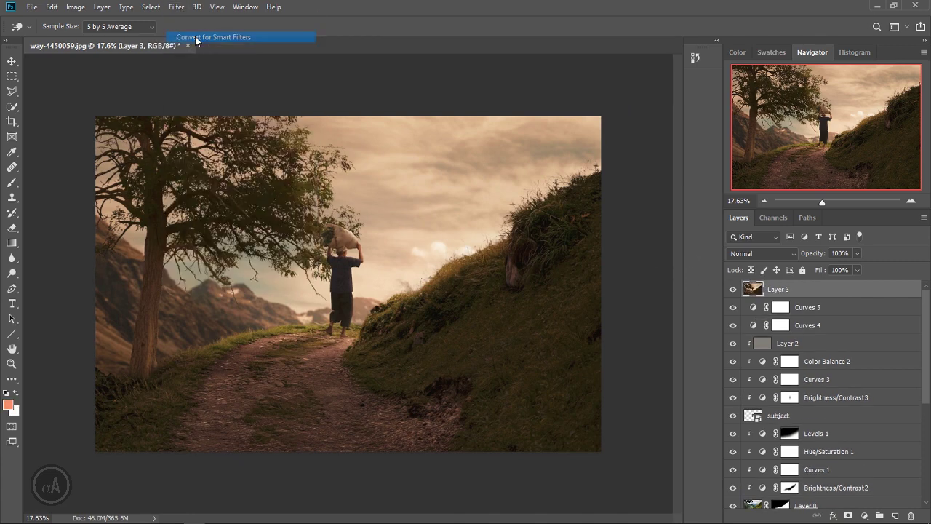
left_click(450, 201)
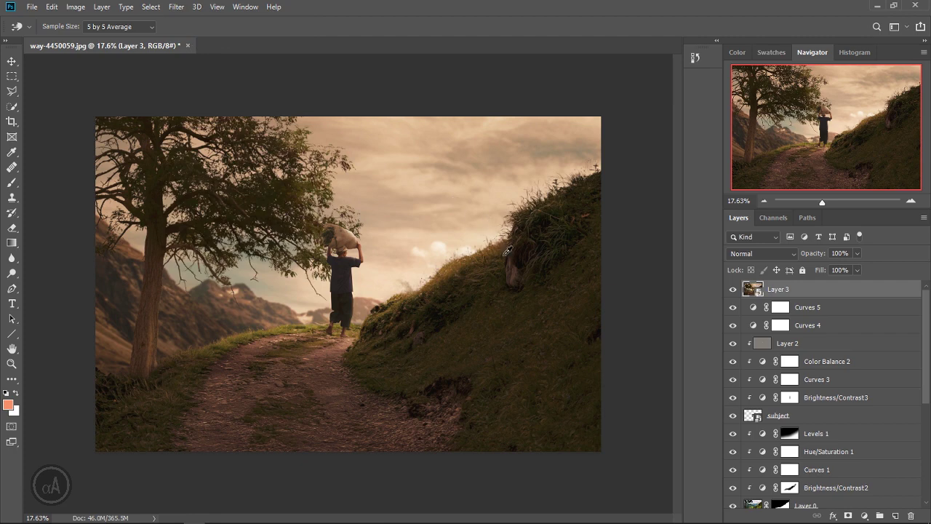
scroll(507, 250, "down", 1)
scroll(422, 258, "down", 1)
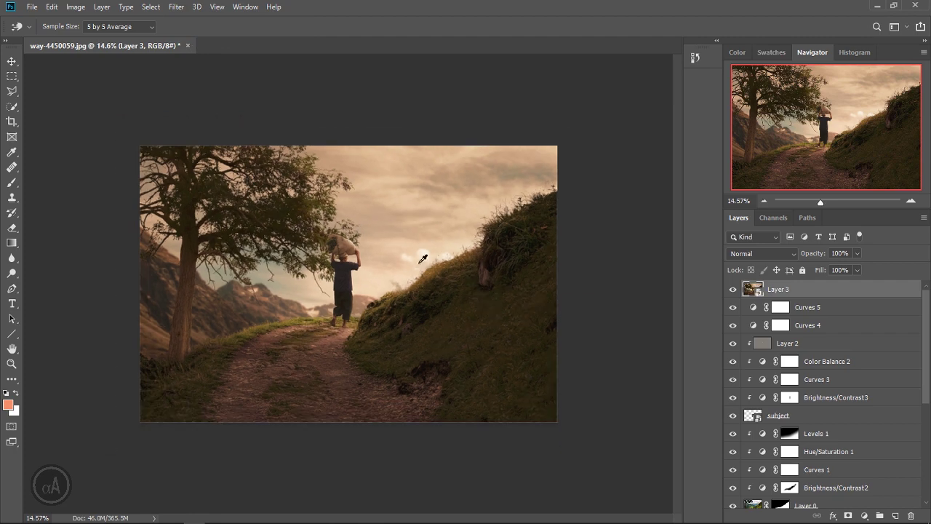
left_click(176, 6)
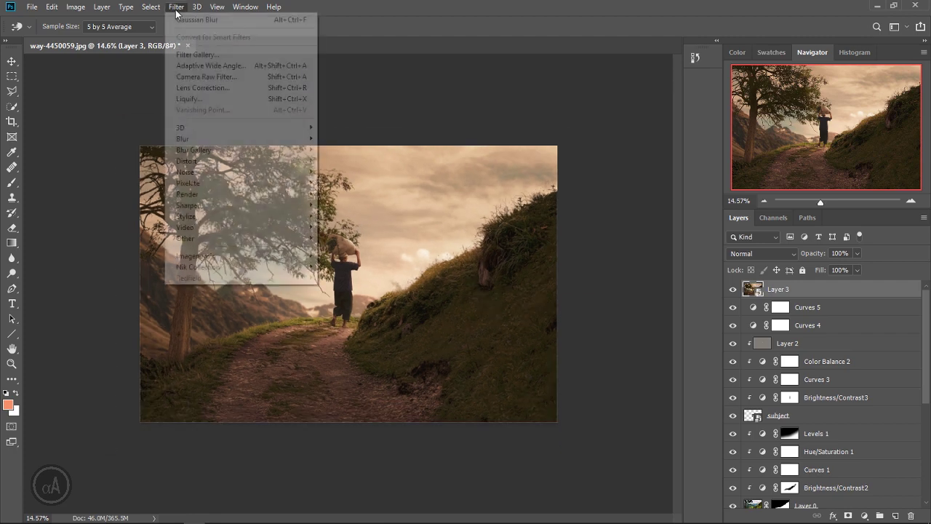
left_click(191, 78)
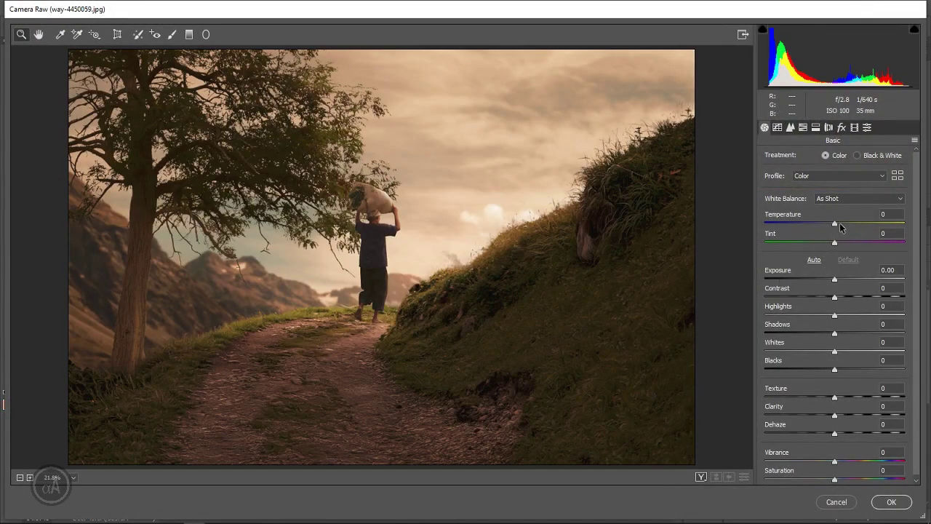
Step: In Camera Raw Basic, set Temperature and Tint +8, Highlights -29, Whites +33, Texture +17
left_click(839, 225)
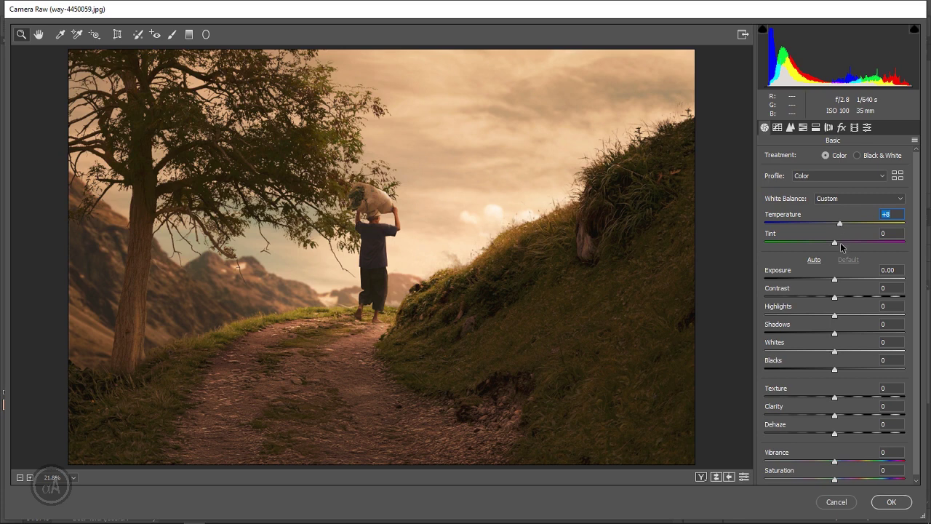
left_click(841, 243)
left_click_drag(834, 315, 814, 318)
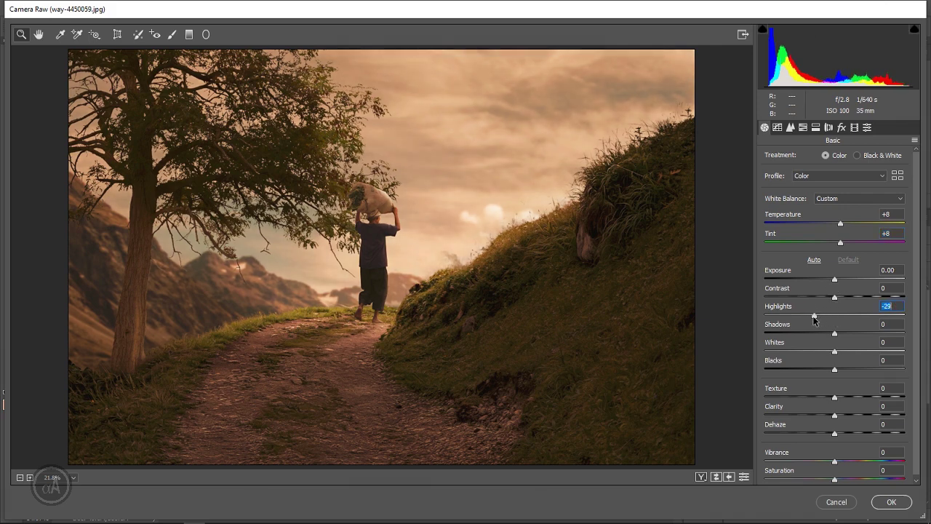
left_click_drag(836, 352, 857, 355)
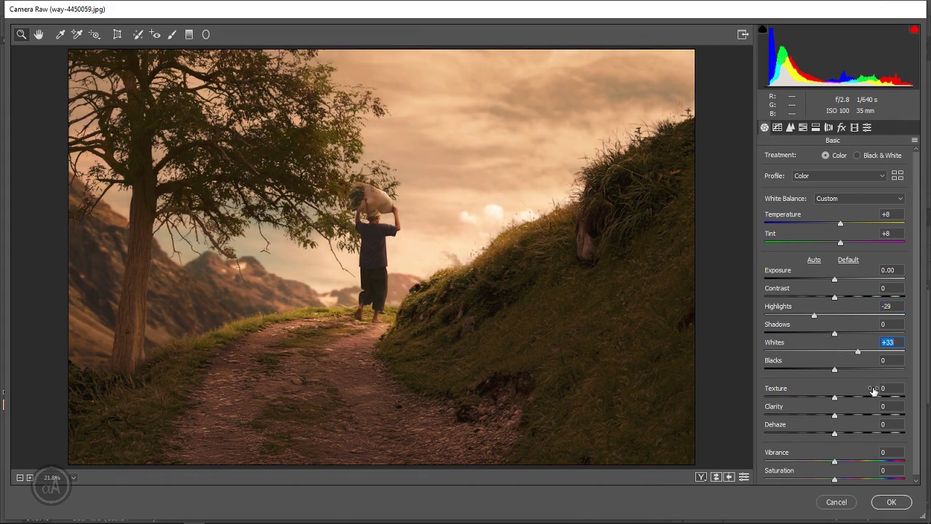
left_click(846, 397)
Step: In the HSL Luminance sliders, set Oranges to +18 and Greens to -24
left_click(803, 128)
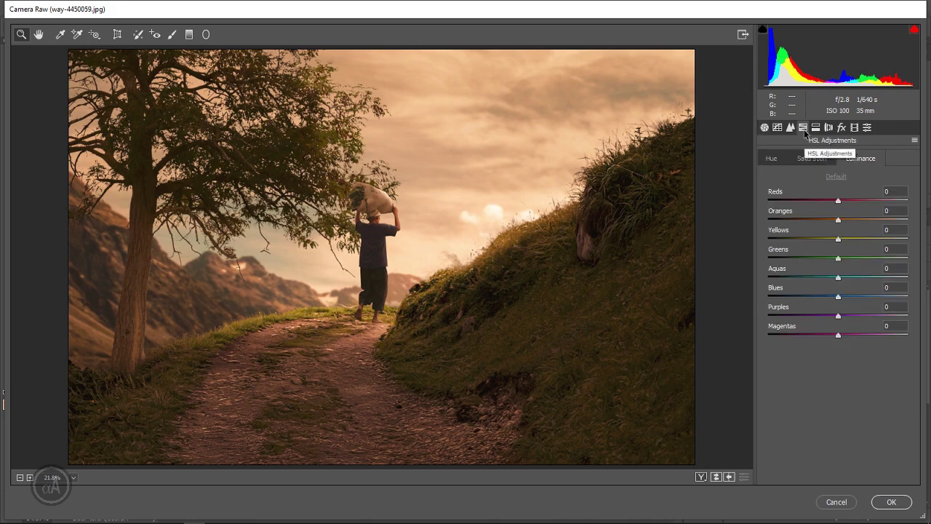
left_click(816, 127)
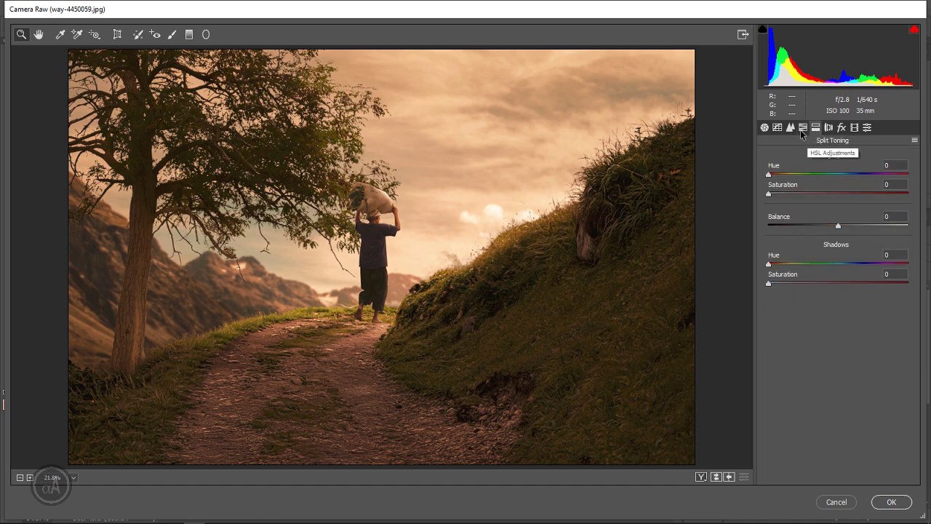
left_click(802, 127)
left_click(851, 220)
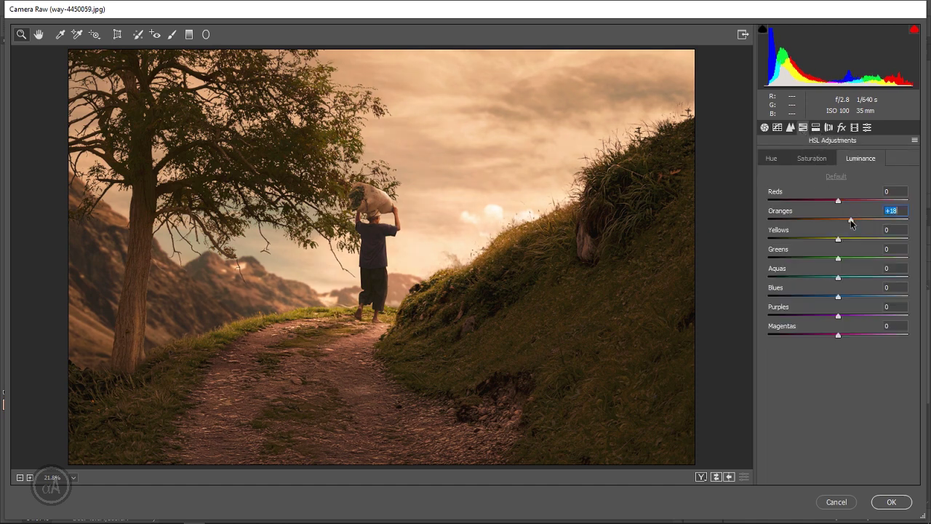
left_click(821, 259)
Step: Set HSL saturation to Oranges +14, Yellows +12, Greens -19, then apply the Camera Raw filter
left_click(810, 158)
left_click(848, 220)
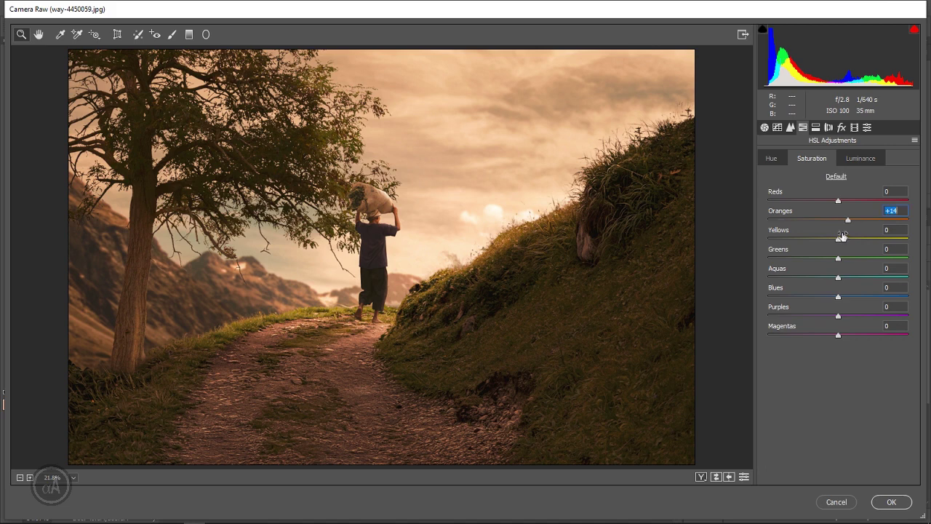
left_click(827, 238)
left_click(817, 258)
left_click(846, 240)
left_click_drag(818, 259, 836, 250)
left_click(892, 497)
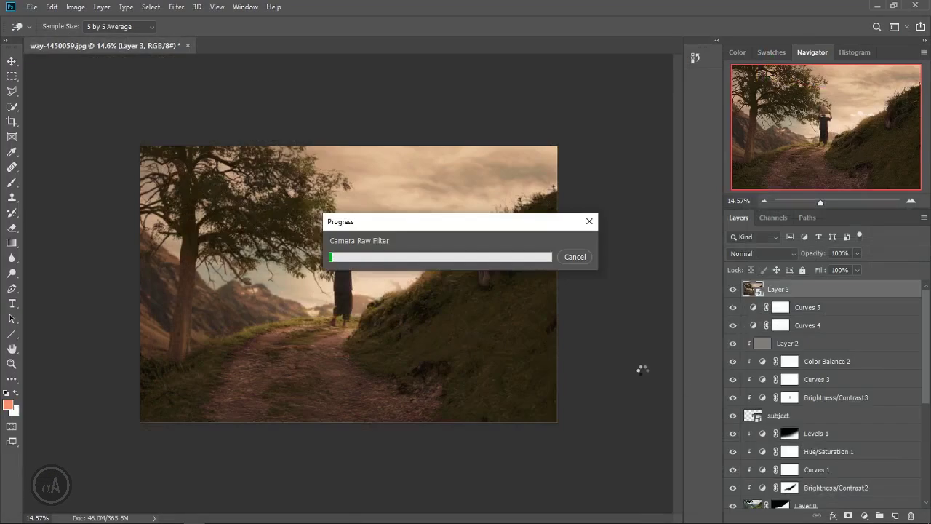